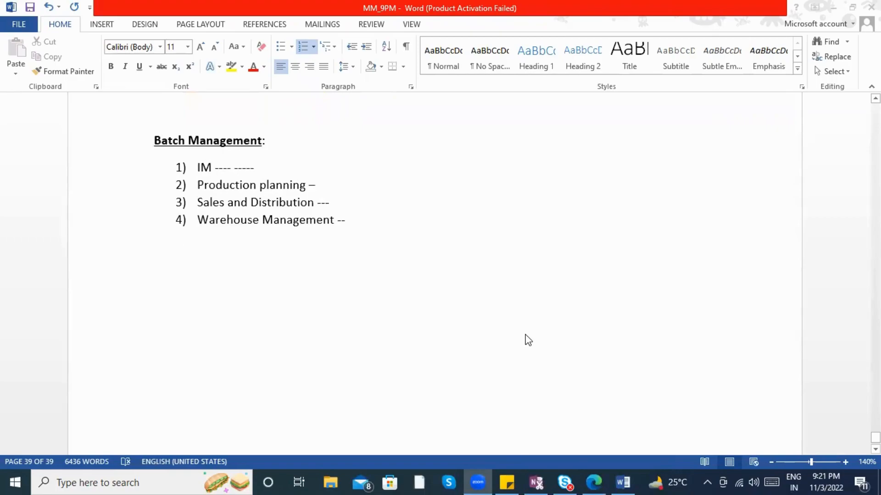
Step: Review the Batch Management heading and the four numbered entries beneath it
{"action": "left_click", "coordinate": [306, 229]}
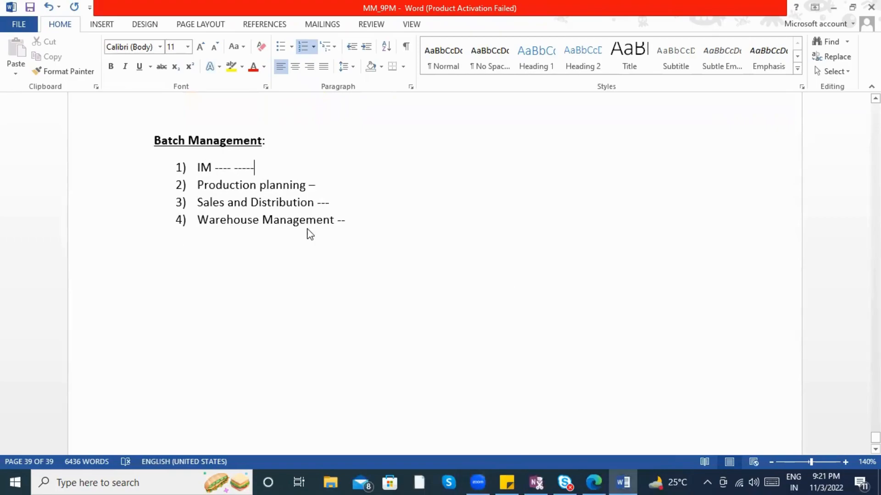
{"action": "left_click_drag", "start_coordinate": [307, 234], "coordinate": [158, 141]}
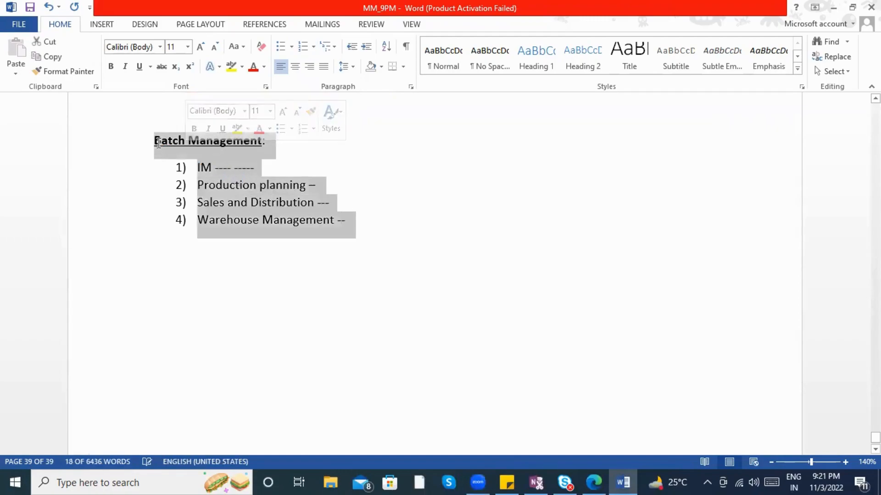
{"action": "left_click", "coordinate": [269, 185]}
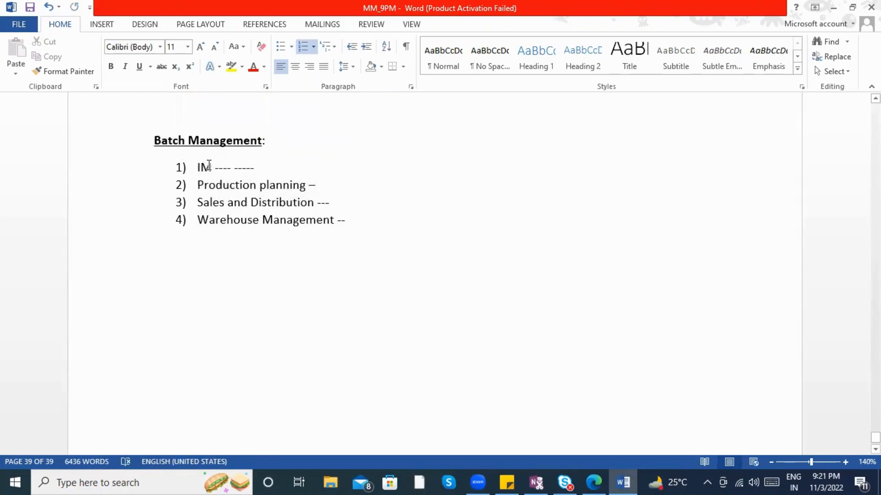
{"action": "left_click", "coordinate": [213, 169]}
{"action": "left_click", "coordinate": [230, 186]}
{"action": "left_click", "coordinate": [235, 202]}
{"action": "left_click", "coordinate": [246, 226]}
{"action": "left_click", "coordinate": [255, 169]}
Step: Expand the abbreviation IM in the first Batch Management entry to "Inventory Management"
{"action": "left_click", "coordinate": [201, 168]}
{"action": "type", "text": "nventory"}
{"action": "key", "text": "Right"}
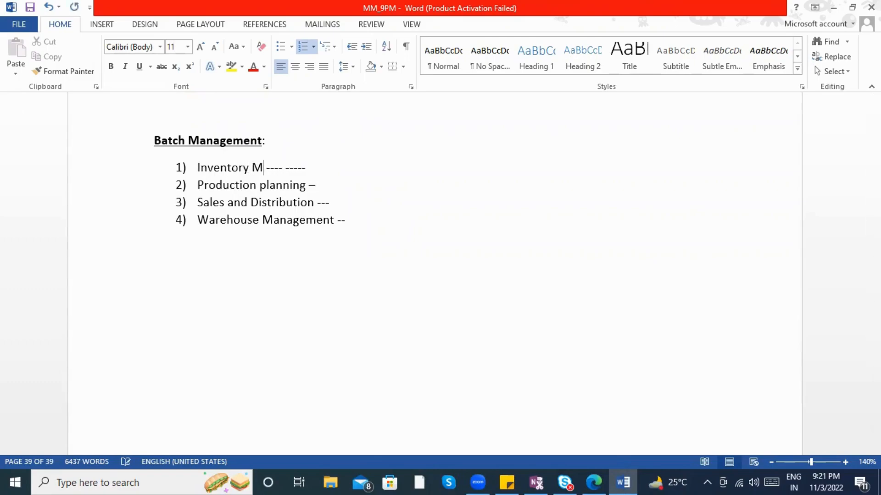
{"action": "type", "text": "anagement"}
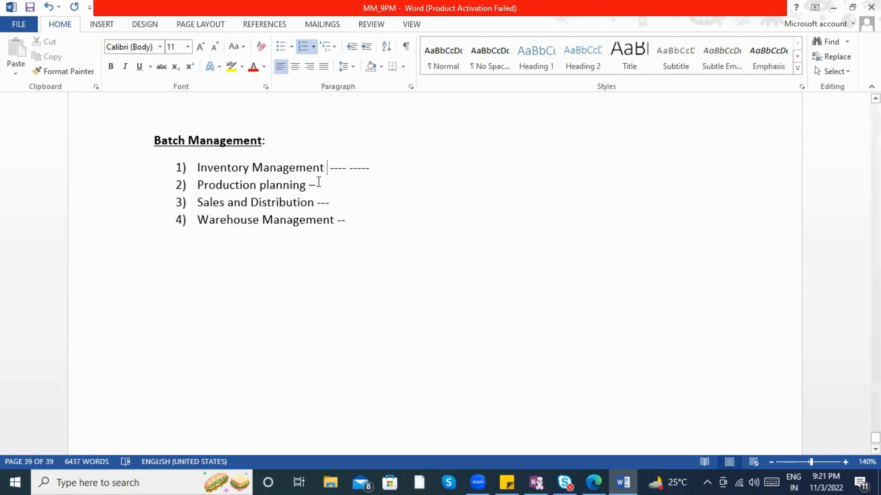
Step: Append dashes to the Production planning, Sales and Distribution, and Warehouse Management entries: "-------", "----" and "----"
{"action": "key", "text": "Down"}
{"action": "type", "text": "-------"}
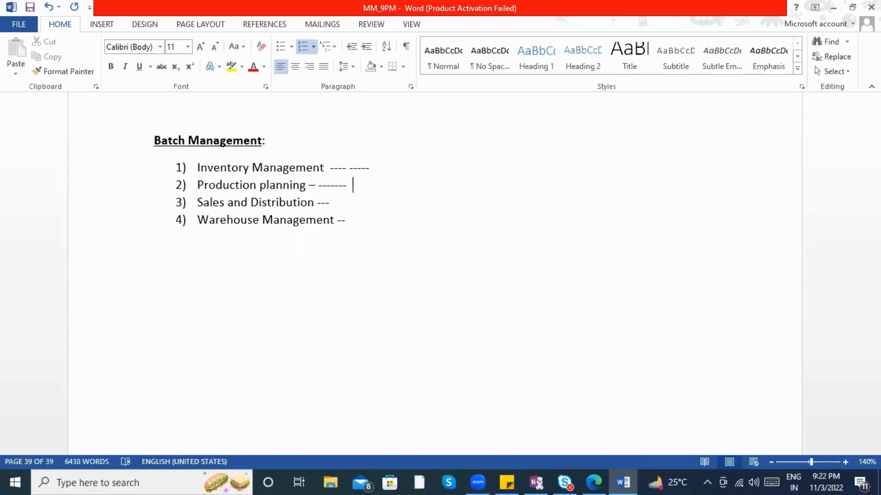
{"action": "left_click", "coordinate": [333, 202]}
{"action": "type", "text": "----"}
{"action": "left_click", "coordinate": [364, 222]}
{"action": "type", "text": "----"}
Step: Examine the Batch Management list entry by entry, comparing Inventory Management with Production planning, Sales and Distribution, and Warehouse Management
{"action": "left_click_drag", "start_coordinate": [196, 166], "coordinate": [352, 221]}
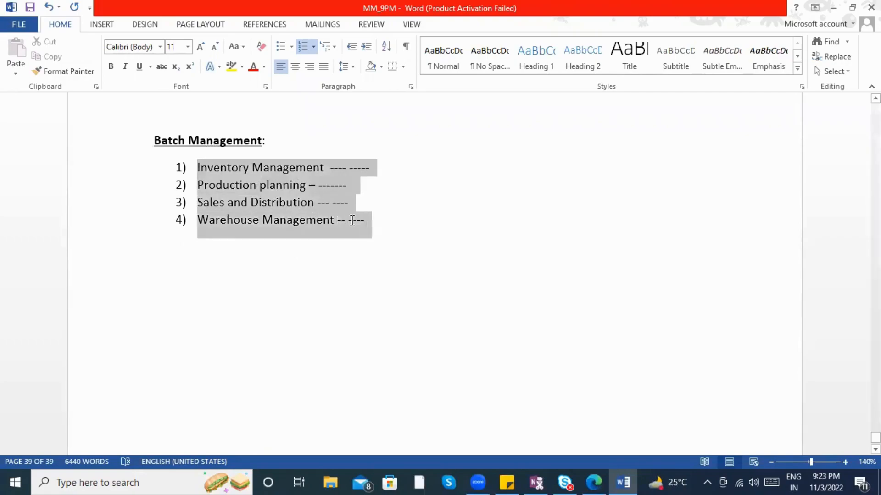
{"action": "left_click", "coordinate": [198, 125]}
{"action": "scroll", "coordinate": [234, 187], "scroll_direction": "down", "scroll_amount": 2}
{"action": "scroll", "coordinate": [242, 186], "scroll_direction": "up", "scroll_amount": 3}
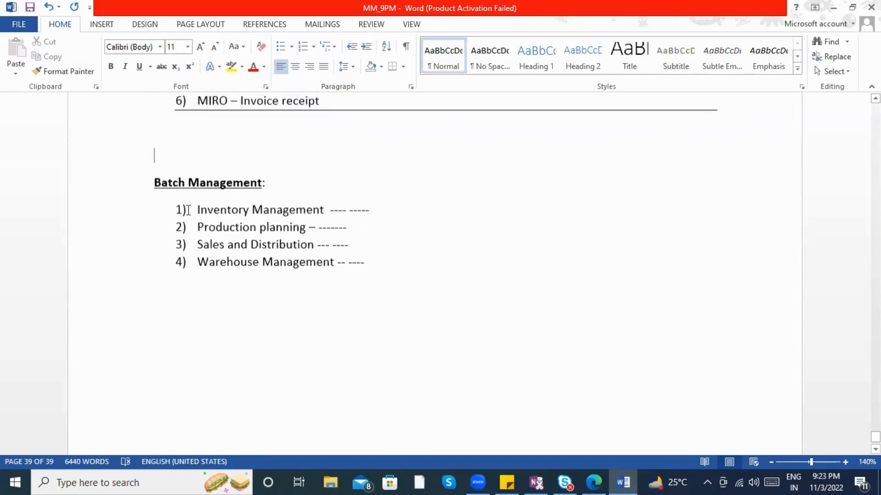
{"action": "left_click_drag", "start_coordinate": [198, 228], "coordinate": [308, 229]}
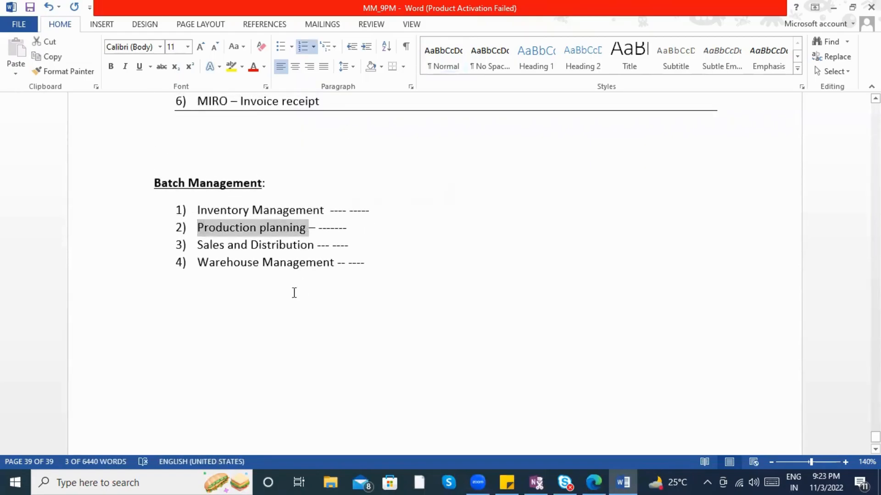
{"action": "left_click", "coordinate": [337, 232]}
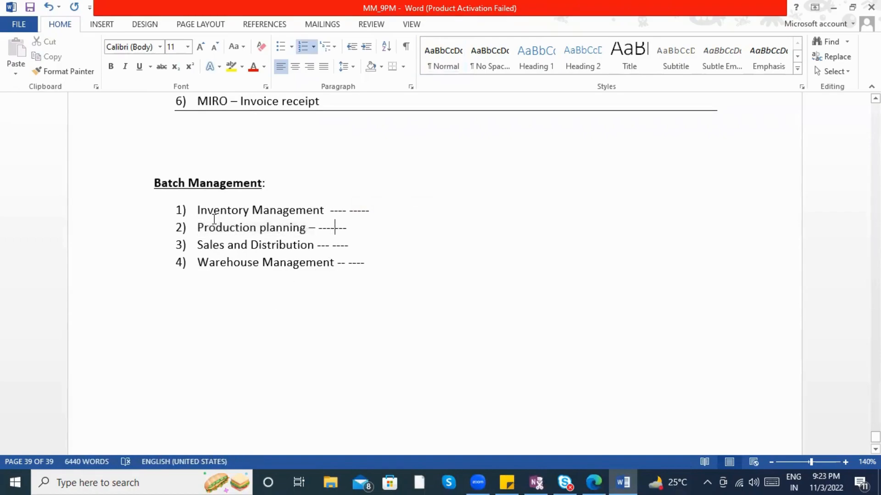
{"action": "left_click", "coordinate": [197, 212]}
{"action": "left_click_drag", "start_coordinate": [197, 213], "coordinate": [296, 212]}
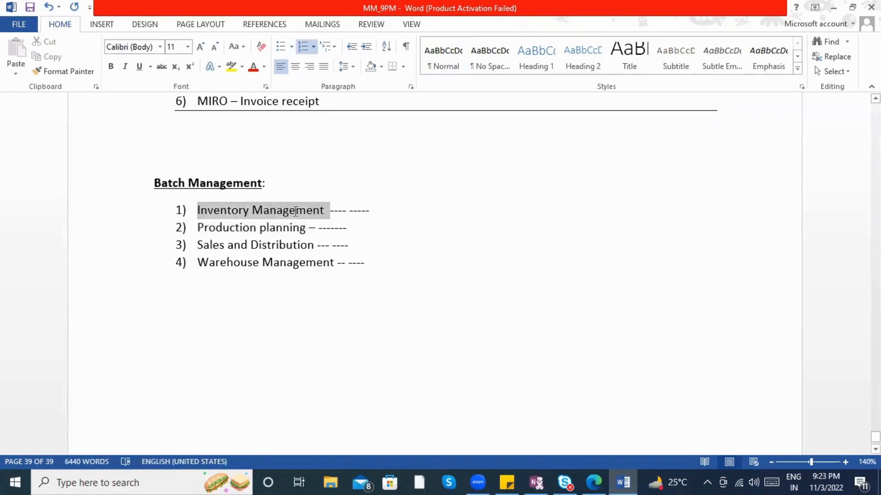
{"action": "left_click", "coordinate": [296, 211]}
{"action": "left_click", "coordinate": [195, 230]}
{"action": "left_click_drag", "start_coordinate": [195, 231], "coordinate": [309, 230]}
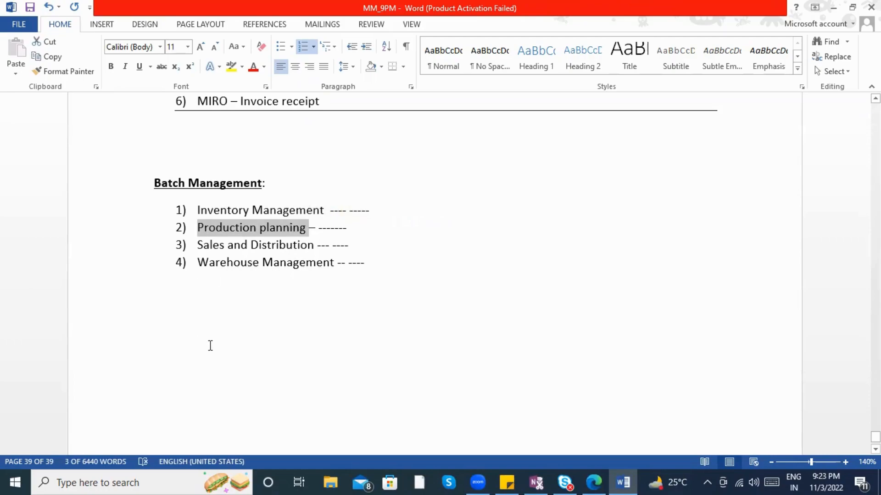
{"action": "left_click", "coordinate": [180, 209]}
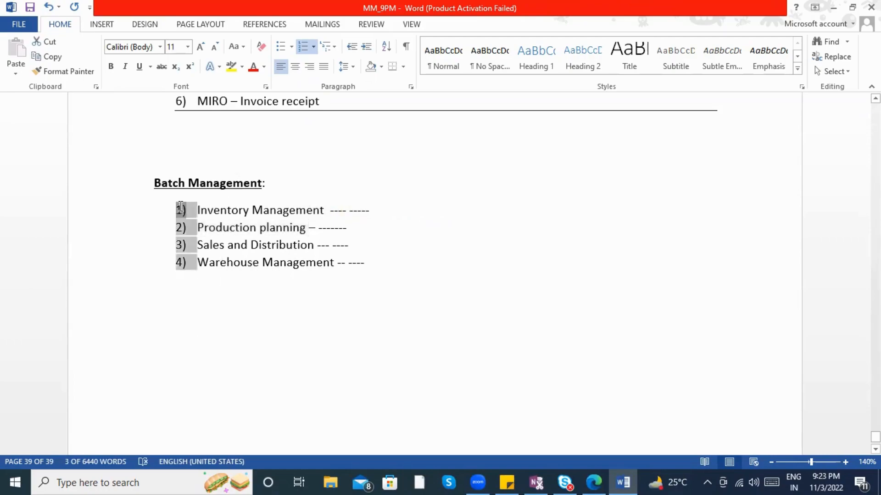
{"action": "left_click", "coordinate": [226, 245]}
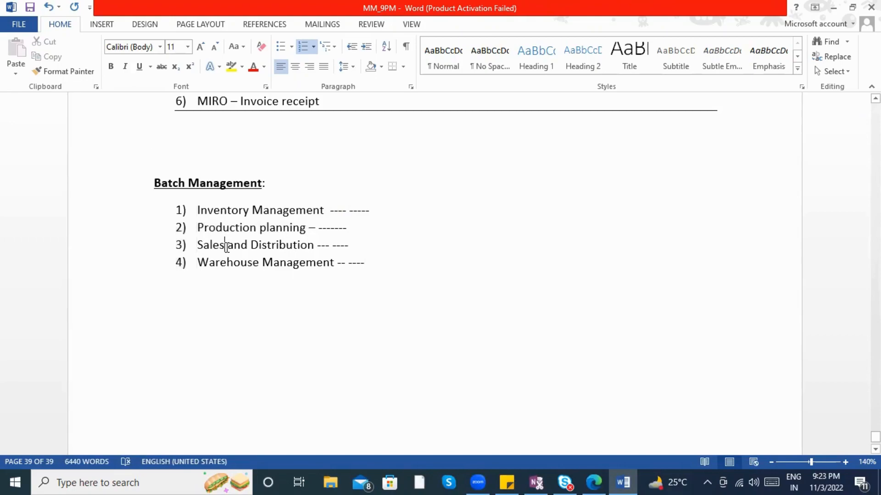
{"action": "left_click", "coordinate": [229, 269]}
{"action": "left_click", "coordinate": [233, 258]}
{"action": "left_click", "coordinate": [361, 225]}
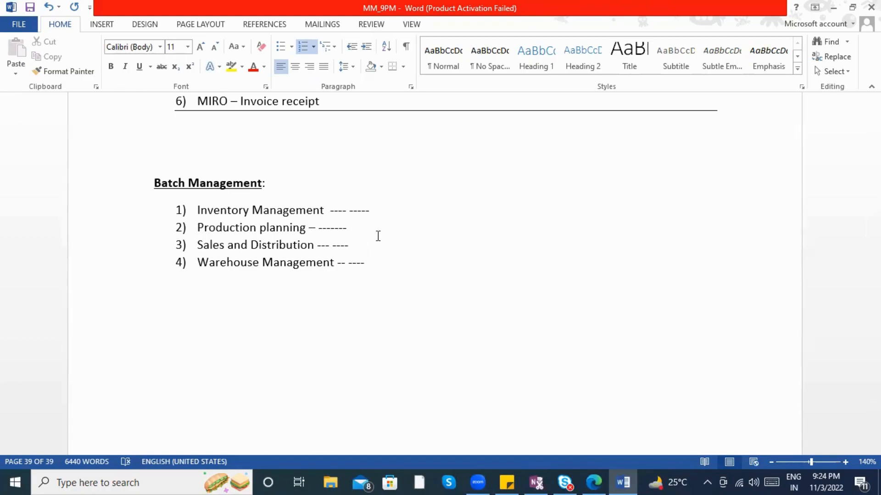
Step: Add a "Batch" line ending in dashes and a right arrow below the Batch Management list, leaving a blank line between
{"action": "left_click", "coordinate": [384, 263]}
{"action": "key", "text": "Return"}
{"action": "key", "text": "Return"}
{"action": "key", "text": "Return"}
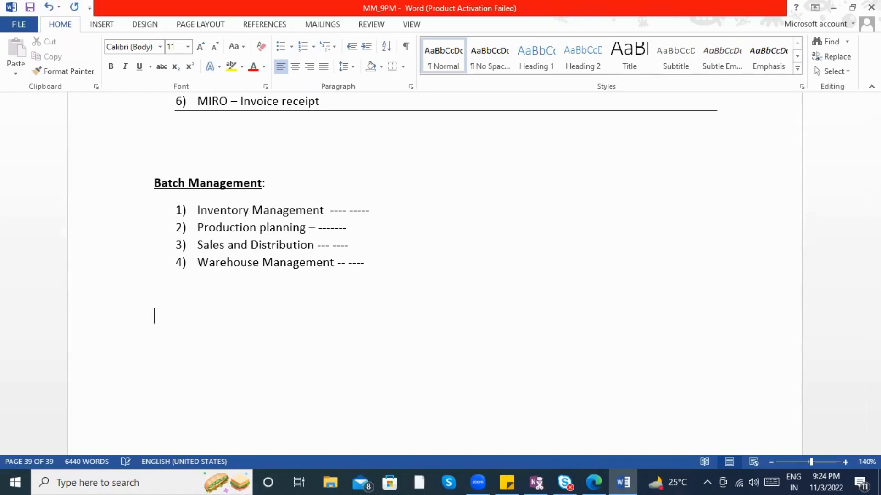
{"action": "type", "text": "Batch "}
{"action": "type", "text": "----"}
{"action": "type", "text": ">"}
{"action": "key", "text": "Return"}
Step: Write a numbered list under the Batch line: "Batch unique at plant level", "Batch unique at client level", "Batch unique at Material level"
{"action": "type", "text": "1)"}
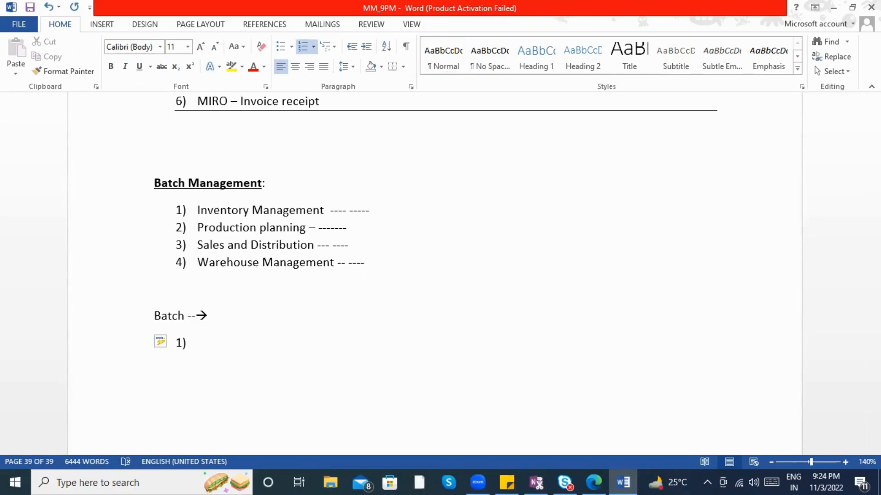
{"action": "type", "text": "Batch unique a"}
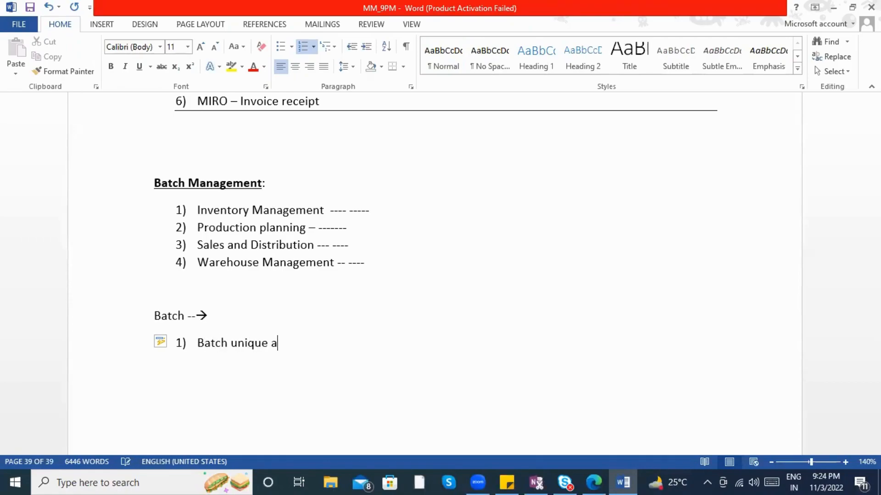
{"action": "type", "text": "t plant level"}
{"action": "key", "text": "Return"}
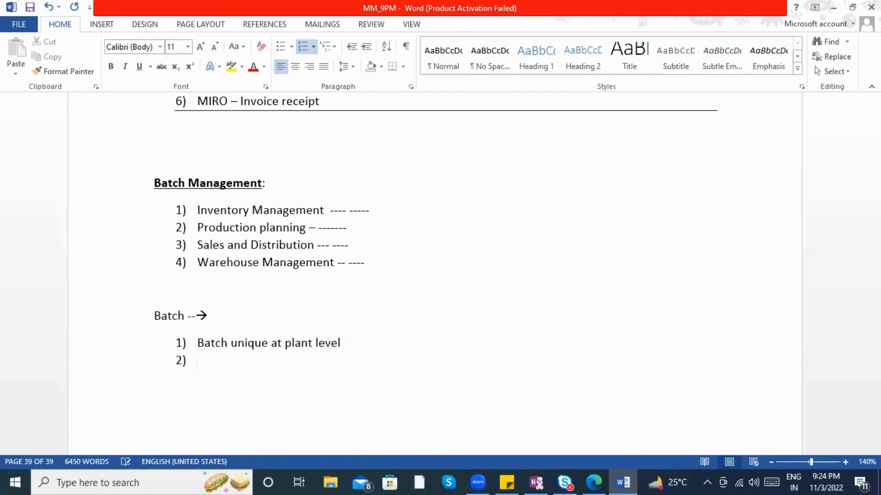
{"action": "type", "text": "Batch unique"}
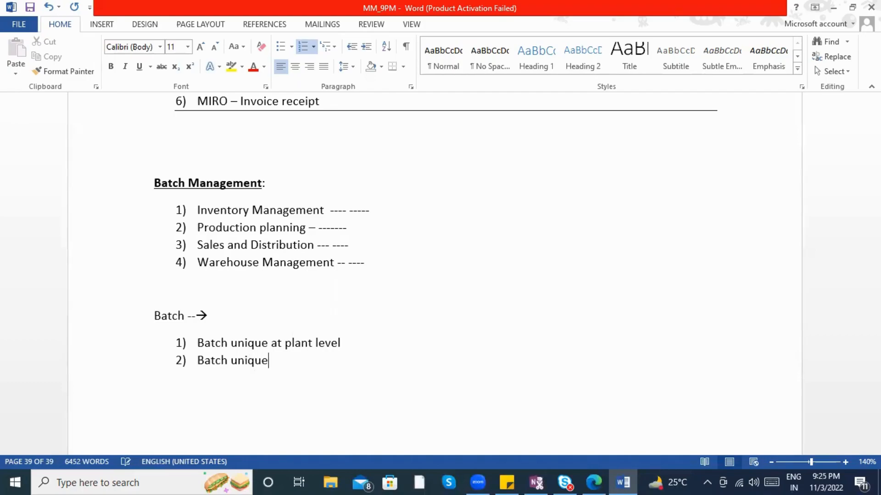
{"action": "type", "text": " at client level"}
{"action": "key", "text": "Return"}
{"action": "type", "text": "Batch uni"}
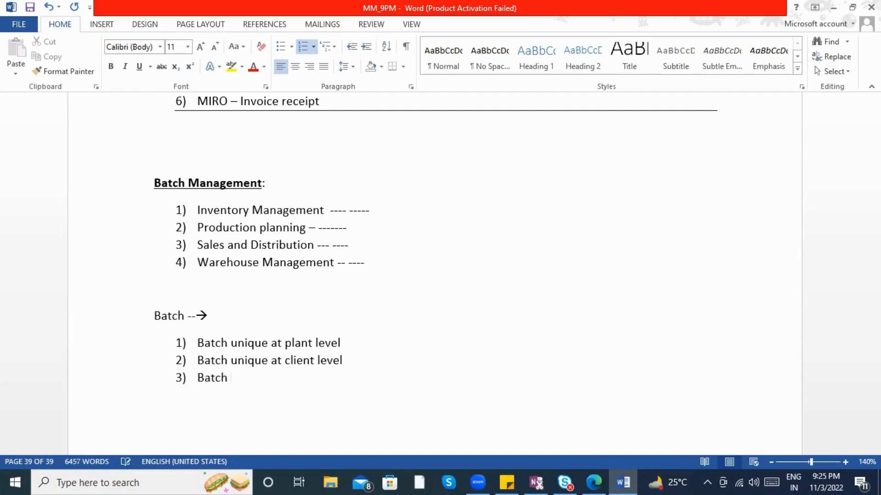
{"action": "type", "text": "que at Mate"}
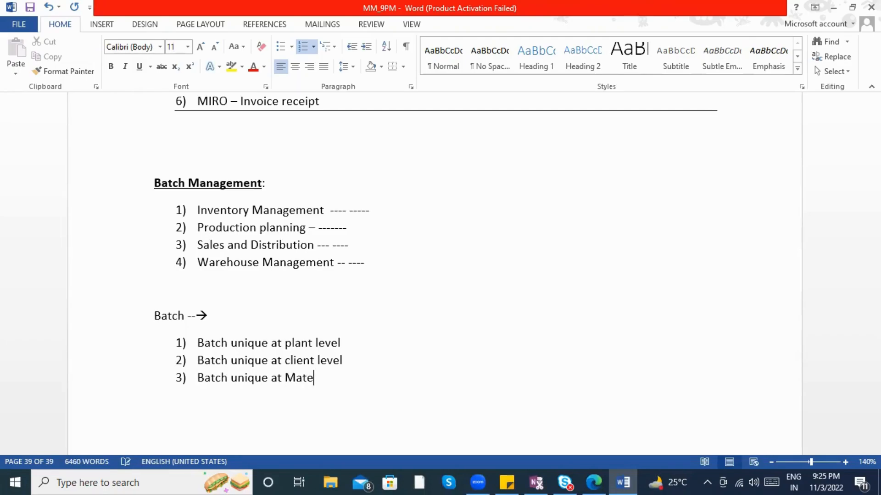
{"action": "type", "text": "rial level"}
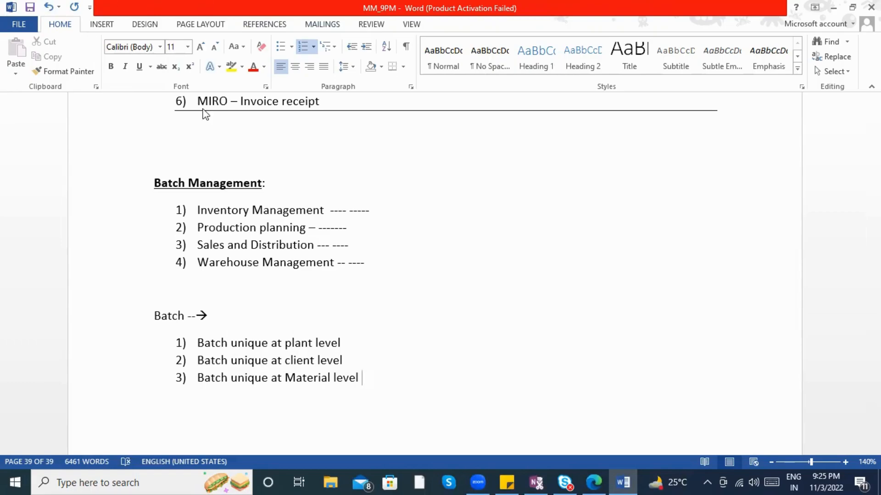
Step: Below the batch level list, leave a blank line and write the example "Material A --- Plant 1100 –BATCH XYZ"
{"action": "scroll", "coordinate": [519, 272], "scroll_direction": "down", "scroll_amount": 5}
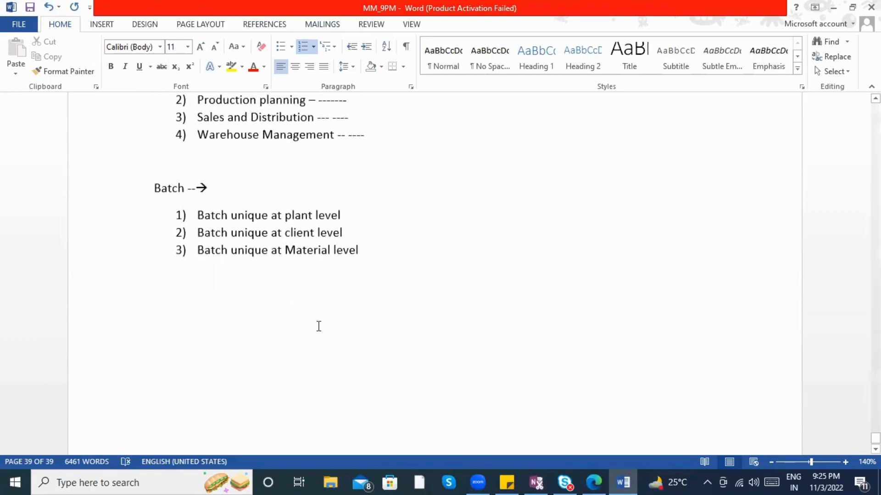
{"action": "key", "text": "Return"}
{"action": "key", "text": "Return"}
{"action": "key", "text": "Return"}
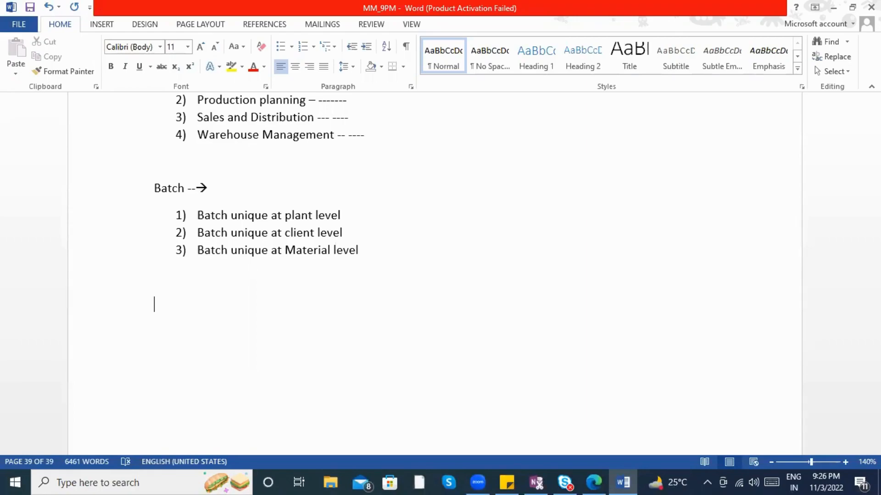
{"action": "type", "text": "Materail A"}
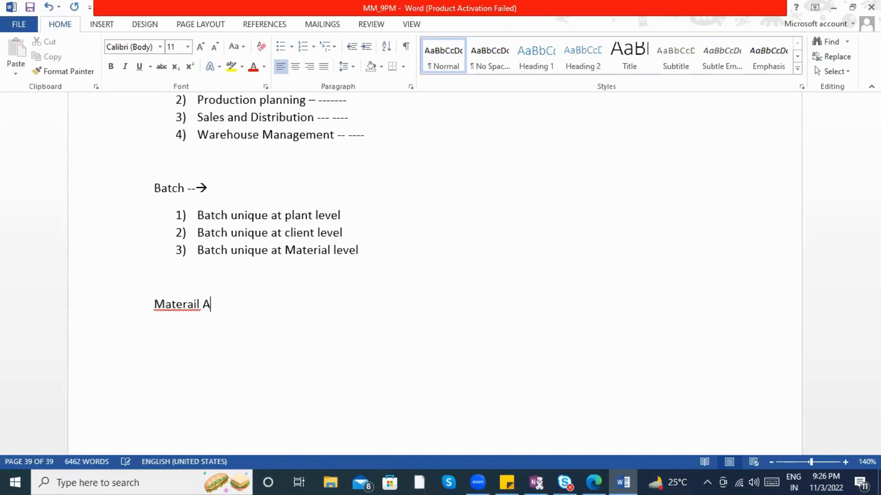
{"action": "key", "text": "BackSpace"}
{"action": "key", "text": "BackSpace"}
{"action": "key", "text": "BackSpace"}
{"action": "key", "text": "BackSpace"}
{"action": "key", "text": "BackSpace"}
{"action": "type", "text": "ial A --- P"}
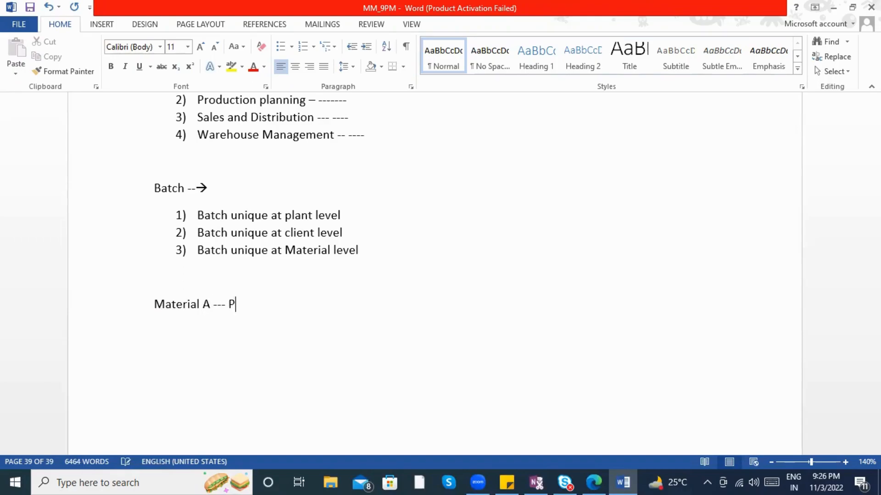
{"action": "type", "text": "lant 1100 --BAT"}
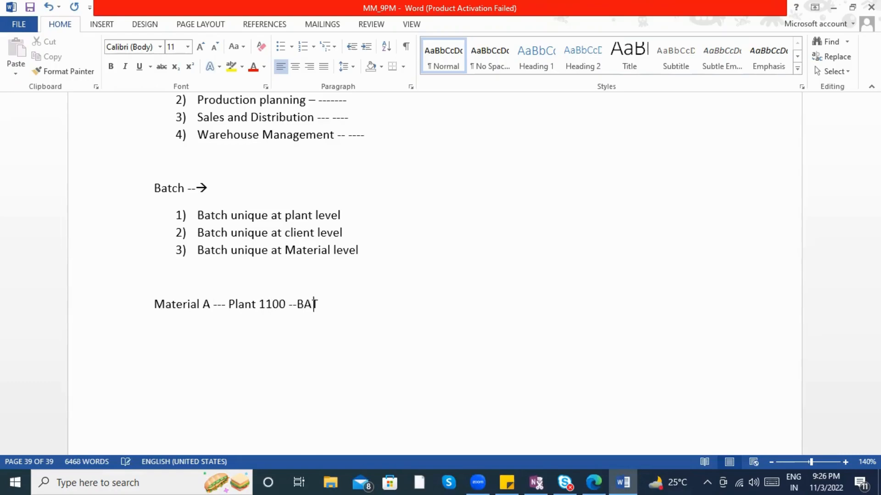
{"action": "type", "text": "CH XYZ"}
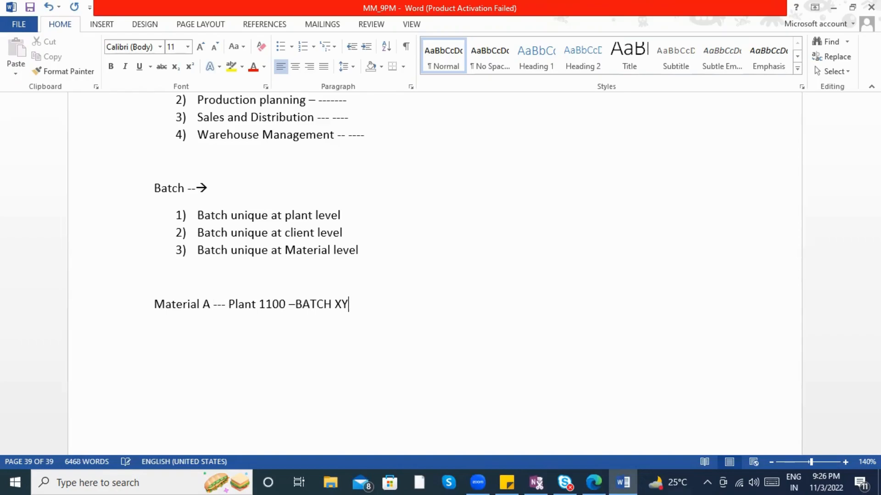
Step: Add a second example line reading "1200 plant ---- BATCH XYZ" under the Material A line
{"action": "key", "text": "Return"}
{"action": "key", "text": "Return"}
{"action": "key", "text": "BackSpace"}
{"action": "type", "text": "1200 plant "}
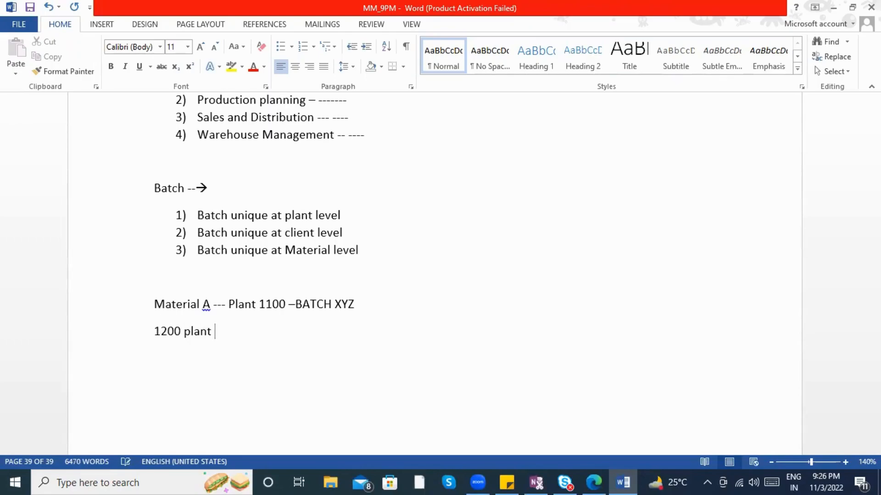
{"action": "type", "text": "---- BATCH XYZ"}
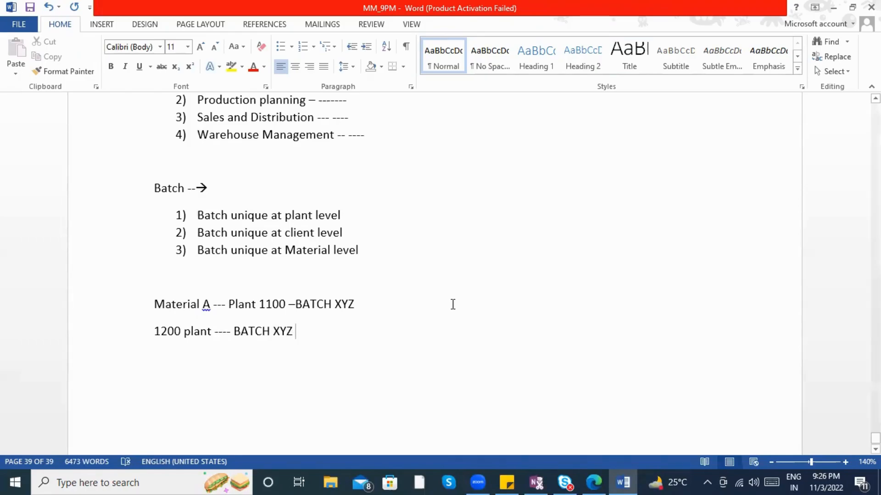
Step: Compare the batch examples for plants 1100 and 1200 with the entry on batch uniqueness at plant level
{"action": "left_click", "coordinate": [270, 339]}
{"action": "left_click", "coordinate": [324, 304]}
{"action": "left_click", "coordinate": [234, 306]}
{"action": "right_click", "coordinate": [234, 309]}
{"action": "key", "text": "Escape"}
{"action": "double_click", "coordinate": [312, 306]}
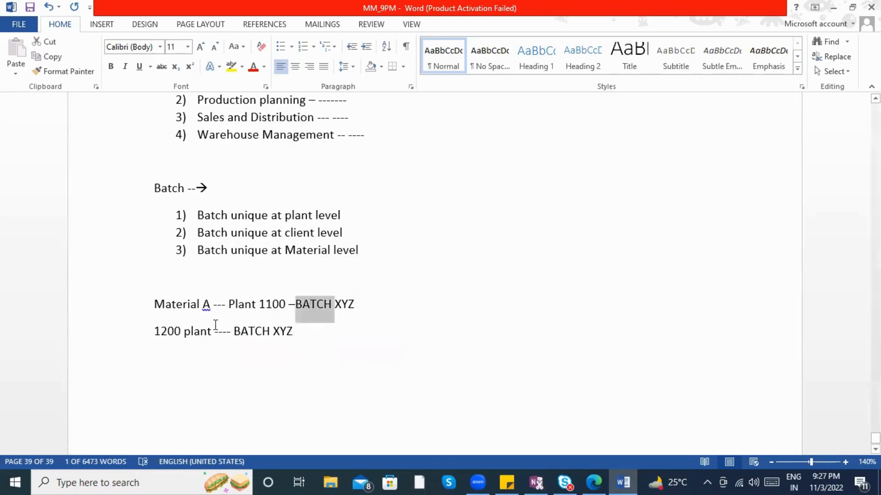
{"action": "left_click", "coordinate": [205, 326]}
{"action": "right_click", "coordinate": [280, 342]}
{"action": "key", "text": "Escape"}
{"action": "left_click", "coordinate": [222, 212]}
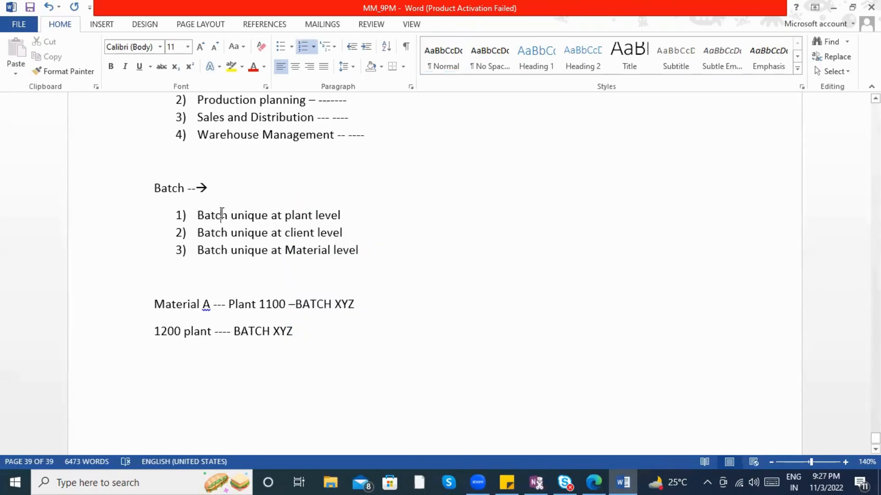
{"action": "double_click", "coordinate": [254, 221]}
{"action": "triple_click", "coordinate": [253, 221]}
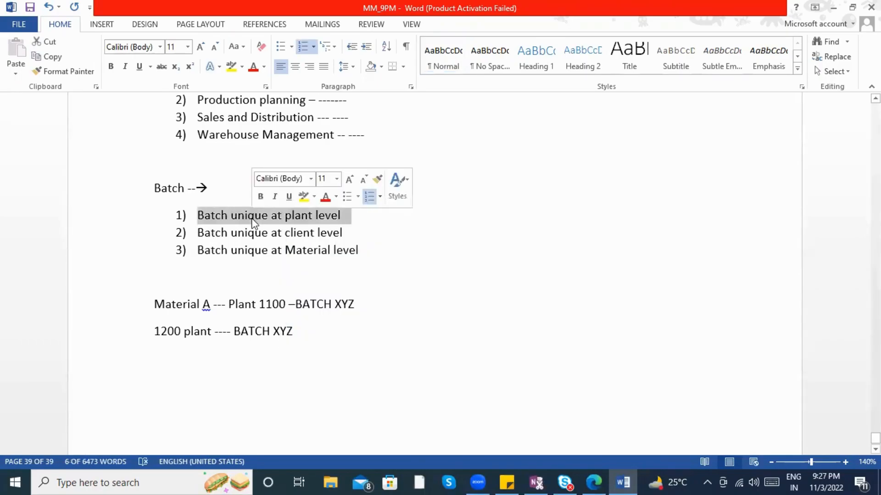
{"action": "left_click", "coordinate": [252, 306]}
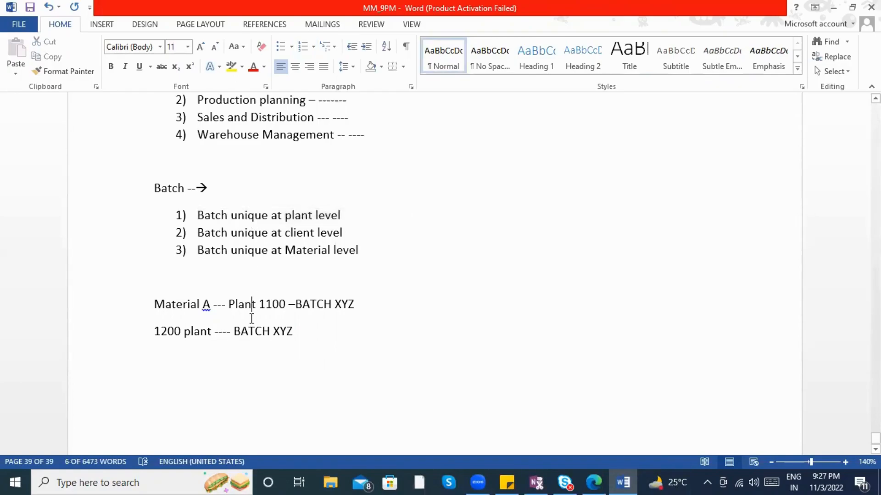
Step: Go over the Material A and 1200 plant example lines in detail, checking them against the first entry of the batch level list
{"action": "double_click", "coordinate": [276, 320]}
{"action": "left_click", "coordinate": [303, 329]}
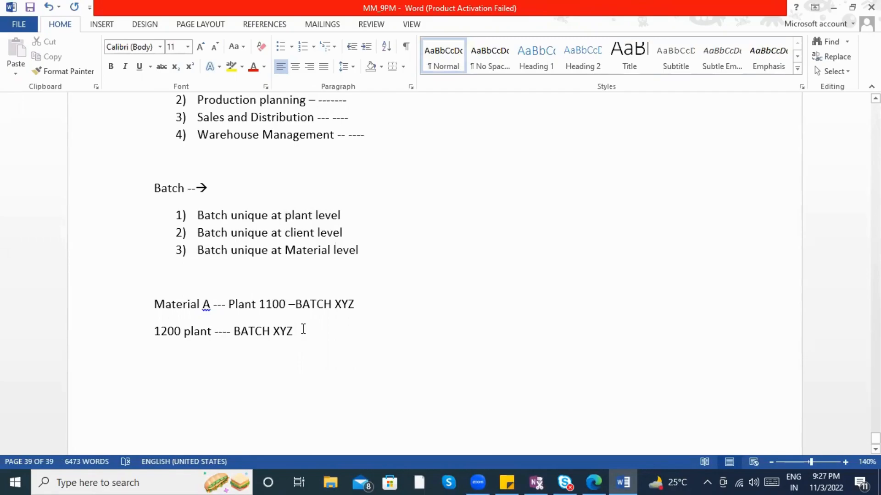
{"action": "left_click", "coordinate": [263, 304]}
{"action": "left_click", "coordinate": [256, 304]}
{"action": "left_click", "coordinate": [202, 305]}
{"action": "left_click", "coordinate": [316, 298]}
{"action": "left_click", "coordinate": [331, 299]}
{"action": "left_click", "coordinate": [288, 328]}
{"action": "left_click", "coordinate": [296, 334]}
{"action": "left_click", "coordinate": [318, 302]}
{"action": "left_click", "coordinate": [315, 216]}
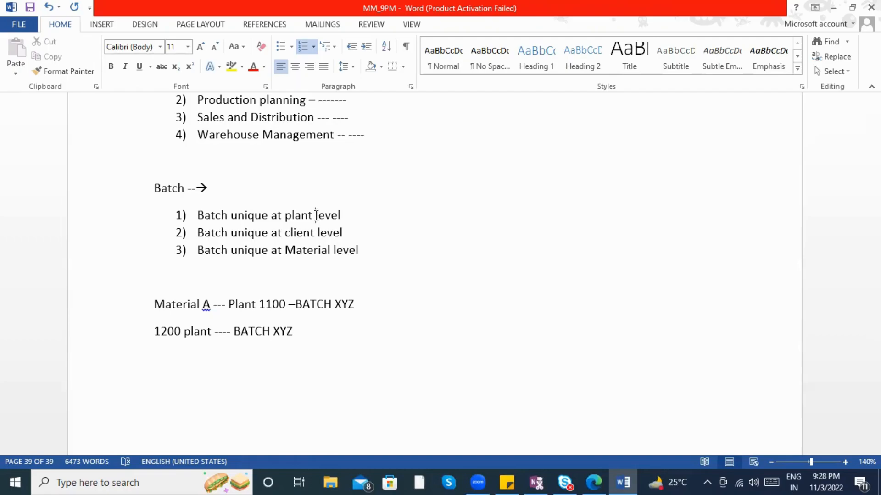
{"action": "left_click", "coordinate": [327, 336]}
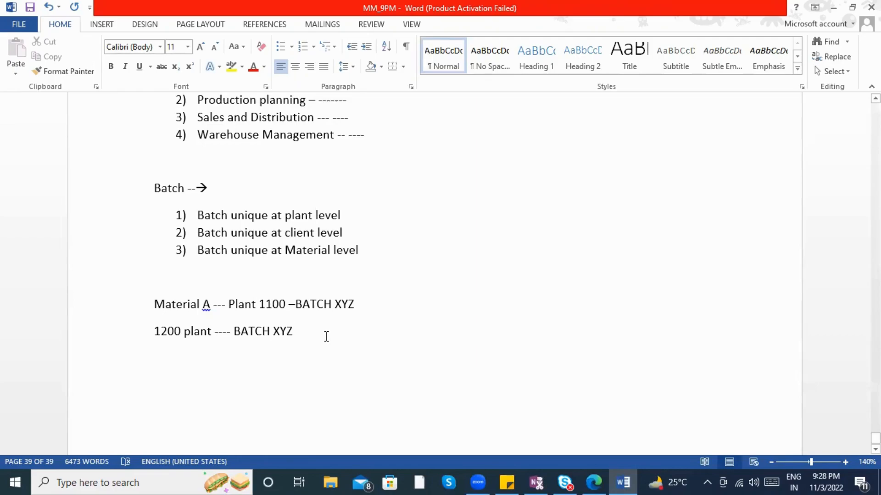
{"action": "left_click", "coordinate": [155, 331]}
{"action": "left_click", "coordinate": [251, 304]}
{"action": "left_click", "coordinate": [184, 331]}
{"action": "left_click", "coordinate": [279, 330]}
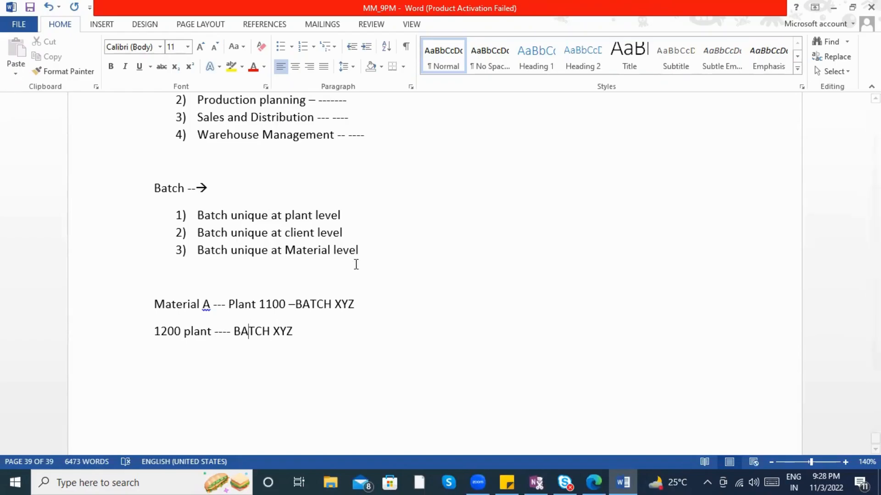
{"action": "left_click", "coordinate": [297, 330]}
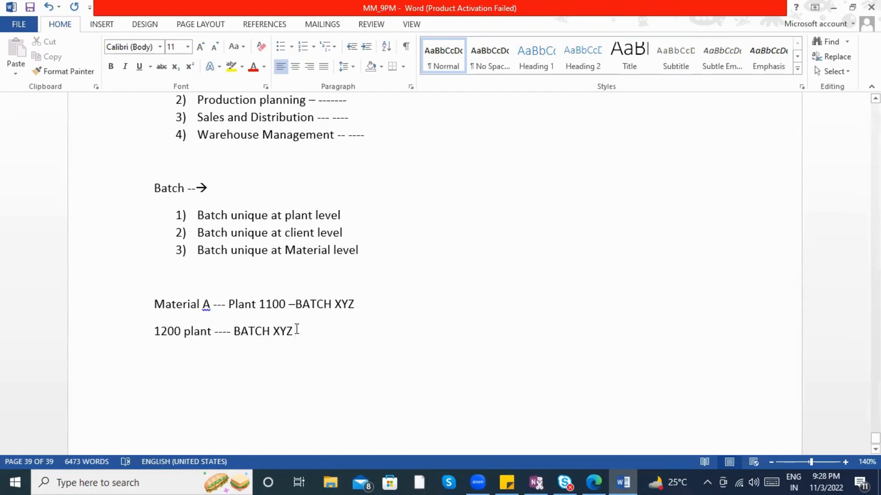
{"action": "left_click", "coordinate": [346, 214]}
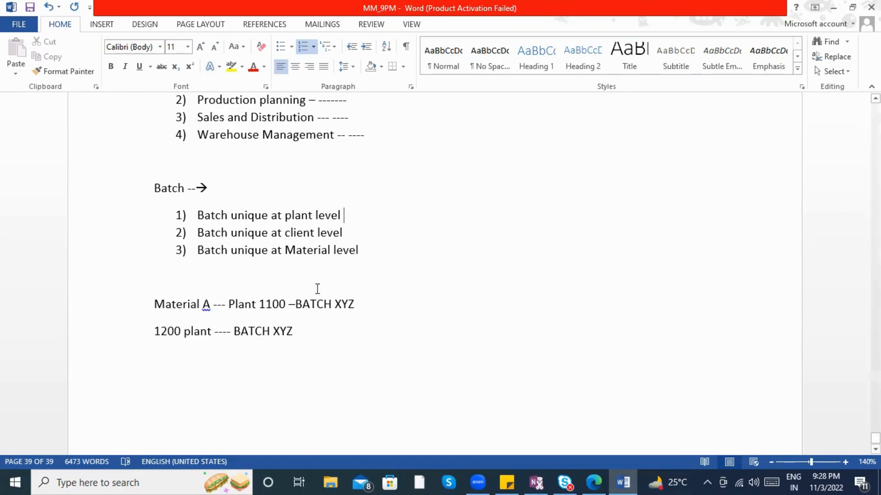
Step: Delete both example lines for plants 1100 and 1200 below the batch level list
{"action": "left_click", "coordinate": [296, 331]}
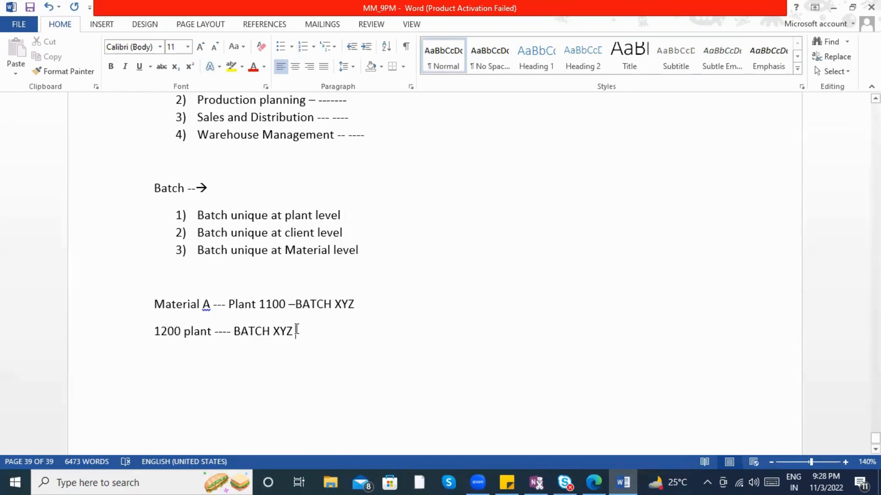
{"action": "left_click_drag", "start_coordinate": [296, 332], "coordinate": [158, 303]}
{"action": "key", "text": "BackSpace"}
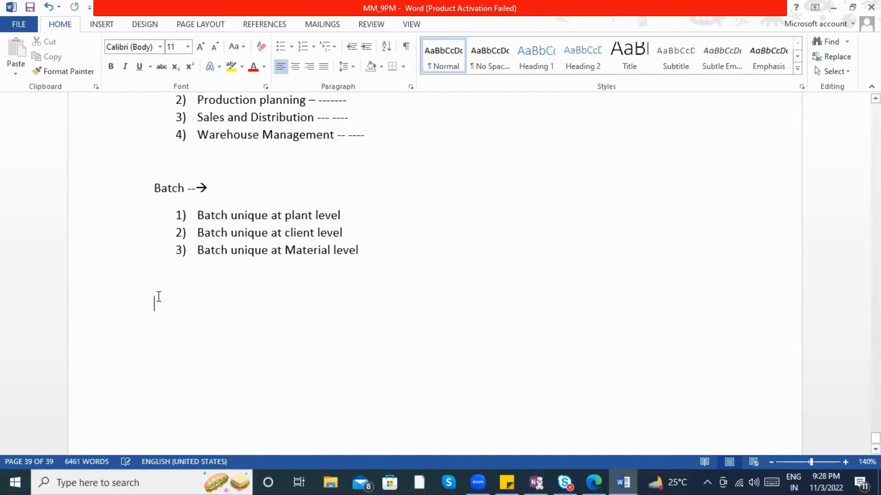
Step: Extend the client level entry with "– Unique at client level ( all plants) – BATCH XYZ for MAT A"
{"action": "left_click", "coordinate": [285, 234]}
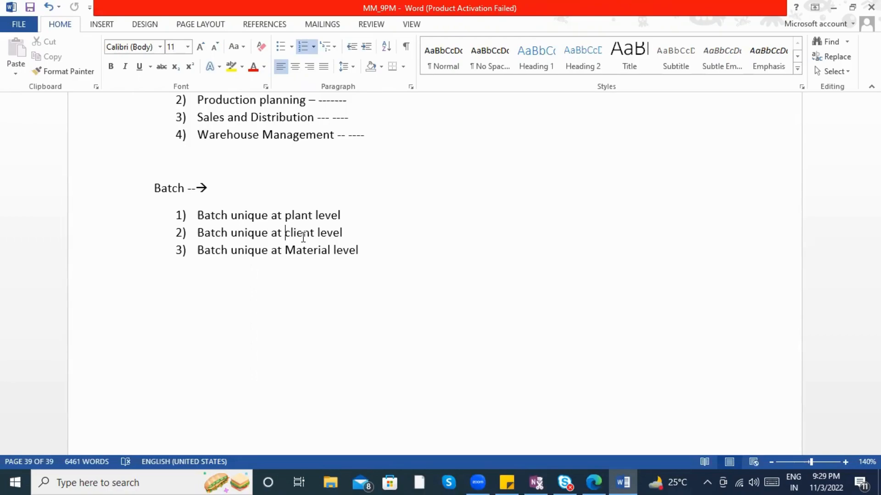
{"action": "left_click", "coordinate": [350, 231]}
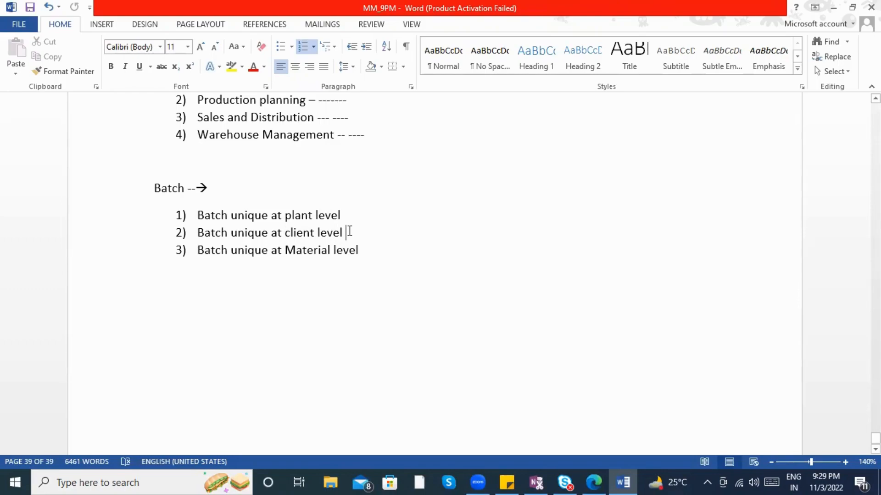
{"action": "type", "text": "- Un"}
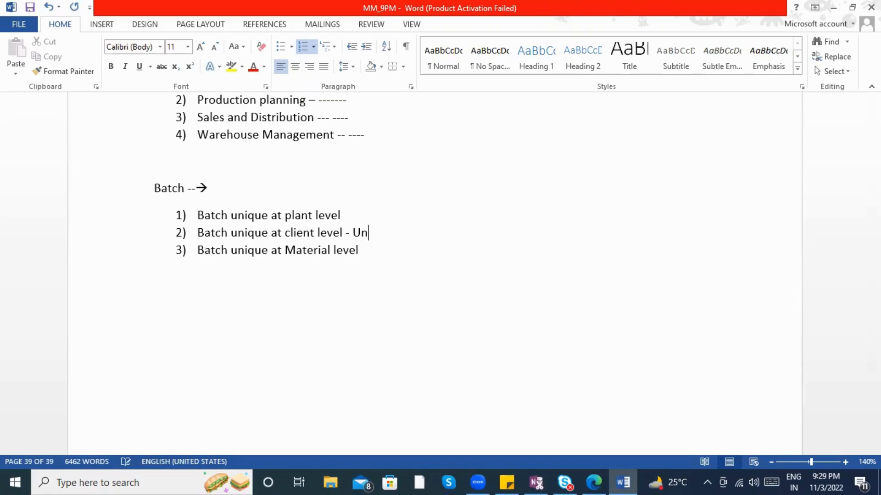
{"action": "type", "text": "ique at cl"}
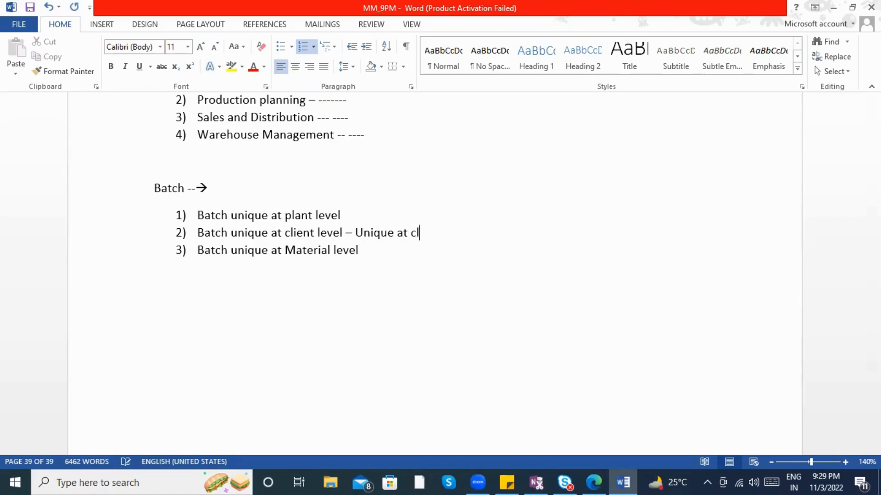
{"action": "type", "text": "ient level "}
{"action": "type", "text": "( all pl"}
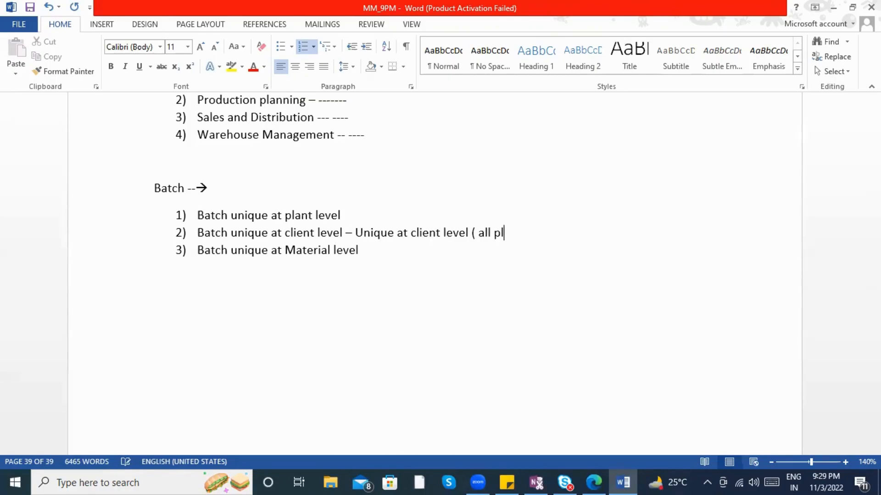
{"action": "type", "text": "ants) - BATCH XYZ "}
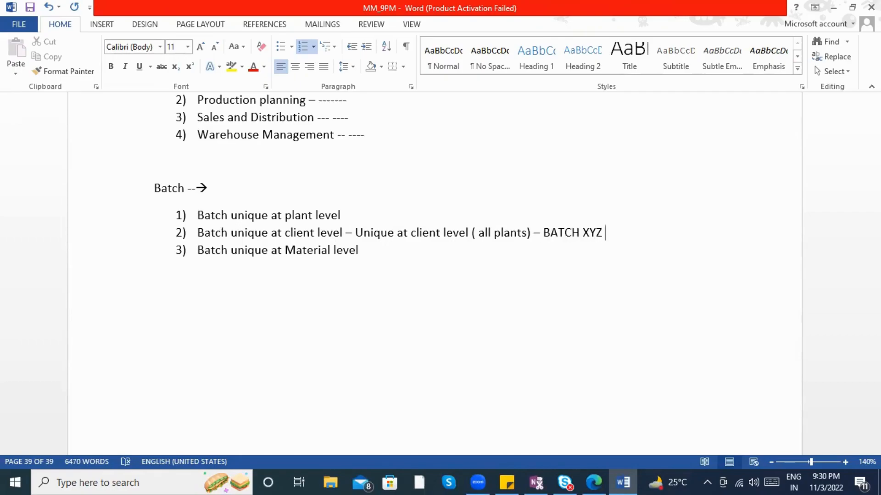
{"action": "type", "text": "for MAT A"}
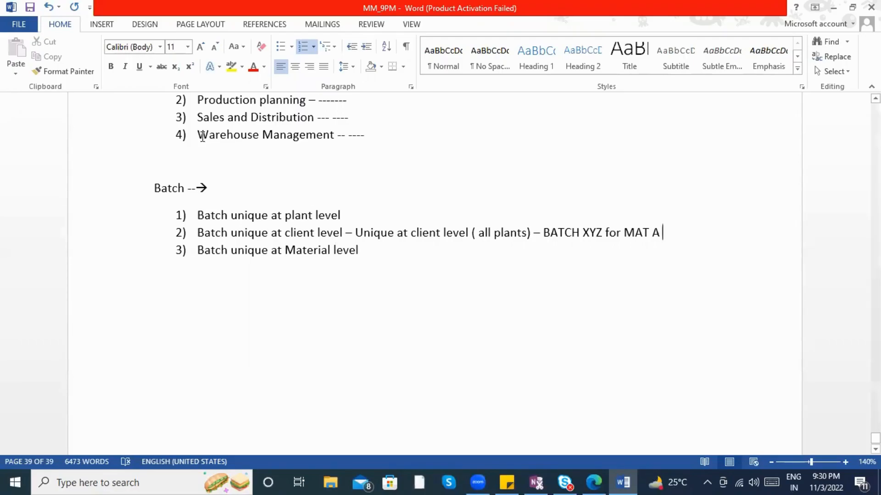
Step: Add a dash after the text of the plant level entry and after the Material level entry
{"action": "left_click", "coordinate": [364, 215]}
{"action": "type", "text": "-"}
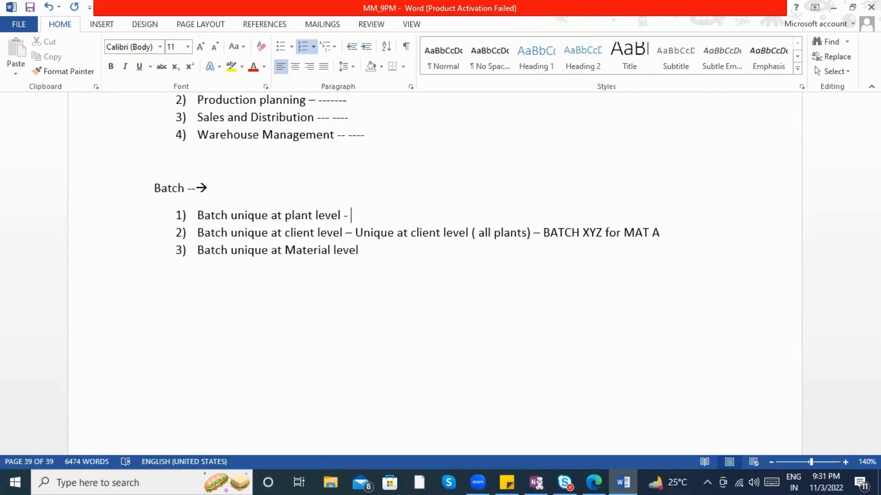
{"action": "left_click", "coordinate": [386, 253]}
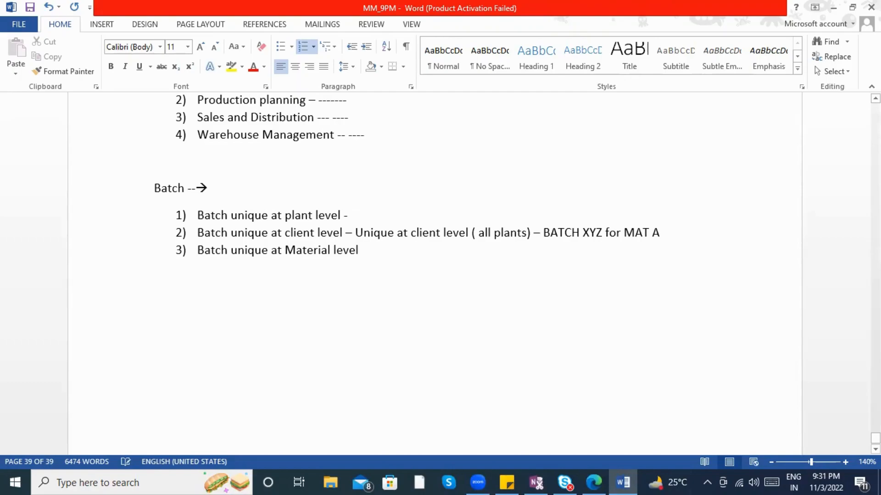
{"action": "type", "text": "-"}
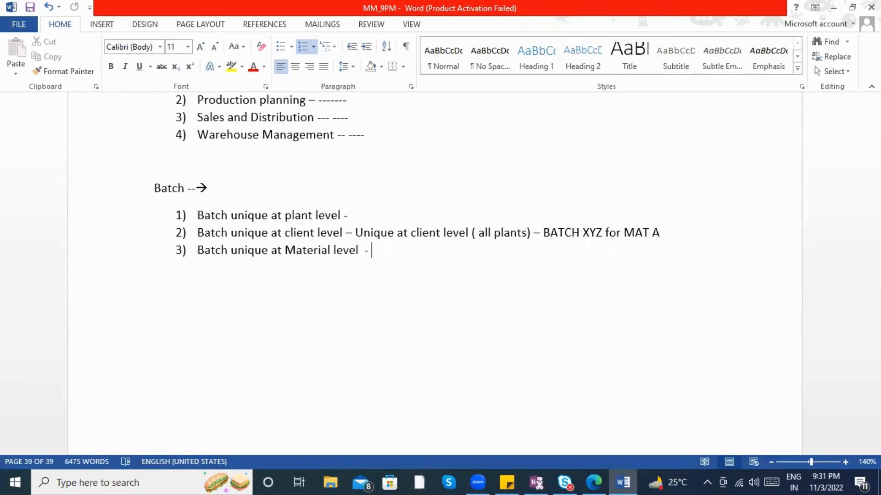
Step: Start the explanation of the Material level entry with "plant, Material" directly after its dash
{"action": "type", "text": "d"}
{"action": "key", "text": "BackSpace"}
{"action": "key", "text": "BackSpace"}
{"action": "type", "text": "plant"}
{"action": "key", "text": "BackSpace"}
{"action": "type", "text": ", Mater"}
{"action": "type", "text": "ail"}
{"action": "key", "text": "BackSpace"}
{"action": "key", "text": "BackSpace"}
{"action": "key", "text": "BackSpace"}
{"action": "type", "text": "ial"}
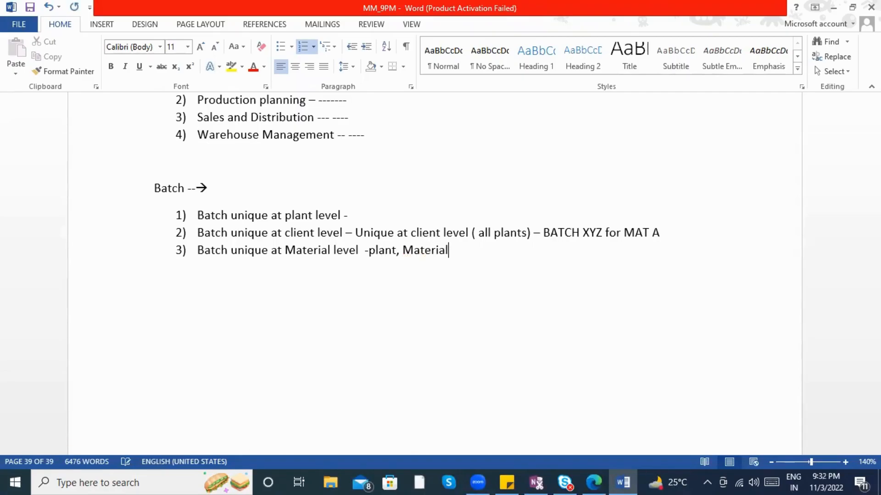
Step: Complete the Material level explanation with "can have the same batch number"
{"action": "type", "text": " can be"}
{"action": "key", "text": "BackSpace"}
{"action": "key", "text": "BackSpace"}
{"action": "key", "text": "BackSpace"}
{"action": "type", "text": "have the same ba"}
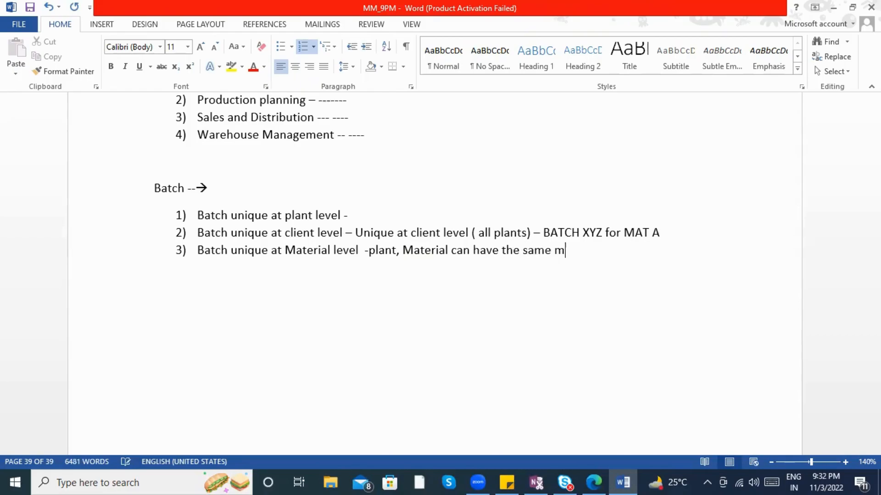
{"action": "type", "text": "tch nummber"}
{"action": "key", "text": "BackSpace"}
{"action": "key", "text": "BackSpace"}
{"action": "key", "text": "BackSpace"}
{"action": "key", "text": "BackSpace"}
{"action": "key", "text": "BackSpace"}
{"action": "type", "text": "mber"}
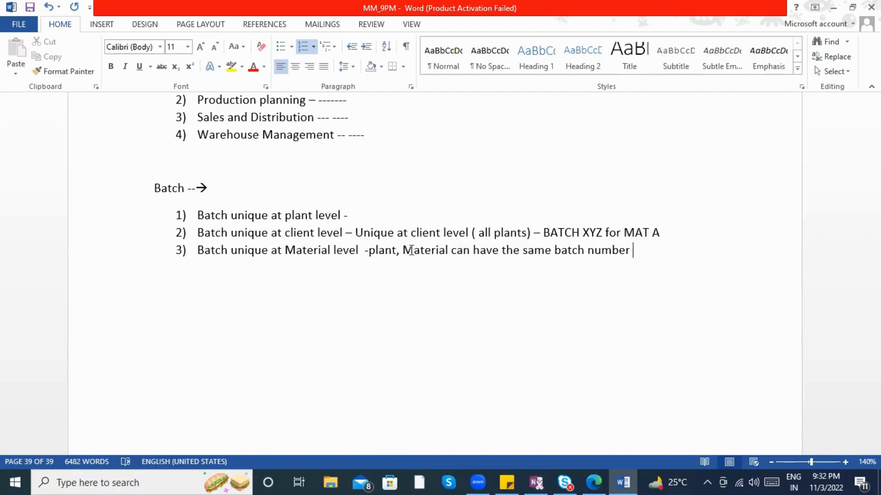
Step: Review the three batch level entries, comparing the plant, client and Material level explanations
{"action": "left_click", "coordinate": [413, 234]}
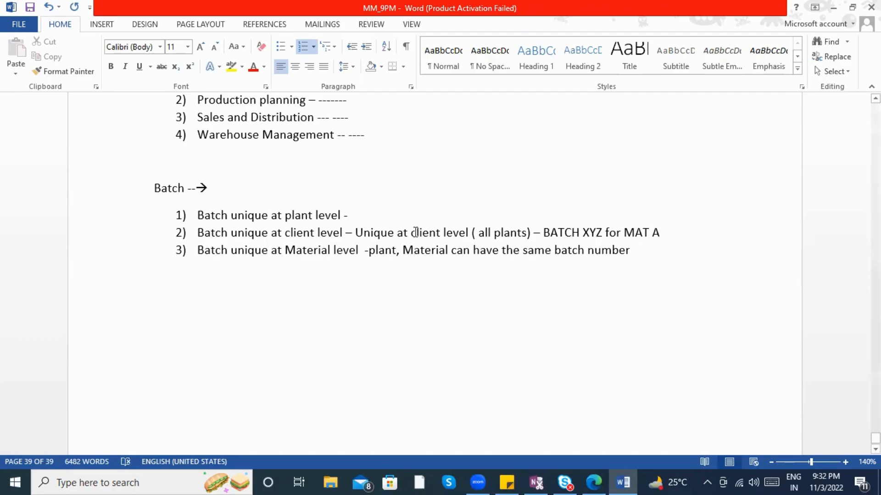
{"action": "left_click", "coordinate": [414, 246]}
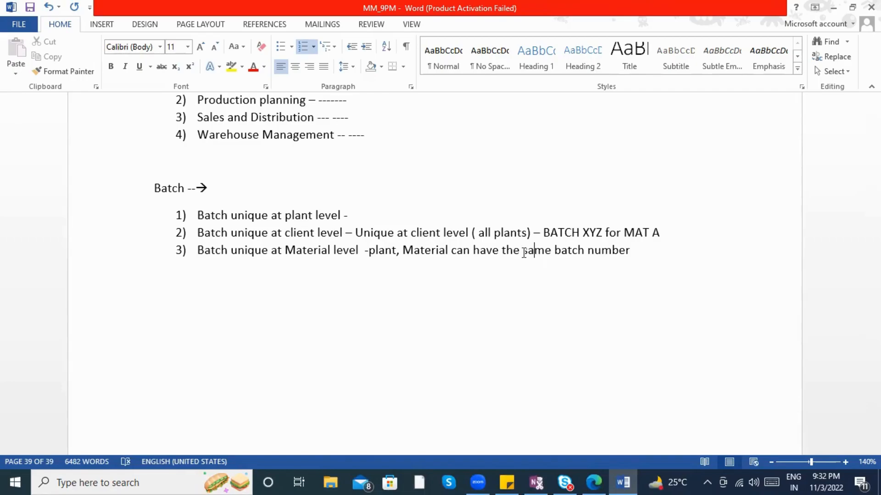
{"action": "left_click", "coordinate": [359, 233]}
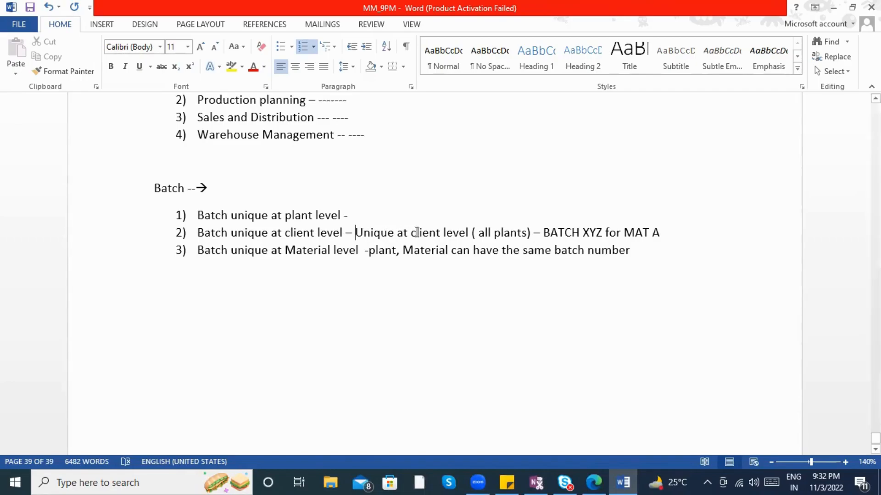
{"action": "left_click", "coordinate": [621, 233]}
{"action": "left_click", "coordinate": [583, 233]}
{"action": "left_click", "coordinate": [635, 233]}
{"action": "left_click", "coordinate": [291, 218]}
{"action": "scroll", "coordinate": [285, 256], "scroll_direction": "up", "scroll_amount": 1}
{"action": "scroll", "coordinate": [290, 289], "scroll_direction": "down", "scroll_amount": 1}
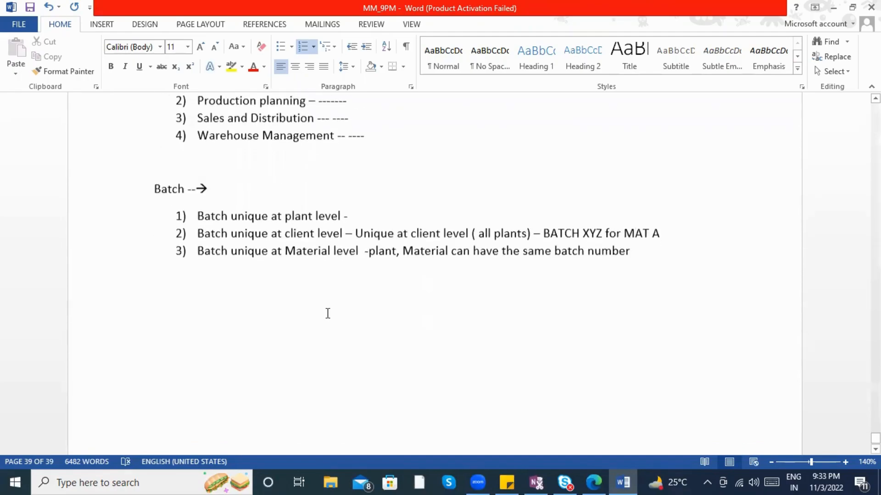
{"action": "mouse_move", "coordinate": [199, 233]}
{"action": "left_mouse_down"}
{"action": "mouse_move", "coordinate": [342, 234]}
{"action": "mouse_move", "coordinate": [342, 216]}
{"action": "mouse_move", "coordinate": [197, 216]}
{"action": "left_mouse_up"}
{"action": "left_click", "coordinate": [282, 215]}
{"action": "scroll", "coordinate": [261, 267], "scroll_direction": "down", "scroll_amount": 3}
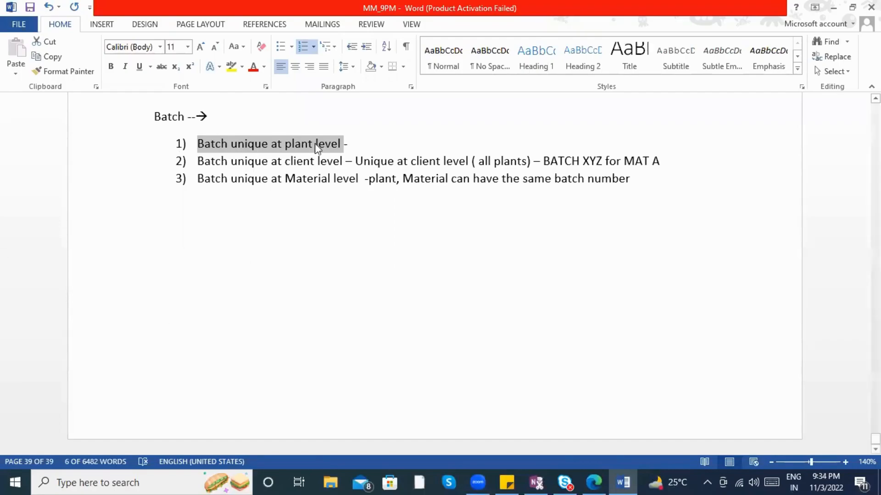
{"action": "left_click", "coordinate": [297, 182]}
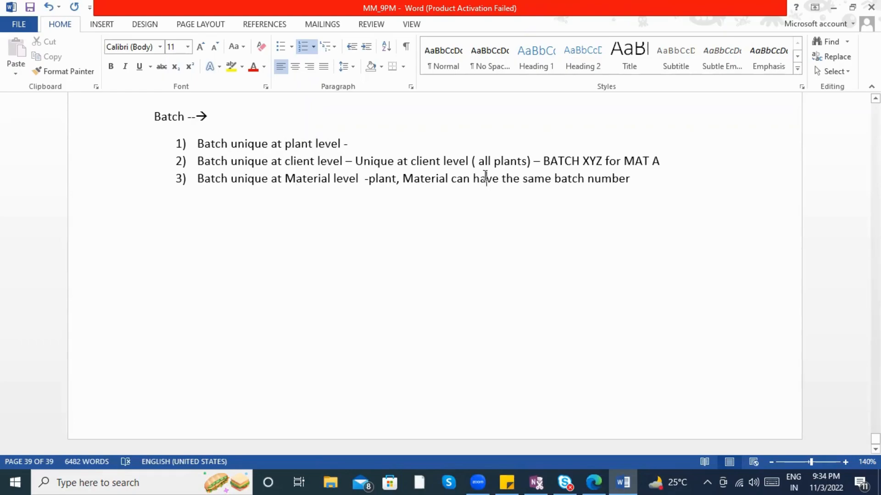
{"action": "left_click", "coordinate": [447, 177]}
{"action": "left_click_drag", "start_coordinate": [657, 169], "coordinate": [651, 179]}
Step: Leave blank space below the batch level list, add the heading "Batch Management :" and save the document
{"action": "left_click", "coordinate": [656, 211]}
{"action": "key", "text": "Return"}
{"action": "key", "text": "Return"}
{"action": "key", "text": "Return"}
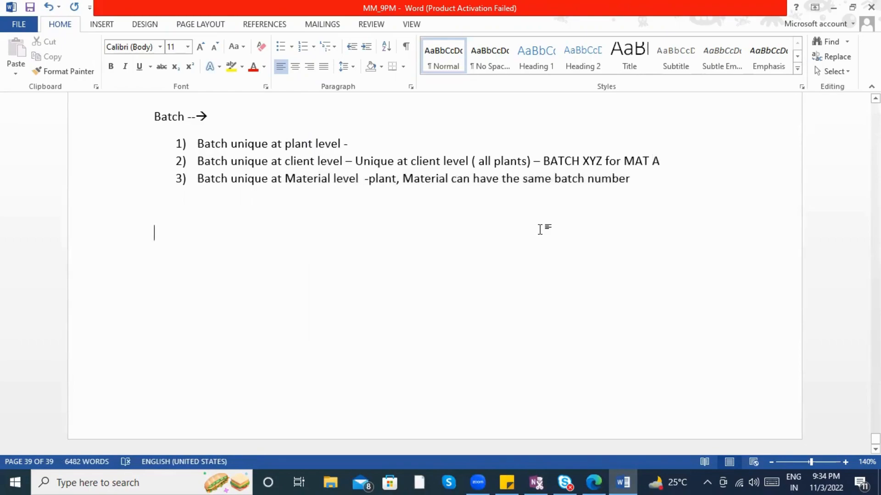
{"action": "type", "text": "Batch "}
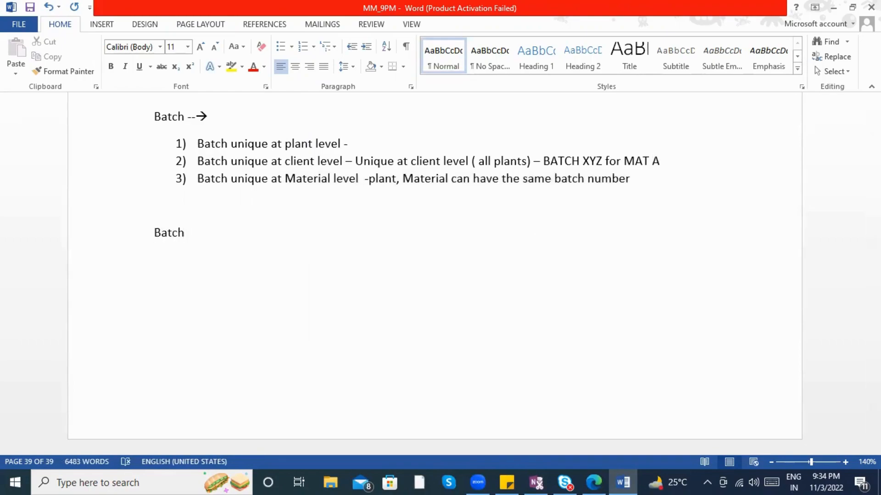
{"action": "type", "text": "Management :"}
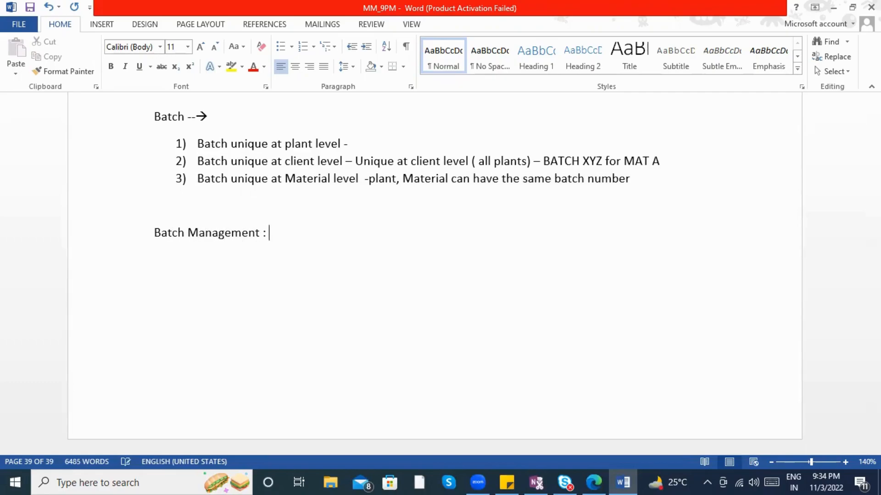
{"action": "key", "text": "ctrl+s"}
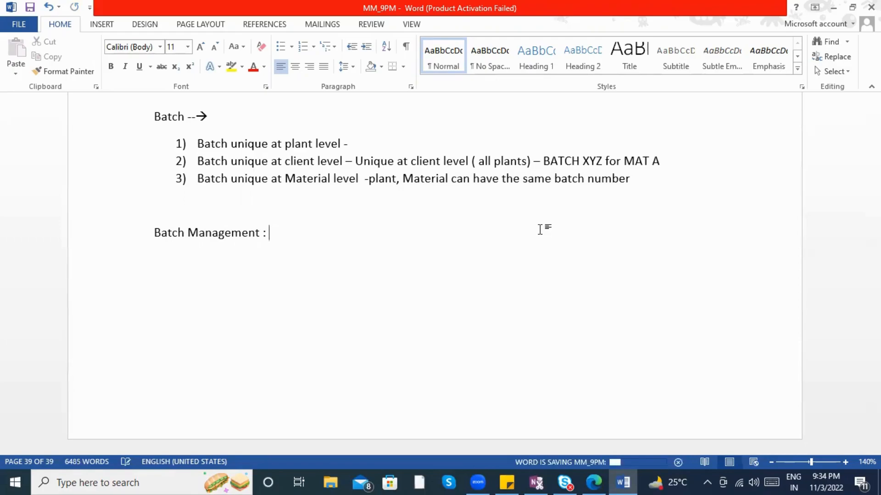
Step: Start a numbered list in the 1) style under the new heading and correct the heading's spacing to "Batch Management:"
{"action": "key", "text": "Return"}
{"action": "type", "text": "1)"}
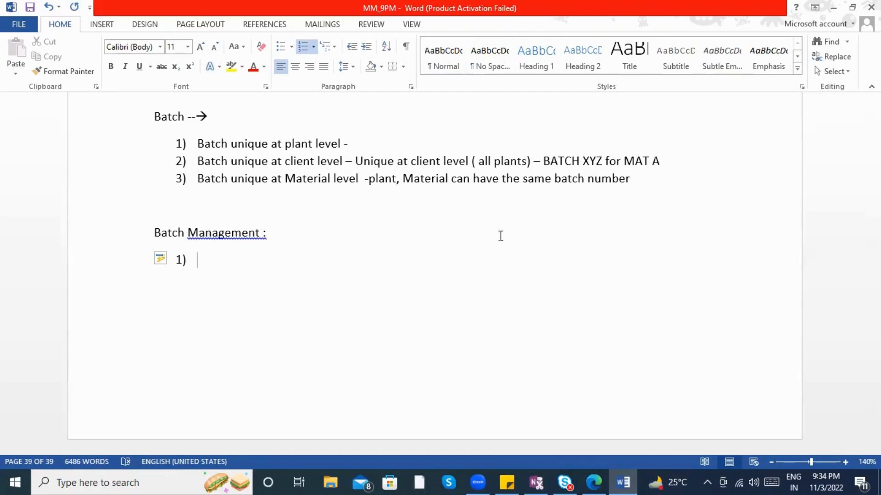
{"action": "right_click", "coordinate": [242, 234]}
{"action": "left_click", "coordinate": [291, 250]}
{"action": "left_click", "coordinate": [237, 262]}
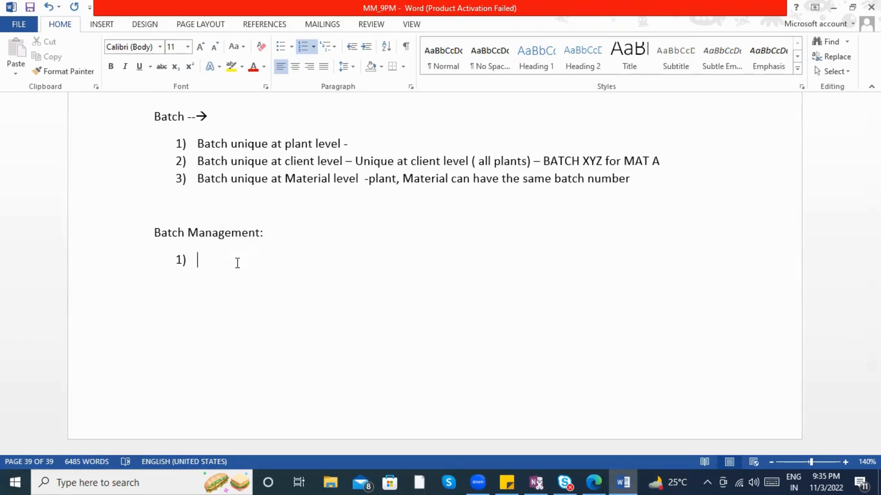
Step: Fill the first item under Batch Management with "Condition table : Fields ( Movement type / Plant / Storage location )"
{"action": "type", "text": "Condition table : Fields"}
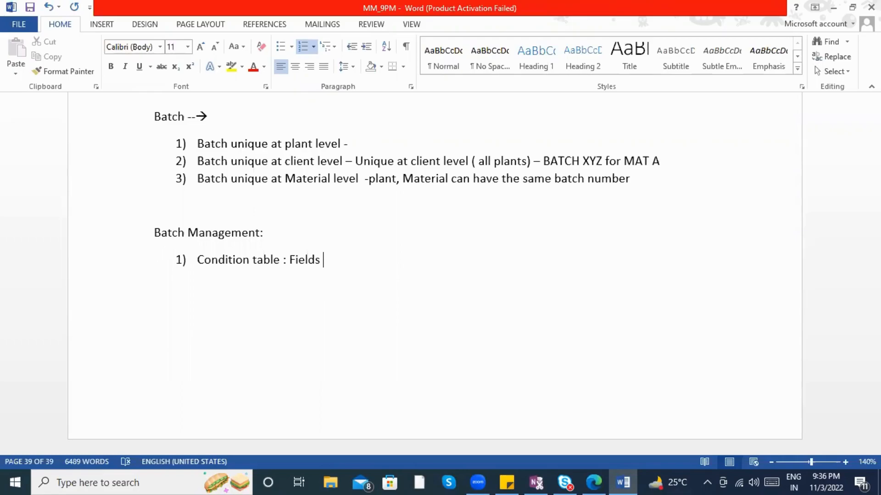
{"action": "type", "text": "( Movement type / Plant / Stpo"}
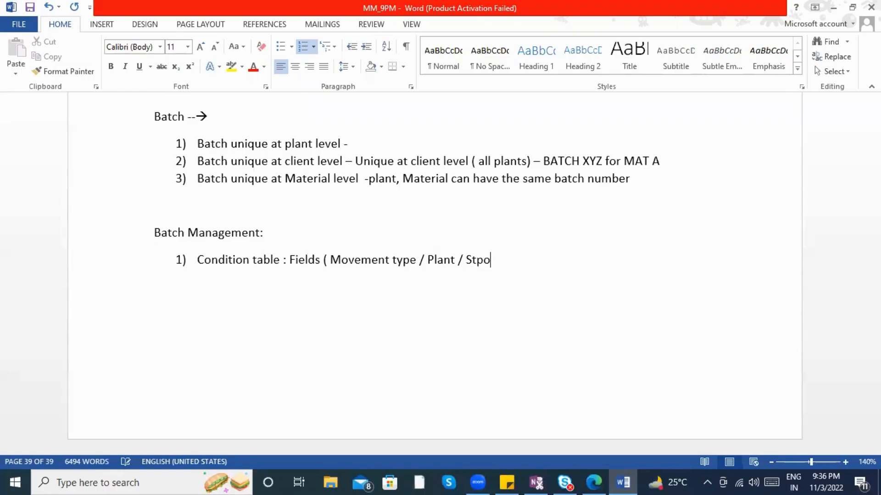
{"action": "key", "text": "BackSpace"}
{"action": "key", "text": "BackSpace"}
{"action": "type", "text": "oragee"}
{"action": "key", "text": "BackSpace"}
{"action": "type", "text": "location "}
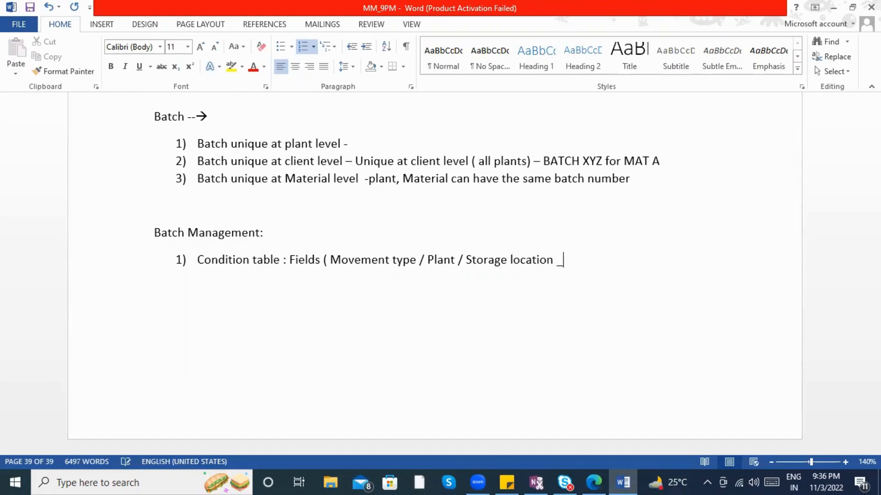
{"action": "type", "text": ")"}
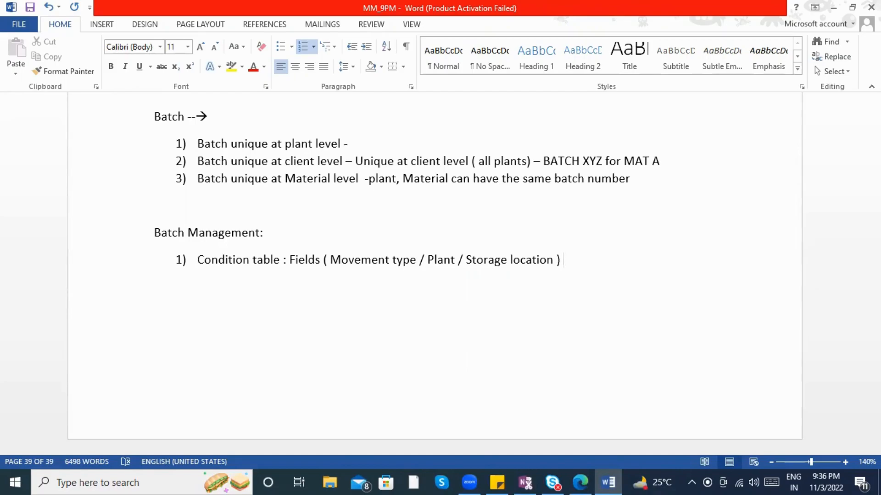
Step: Add an unnumbered example below the Condition table item: "101 / 1100/ 0001 --->" with an arrow followed by "Date of manufacturing"
{"action": "key", "text": "Return"}
{"action": "key", "text": "BackSpace"}
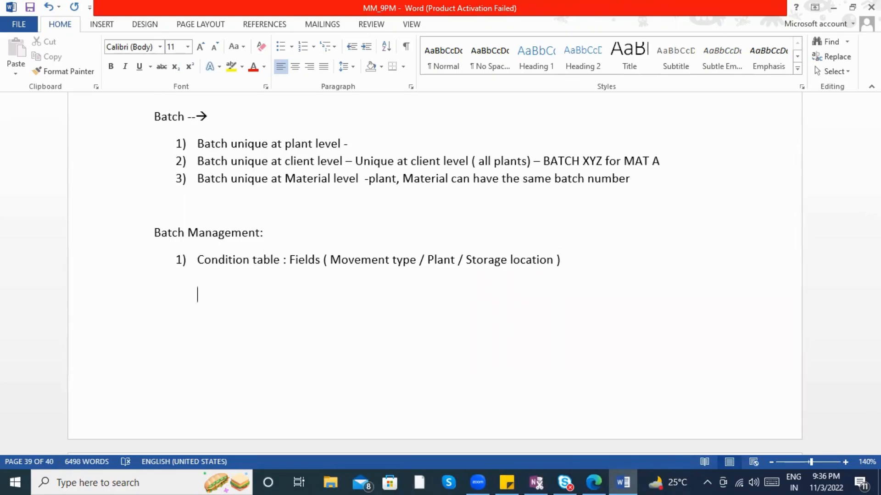
{"action": "type", "text": "101 / 1100/"}
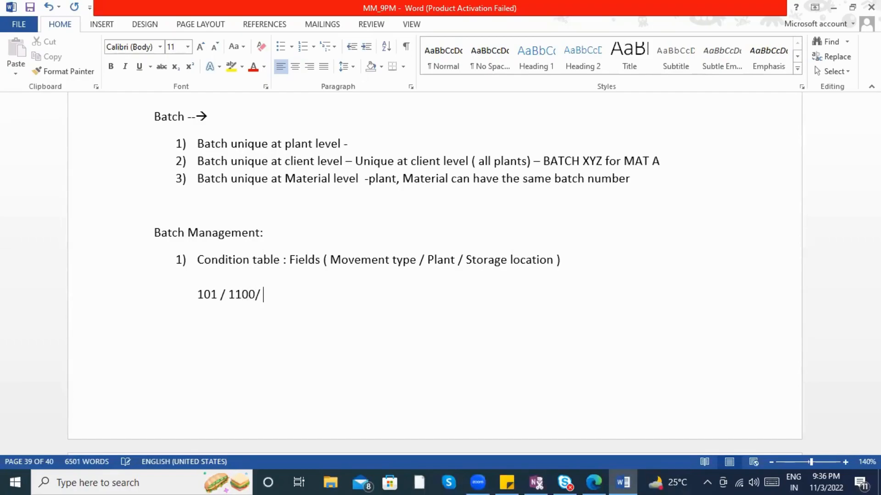
{"action": "type", "text": " 0001 -----> "}
{"action": "type", "text": "Date "}
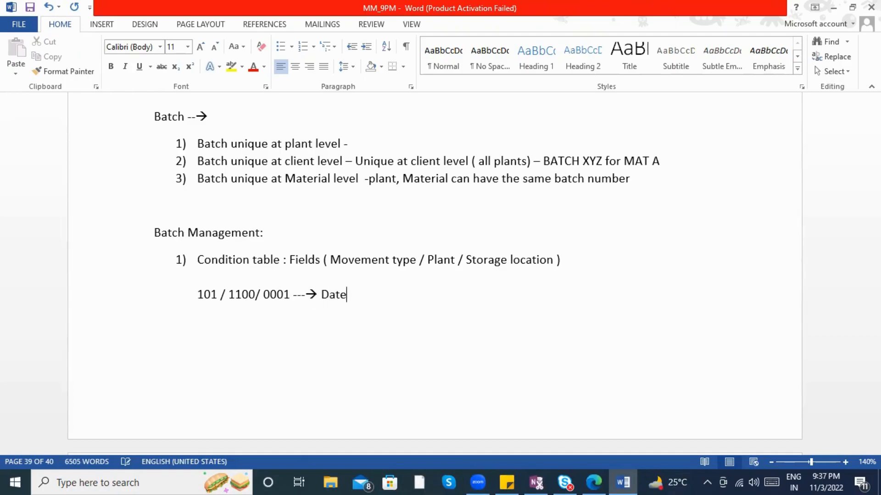
{"action": "type", "text": "of manufacturing"}
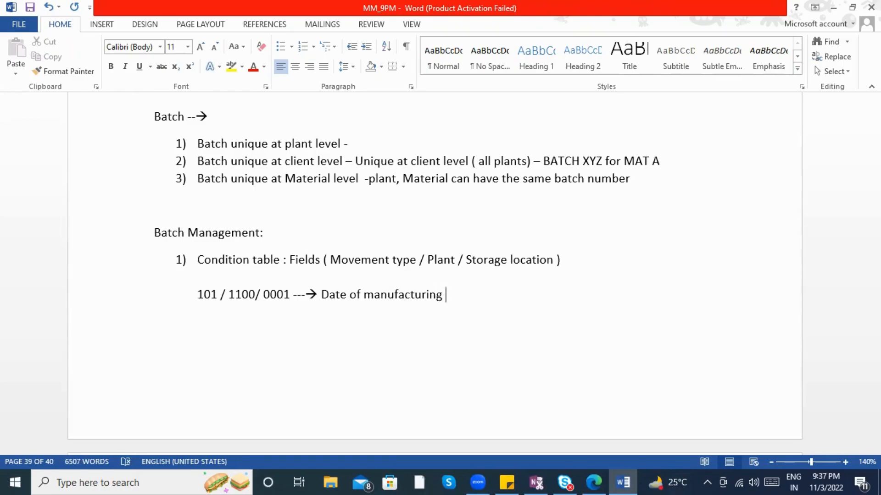
Step: Extend the 101 example with ", Total shelf , remaining shelf , vendor"
{"action": "type", "text": " , Total se"}
{"action": "key", "text": "BackSpace"}
{"action": "type", "text": "helof"}
{"action": "key", "text": "BackSpace"}
{"action": "key", "text": "BackSpace"}
{"action": "type", "text": "f , re"}
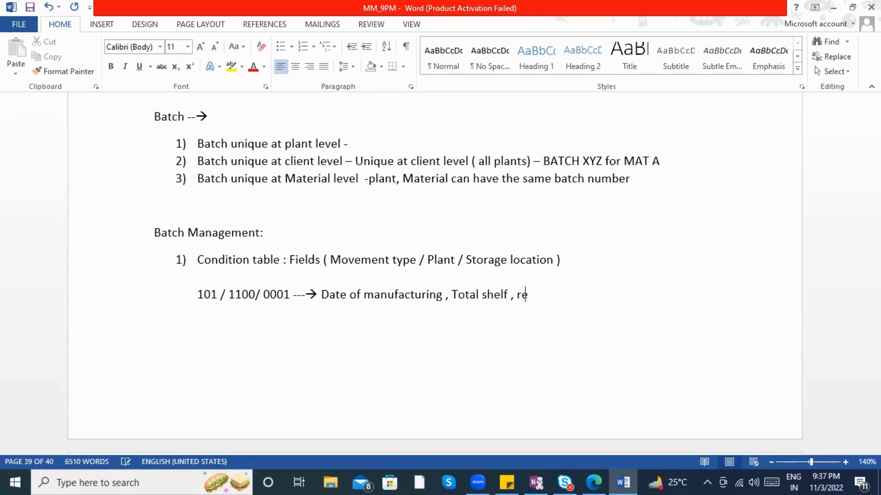
{"action": "type", "text": "maining she"}
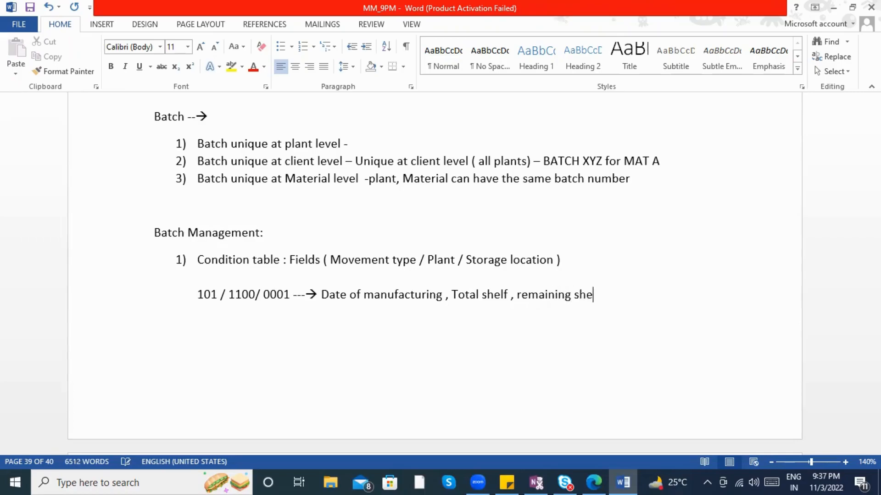
{"action": "type", "text": "lf , vendor ,..."}
{"action": "key", "text": "BackSpace"}
{"action": "key", "text": "BackSpace"}
{"action": "key", "text": "BackSpace"}
{"action": "key", "text": "BackSpace"}
{"action": "key", "text": "BackSpace"}
{"action": "key", "text": "BackSpace"}
{"action": "type", "text": "r"}
Step: Remove the stray space after "manufacturing" in the 101 example and add a second example line, "201 / 1100/0001", ending in an arrow
{"action": "left_click_drag", "start_coordinate": [196, 294], "coordinate": [280, 295]}
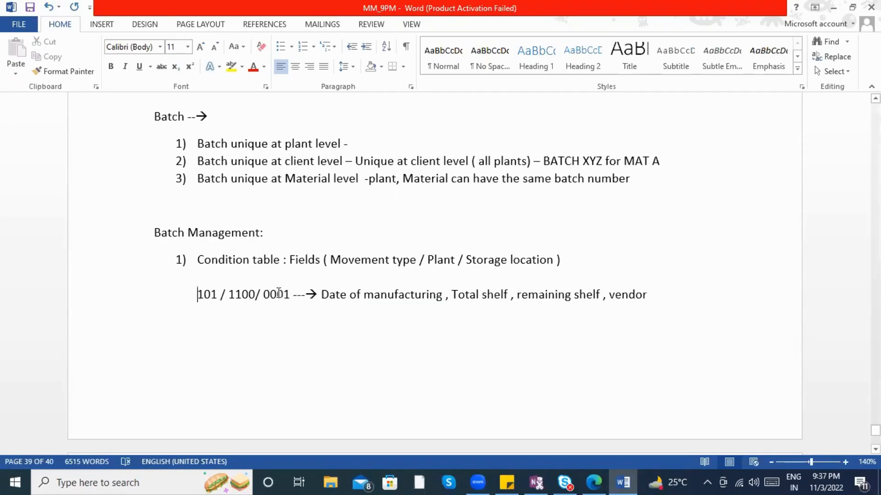
{"action": "right_click", "coordinate": [405, 299]}
{"action": "key", "text": "Return"}
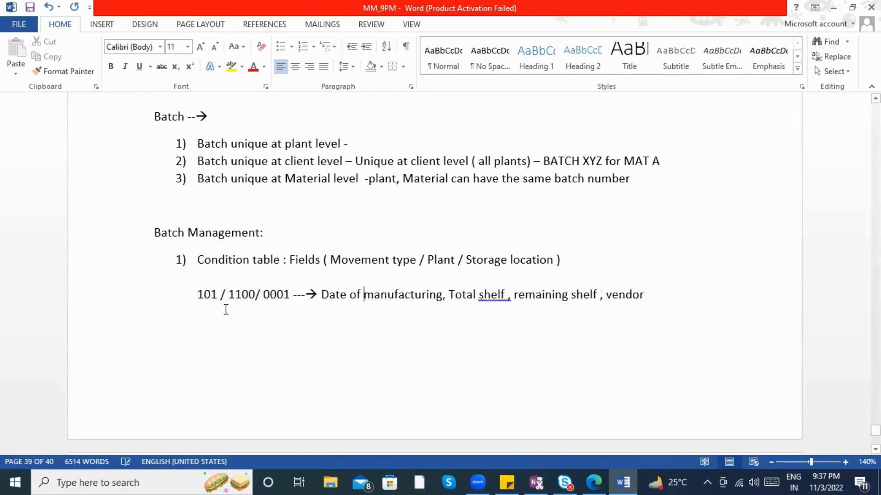
{"action": "left_click", "coordinate": [665, 296]}
{"action": "key", "text": "Return"}
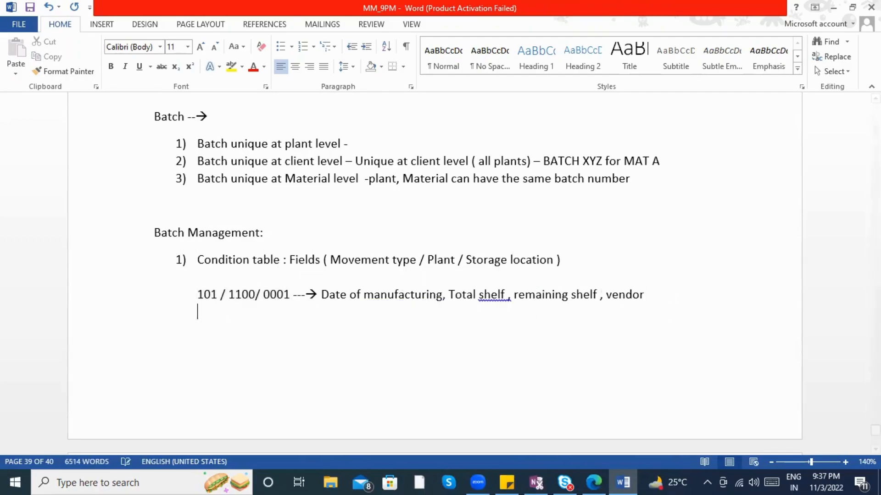
{"action": "type", "text": "201 / 1100/0001 ---"}
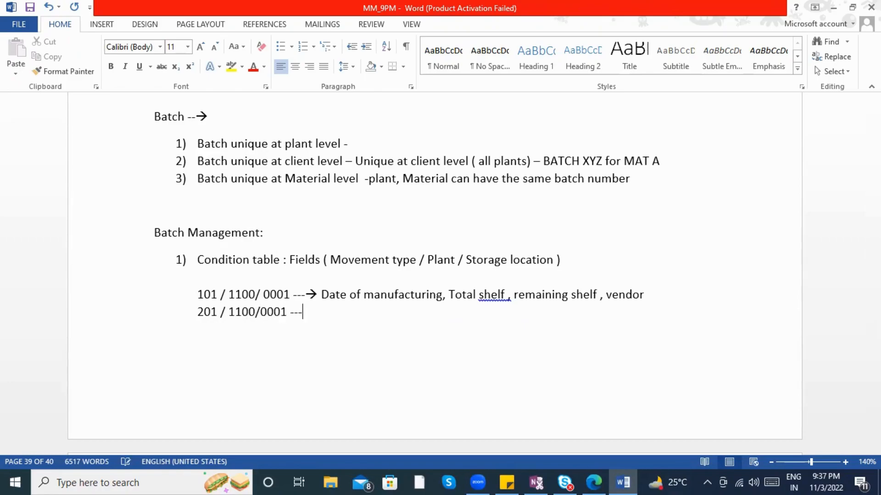
{"action": "type", "text": ">"}
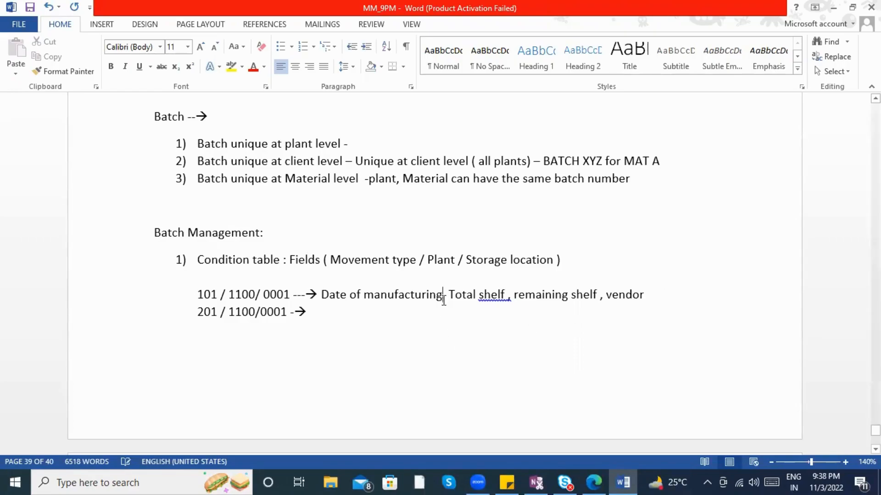
Step: Append ", GR date" to the 101 example and highlight its list of batch characteristics
{"action": "left_click", "coordinate": [649, 301]}
{"action": "type", "text": ", GR date"}
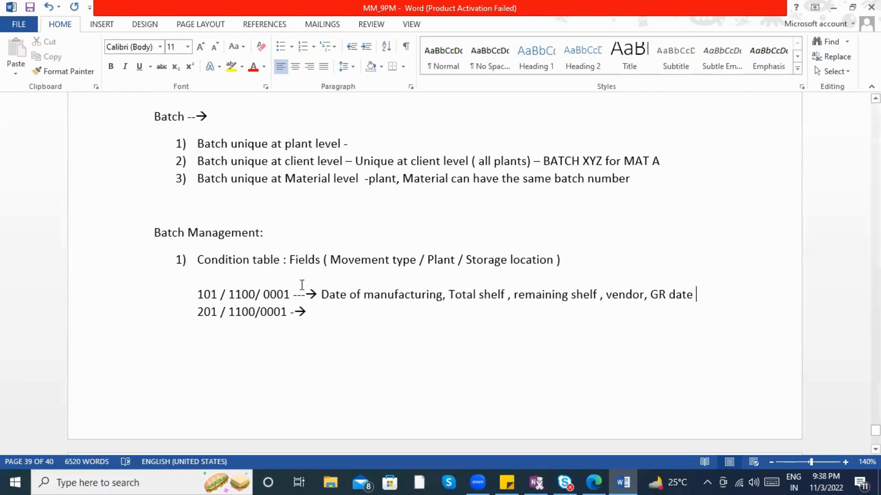
{"action": "left_click_drag", "start_coordinate": [288, 296], "coordinate": [697, 297]}
{"action": "left_click", "coordinate": [315, 314]}
{"action": "left_click", "coordinate": [198, 296]}
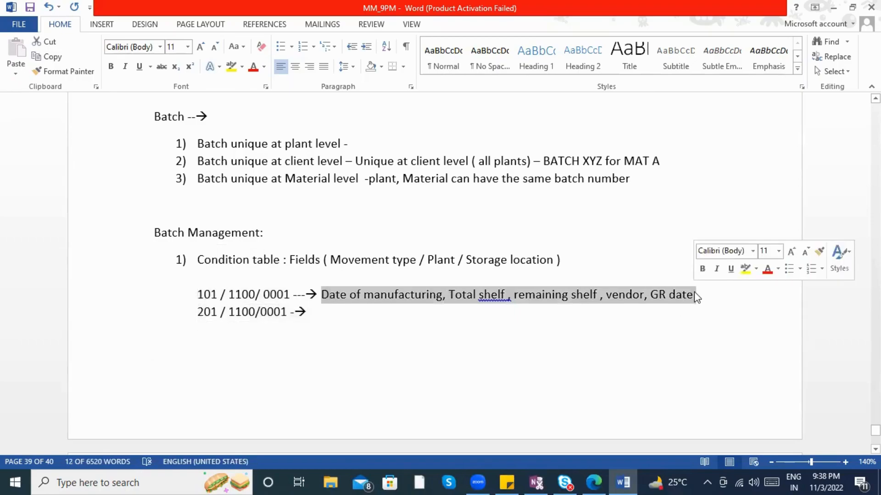
Step: Cut both example lines, 101 and 201, from below the Condition table item
{"action": "left_click", "coordinate": [311, 316]}
{"action": "left_click_drag", "start_coordinate": [312, 316], "coordinate": [218, 297]}
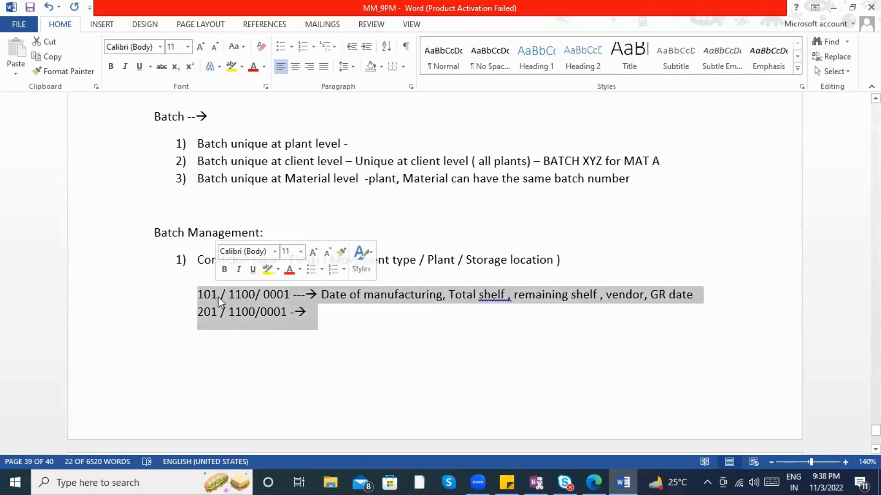
{"action": "key", "text": "ctrl+x"}
{"action": "left_click", "coordinate": [257, 262]}
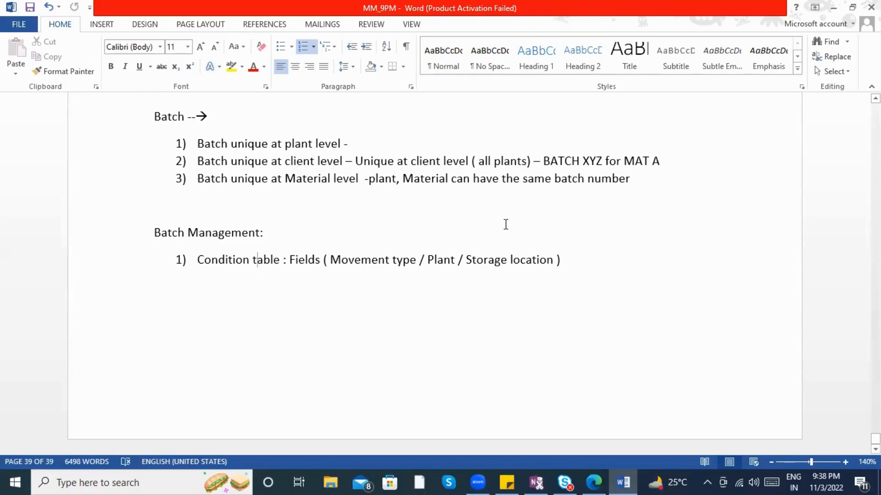
Step: Add a second numbered item reading "Access sequence -" below the Condition table item
{"action": "left_click", "coordinate": [564, 248]}
{"action": "key", "text": "Return"}
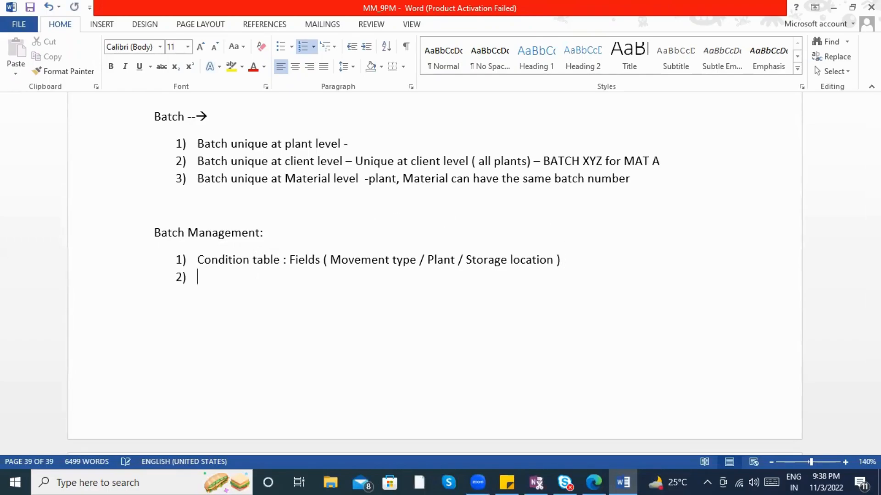
{"action": "type", "text": "Access"}
{"action": "type", "text": " sre"}
{"action": "key", "text": "BackSpace"}
{"action": "key", "text": "BackSpace"}
{"action": "type", "text": "equence -"}
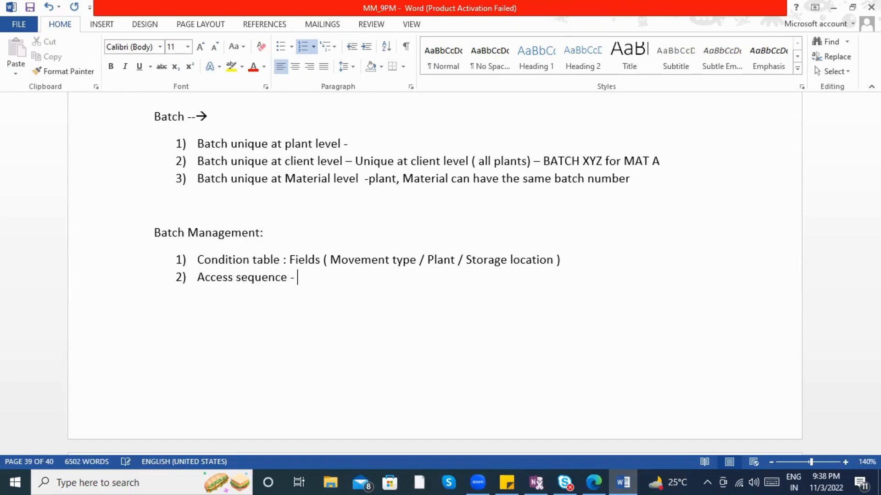
Step: Highlight the Condition table's field combination, and complete the Access sequence item with "I will be assigned multiple condition table combination"
{"action": "left_click_drag", "start_coordinate": [323, 260], "coordinate": [530, 268]}
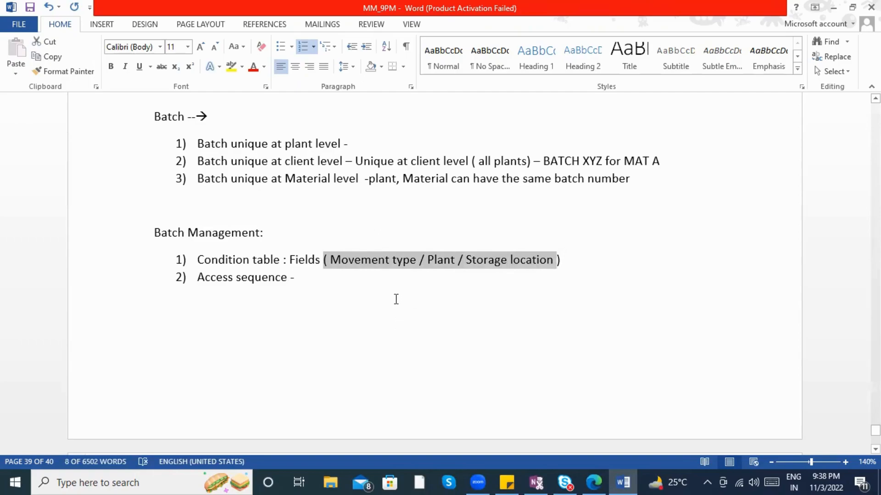
{"action": "left_click", "coordinate": [383, 289]}
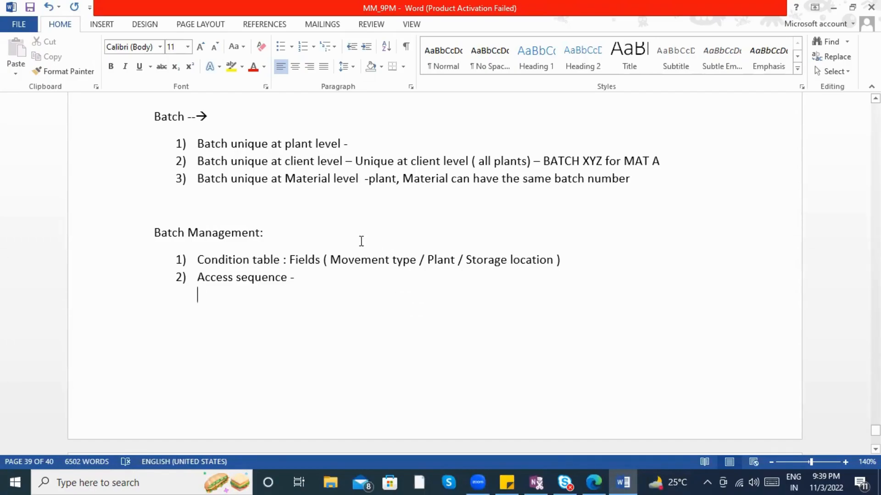
{"action": "left_click_drag", "start_coordinate": [331, 262], "coordinate": [558, 262]}
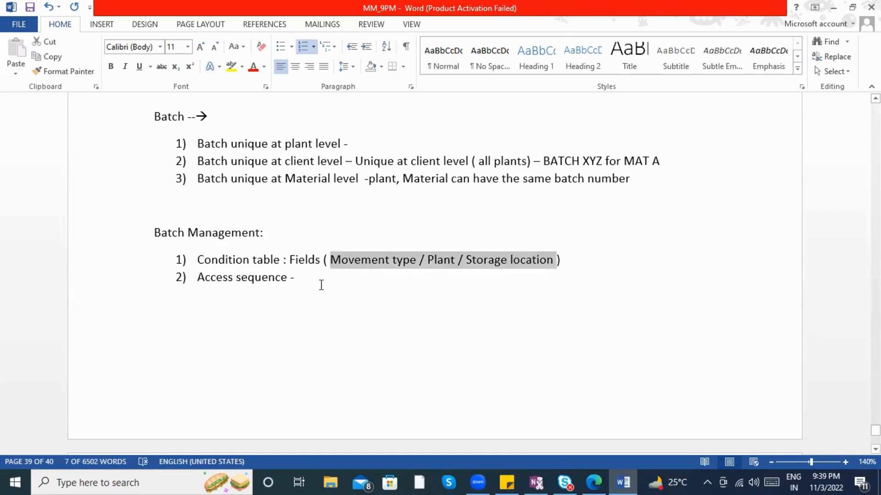
{"action": "left_click", "coordinate": [321, 284]}
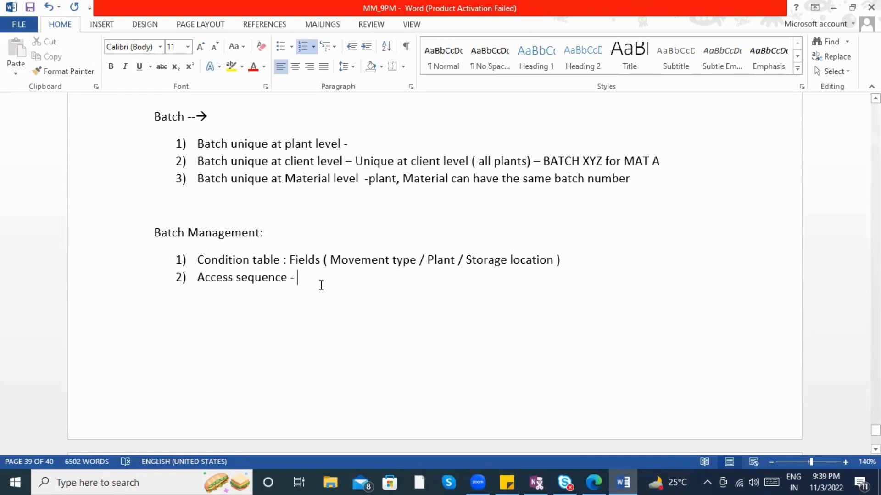
{"action": "type", "text": "I will"}
{"action": "key", "text": "BackSpace"}
{"action": "key", "text": "BackSpace"}
{"action": "key", "text": "BackSpace"}
{"action": "key", "text": "BackSpace"}
{"action": "type", "text": "will"}
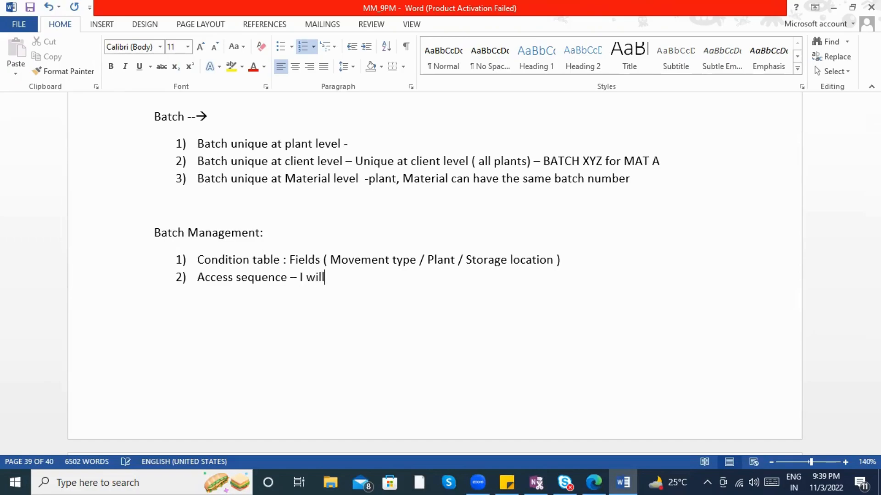
{"action": "type", "text": " be assigne"}
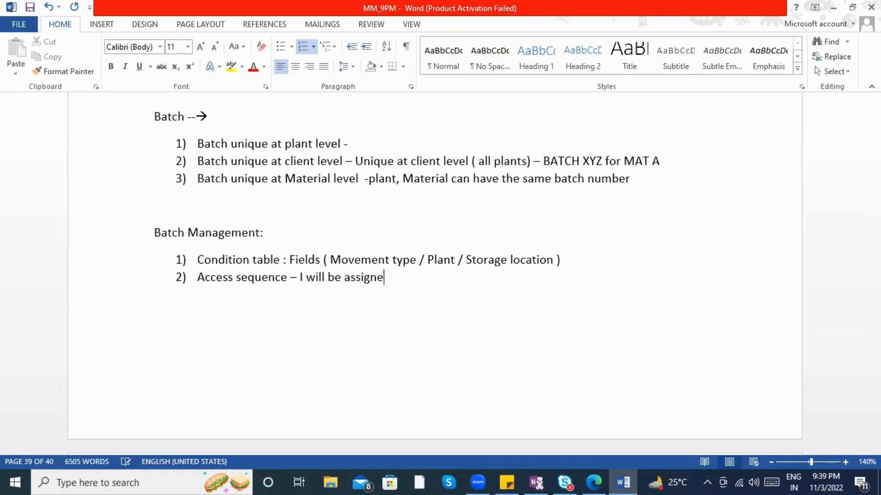
{"action": "type", "text": "d multiple condition "}
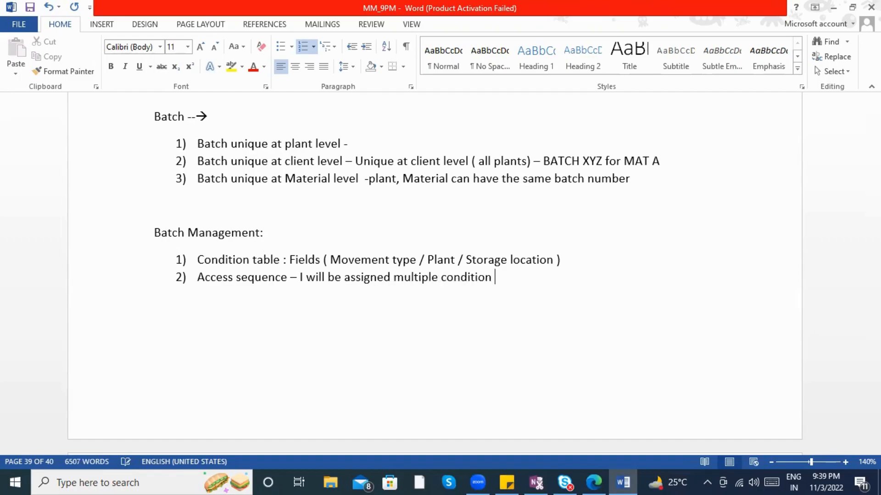
{"action": "type", "text": "table combination"}
Step: Add an indented, unnumbered line below the Access sequence item reading "ME01 - 1) Mvt type / Plant / Storage location"
{"action": "key", "text": "Return"}
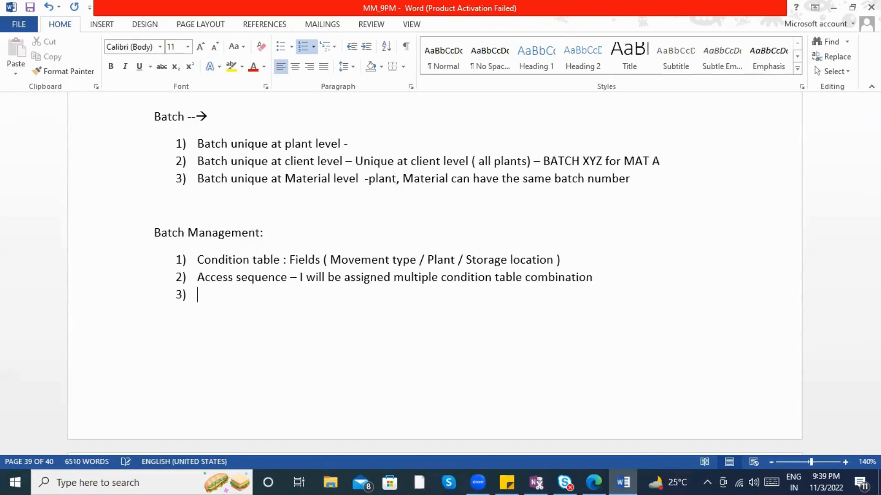
{"action": "key", "text": "BackSpace"}
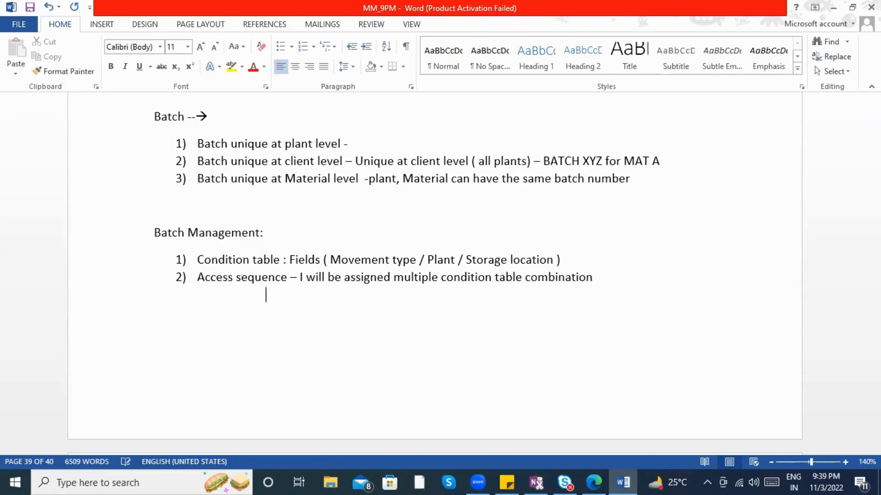
{"action": "type", "text": "ME01"}
{"action": "type", "text": "-                  1) Mvt "}
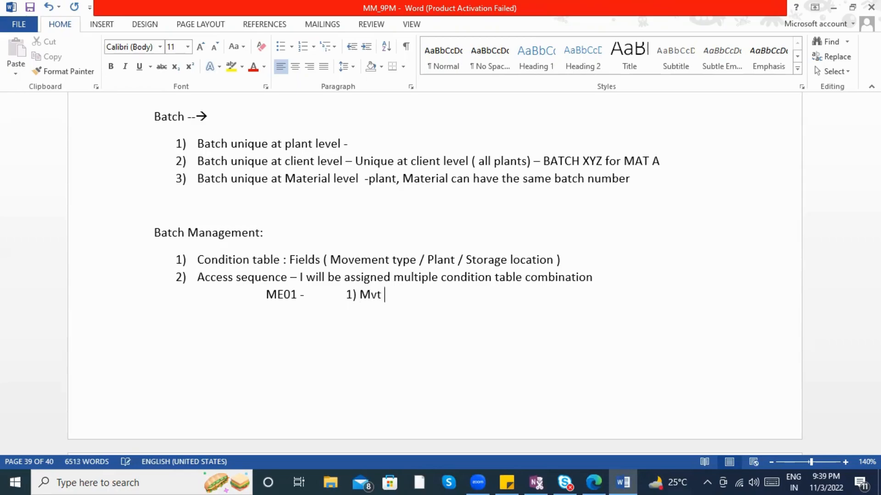
{"action": "type", "text": "type / Plant / Storage location"}
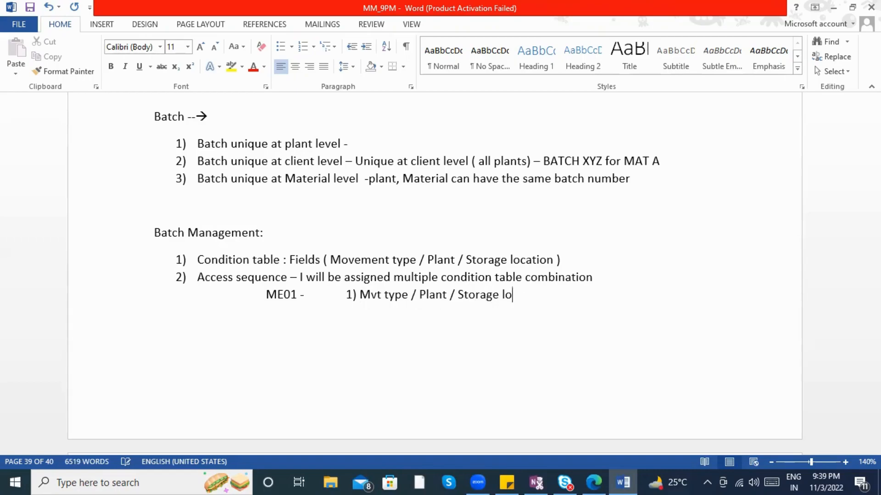
{"action": "key", "text": "Return"}
{"action": "type", "text": "2"}
{"action": "type", "text": ")"}
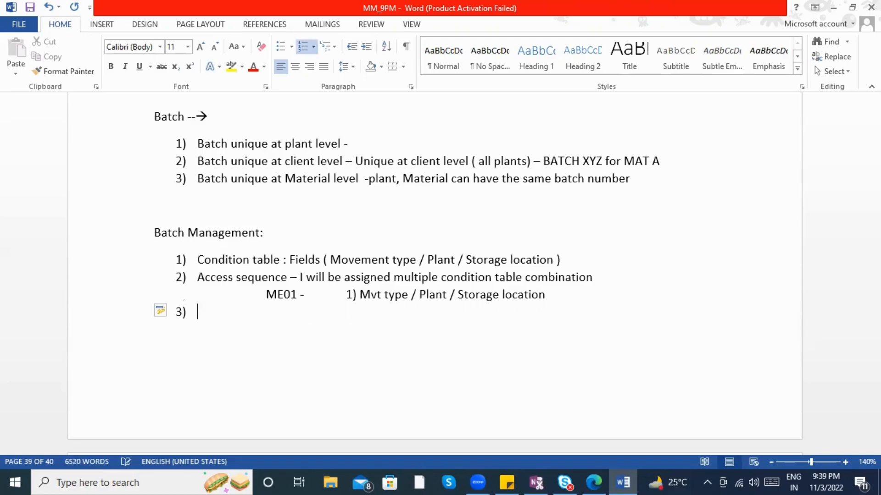
{"action": "key", "text": "BackSpace"}
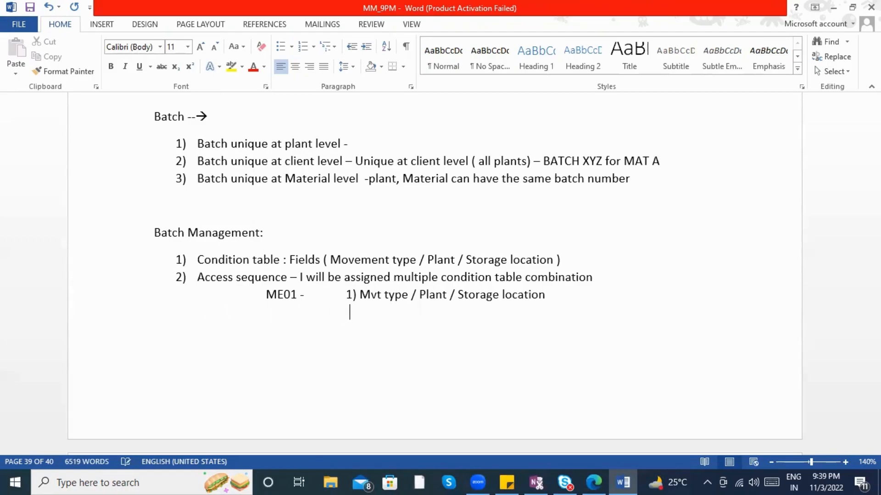
{"action": "type", "text": "2)"}
{"action": "key", "text": "BackSpace"}
{"action": "key", "text": "BackSpace"}
{"action": "key", "text": "BackSpace"}
{"action": "key", "text": "BackSpace"}
{"action": "key", "text": "BackSpace"}
{"action": "key", "text": "BackSpace"}
{"action": "key", "text": "BackSpace"}
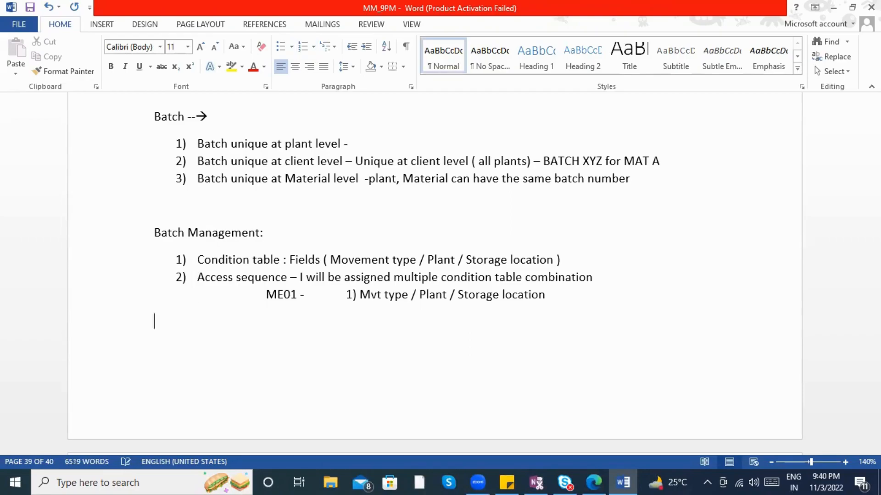
{"action": "type", "text": "tion"}
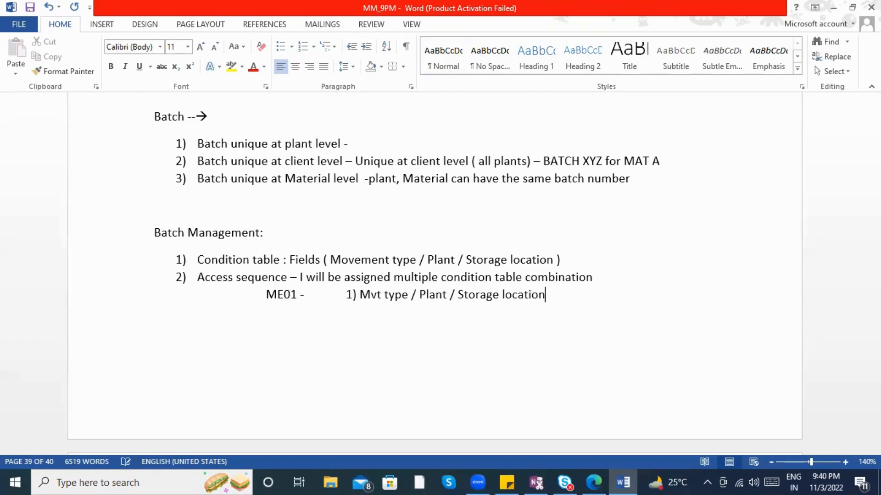
Step: Add a second combination line under the Access sequence example reading "Material / plant / movement type"
{"action": "key", "text": "Return"}
{"action": "type", "text": "material / "}
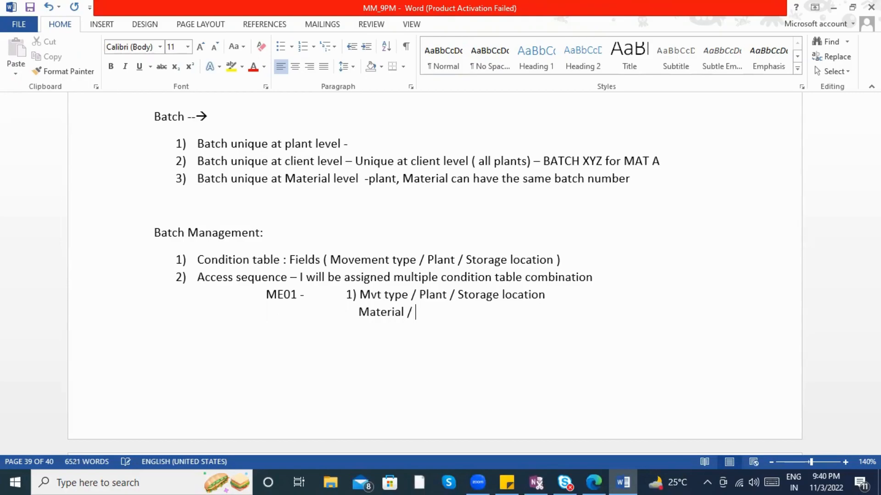
{"action": "type", "text": "plant / movment y"}
{"action": "key", "text": "BackSpace"}
{"action": "key", "text": "BackSpace"}
{"action": "key", "text": "BackSpace"}
{"action": "key", "text": "BackSpace"}
{"action": "key", "text": "BackSpace"}
{"action": "key", "text": "BackSpace"}
{"action": "type", "text": "ement type"}
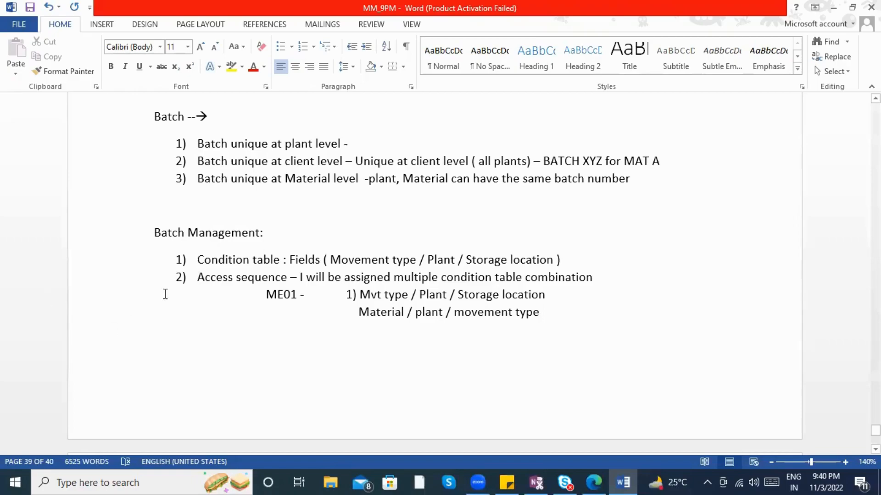
Step: Replace the access sequence name ME01 with XZXD in the line below the Access sequence item
{"action": "left_click", "coordinate": [402, 296]}
{"action": "scroll", "coordinate": [446, 327], "scroll_direction": "down", "scroll_amount": 1}
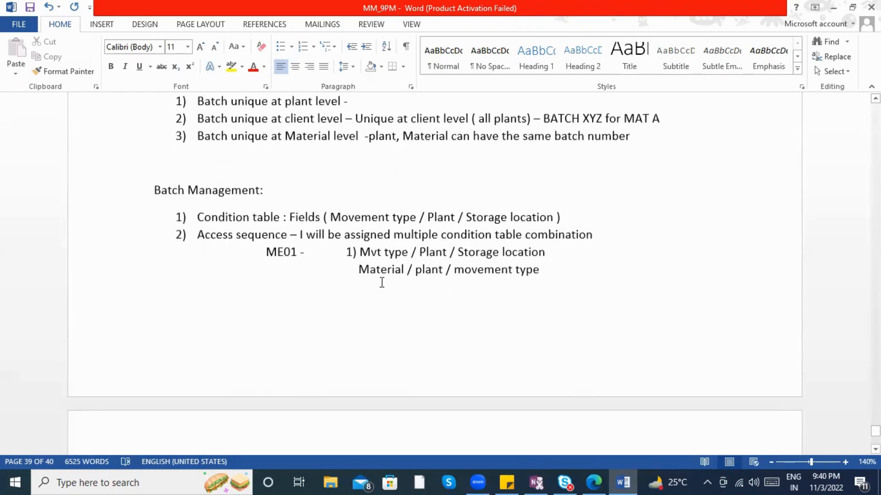
{"action": "left_click", "coordinate": [271, 255]}
{"action": "left_click", "coordinate": [395, 254]}
{"action": "left_click", "coordinate": [398, 272]}
{"action": "left_click_drag", "start_coordinate": [297, 252], "coordinate": [270, 254]}
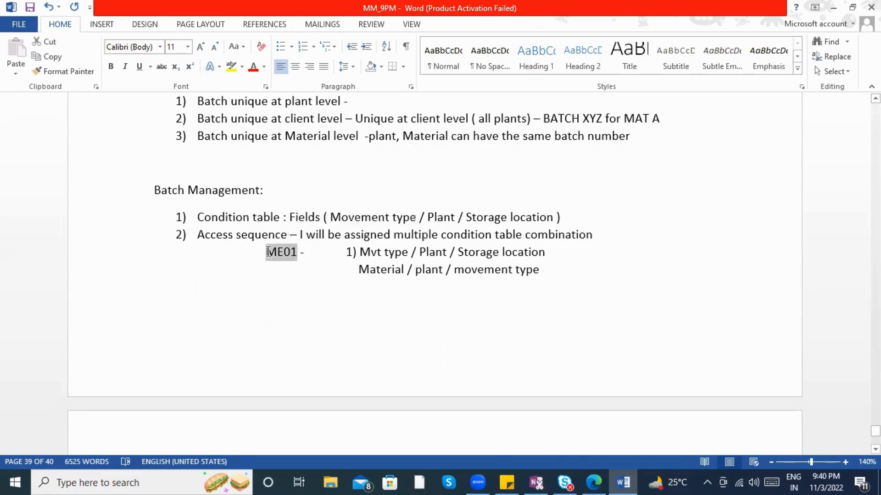
{"action": "key", "text": "BackSpace"}
{"action": "type", "text": "XZXD"}
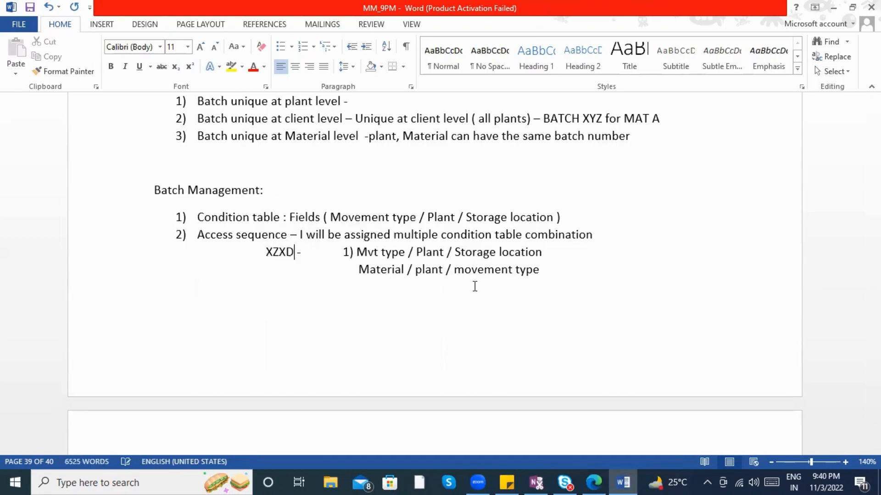
Step: Add a third numbered item reading "Strategy type -" below the Material / plant / movement type line
{"action": "left_click", "coordinate": [561, 298]}
{"action": "key", "text": "Return"}
{"action": "type", "text": "3) "}
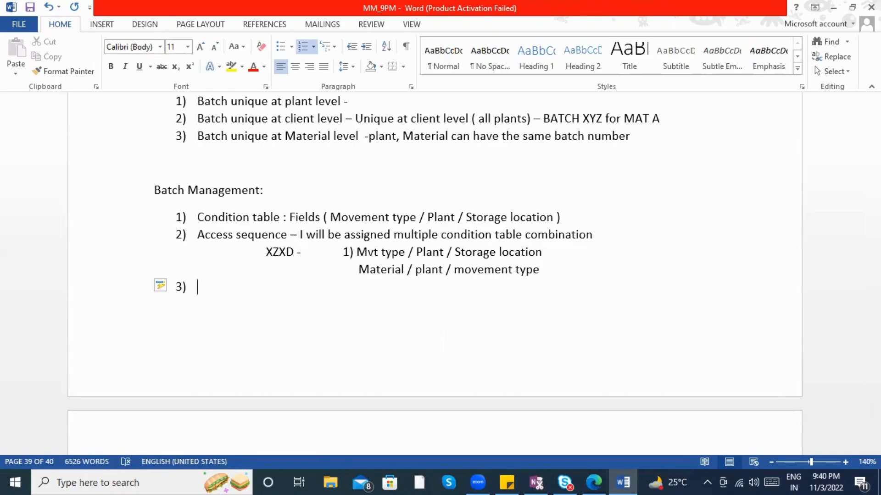
{"action": "type", "text": "Sta"}
{"action": "key", "text": "BackSpace"}
{"action": "type", "text": "rategy type "}
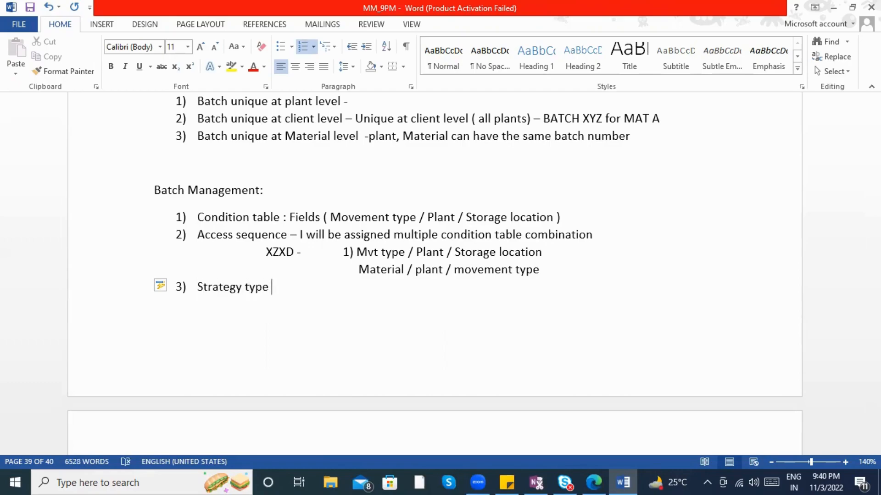
{"action": "type", "text": "-"}
{"action": "key", "text": "Tab"}
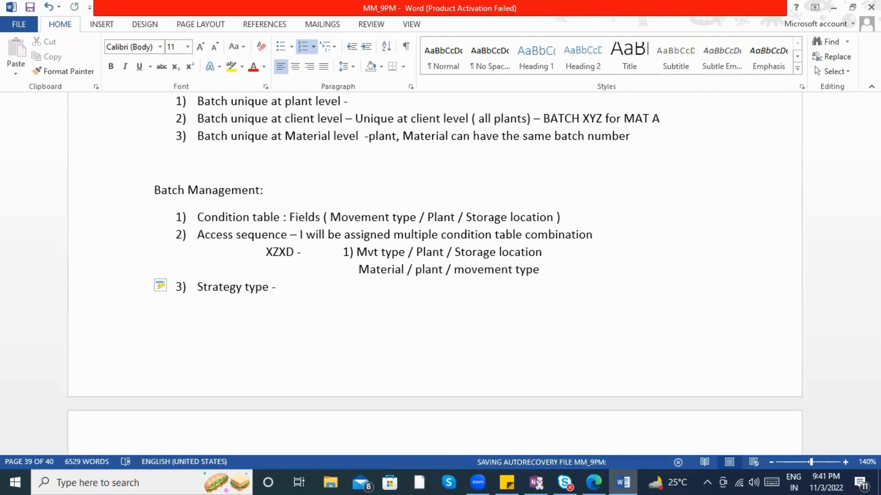
Step: Complete the Strategy type item with "ME01 , will assign the above access sequence", set off by a tab
{"action": "key", "text": "Tab"}
{"action": "type", "text": "Me01"}
{"action": "key", "text": "BackSpace"}
{"action": "key", "text": "BackSpace"}
{"action": "key", "text": "BackSpace"}
{"action": "type", "text": "E01 "}
{"action": "type", "text": ", wu"}
{"action": "key", "text": "BackSpace"}
{"action": "type", "text": "ill assign"}
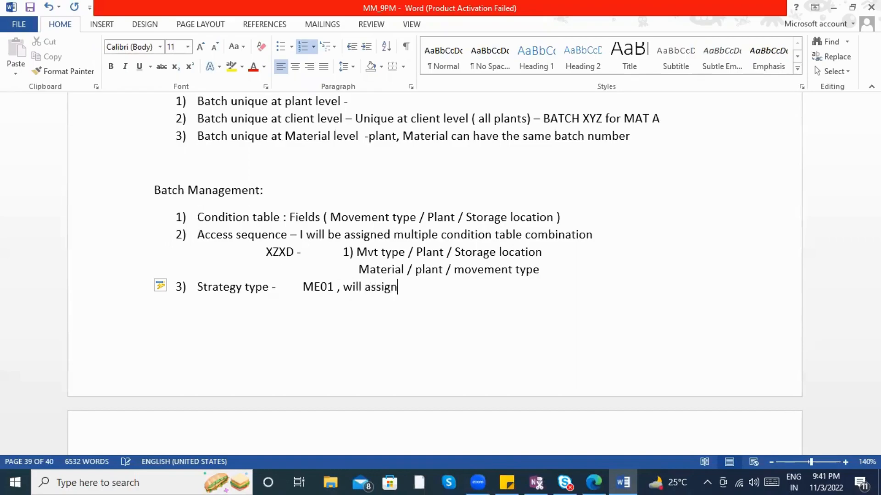
{"action": "type", "text": " the above access s"}
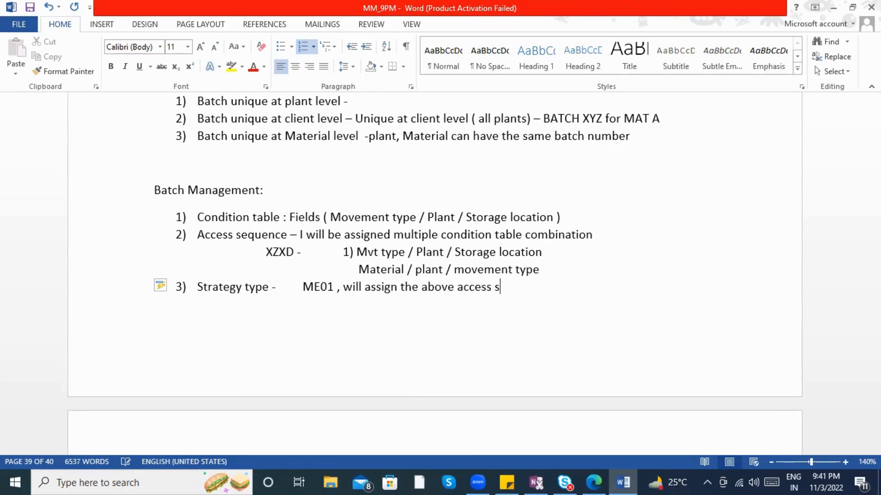
{"action": "type", "text": "equence"}
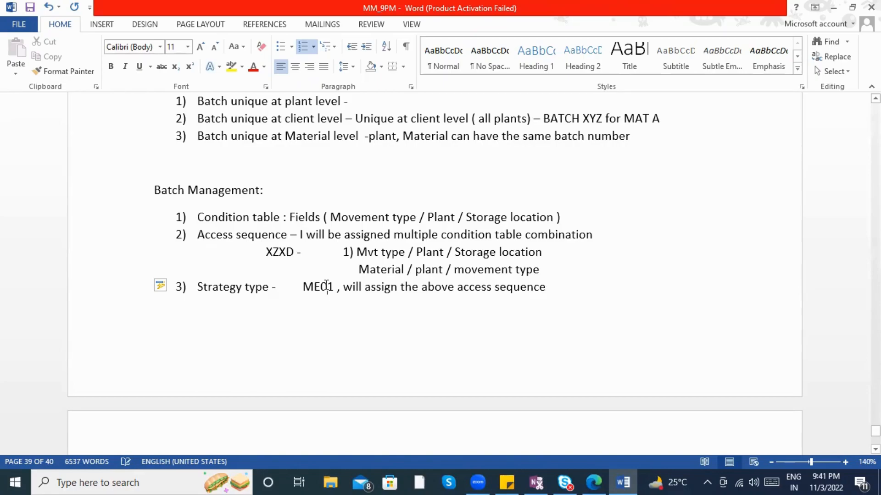
Step: Append "- XZXD" to the Strategy type item and highlight the item's "Strategy type -" label
{"action": "left_click", "coordinate": [305, 288]}
{"action": "left_click", "coordinate": [560, 288]}
{"action": "type", "text": "- XZXD"}
{"action": "left_click", "coordinate": [290, 252]}
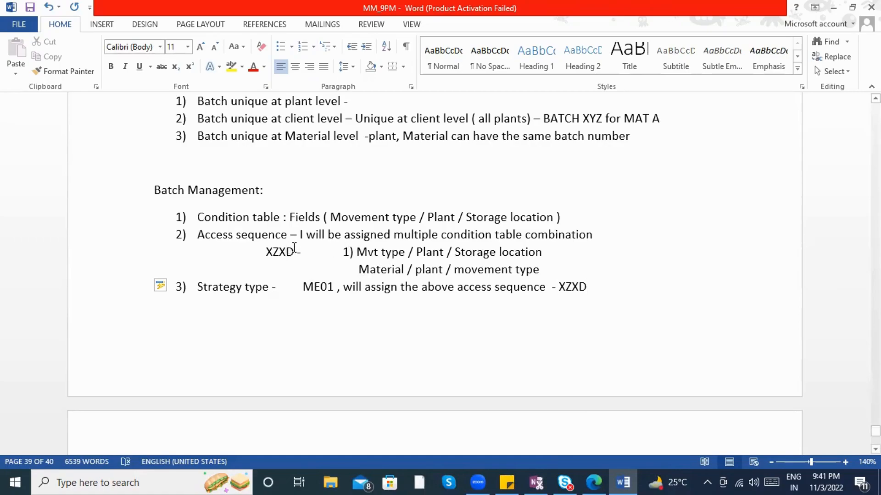
{"action": "left_click", "coordinate": [421, 286]}
{"action": "left_click", "coordinate": [431, 271]}
{"action": "scroll", "coordinate": [326, 291], "scroll_direction": "down", "scroll_amount": 2}
{"action": "left_click_drag", "start_coordinate": [202, 205], "coordinate": [298, 206]}
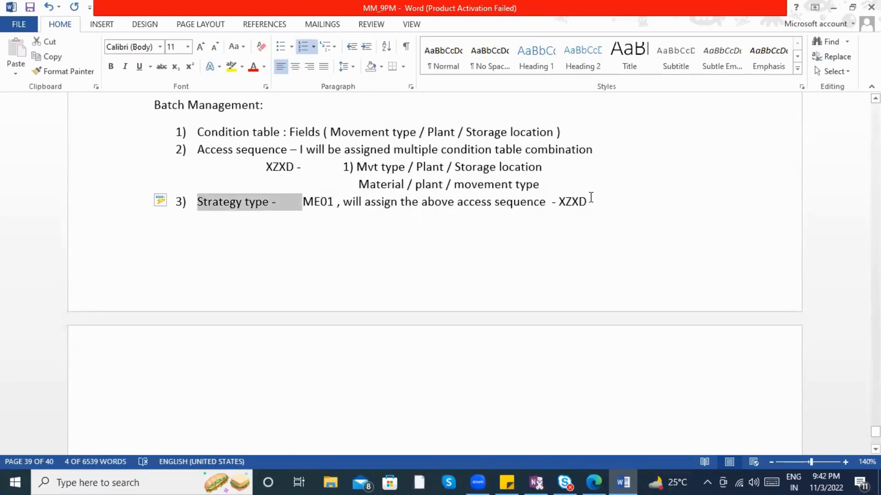
Step: Add a fourth numbered item reading "Procedure -" below the Strategy type item
{"action": "left_click", "coordinate": [607, 203]}
{"action": "key", "text": "Return"}
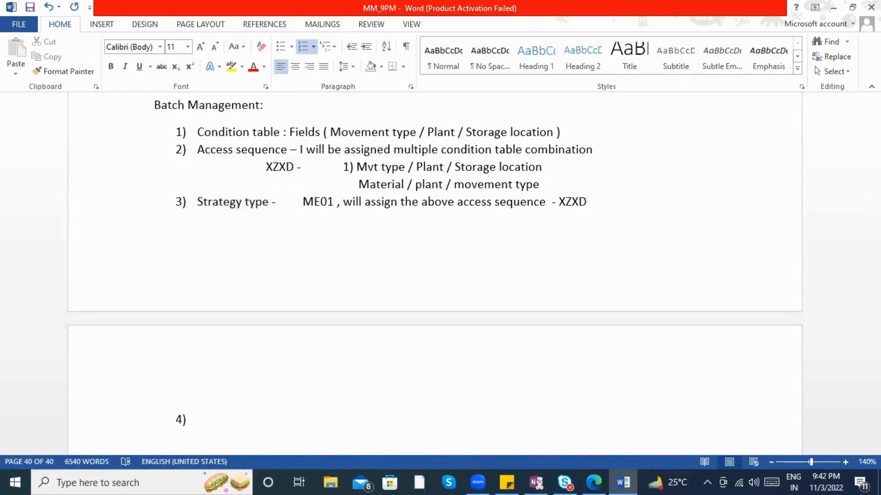
{"action": "type", "text": "Proeudr"}
{"action": "key", "text": "BackSpace"}
{"action": "key", "text": "BackSpace"}
{"action": "key", "text": "BackSpace"}
{"action": "key", "text": "BackSpace"}
{"action": "type", "text": "cedure -"}
{"action": "left_click", "coordinate": [256, 207]}
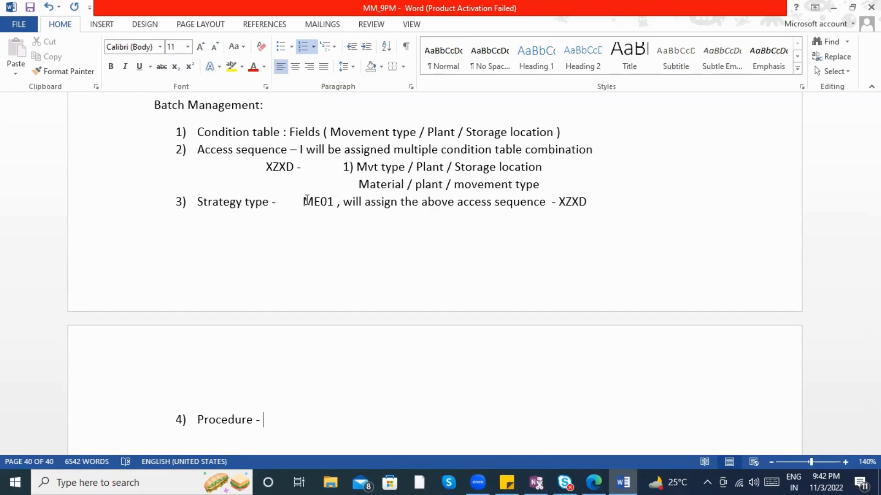
Step: End the numbered list after the Procedure item and add the heading line "Pre requisite" below it
{"action": "scroll", "coordinate": [304, 344], "scroll_direction": "down", "scroll_amount": 5}
{"action": "scroll", "coordinate": [308, 331], "scroll_direction": "up", "scroll_amount": 5}
{"action": "scroll", "coordinate": [301, 326], "scroll_direction": "down", "scroll_amount": 3}
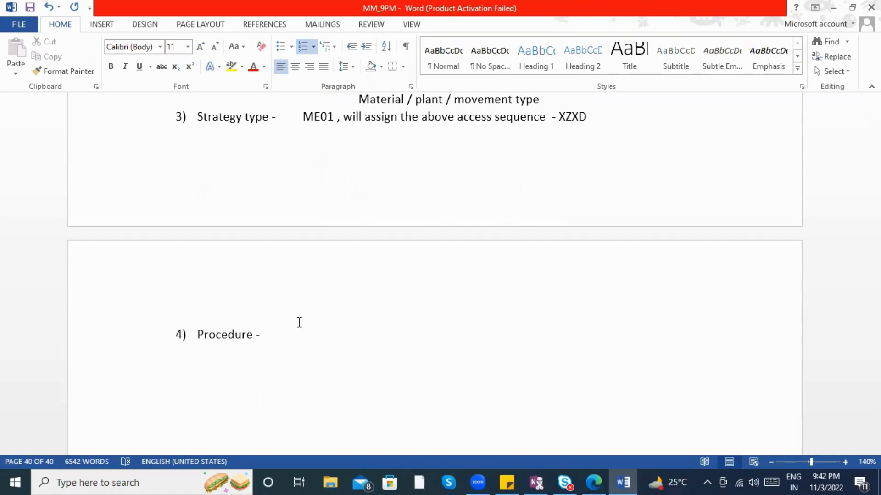
{"action": "key", "text": "Return"}
{"action": "key", "text": "Return"}
{"action": "key", "text": "Return"}
{"action": "type", "text": "Pre req"}
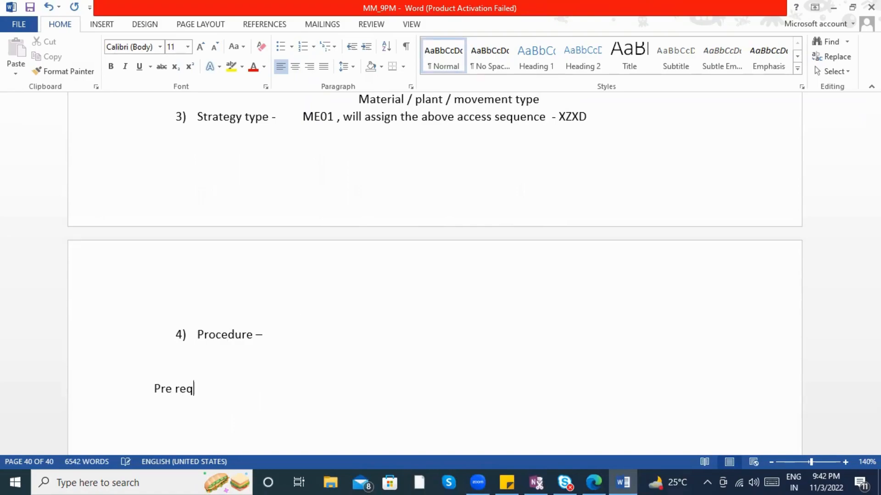
{"action": "type", "text": "uistio"}
{"action": "key", "text": "BackSpace"}
{"action": "key", "text": "BackSpace"}
{"action": "key", "text": "BackSpace"}
{"action": "type", "text": "e"}
{"action": "key", "text": "BackSpace"}
{"action": "key", "text": "BackSpace"}
{"action": "key", "text": "BackSpace"}
{"action": "key", "text": "BackSpace"}
{"action": "type", "text": "sit"}
{"action": "key", "text": "BackSpace"}
{"action": "type", "text": "e"}
Step: Start a numbered list under Pre requisite with "Material master record – the material should be activated batch management check"
{"action": "key", "text": "Return"}
{"action": "type", "text": "1) Material master record - "}
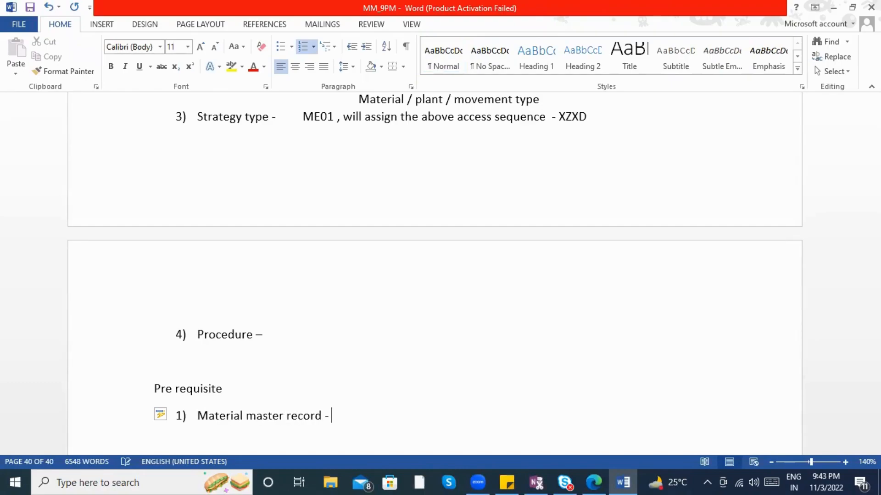
{"action": "type", "text": "the material should be activatee"}
{"action": "key", "text": "BackSpace"}
{"action": "type", "text": "d batch management "}
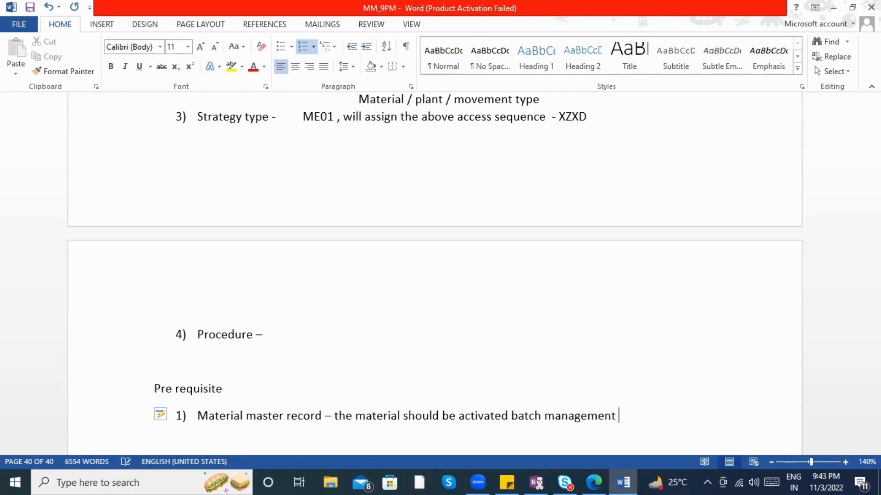
{"action": "type", "text": "check"}
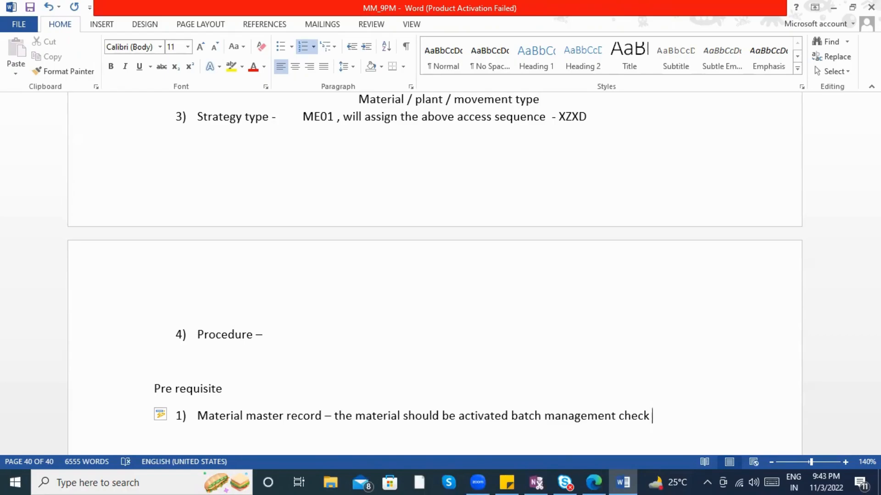
Step: Add a second numbered item reading "Classification" to the Pre requisite list
{"action": "key", "text": "Return"}
{"action": "type", "text": "Classo"}
{"action": "key", "text": "BackSpace"}
{"action": "type", "text": "ifcation"}
{"action": "key", "text": "BackSpace"}
{"action": "key", "text": "BackSpace"}
{"action": "key", "text": "BackSpace"}
{"action": "key", "text": "BackSpace"}
{"action": "key", "text": "BackSpace"}
{"action": "key", "text": "BackSpace"}
{"action": "key", "text": "BackSpace"}
{"action": "type", "text": "ication"}
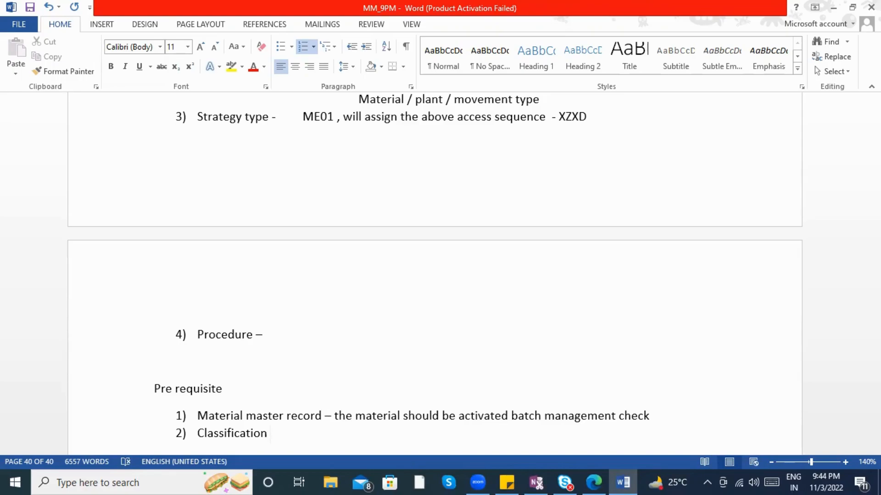
Step: Extend the Classification item with "– class type ( 023) - characteristics ---"
{"action": "type", "text": "-"}
{"action": "type", "text": "class type "}
{"action": "type", "text": "( 023)"}
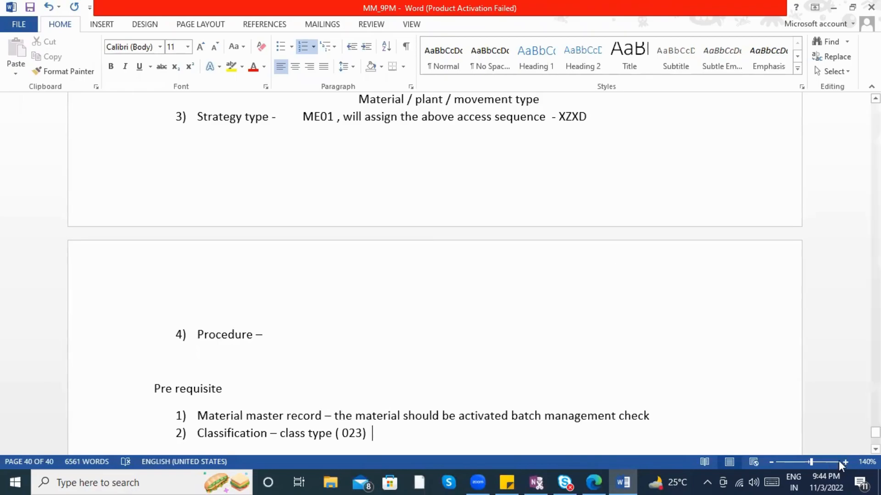
{"action": "scroll", "coordinate": [696, 403], "scroll_direction": "down", "scroll_amount": 2}
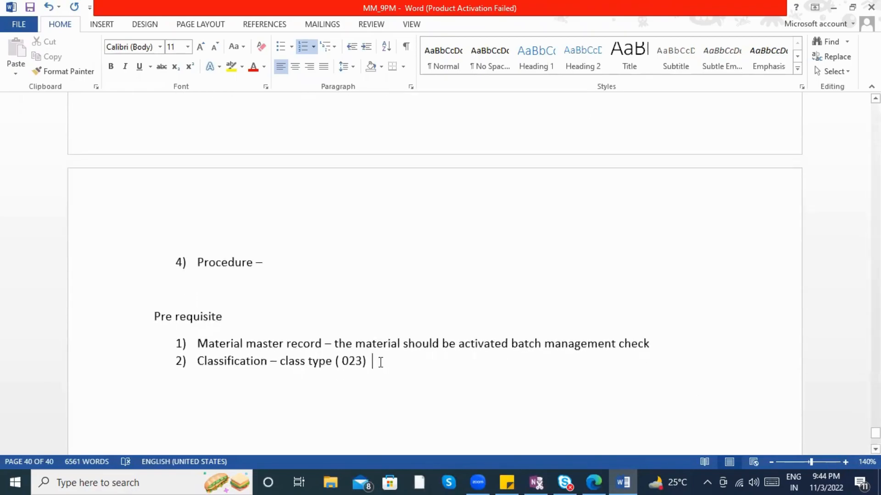
{"action": "type", "text": "- chara"}
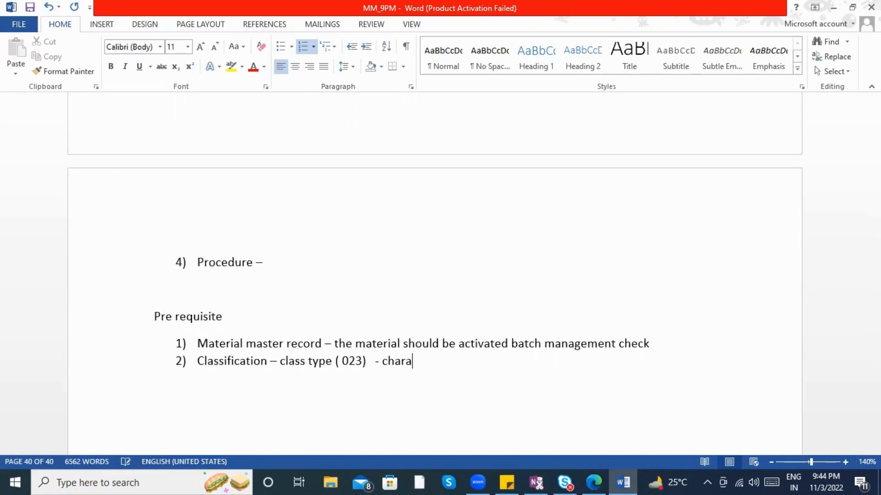
{"action": "type", "text": "cteristics ---"}
Step: Add a third prerequisite item reading "Batch plant / material / client ----", then end the list and place the cursor below it
{"action": "key", "text": "Return"}
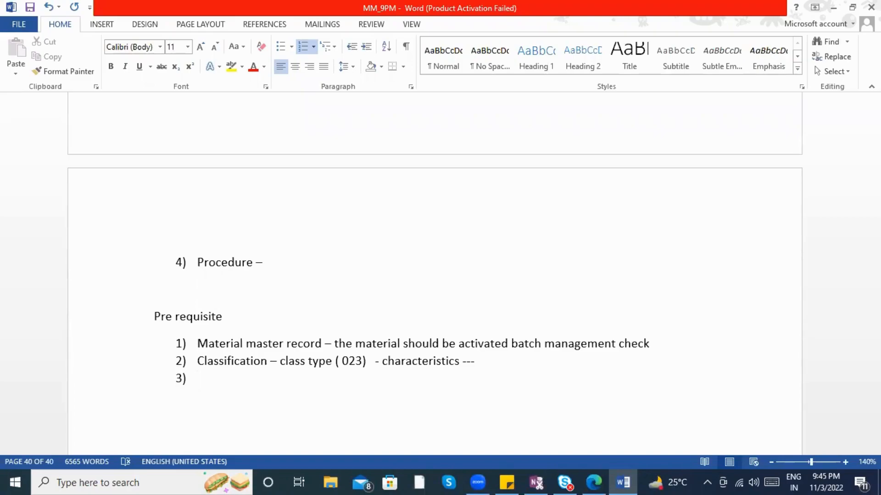
{"action": "type", "text": "Batch"}
{"action": "key", "text": "BackSpace"}
{"action": "type", "text": "j"}
{"action": "key", "text": "BackSpace"}
{"action": "type", "text": "h plant "}
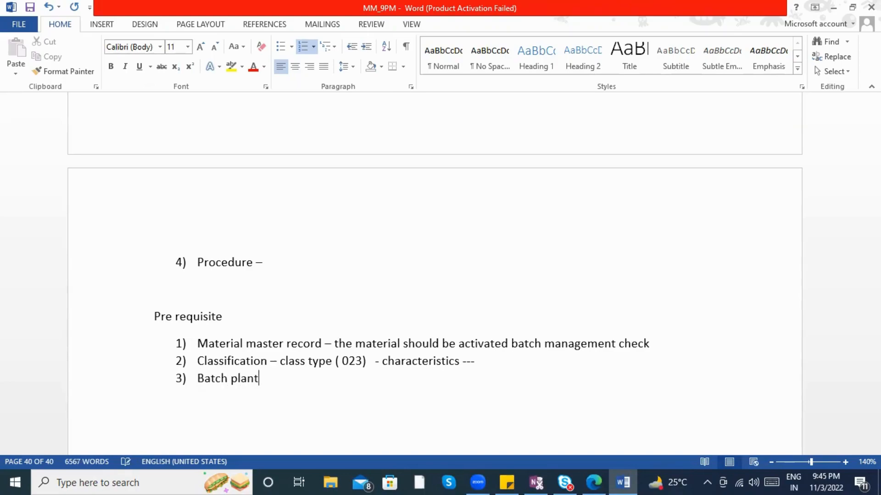
{"action": "type", "text": "/ material / "}
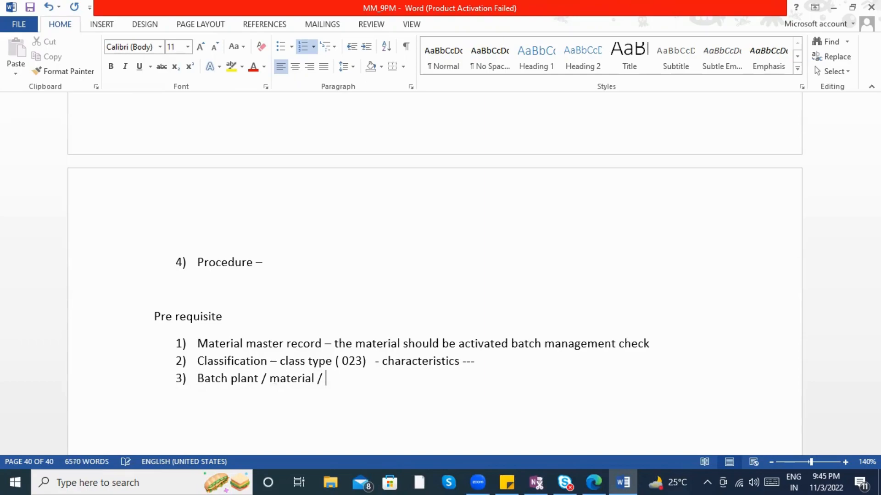
{"action": "type", "text": "client ----"}
{"action": "key", "text": "Return"}
{"action": "key", "text": "Return"}
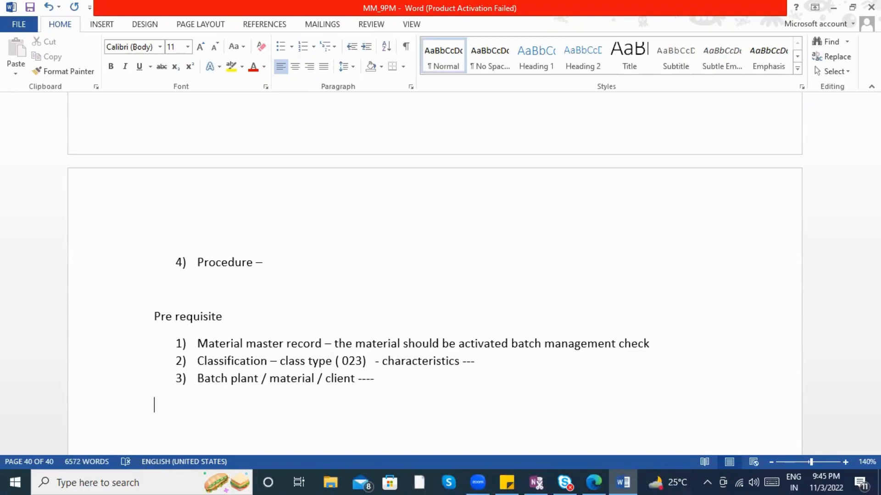
{"action": "double_click", "coordinate": [270, 386]}
{"action": "scroll", "coordinate": [262, 392], "scroll_direction": "down", "scroll_amount": 1}
{"action": "double_click", "coordinate": [259, 387]}
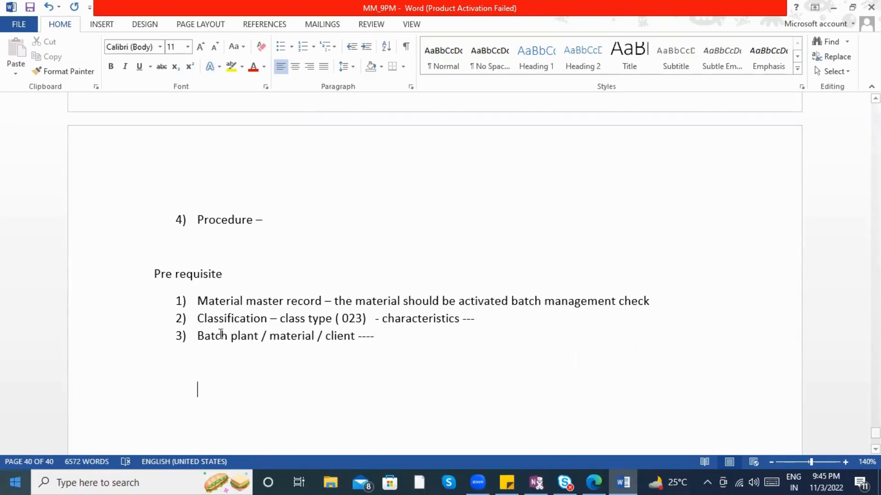
Step: Open SAP Logon and start the 9PM IDEAS connection
{"action": "left_click", "coordinate": [8, 481]}
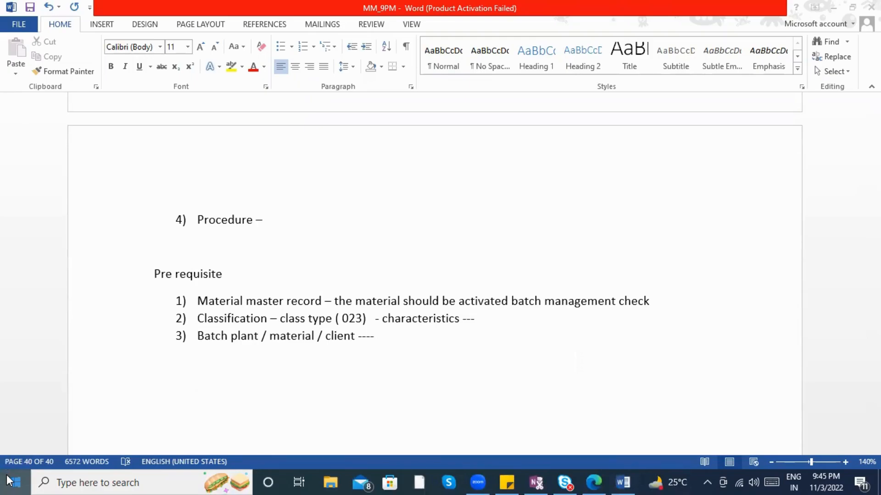
{"action": "left_click", "coordinate": [223, 95]}
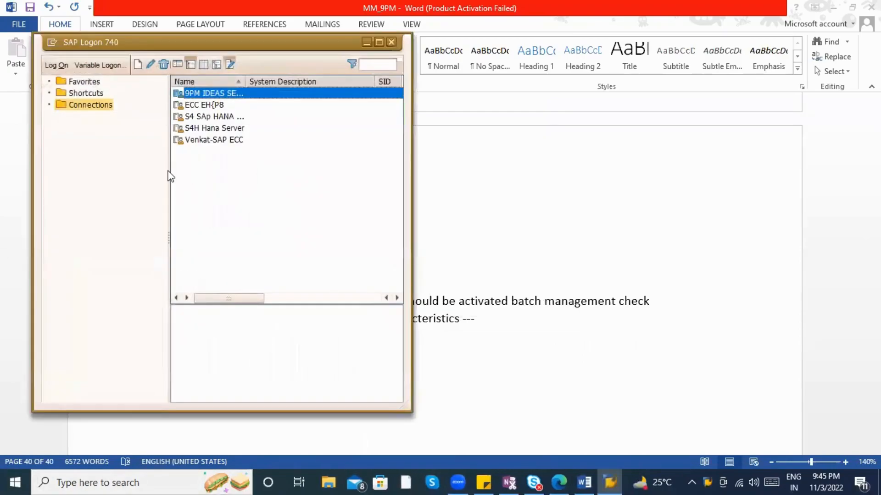
{"action": "key", "text": "Return"}
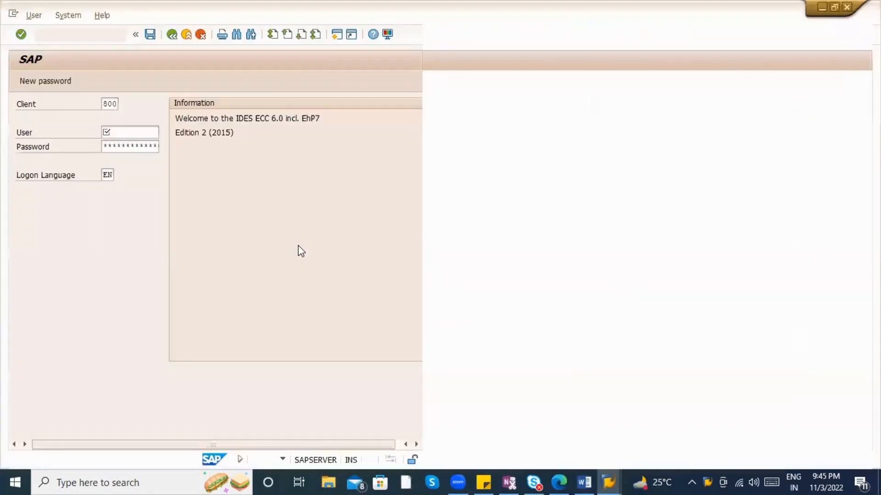
Step: Log on to SAP client 800 with the saved user ID and the account password
{"action": "key", "text": "Down"}
{"action": "key", "text": "Down"}
{"action": "key", "text": "Return"}
{"action": "key", "text": "Tab"}
{"action": "key", "text": "Return"}
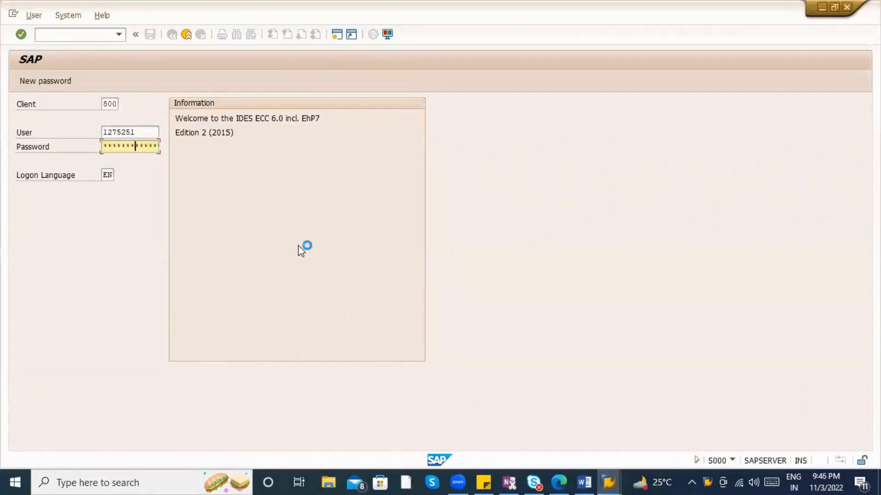
Step: Run the spro transaction and display the SAP Reference IMG
{"action": "type", "text": "spro"}
{"action": "key", "text": "Return"}
{"action": "left_click", "coordinate": [42, 81]}
Step: Expand Materials Management in the IMG, including its Inventory Management and Physical Inventory node
{"action": "scroll", "coordinate": [153, 304], "scroll_direction": "down", "scroll_amount": 2}
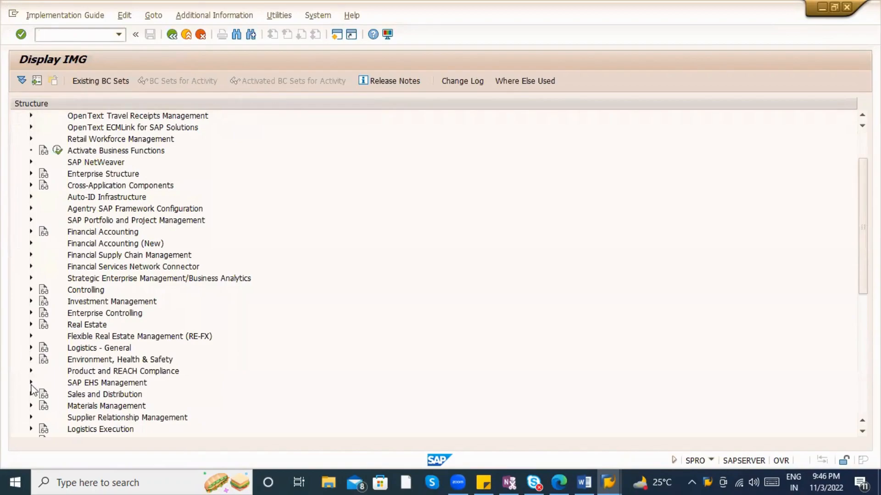
{"action": "scroll", "coordinate": [31, 380], "scroll_direction": "down", "scroll_amount": 2}
{"action": "left_click", "coordinate": [31, 371]}
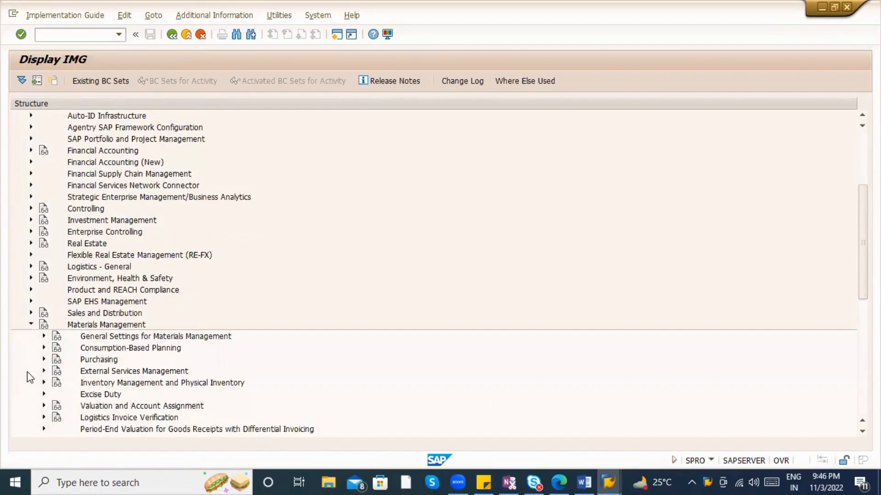
{"action": "scroll", "coordinate": [27, 372], "scroll_direction": "down", "scroll_amount": 2}
{"action": "left_click", "coordinate": [42, 337]}
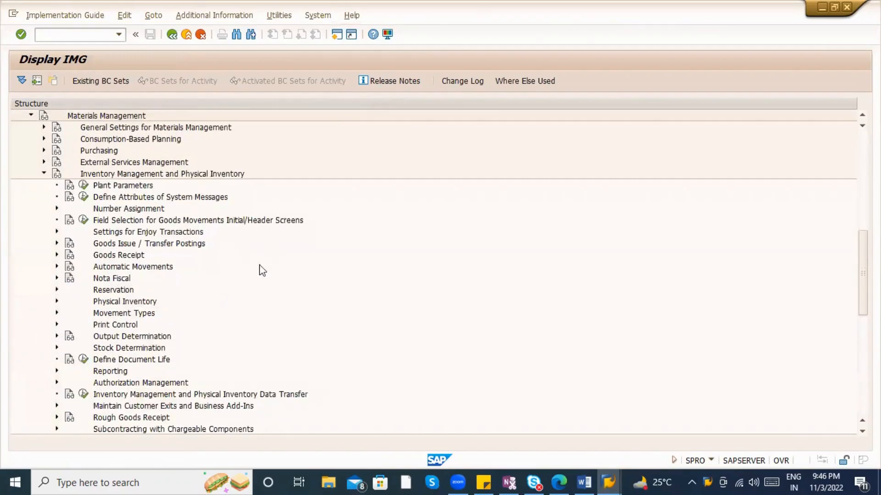
Step: Look through the Inventory Management and Physical Inventory subnodes, including Goods Receipt, for the batch management settings
{"action": "scroll", "coordinate": [237, 284], "scroll_direction": "down", "scroll_amount": 1}
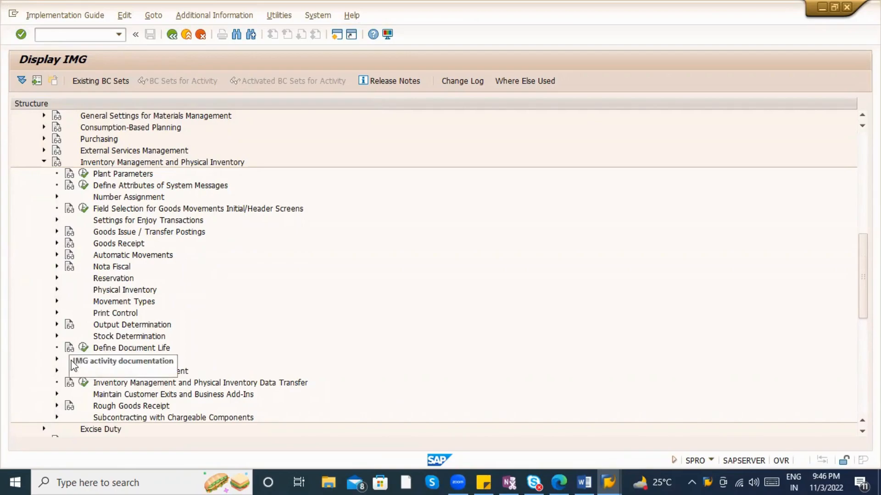
{"action": "scroll", "coordinate": [187, 370], "scroll_direction": "up", "scroll_amount": 1}
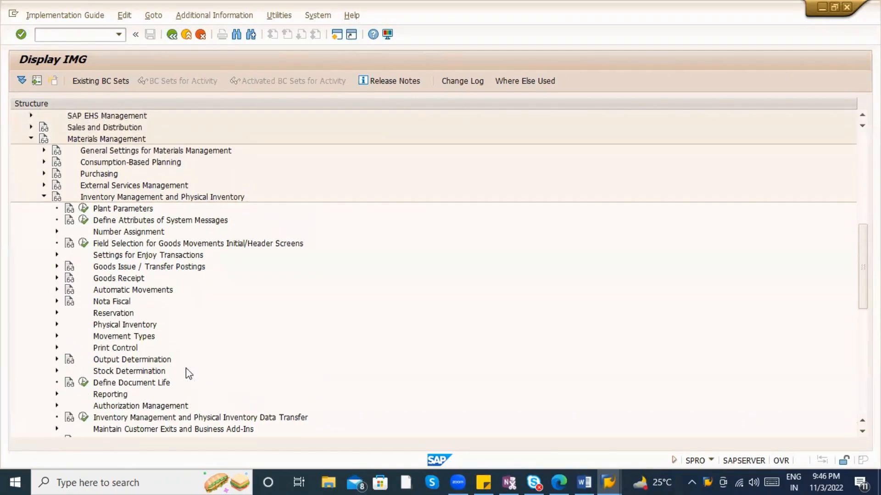
{"action": "left_click", "coordinate": [44, 197]}
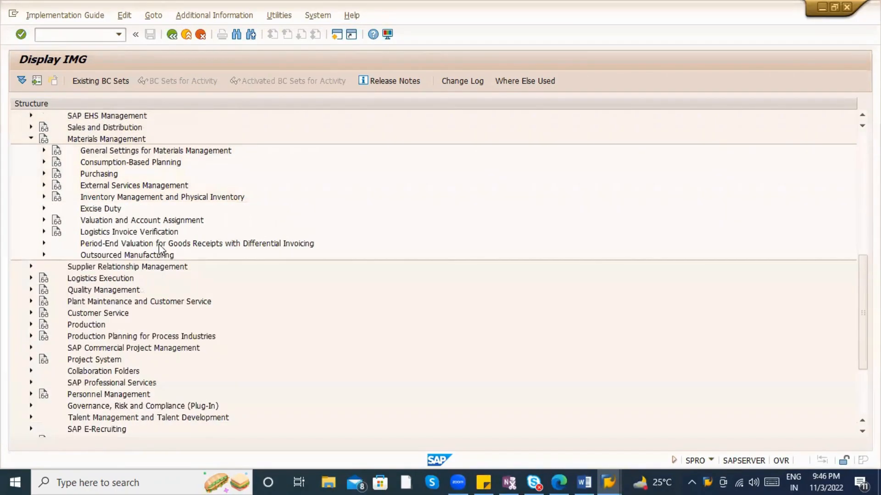
{"action": "left_click", "coordinate": [44, 196]}
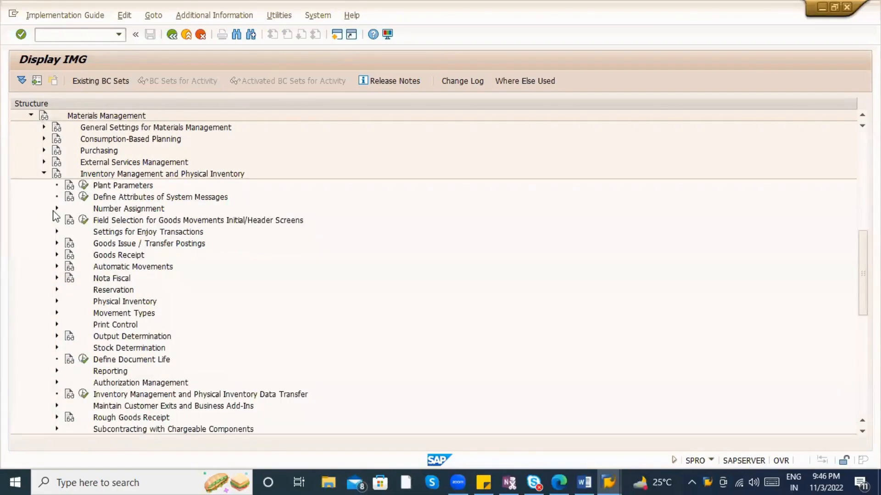
{"action": "left_click", "coordinate": [57, 256]}
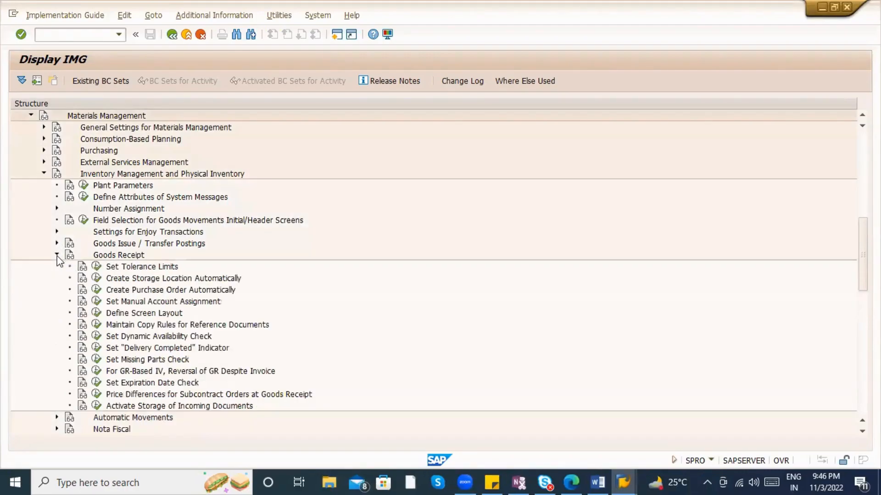
{"action": "left_click", "coordinate": [56, 255]}
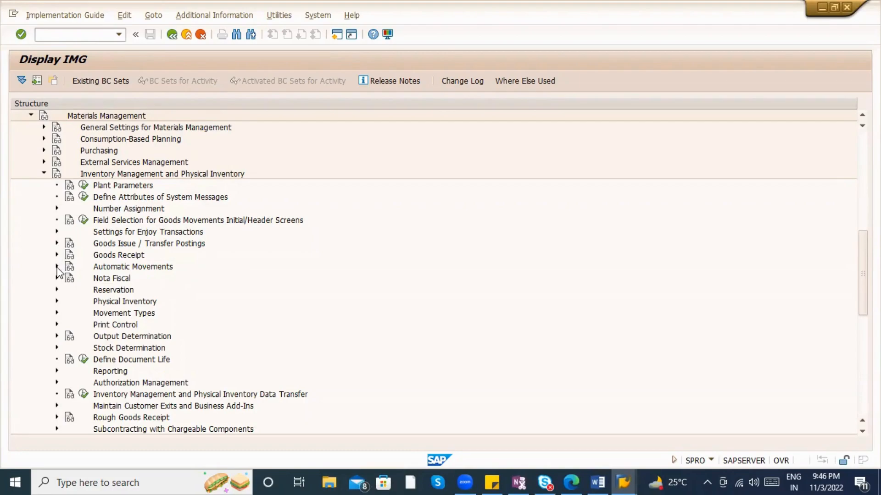
{"action": "scroll", "coordinate": [56, 273], "scroll_direction": "up", "scroll_amount": 1}
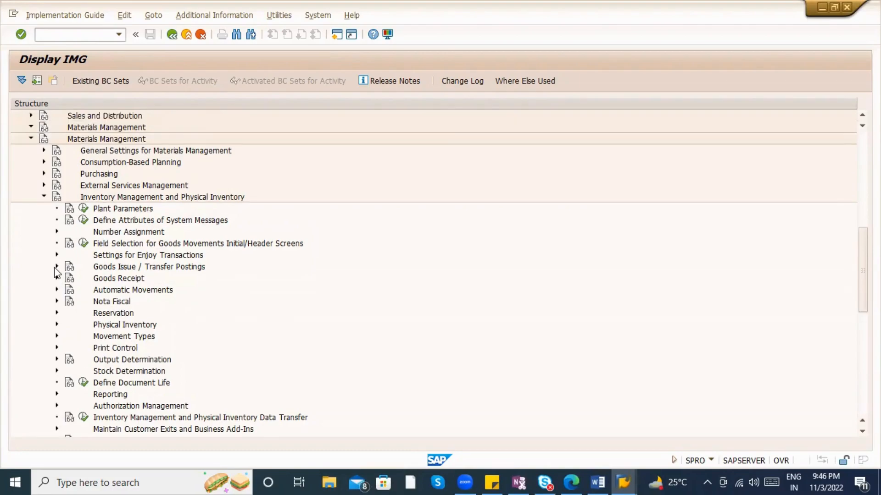
Step: Expand Logistics - General in the IMG and open its Batch Management node
{"action": "scroll", "coordinate": [56, 272], "scroll_direction": "up", "scroll_amount": 6}
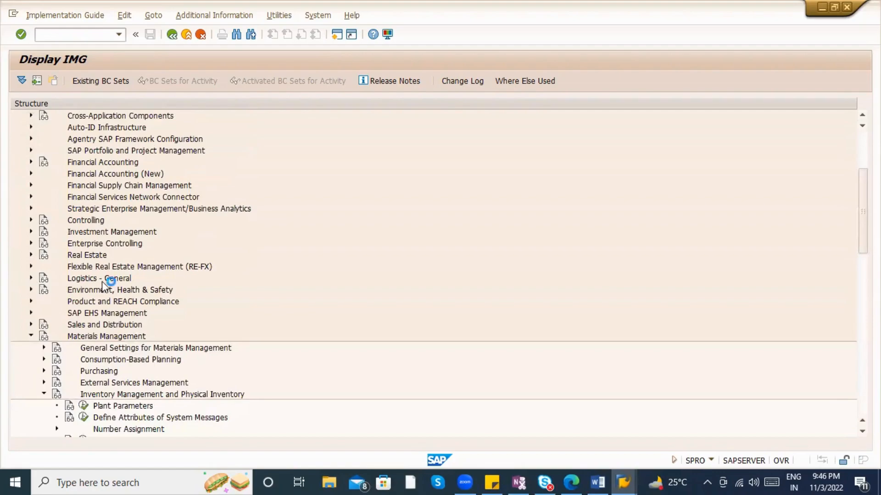
{"action": "double_click", "coordinate": [94, 281]}
{"action": "scroll", "coordinate": [15, 207], "scroll_direction": "up", "scroll_amount": 1}
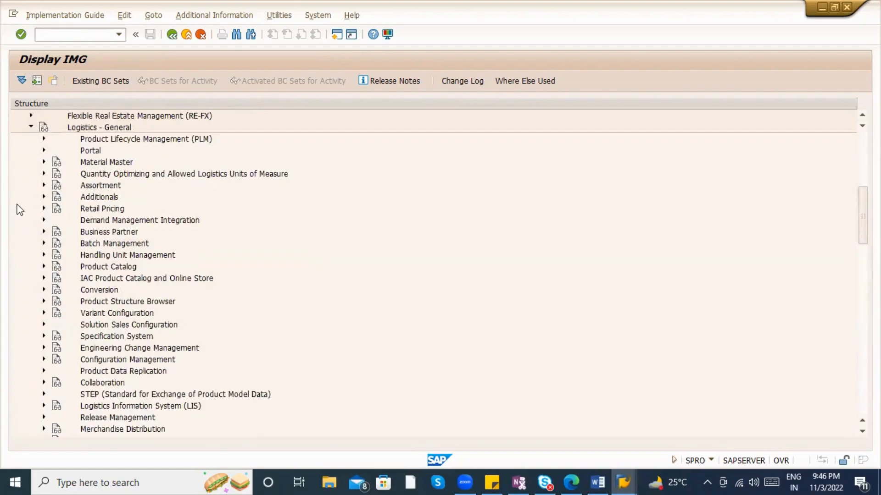
{"action": "scroll", "coordinate": [21, 210], "scroll_direction": "down", "scroll_amount": 1}
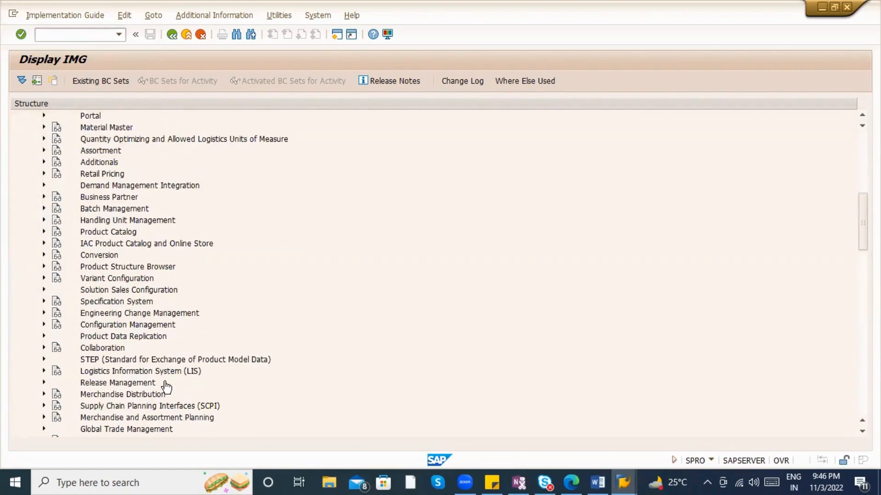
{"action": "left_click", "coordinate": [43, 209]}
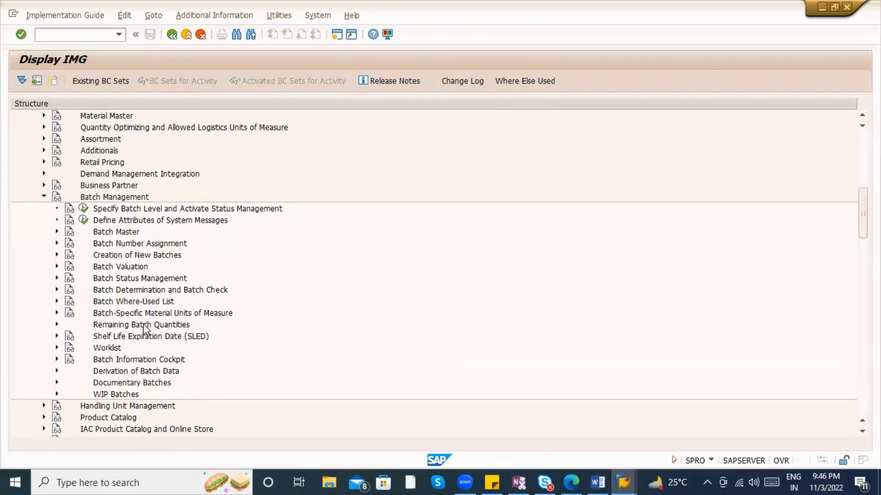
Step: Expand Batch Determination and Batch Check under Batch Management, including its Condition Tables node
{"action": "left_click", "coordinate": [57, 290]}
{"action": "scroll", "coordinate": [114, 275], "scroll_direction": "down", "scroll_amount": 2}
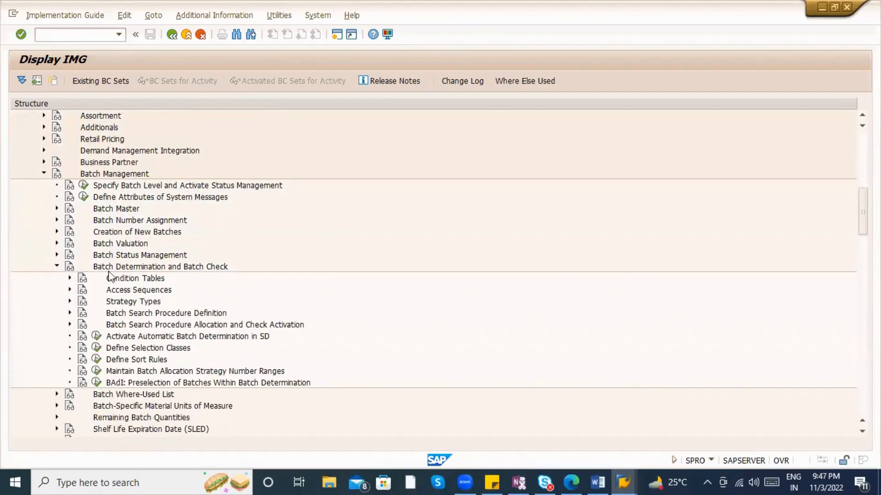
{"action": "scroll", "coordinate": [145, 257], "scroll_direction": "down", "scroll_amount": 2}
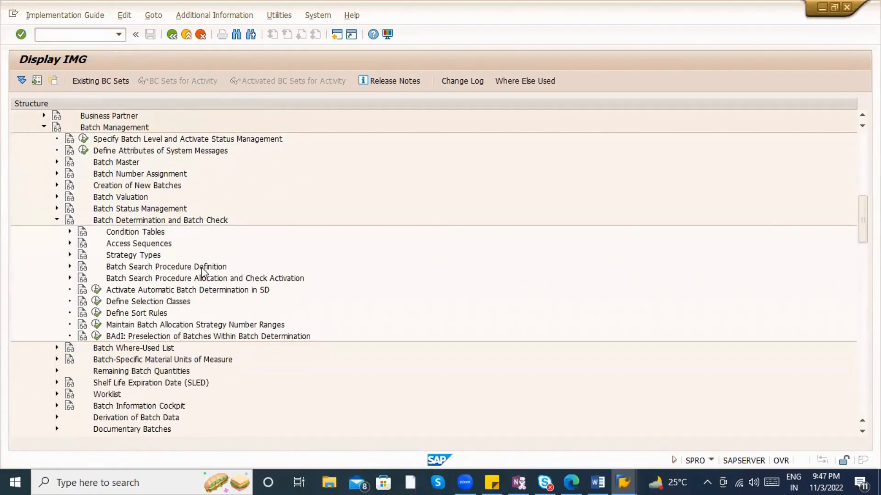
{"action": "left_click", "coordinate": [186, 293]}
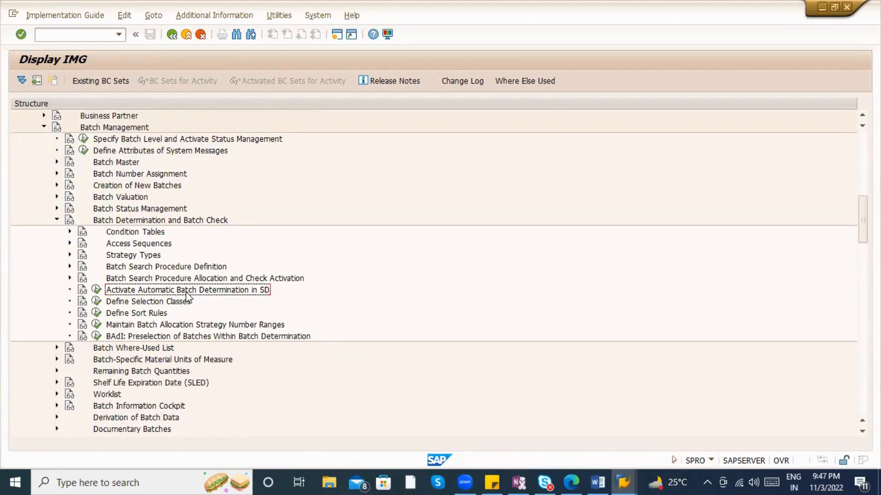
{"action": "left_click", "coordinate": [69, 231]}
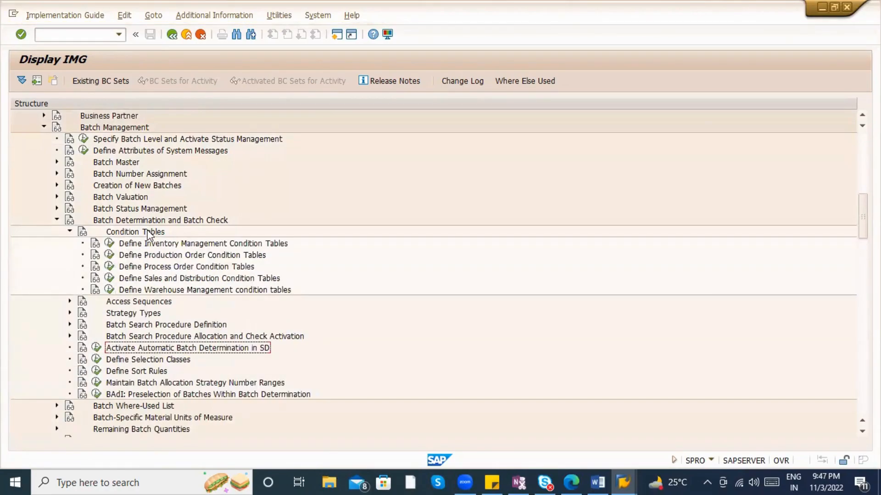
Step: Go through the condition table activities for inventory management, production orders, process orders, and sales and distribution
{"action": "left_click", "coordinate": [176, 243]}
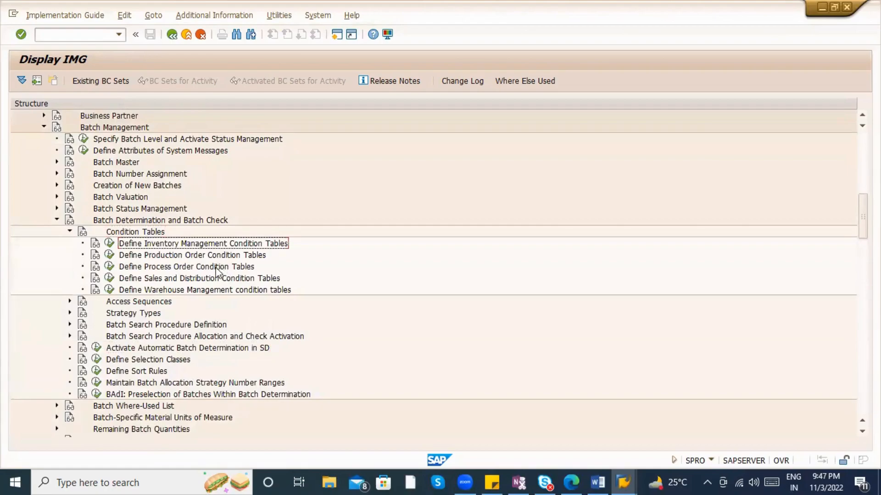
{"action": "key", "text": "Down"}
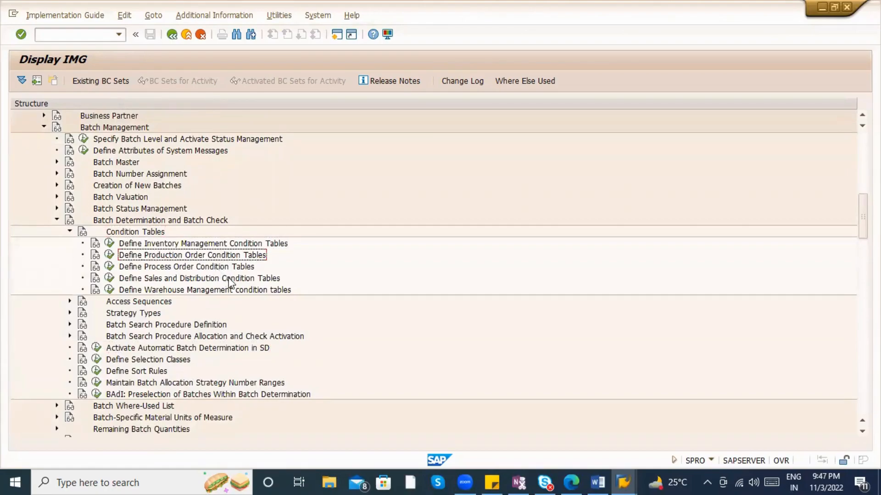
{"action": "key", "text": "Down"}
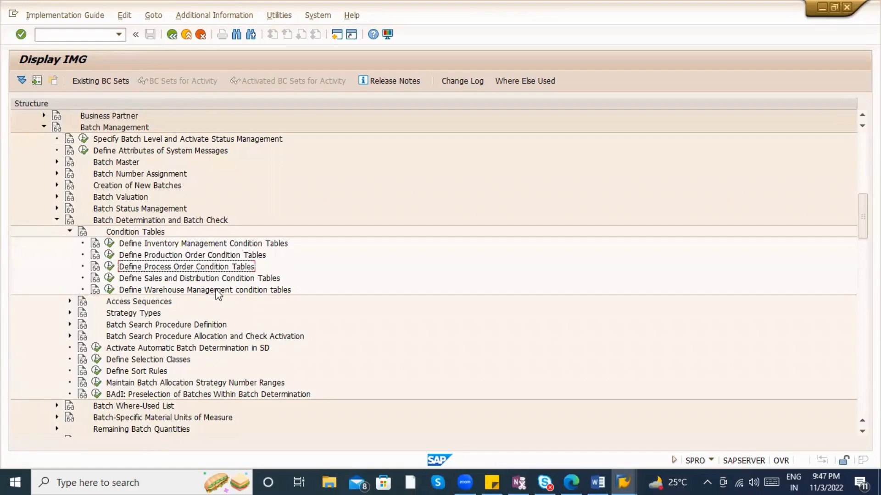
{"action": "key", "text": "Down"}
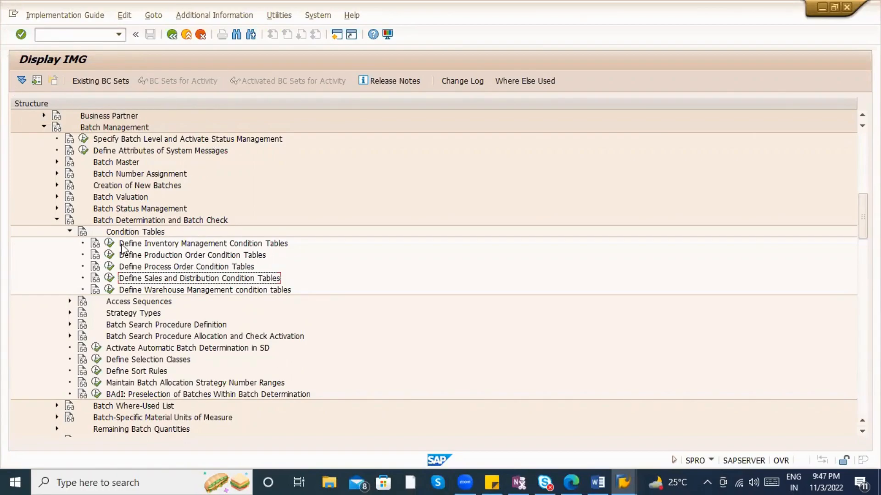
Step: Execute Define Inventory Management Condition Tables and choose Create Condition Table for Batch Determination (IM)
{"action": "left_click", "coordinate": [110, 243]}
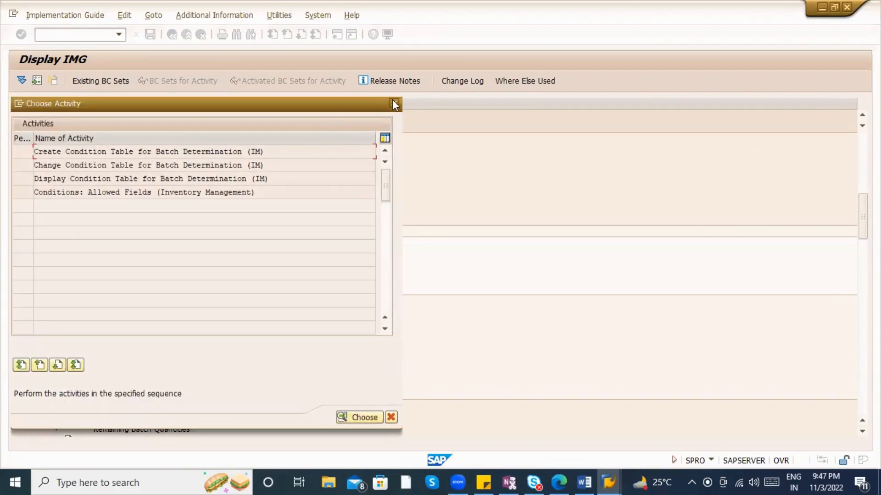
{"action": "key", "text": "Escape"}
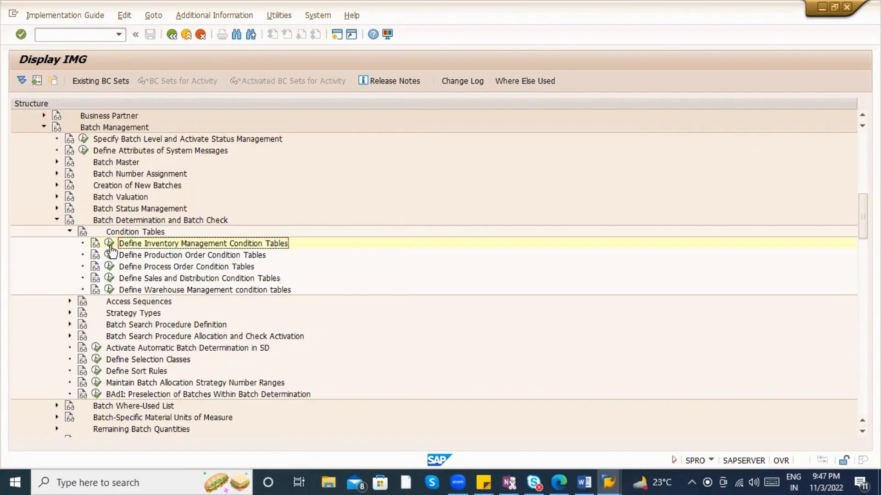
{"action": "left_click", "coordinate": [110, 244]}
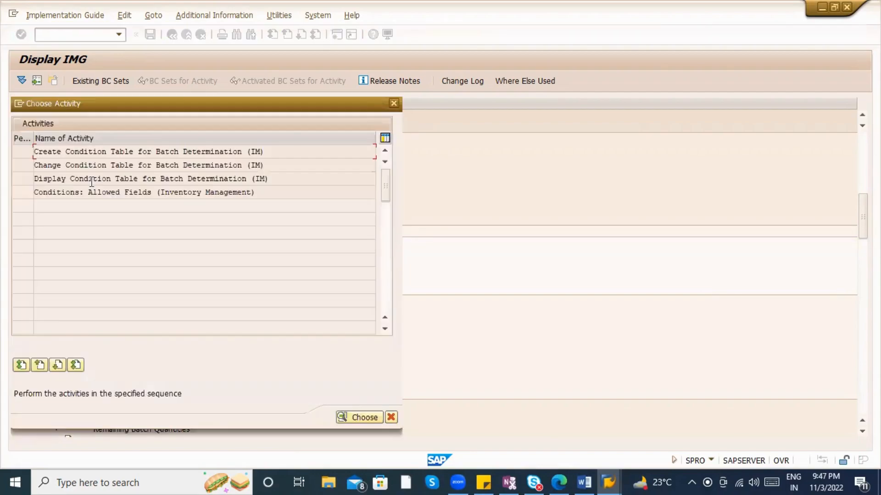
{"action": "double_click", "coordinate": [95, 152]}
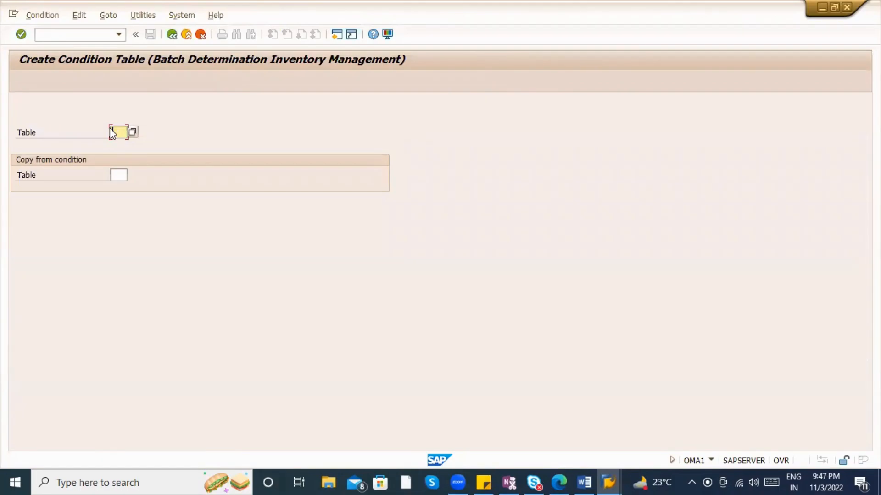
Step: Check the list of existing condition tables and try to create table 901
{"action": "left_click", "coordinate": [132, 133]}
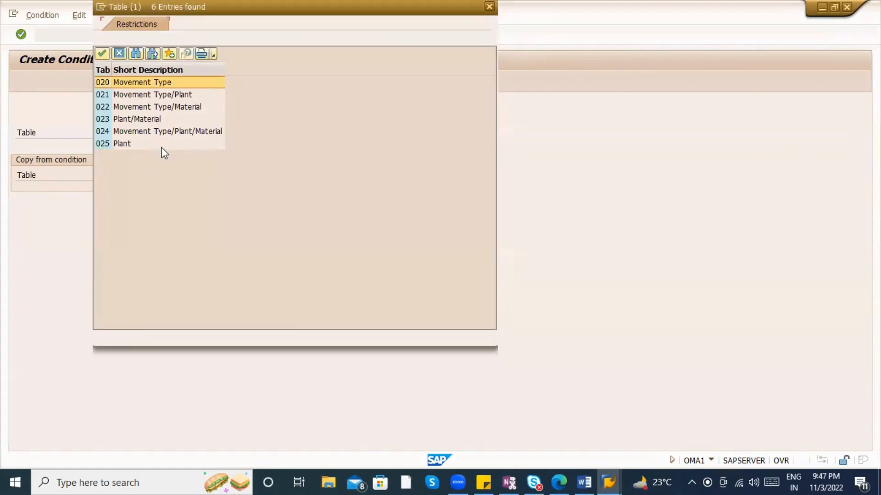
{"action": "key", "text": "Escape"}
{"action": "type", "text": "9"}
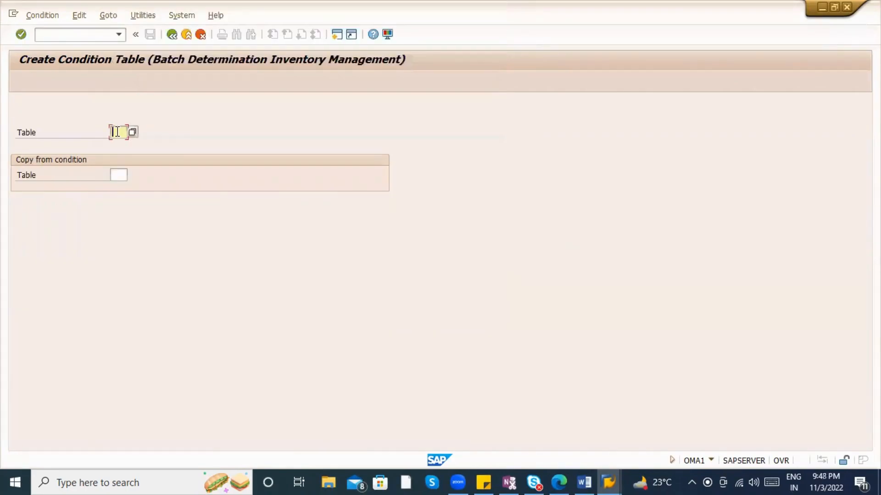
{"action": "type", "text": "9"}
{"action": "key", "text": "BackSpace"}
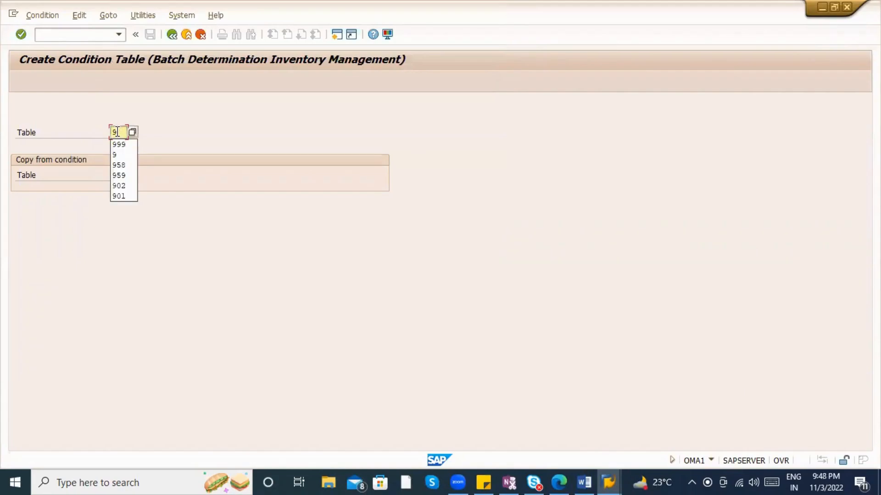
{"action": "type", "text": "01"}
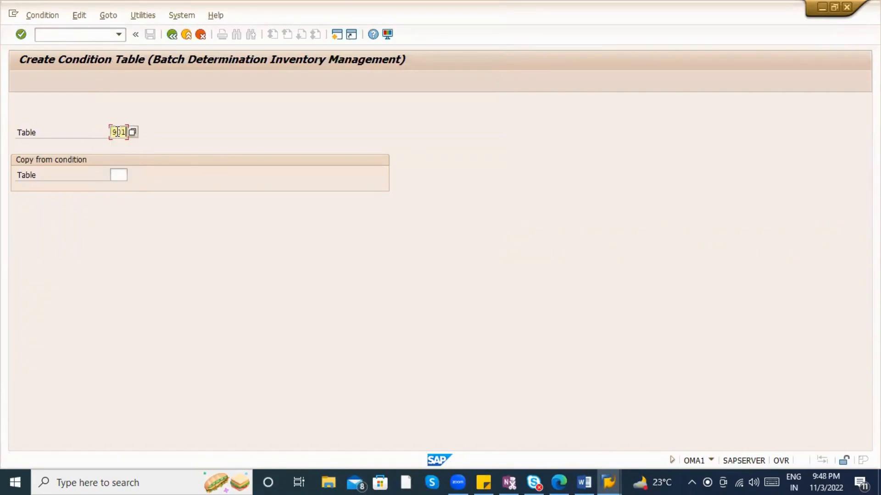
{"action": "key", "text": "Return"}
Step: Start creating condition table 902 and go through the key fields available in its field catalog
{"action": "type", "text": "902"}
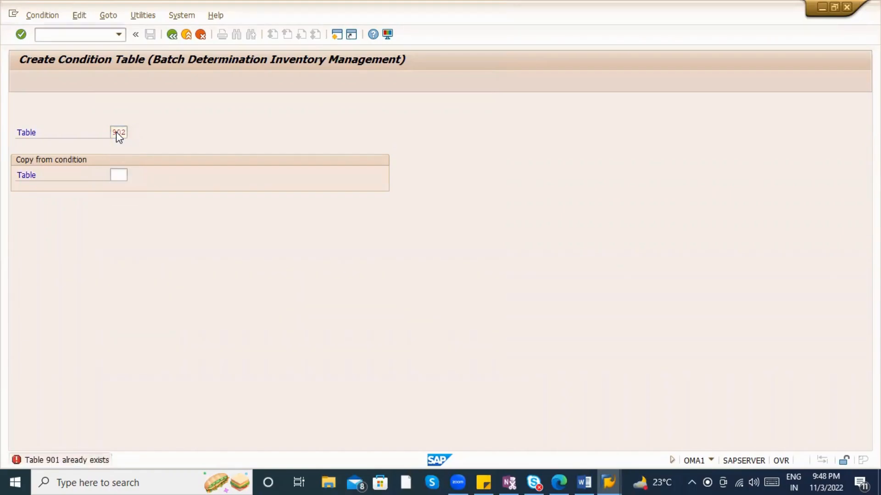
{"action": "key", "text": "Return"}
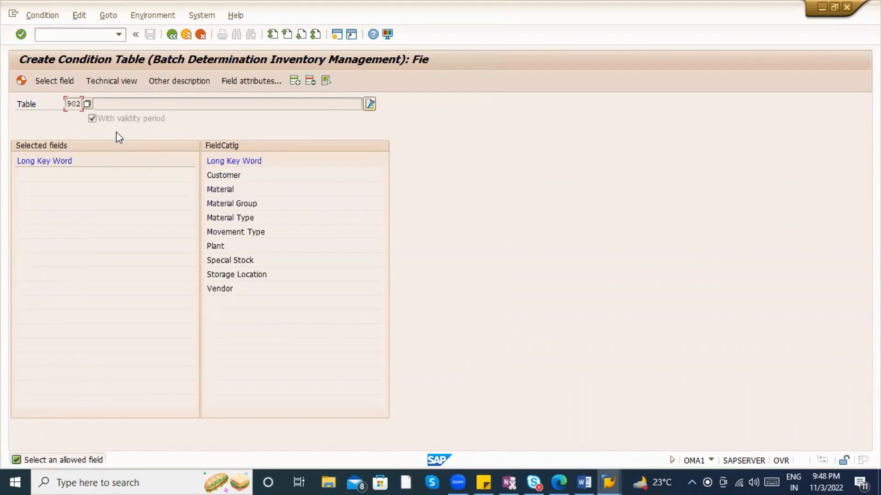
{"action": "left_click", "coordinate": [221, 189]}
{"action": "left_click", "coordinate": [232, 217]}
{"action": "left_click", "coordinate": [241, 231]}
{"action": "key", "text": "Down"}
{"action": "key", "text": "Down"}
{"action": "key", "text": "Down"}
{"action": "key", "text": "Down"}
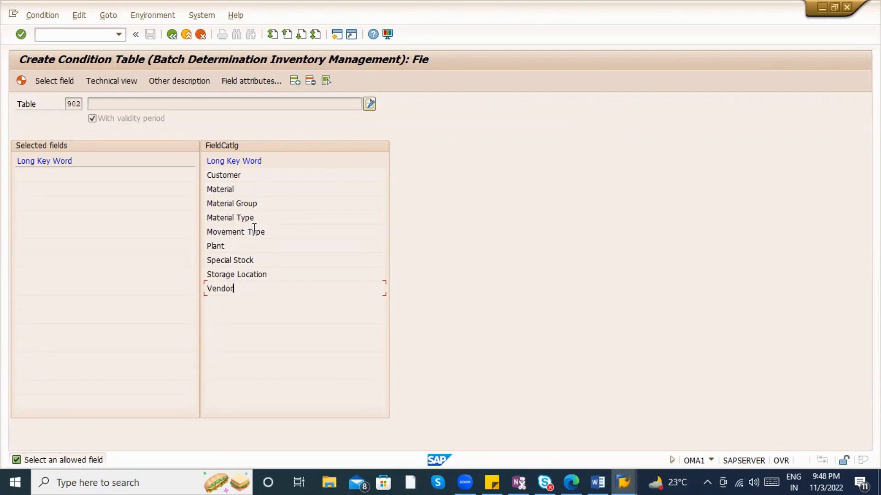
Step: Add Material, Movement Type, Plant and Storage Location to the selected fields of condition table 902
{"action": "double_click", "coordinate": [221, 190]}
{"action": "double_click", "coordinate": [247, 232]}
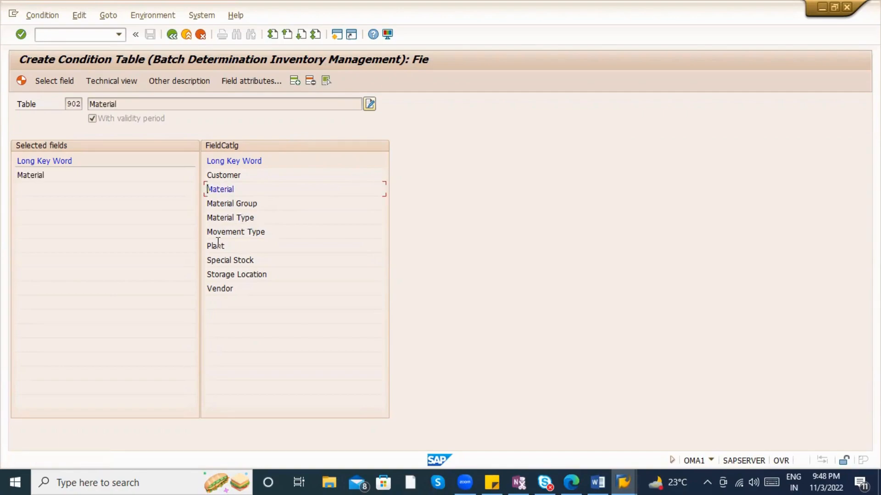
{"action": "left_click", "coordinate": [212, 246]}
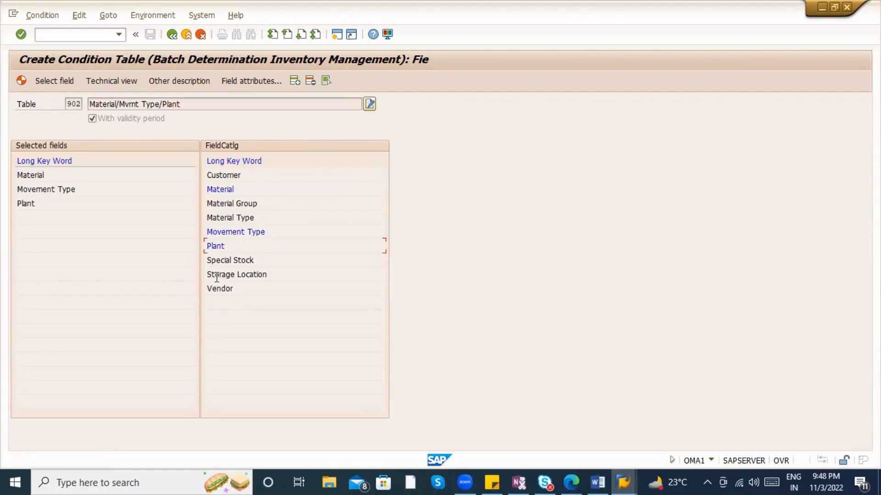
{"action": "double_click", "coordinate": [216, 275]}
Step: Review the order of the selected key fields of condition table 902 from Material down to Storage Location
{"action": "left_click", "coordinate": [45, 175]}
{"action": "key", "text": "Down"}
{"action": "key", "text": "Down"}
{"action": "key", "text": "Down"}
{"action": "key", "text": "Up"}
{"action": "key", "text": "Up"}
{"action": "key", "text": "Up"}
{"action": "key", "text": "Down"}
{"action": "key", "text": "Down"}
{"action": "key", "text": "Down"}
Step: Generate condition table 902 and move the object directory entry dialog clear of the field lists
{"action": "left_click", "coordinate": [21, 82]}
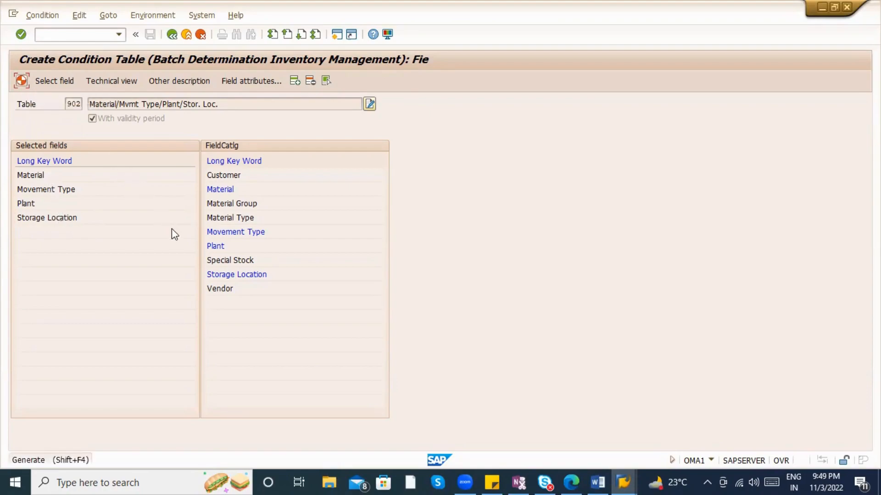
{"action": "left_click", "coordinate": [173, 238]}
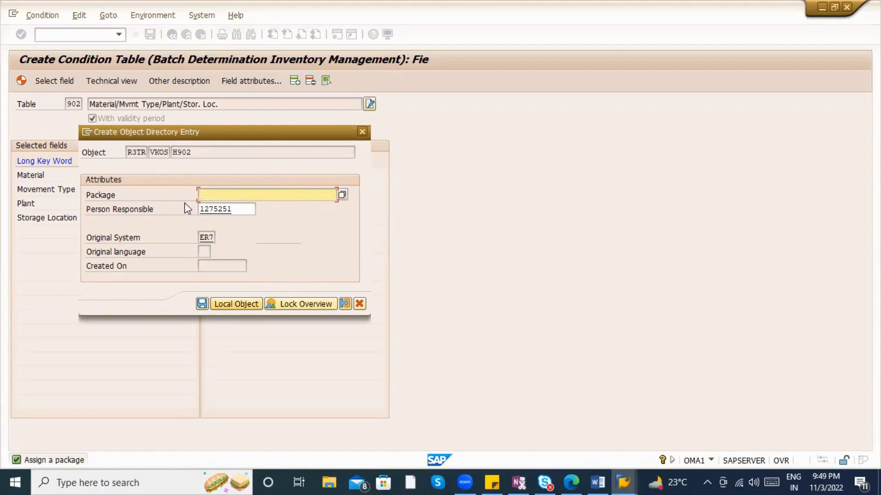
{"action": "left_click", "coordinate": [105, 196]}
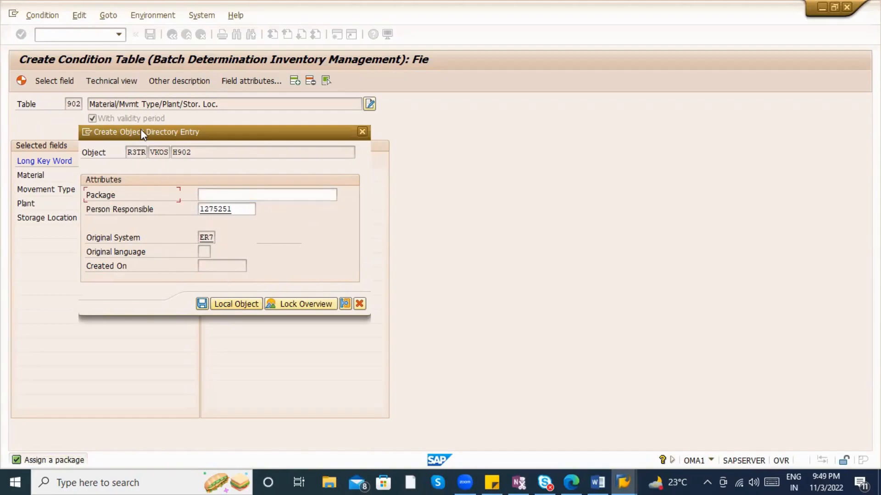
{"action": "left_click_drag", "start_coordinate": [144, 129], "coordinate": [361, 132]}
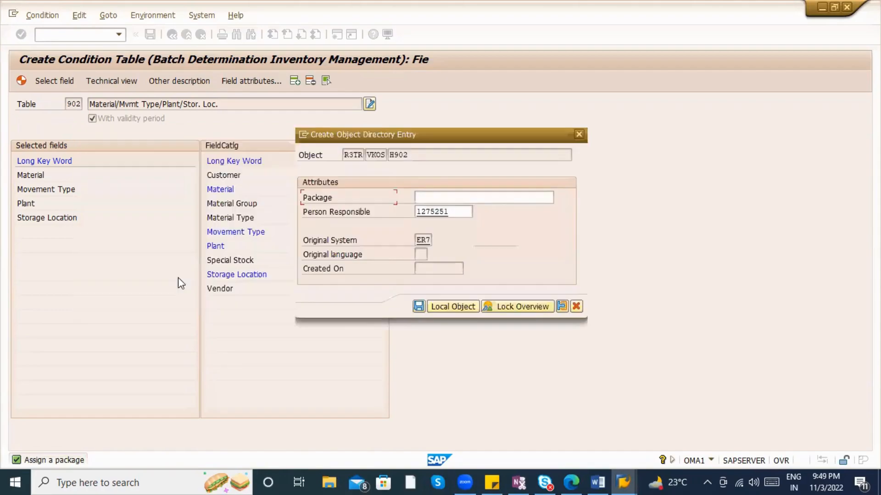
Step: List the packages available for the object directory entry without restrictions, browse them and close the list
{"action": "left_click", "coordinate": [451, 197]}
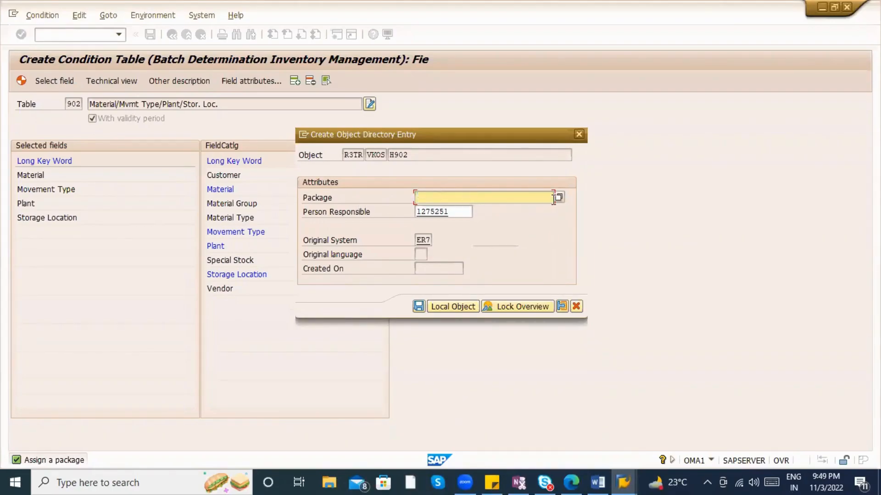
{"action": "left_click", "coordinate": [559, 198]}
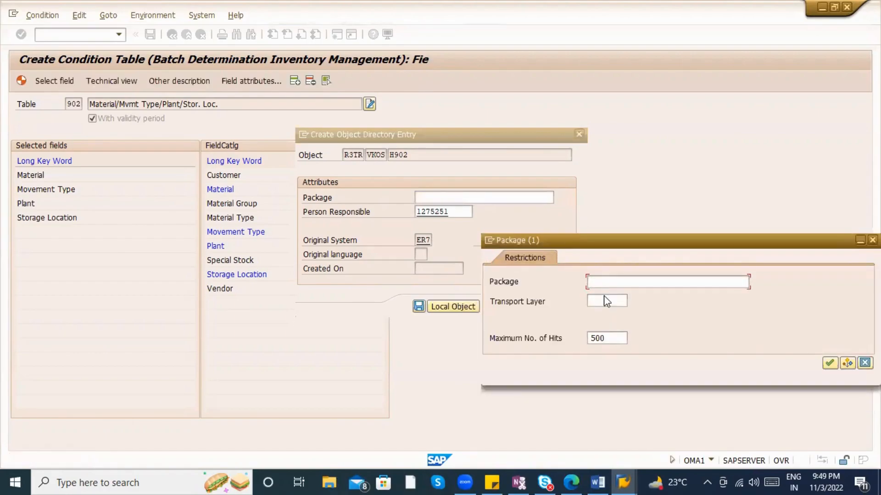
{"action": "key", "text": "Return"}
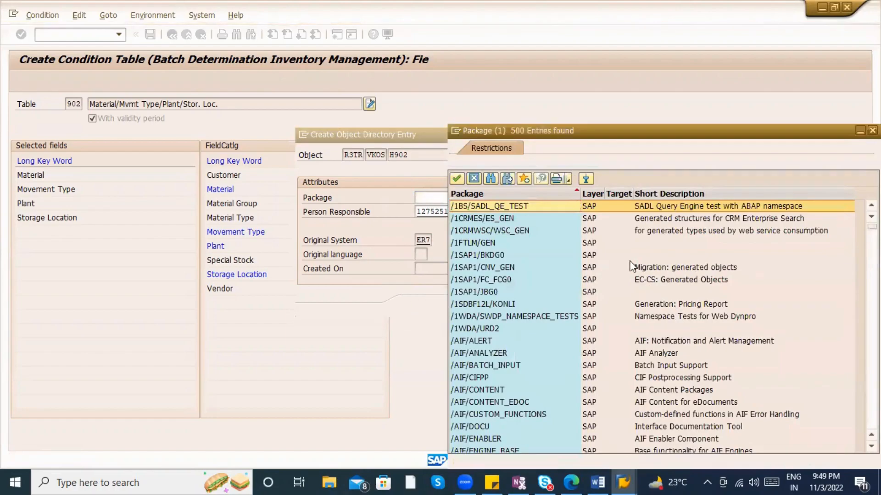
{"action": "scroll", "coordinate": [619, 279], "scroll_direction": "down", "scroll_amount": 20}
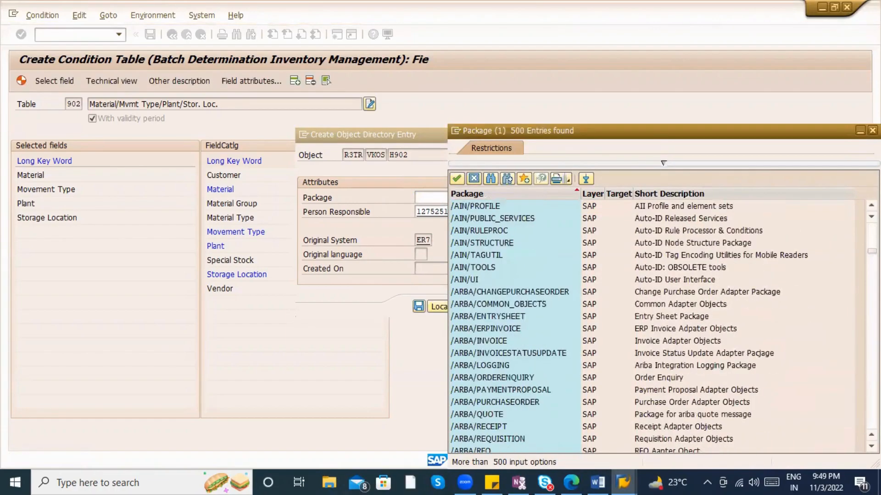
{"action": "left_click", "coordinate": [872, 130]}
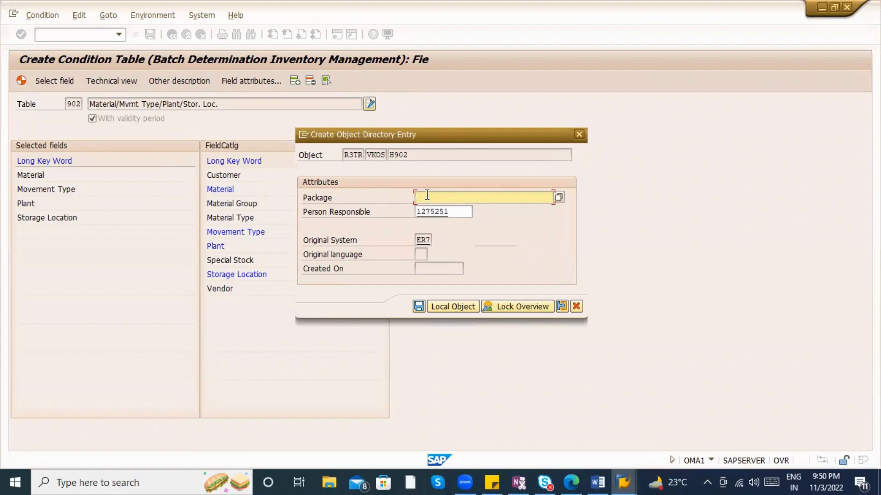
Step: Search the packages with the pattern *MM* and browse the list for a suitable one
{"action": "left_click", "coordinate": [559, 198]}
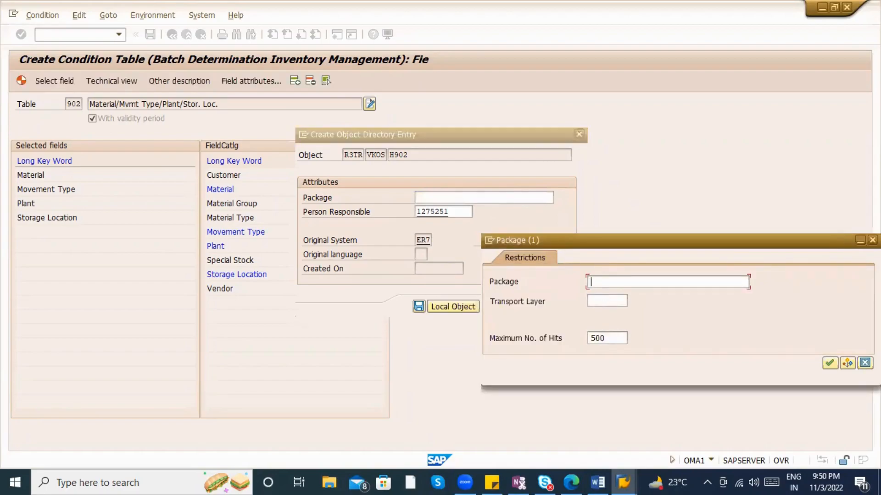
{"action": "type", "text": "*"}
{"action": "type", "text": ",M"}
{"action": "key", "text": "BackSpace"}
{"action": "key", "text": "BackSpace"}
{"action": "type", "text": "MM*"}
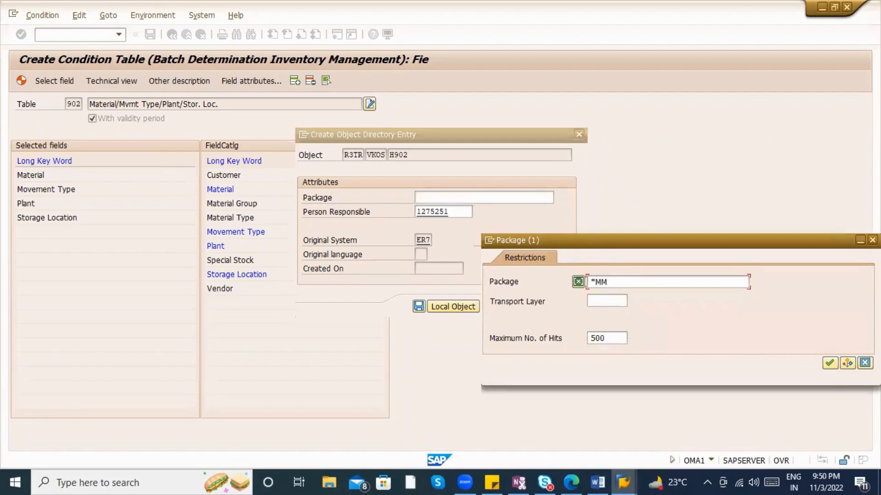
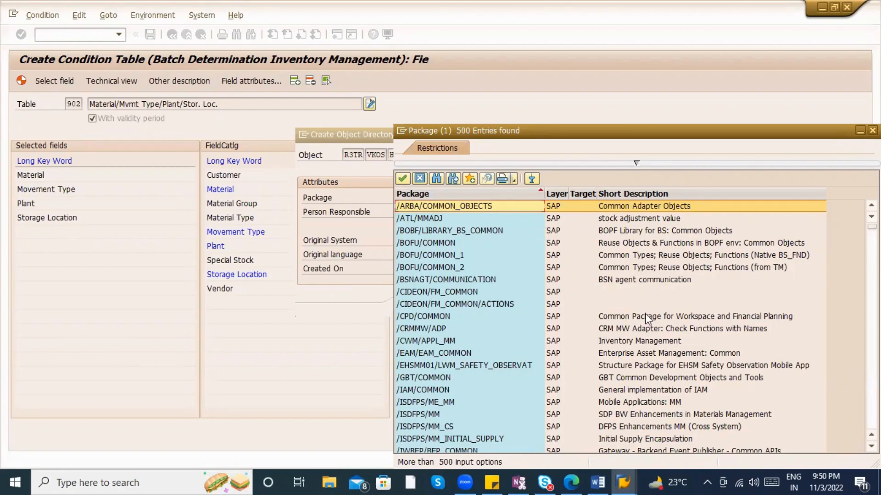
{"action": "scroll", "coordinate": [639, 386], "scroll_direction": "down", "scroll_amount": 20}
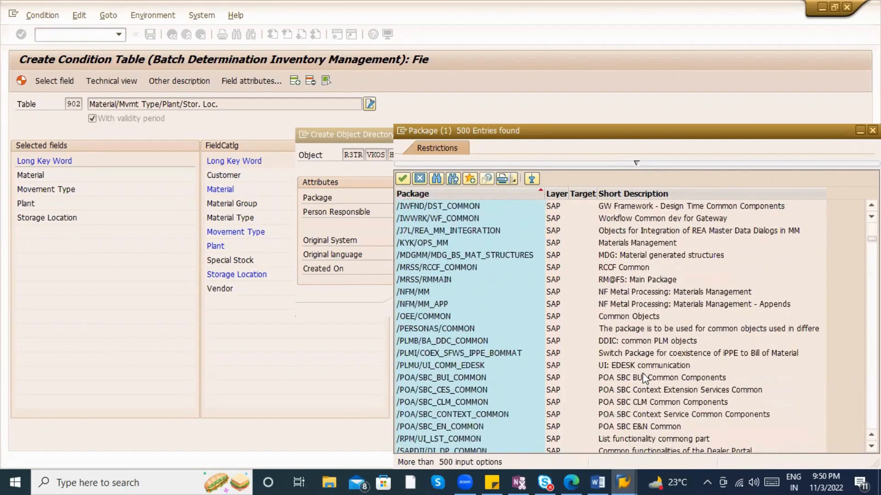
{"action": "scroll", "coordinate": [645, 369], "scroll_direction": "down", "scroll_amount": 1}
{"action": "scroll", "coordinate": [645, 369], "scroll_direction": "up", "scroll_amount": 4}
{"action": "scroll", "coordinate": [646, 367], "scroll_direction": "down", "scroll_amount": 4}
{"action": "scroll", "coordinate": [646, 364], "scroll_direction": "down", "scroll_amount": 4}
{"action": "scroll", "coordinate": [647, 364], "scroll_direction": "down", "scroll_amount": 12}
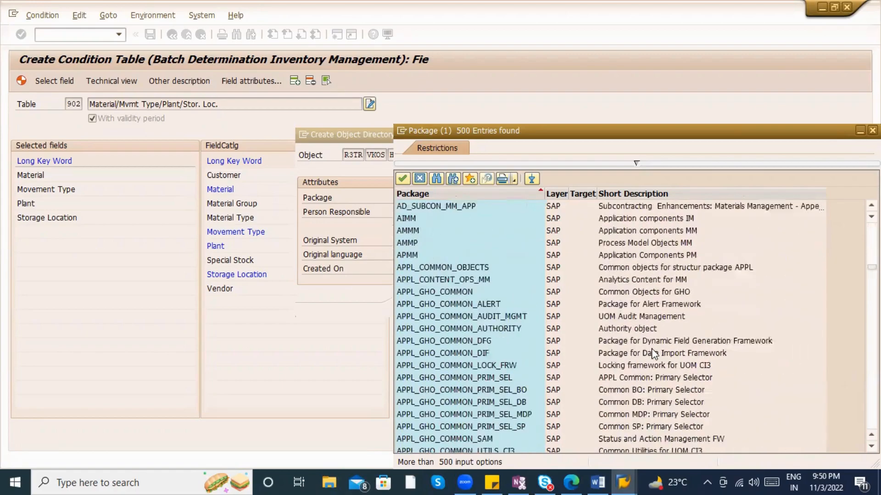
{"action": "scroll", "coordinate": [653, 354], "scroll_direction": "down", "scroll_amount": 12}
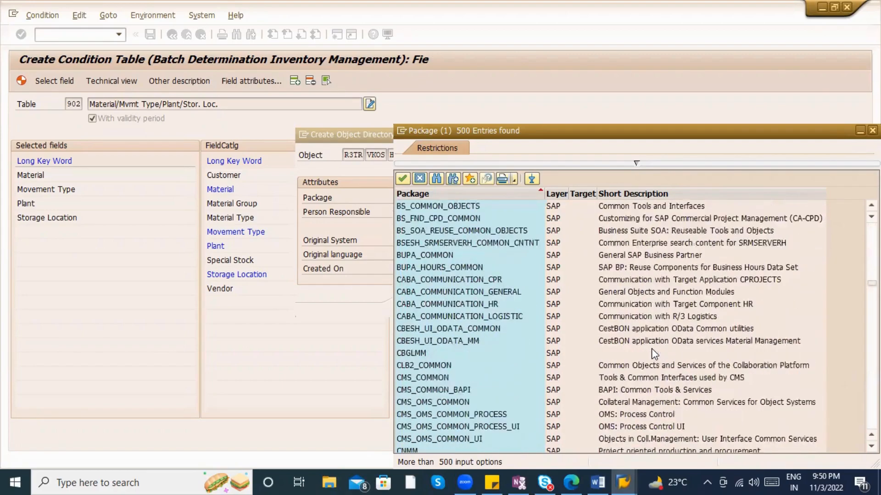
{"action": "scroll", "coordinate": [653, 354], "scroll_direction": "down", "scroll_amount": 12}
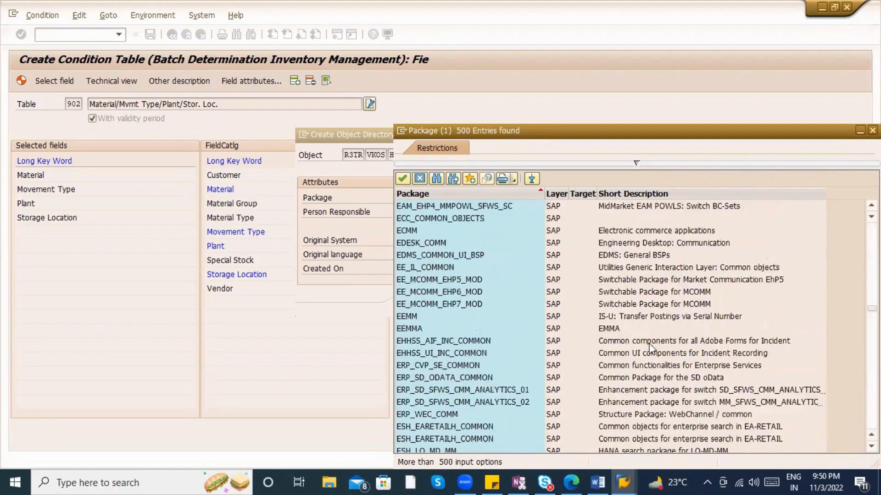
{"action": "scroll", "coordinate": [648, 341], "scroll_direction": "down", "scroll_amount": 12}
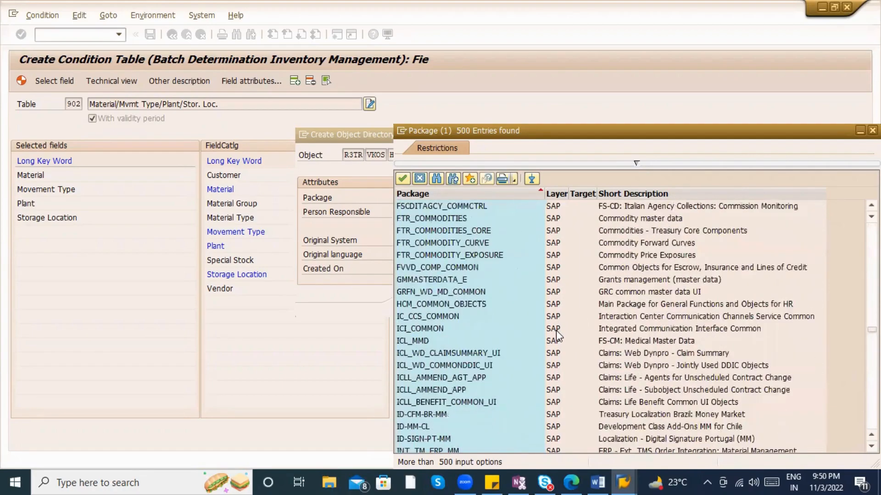
{"action": "scroll", "coordinate": [685, 247], "scroll_direction": "down", "scroll_amount": 12}
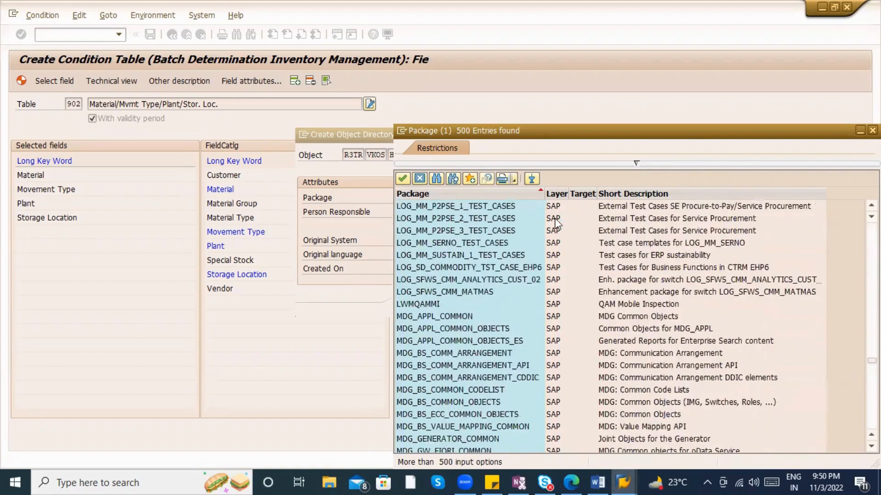
{"action": "scroll", "coordinate": [441, 329], "scroll_direction": "down", "scroll_amount": 8}
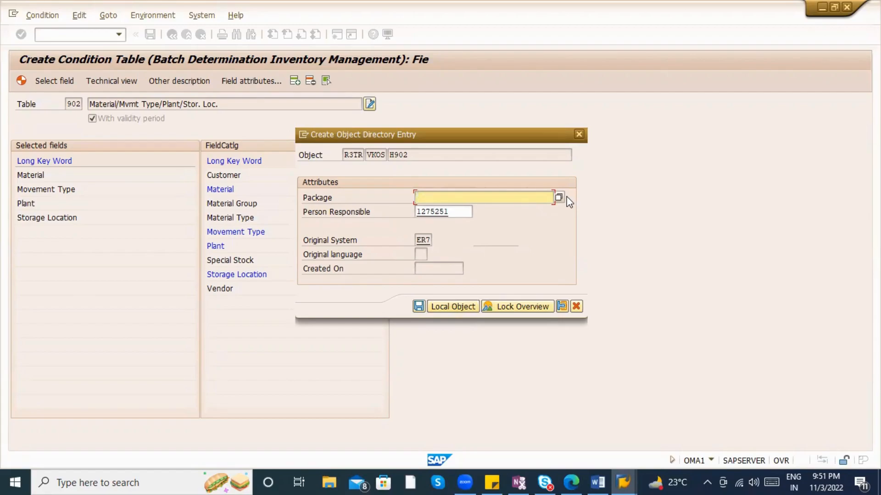
Step: Assign package $TMP to the object directory entry, save it and leave the generation log
{"action": "type", "text": "$TMP"}
{"action": "left_click", "coordinate": [418, 307]}
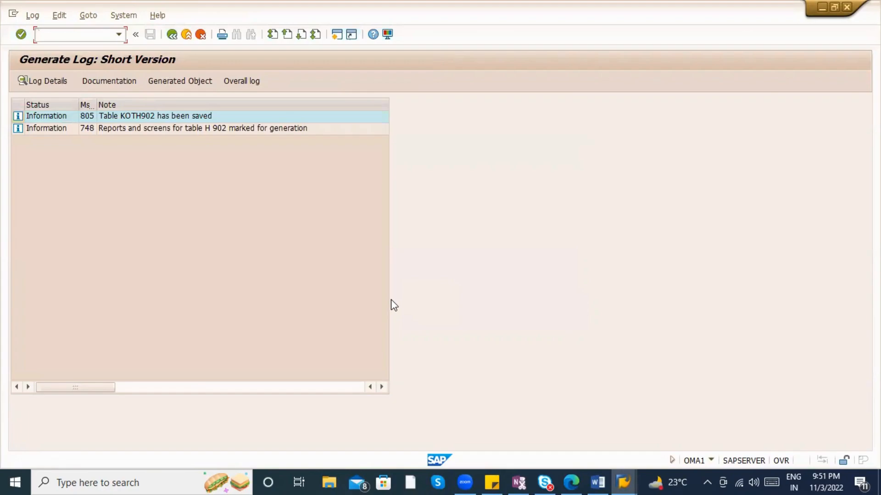
{"action": "left_click", "coordinate": [168, 37]}
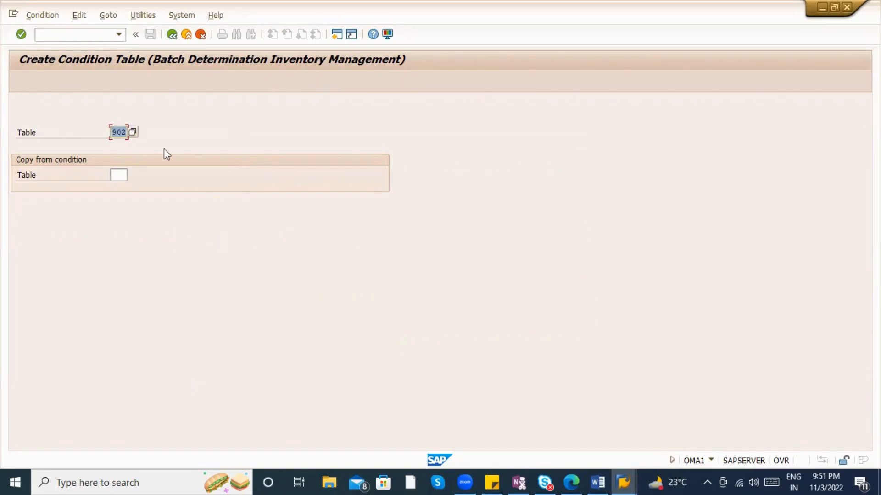
Step: Display condition table 902 and check its number, description and four selected key fields
{"action": "left_click", "coordinate": [42, 15]}
{"action": "left_click", "coordinate": [51, 73]}
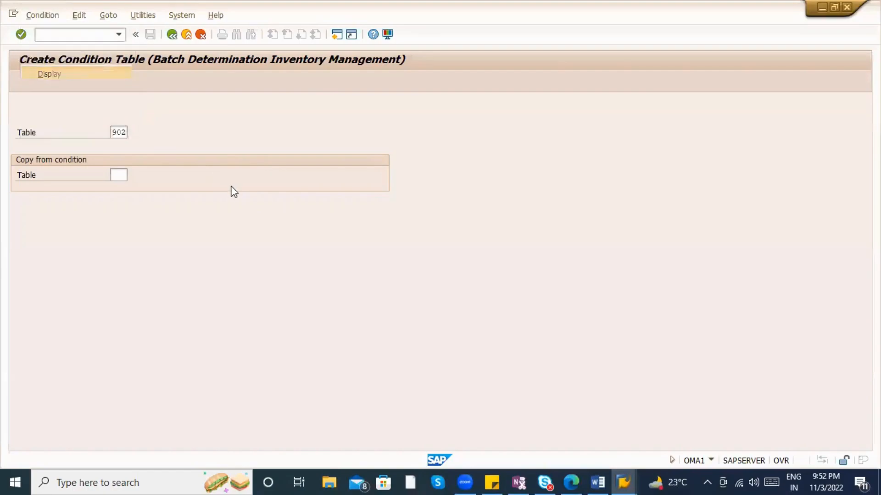
{"action": "key", "text": "Return"}
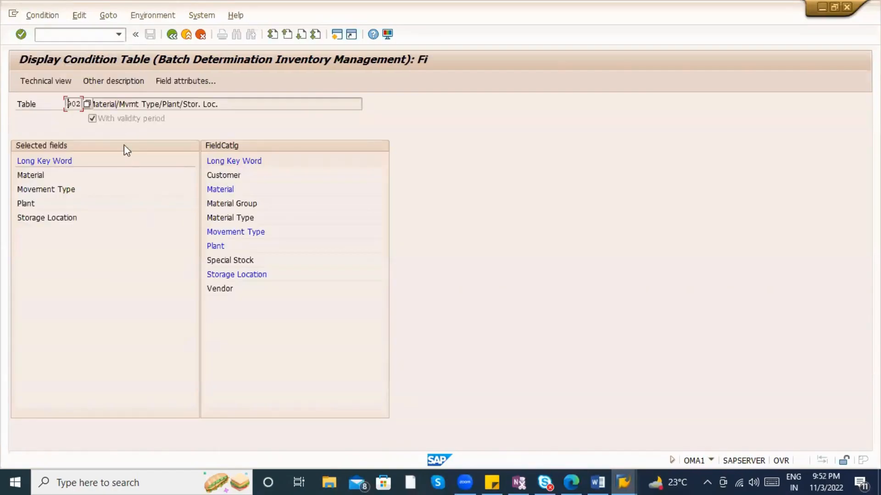
{"action": "left_click", "coordinate": [70, 104]}
{"action": "left_click", "coordinate": [187, 103]}
{"action": "left_click", "coordinate": [58, 176]}
{"action": "left_click", "coordinate": [57, 190]}
{"action": "left_click", "coordinate": [57, 205]}
{"action": "left_click", "coordinate": [61, 218]}
{"action": "key", "text": "F3"}
Step: Try to display condition tables 903 and 999 to check whether these numbers are in use
{"action": "type", "text": "903"}
{"action": "key", "text": "Return"}
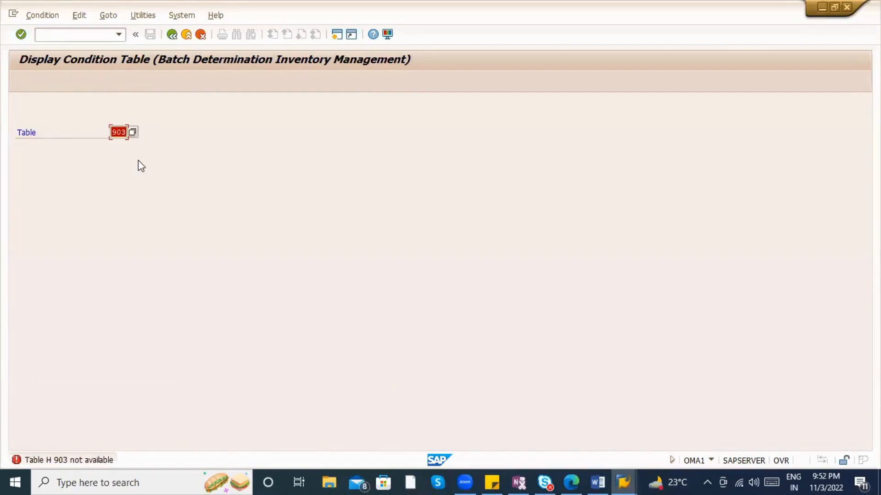
{"action": "key", "text": "BackSpace"}
{"action": "type", "text": "9"}
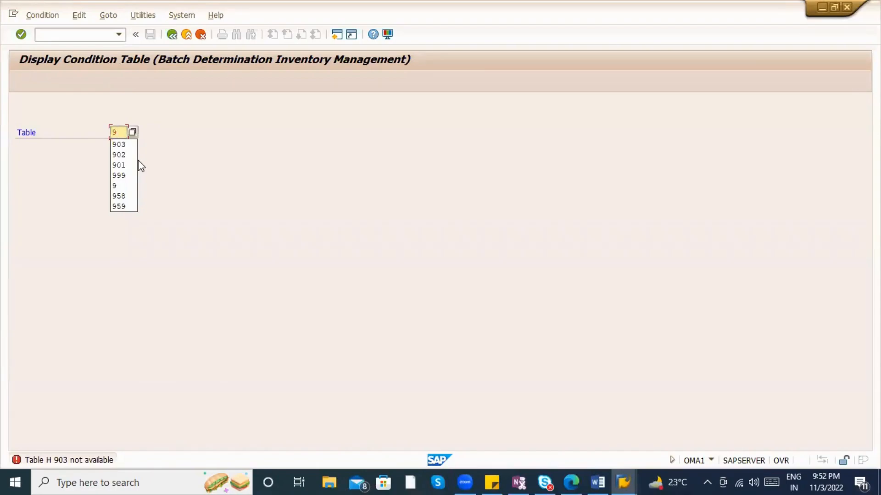
{"action": "type", "text": "09"}
{"action": "key", "text": "Return"}
{"action": "key", "text": "Return"}
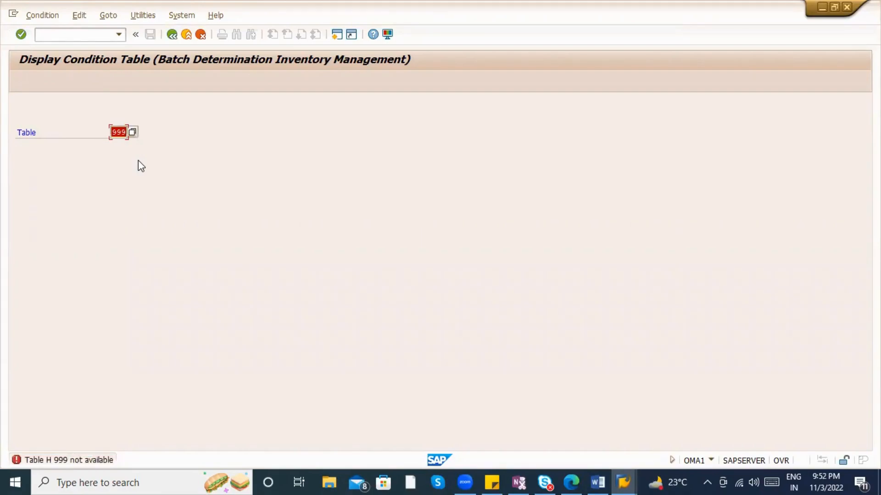
Step: Start creating condition table 903 and add Movement Type, Plant and Storage Location as its key fields
{"action": "left_click", "coordinate": [52, 17]}
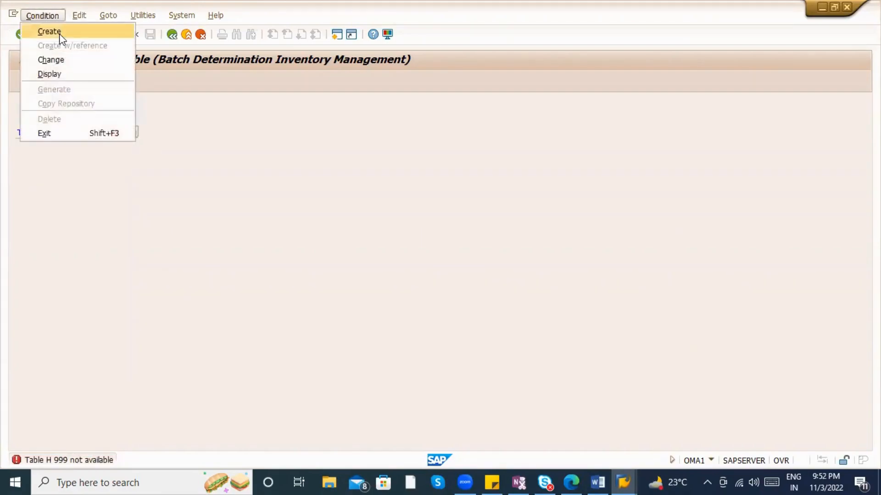
{"action": "left_click", "coordinate": [59, 34]}
{"action": "type", "text": "903"}
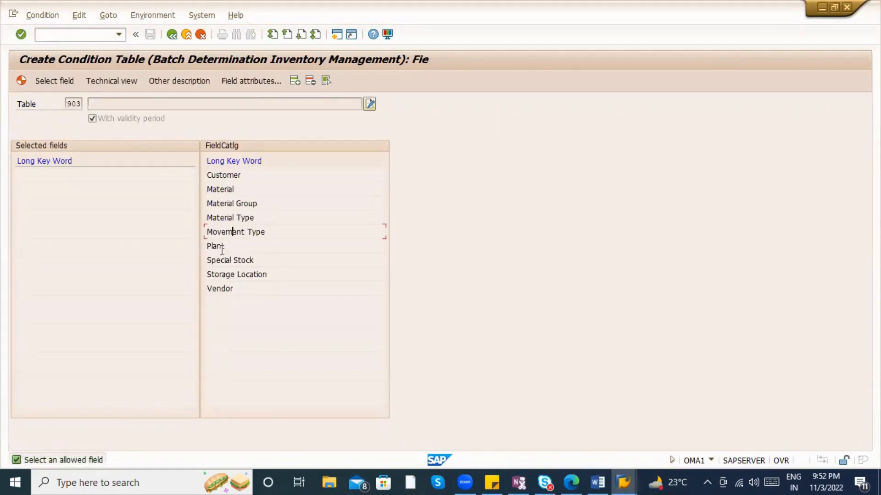
{"action": "double_click", "coordinate": [216, 246]}
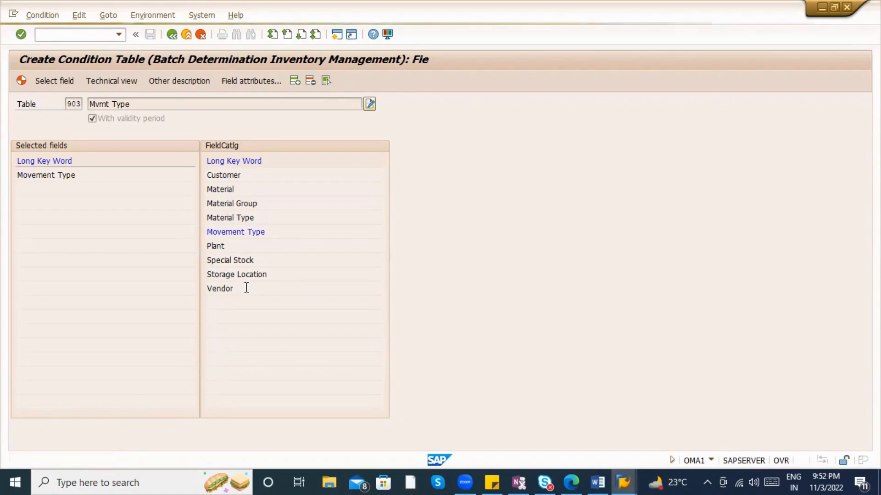
{"action": "double_click", "coordinate": [236, 275]}
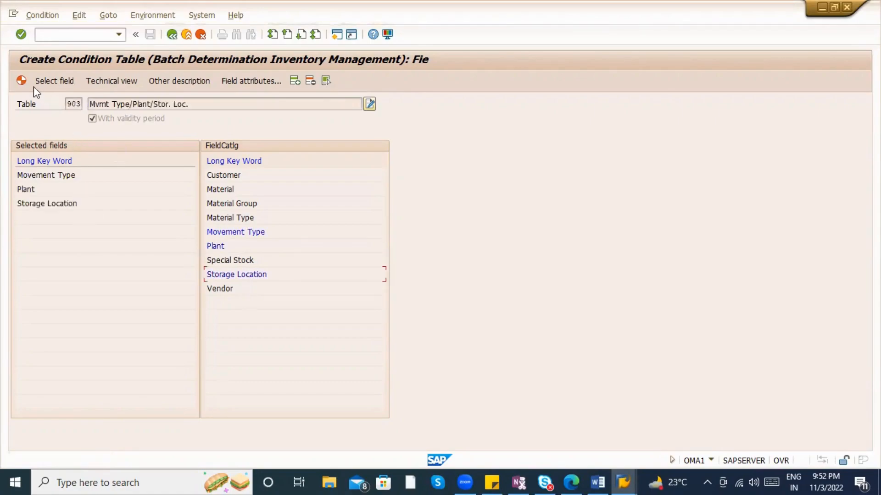
Step: Generate condition table 903, save its object directory entry under package $TMP and leave the generation log
{"action": "left_click", "coordinate": [22, 81]}
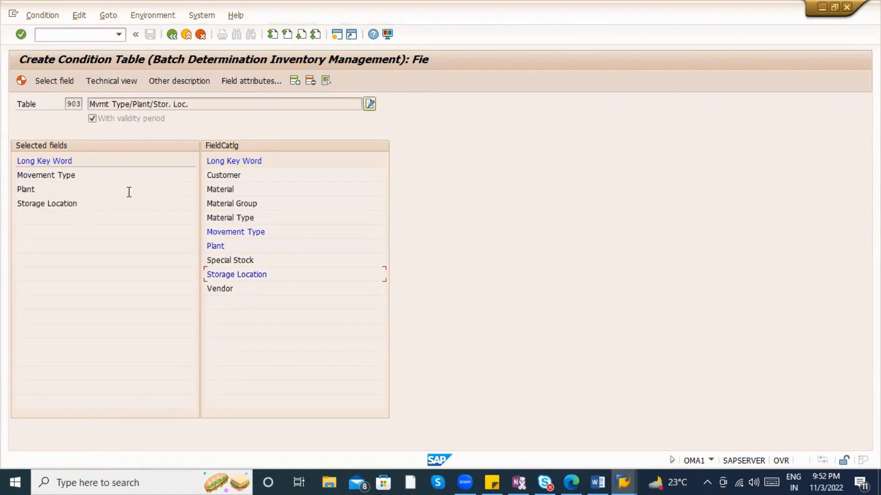
{"action": "left_click", "coordinate": [188, 236]}
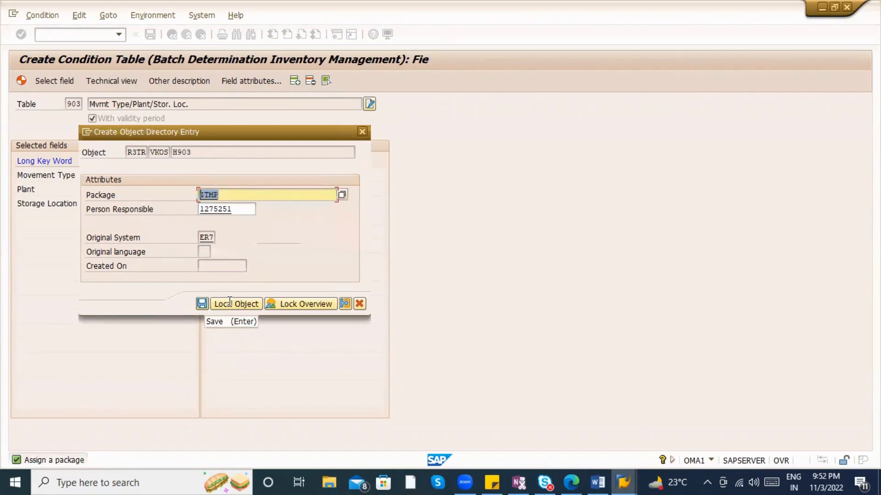
{"action": "left_click", "coordinate": [202, 304]}
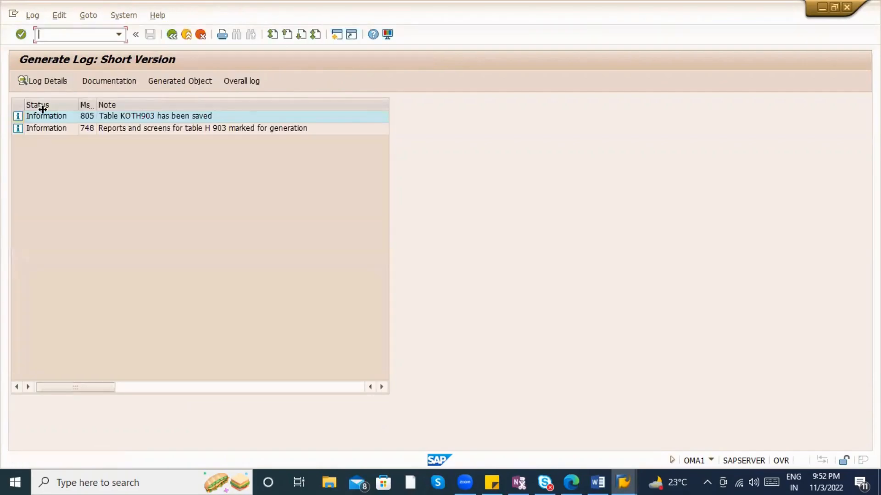
{"action": "left_click", "coordinate": [173, 36]}
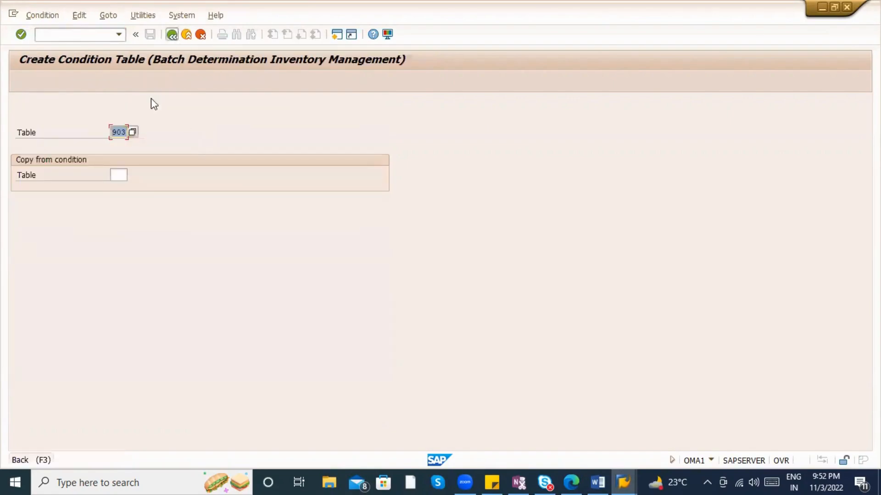
Step: Open transaction SE16N in a new session and search for tables matching *902*
{"action": "left_click", "coordinate": [94, 34]}
{"action": "type", "text": "/ose16n"}
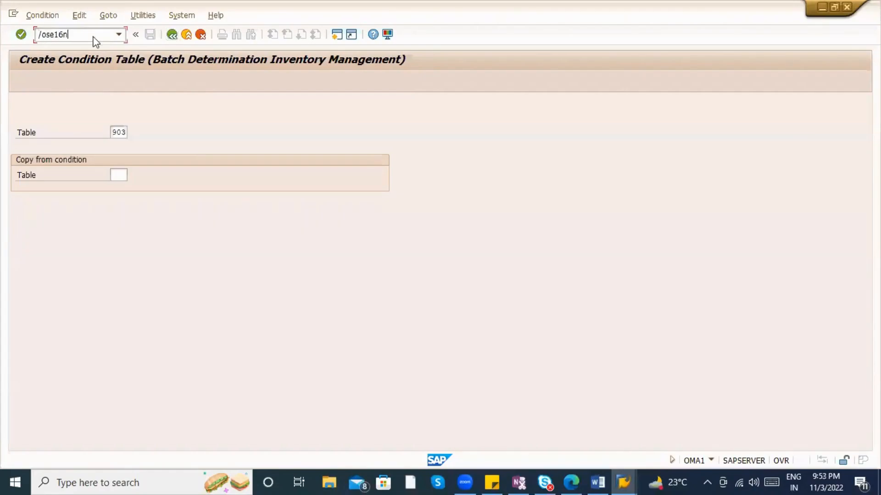
{"action": "key", "text": "Return"}
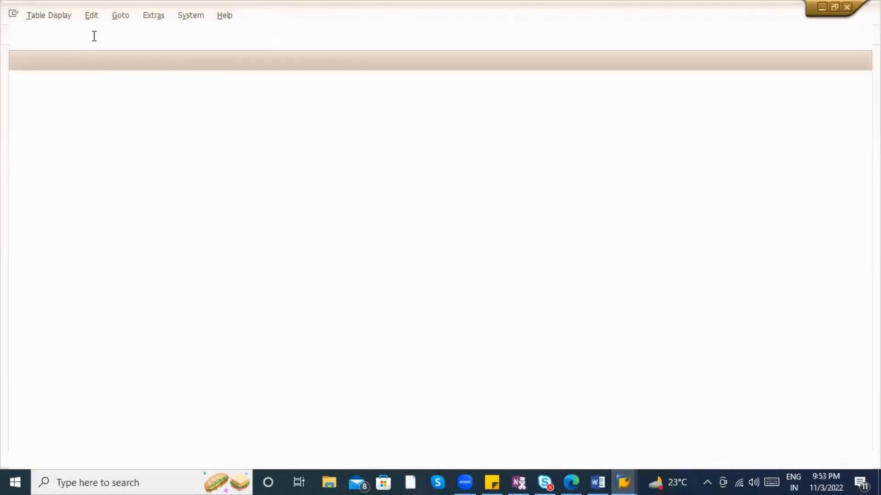
{"action": "type", "text": "*90"}
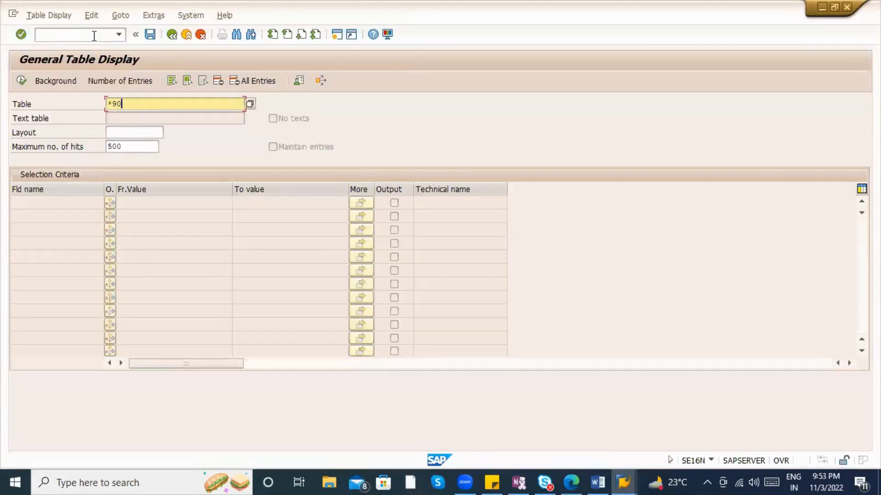
{"action": "type", "text": "2*"}
{"action": "left_click", "coordinate": [249, 104]}
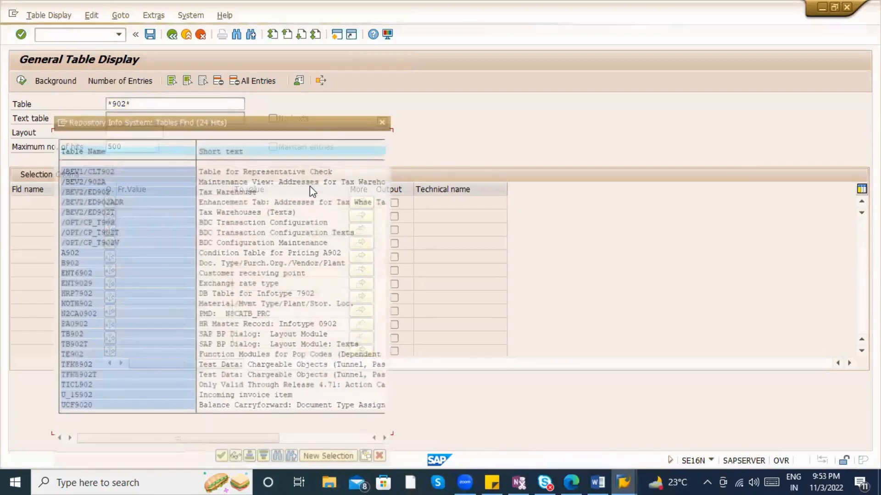
Step: Choose table KOTH902 from the hits, check its description and display its entries without selection criteria
{"action": "scroll", "coordinate": [385, 340], "scroll_direction": "right", "scroll_amount": 1}
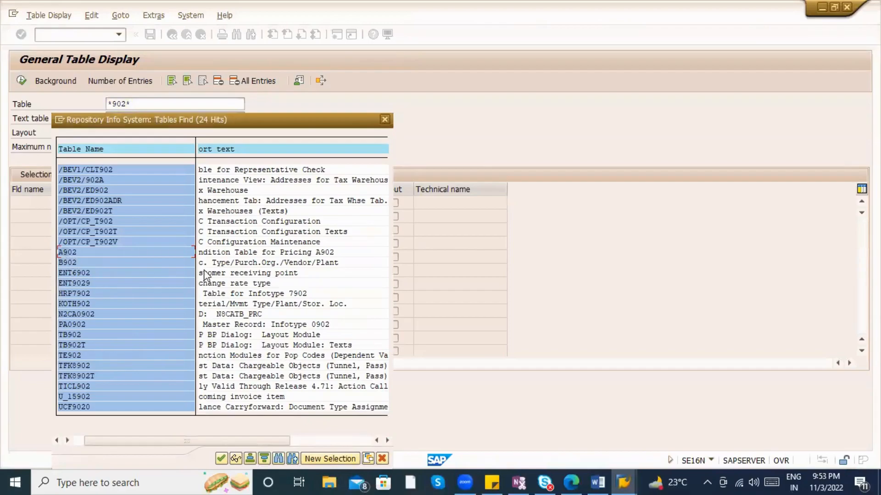
{"action": "left_click", "coordinate": [241, 262]}
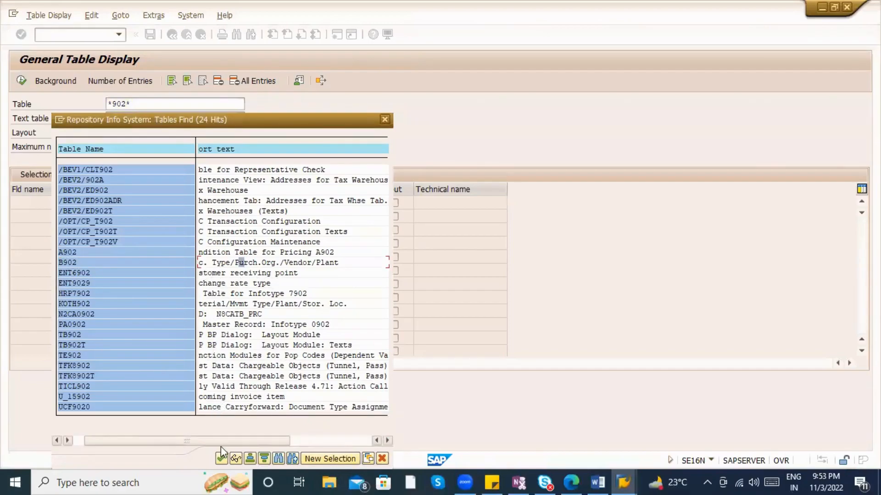
{"action": "left_click", "coordinate": [255, 304]}
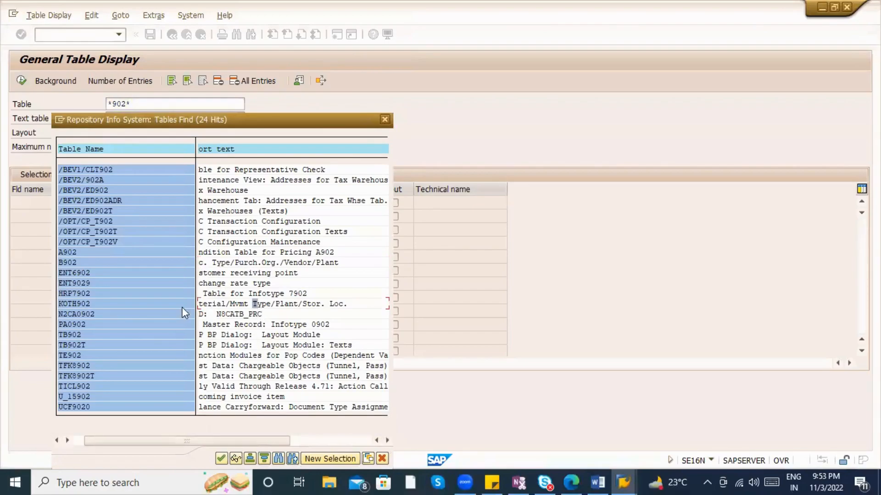
{"action": "double_click", "coordinate": [79, 305]}
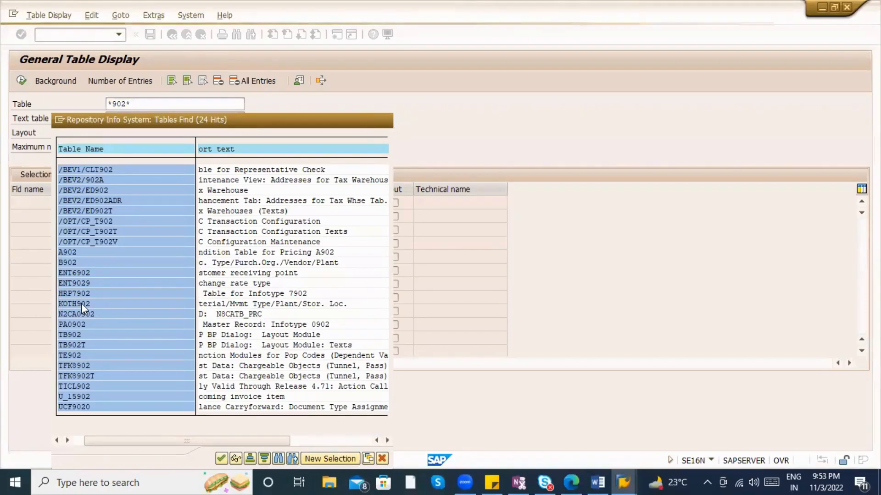
{"action": "key", "text": "Return"}
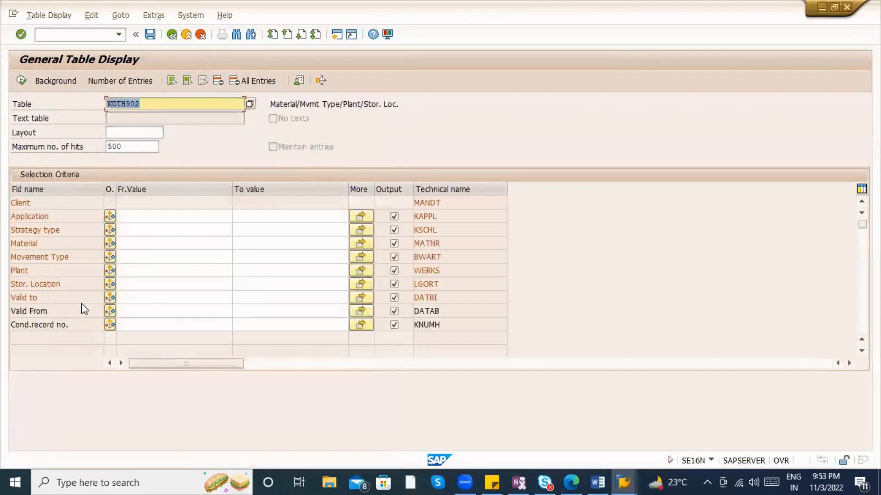
{"action": "left_click", "coordinate": [283, 105]}
{"action": "left_click", "coordinate": [362, 104]}
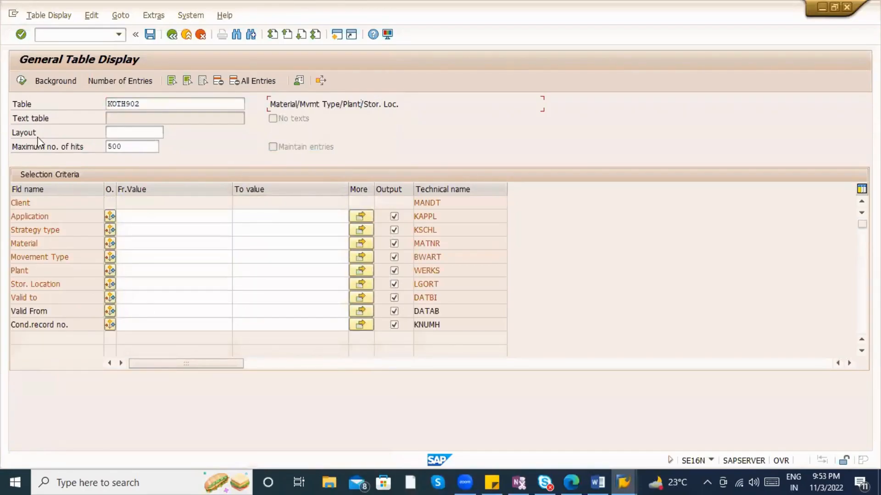
{"action": "left_click", "coordinate": [19, 83]}
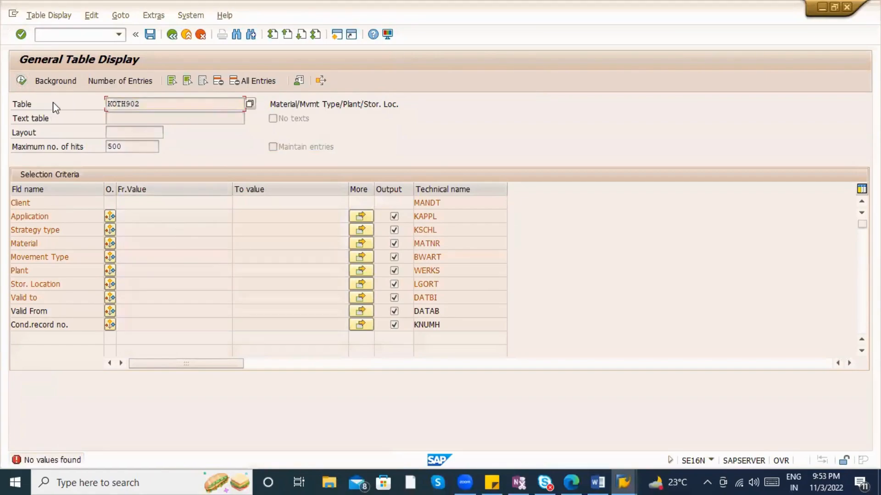
Step: Compare table KOTH902 with the condition table creation session, then reselect KOTH902 from the personal value list
{"action": "left_click_drag", "start_coordinate": [141, 104], "coordinate": [60, 103]}
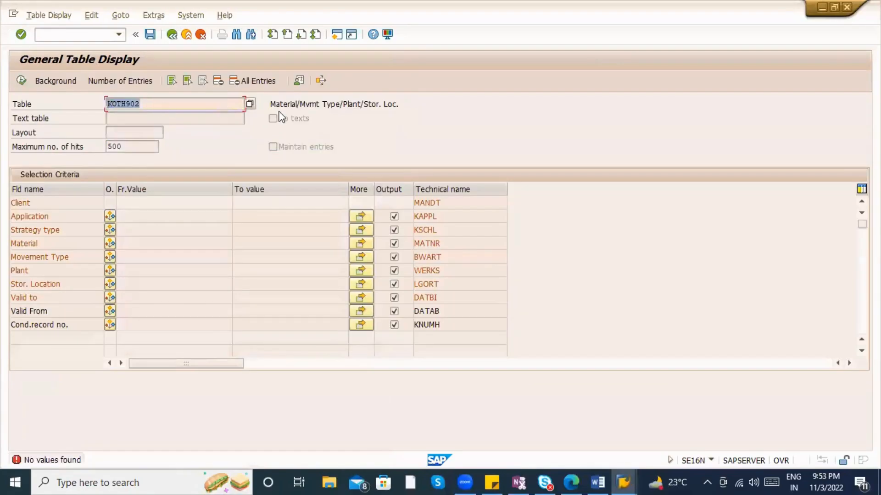
{"action": "left_click", "coordinate": [158, 108]}
{"action": "left_click_drag", "start_coordinate": [157, 108], "coordinate": [97, 100]}
{"action": "key", "text": "alt+Tab"}
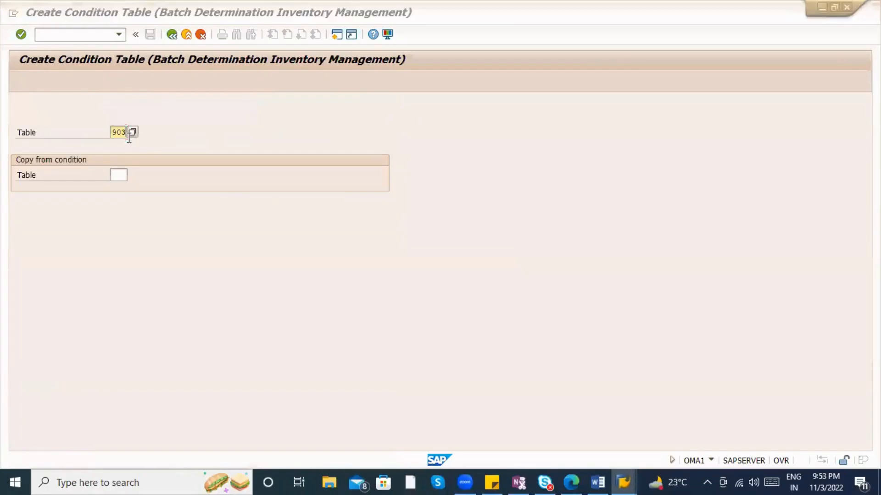
{"action": "key", "text": "alt+Tab"}
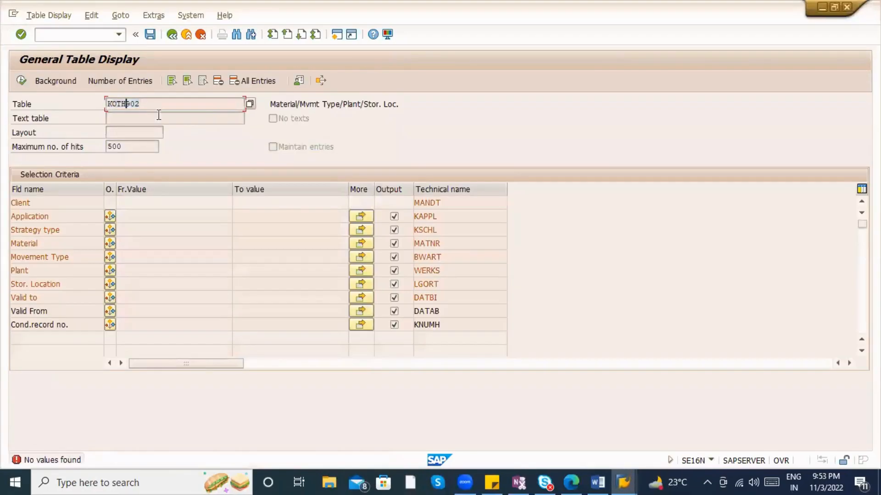
{"action": "left_click", "coordinate": [249, 108]}
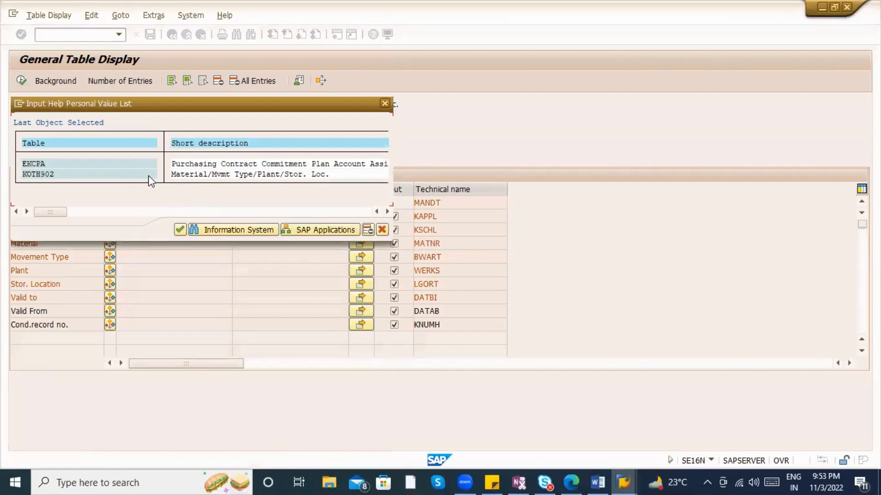
{"action": "double_click", "coordinate": [148, 176]}
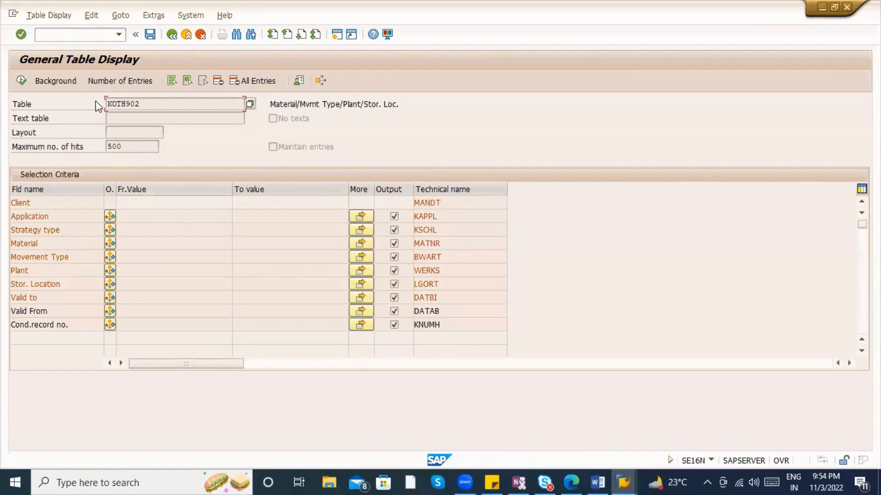
Step: Restart SE16N and search again for tables matching *902*
{"action": "left_click_drag", "start_coordinate": [126, 104], "coordinate": [94, 80]}
{"action": "key", "text": "F3"}
{"action": "type", "text": "se16n"}
{"action": "key", "text": "Return"}
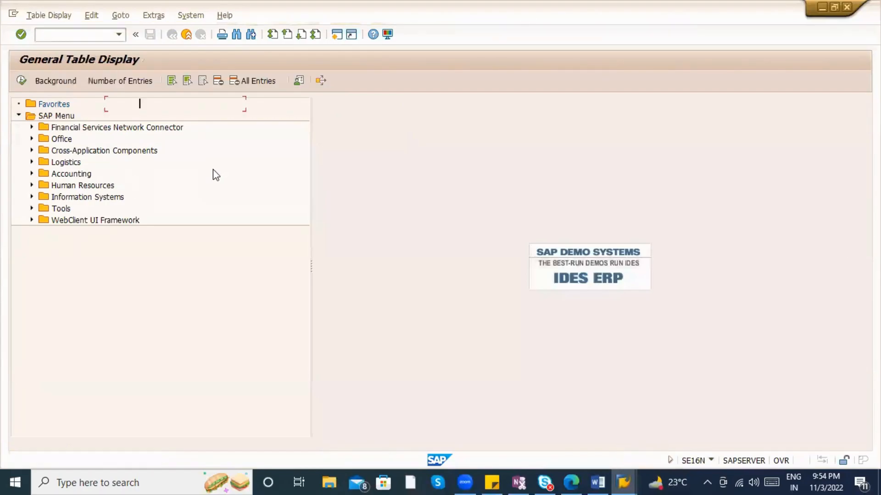
{"action": "type", "text": "*902*"}
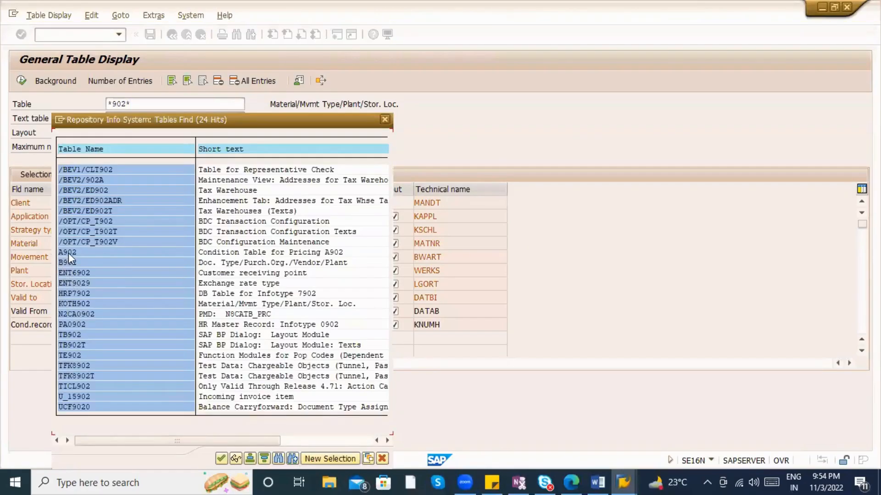
Step: Examine the name and short text of table B902 in the hit list, then close the table display
{"action": "left_click", "coordinate": [78, 264]}
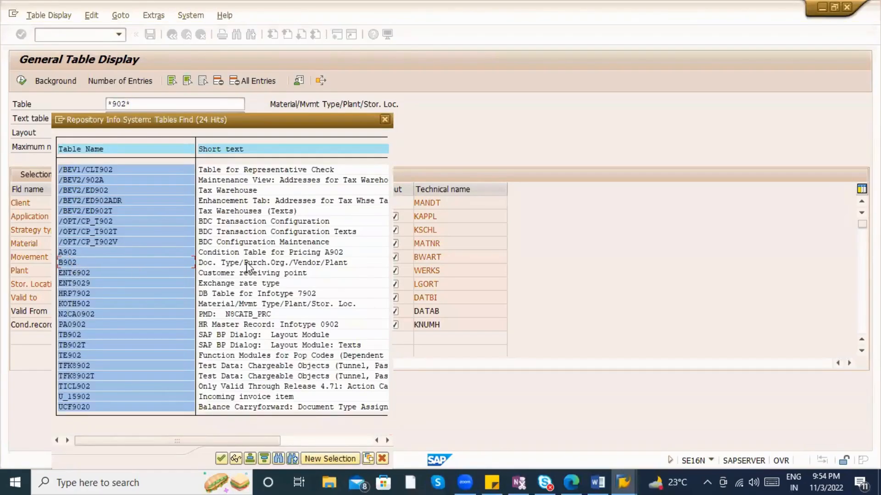
{"action": "left_click", "coordinate": [309, 262]}
{"action": "key", "text": "Right"}
{"action": "key", "text": "Right"}
{"action": "key", "text": "Right"}
{"action": "key", "text": "Right"}
{"action": "key", "text": "Right"}
{"action": "key", "text": "Right"}
{"action": "key", "text": "Tab"}
{"action": "left_click", "coordinate": [384, 120]}
{"action": "left_click", "coordinate": [187, 36]}
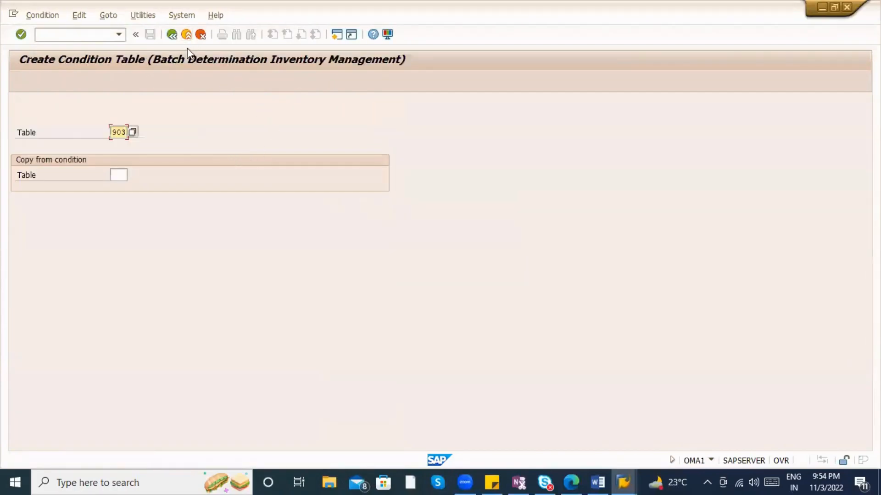
Step: Leave condition table creation and return from its activity list to the implementation guide
{"action": "left_click", "coordinate": [172, 35]}
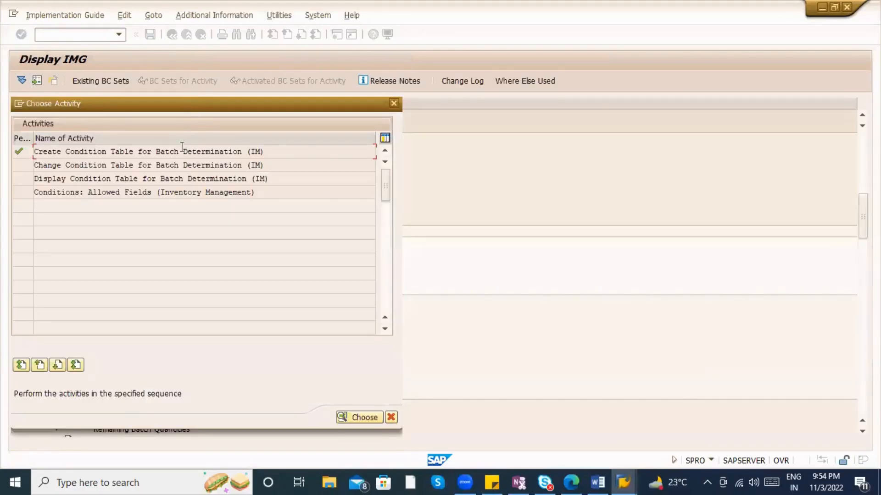
{"action": "left_click", "coordinate": [74, 167]}
{"action": "double_click", "coordinate": [74, 182]}
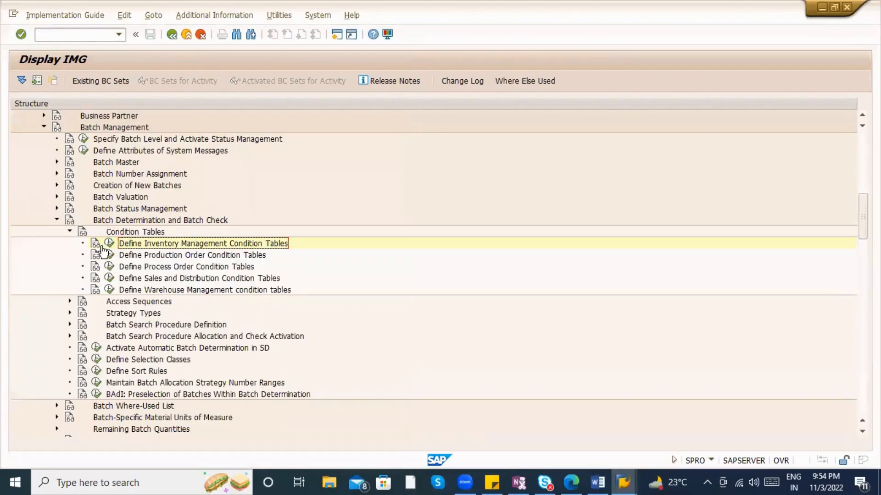
Step: Collapse the Condition Tables node, expand Access Sequences under Batch Determination and Batch Check, and review its activities
{"action": "left_click", "coordinate": [152, 258]}
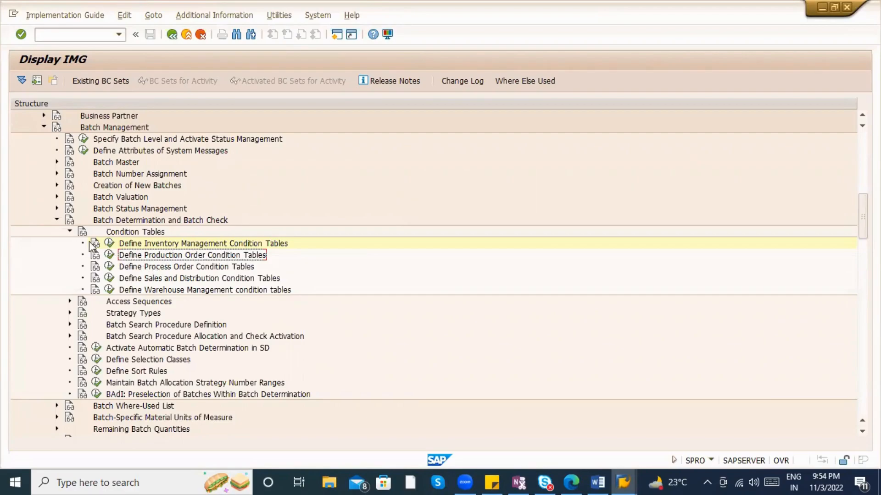
{"action": "left_click", "coordinate": [70, 231]}
{"action": "left_click", "coordinate": [70, 244]}
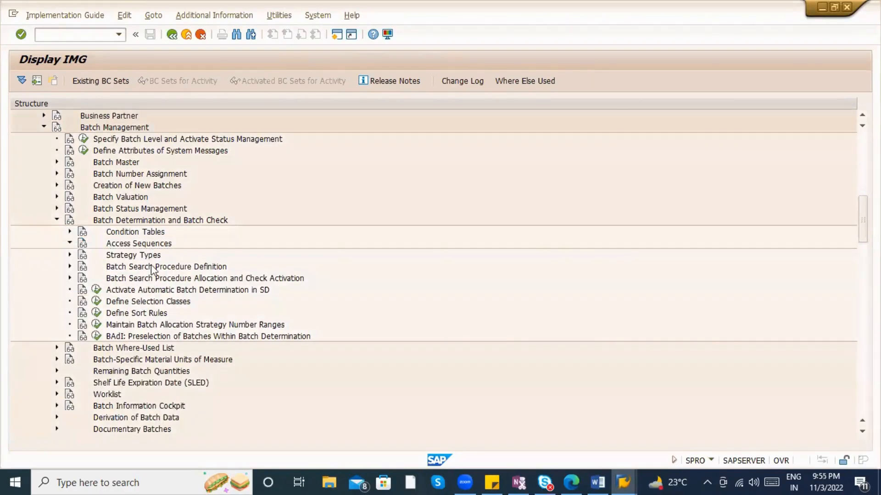
{"action": "key", "text": "Down"}
{"action": "key", "text": "Down"}
{"action": "key", "text": "Down"}
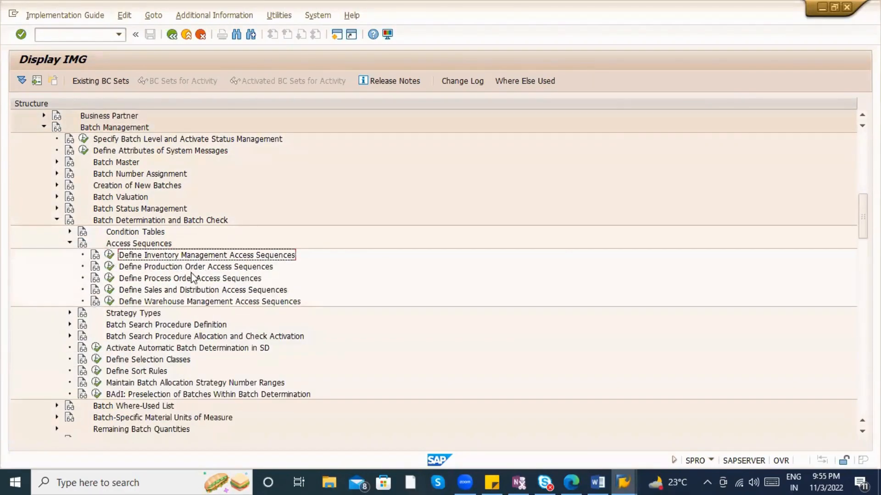
{"action": "key", "text": "Down"}
{"action": "key", "text": "Down"}
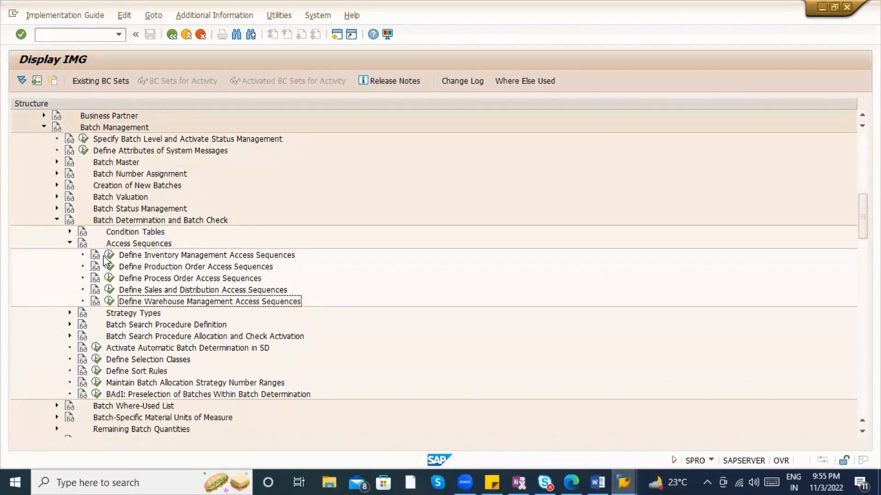
Step: Open the Define Inventory Management Access Sequences activity and acknowledge the cross-client caution
{"action": "left_click", "coordinate": [110, 255]}
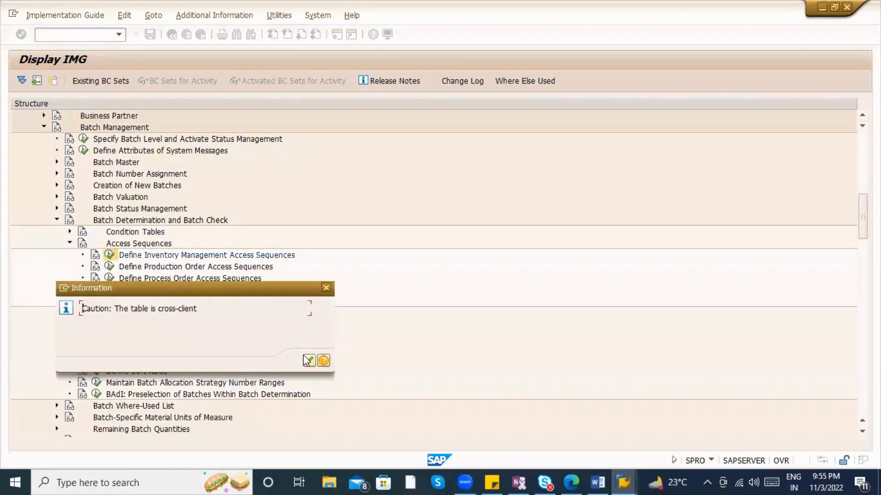
{"action": "left_click", "coordinate": [309, 360]}
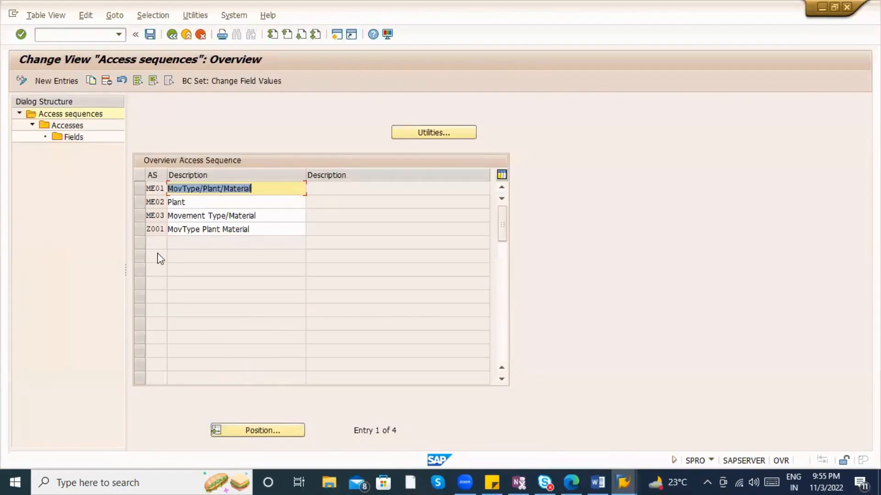
{"action": "left_click", "coordinate": [193, 200]}
{"action": "left_click", "coordinate": [192, 194]}
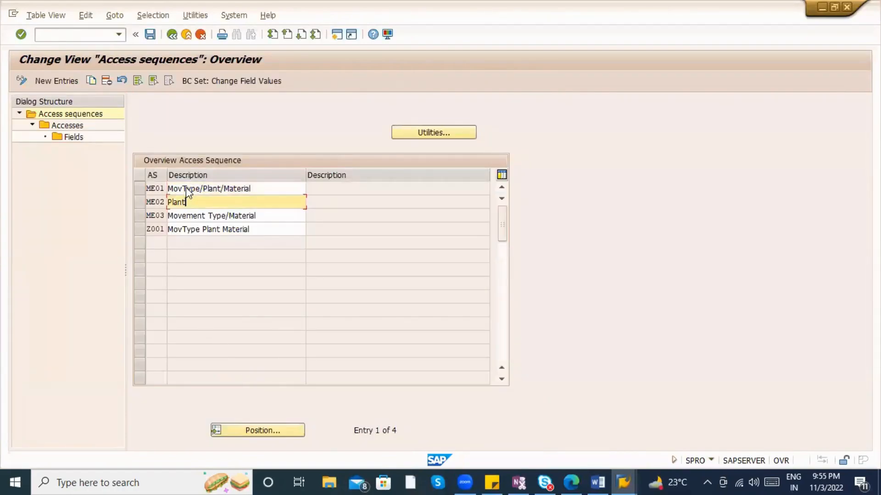
Step: Copy access sequence ME01 as ZE01 with all dependent entries and save it to the Workbench request
{"action": "left_click", "coordinate": [143, 189]}
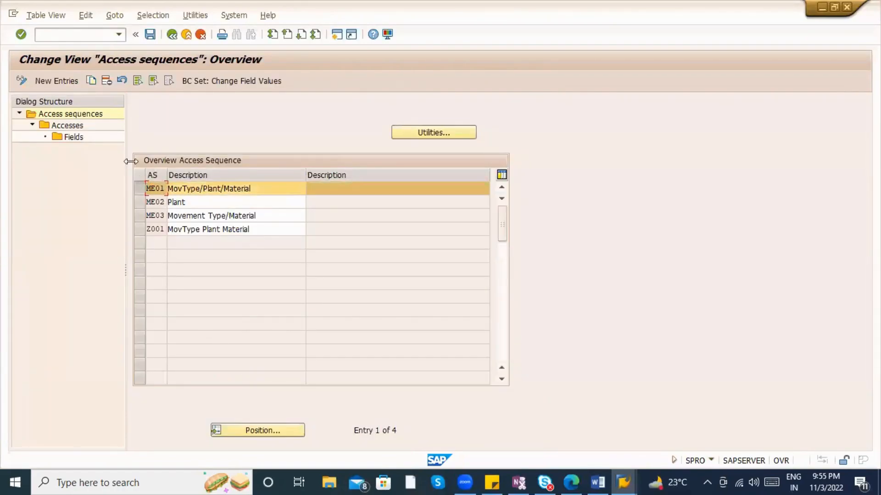
{"action": "left_click", "coordinate": [91, 81]}
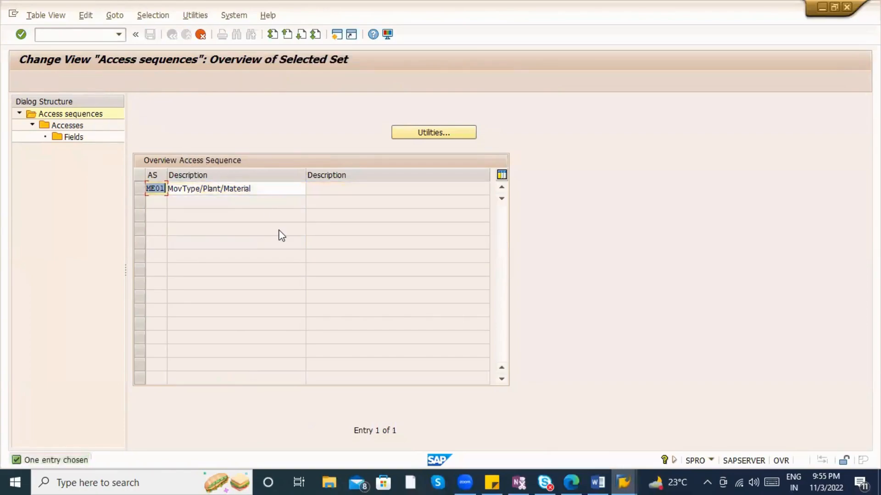
{"action": "type", "text": "Ze01"}
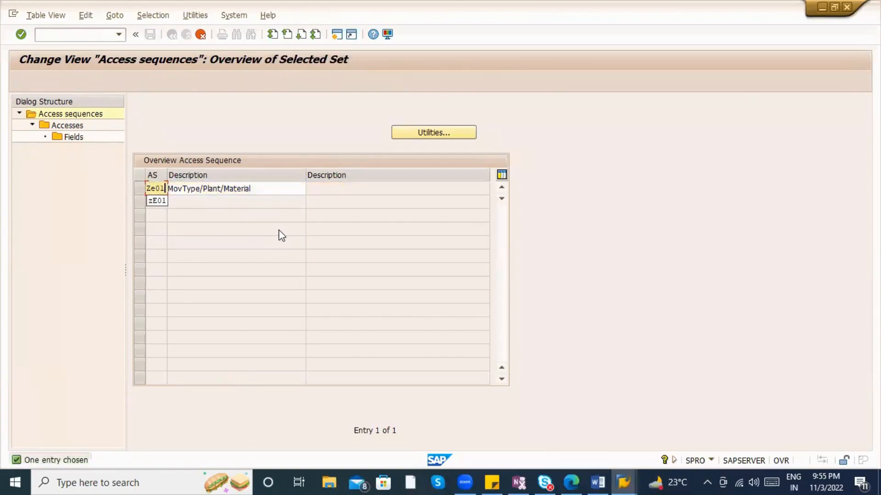
{"action": "key", "text": "Return"}
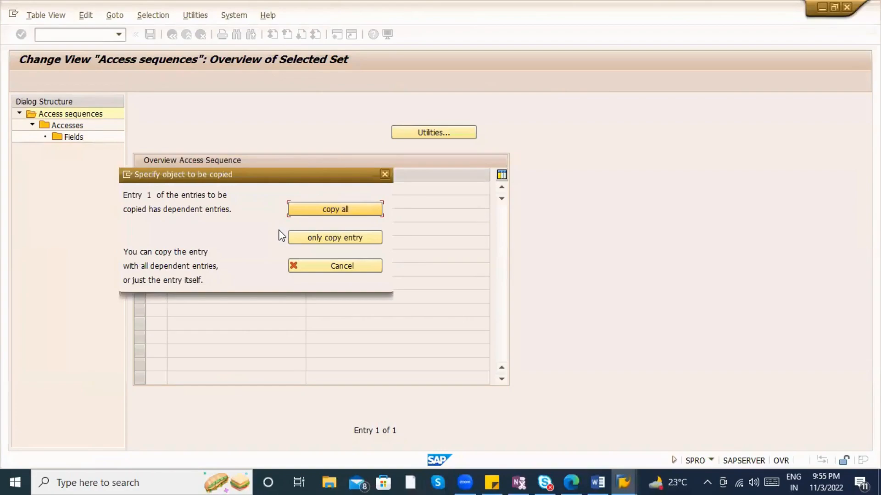
{"action": "left_click", "coordinate": [336, 214]}
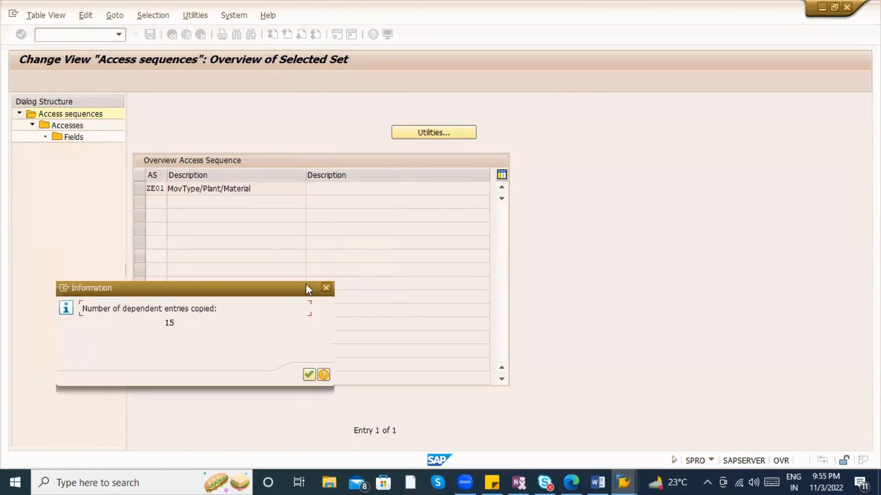
{"action": "left_click", "coordinate": [313, 376]}
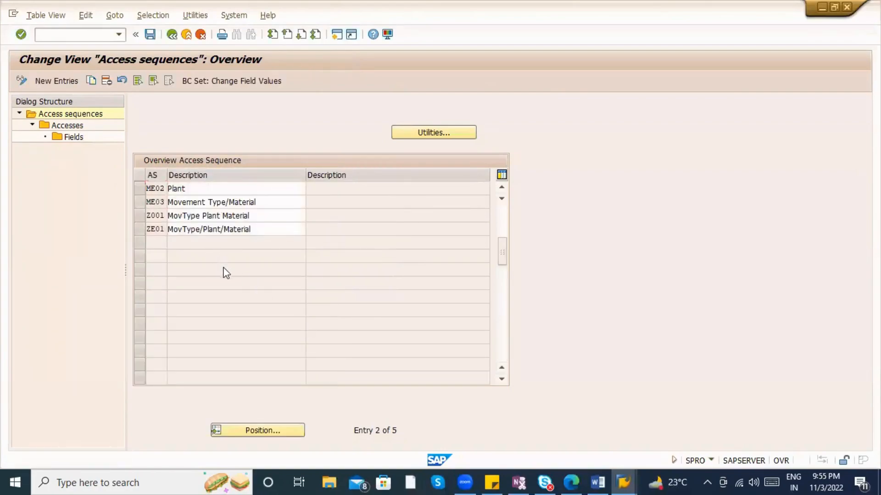
{"action": "scroll", "coordinate": [230, 280], "scroll_direction": "up", "scroll_amount": 1}
{"action": "key", "text": "F3"}
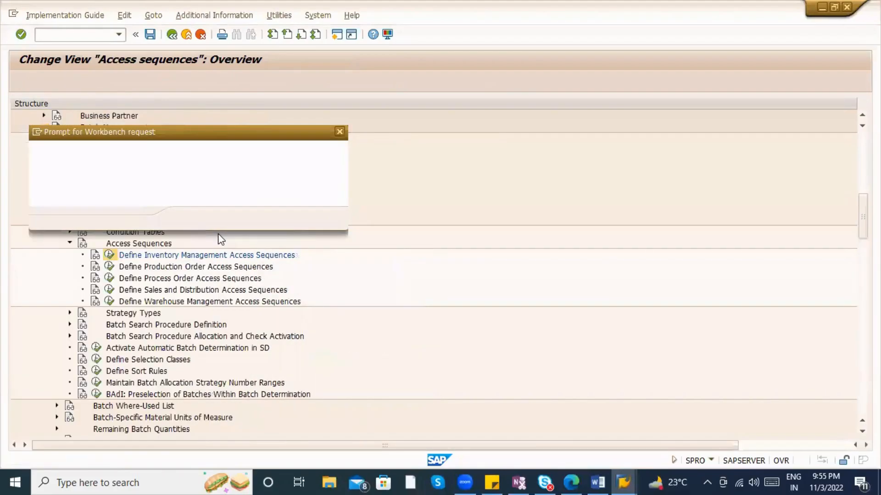
{"action": "left_click", "coordinate": [191, 218]}
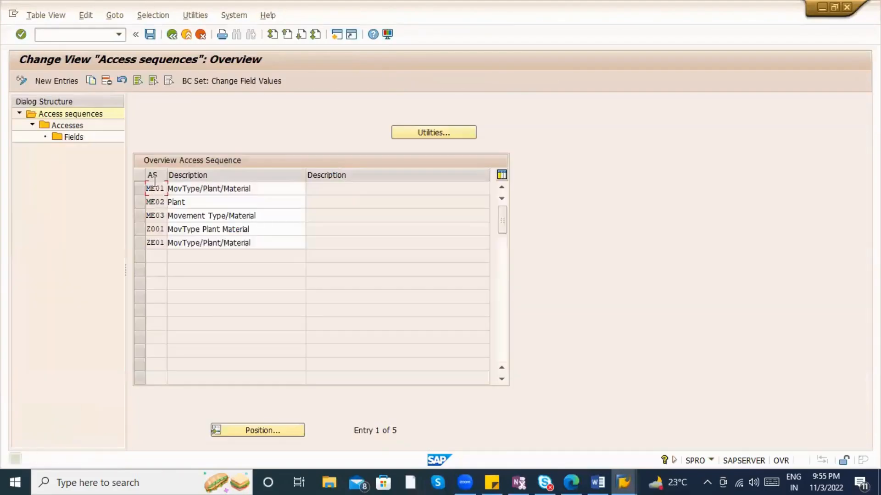
Step: Delete all the copied accesses of access sequence ZE01 including their dependent entries, and save
{"action": "left_click", "coordinate": [139, 243]}
{"action": "double_click", "coordinate": [68, 125]}
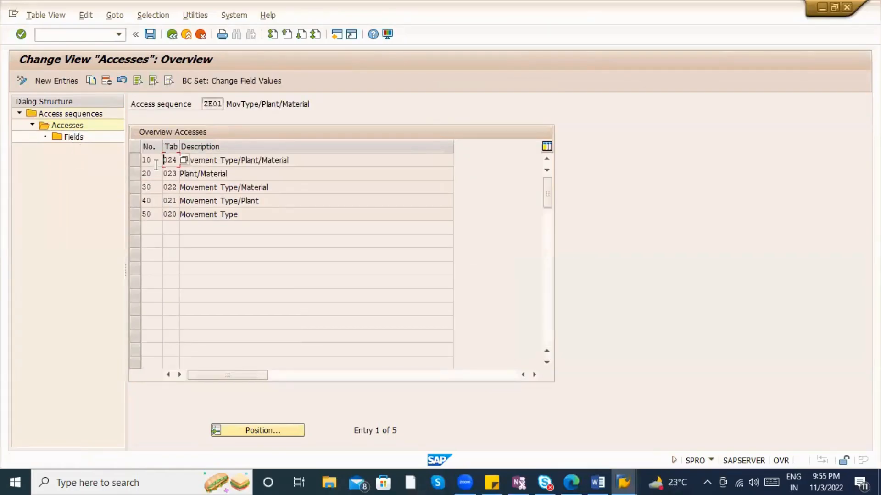
{"action": "left_click", "coordinate": [170, 187]}
{"action": "left_click_drag", "start_coordinate": [134, 215], "coordinate": [136, 160]}
{"action": "left_click", "coordinate": [107, 81]}
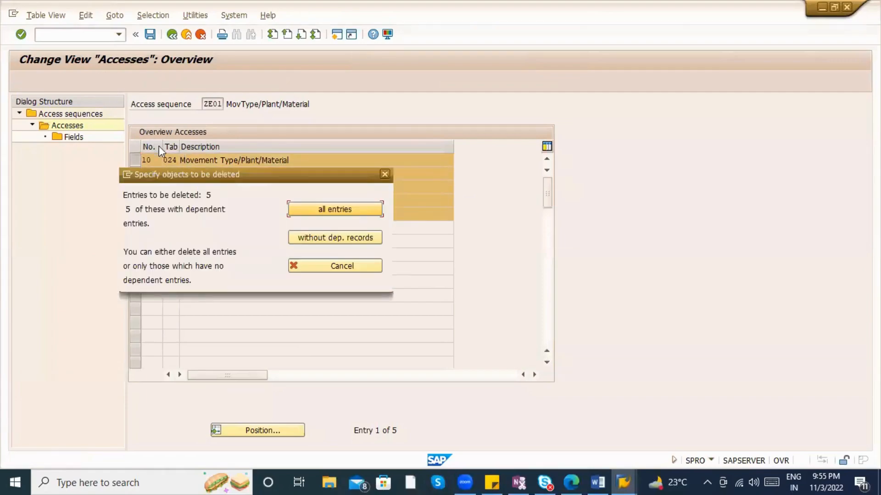
{"action": "left_click", "coordinate": [302, 214]}
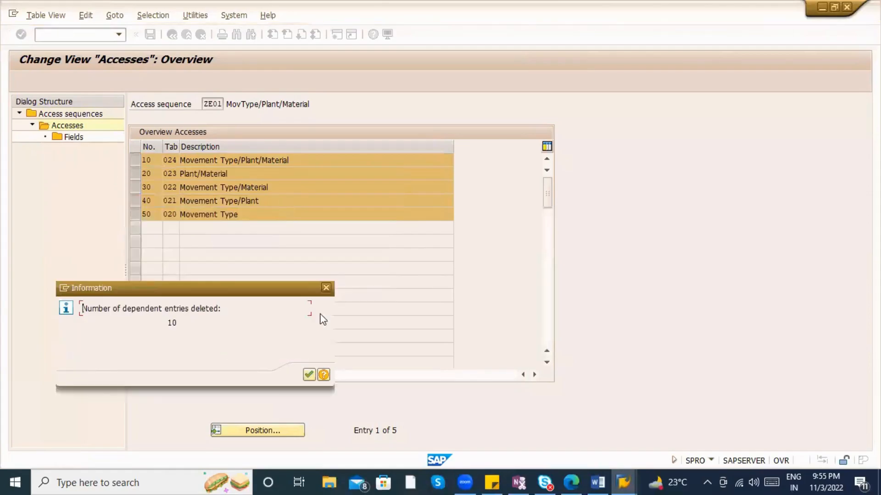
{"action": "left_click", "coordinate": [309, 376]}
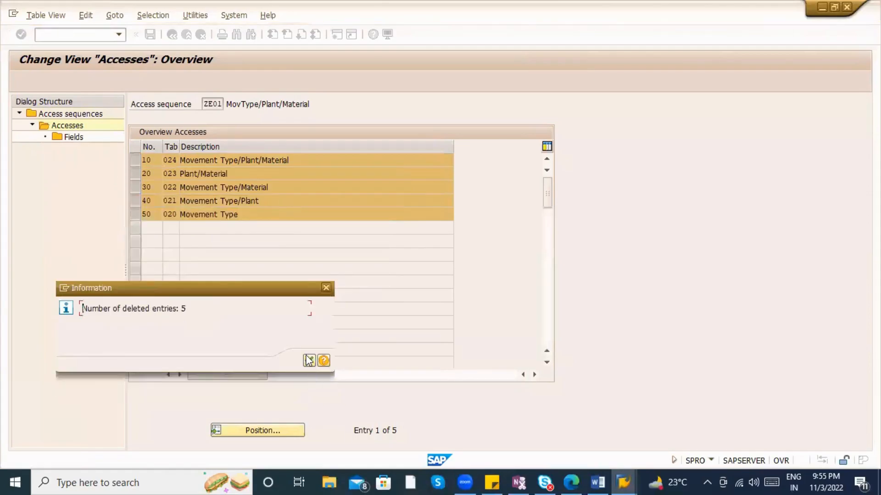
{"action": "left_click", "coordinate": [308, 360]}
{"action": "left_click", "coordinate": [150, 34]}
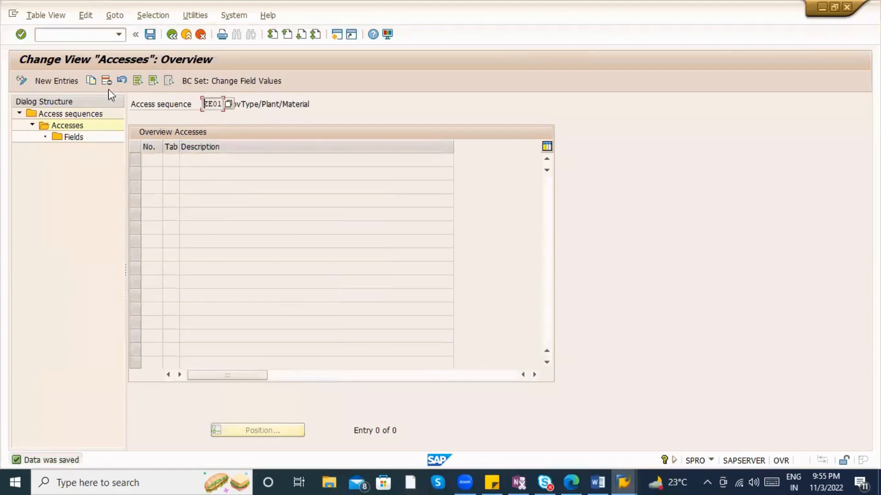
Step: Add a new access numbered 10 with condition table 902 to access sequence ZE01
{"action": "left_click", "coordinate": [61, 81]}
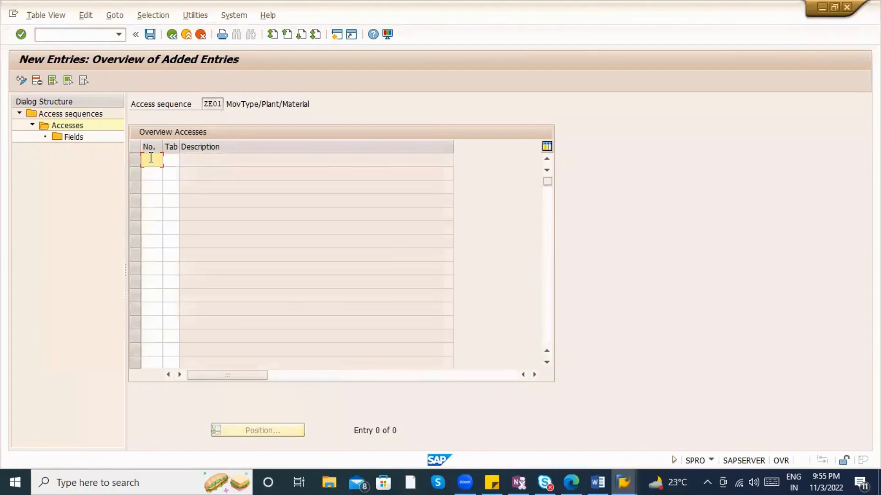
{"action": "type", "text": "01"}
{"action": "key", "text": "Tab"}
{"action": "double_click", "coordinate": [151, 159]}
{"action": "key", "text": "Tab"}
{"action": "type", "text": "90"}
{"action": "key", "text": "Return"}
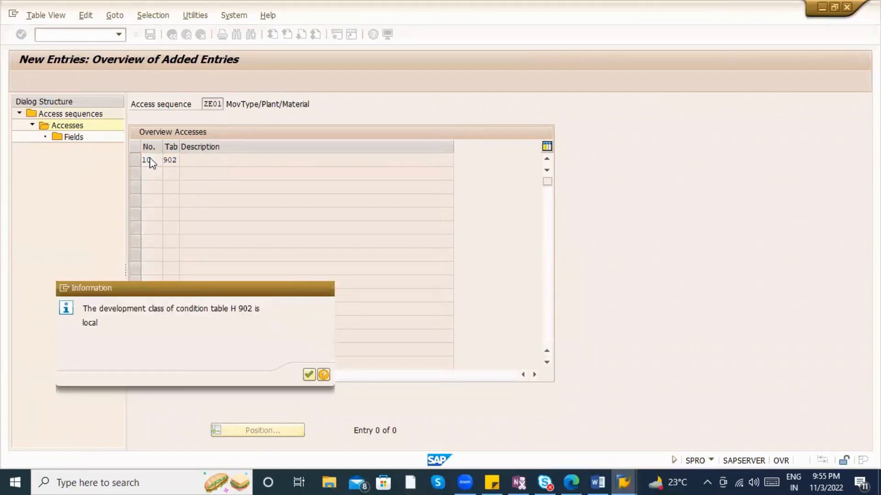
{"action": "key", "text": "Return"}
Step: Add access number 20 with condition table 903 to ZE01 and save the entries
{"action": "type", "text": "20"}
{"action": "key", "text": "Tab"}
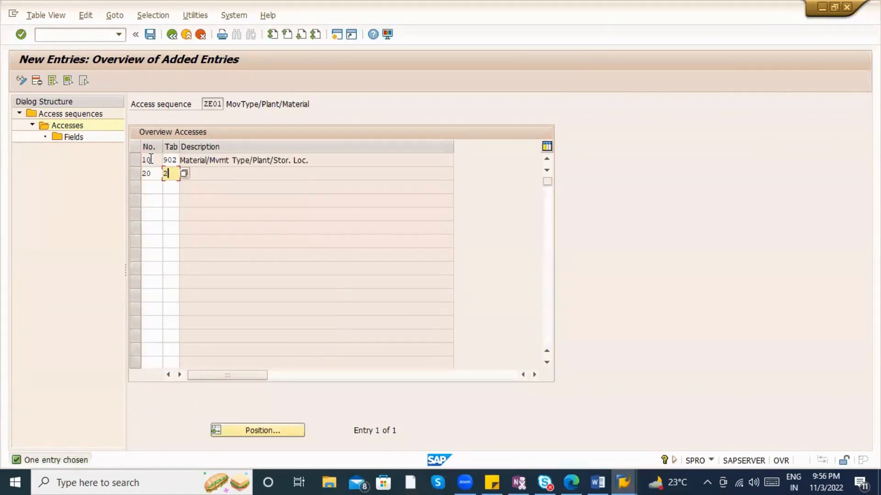
{"action": "key", "text": "BackSpace"}
{"action": "type", "text": "903"}
{"action": "key", "text": "Return"}
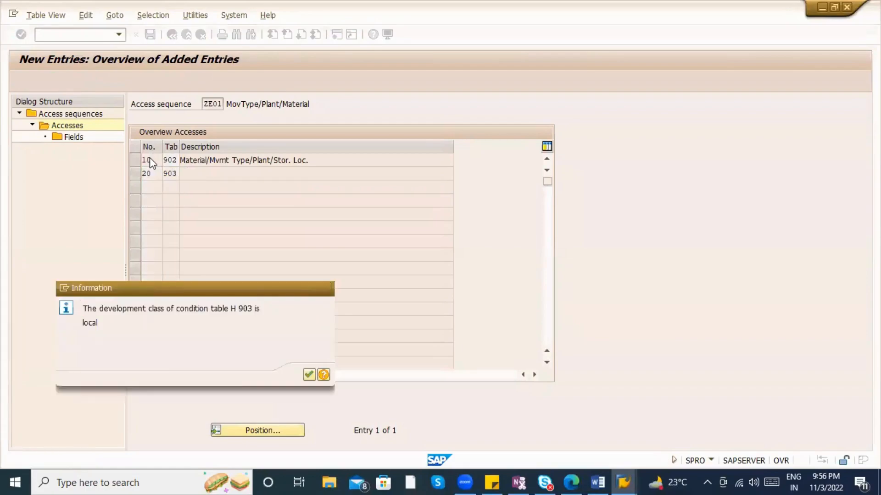
{"action": "key", "text": "Return"}
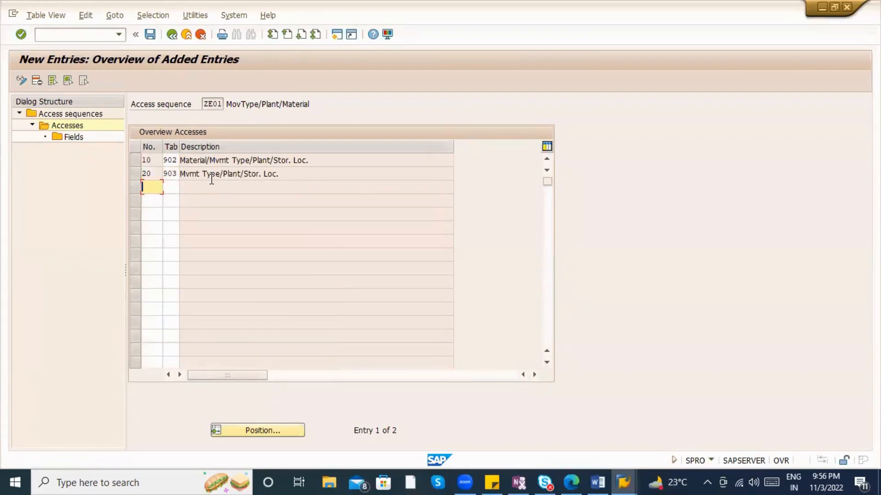
{"action": "key", "text": "ctrl+s"}
{"action": "key", "text": "Return"}
{"action": "key", "text": "Return"}
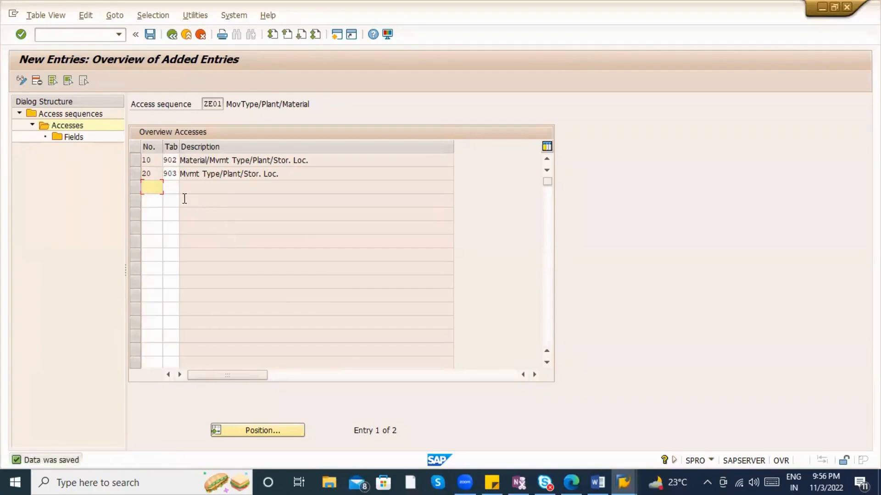
Step: Make the field assignment for access 10 with table 902, review its fields, and return to the accesses
{"action": "left_click", "coordinate": [135, 161]}
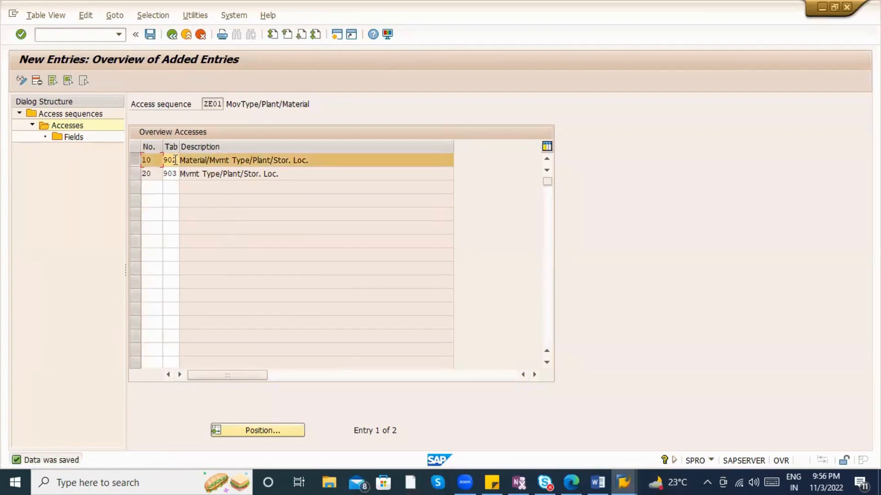
{"action": "double_click", "coordinate": [73, 137]}
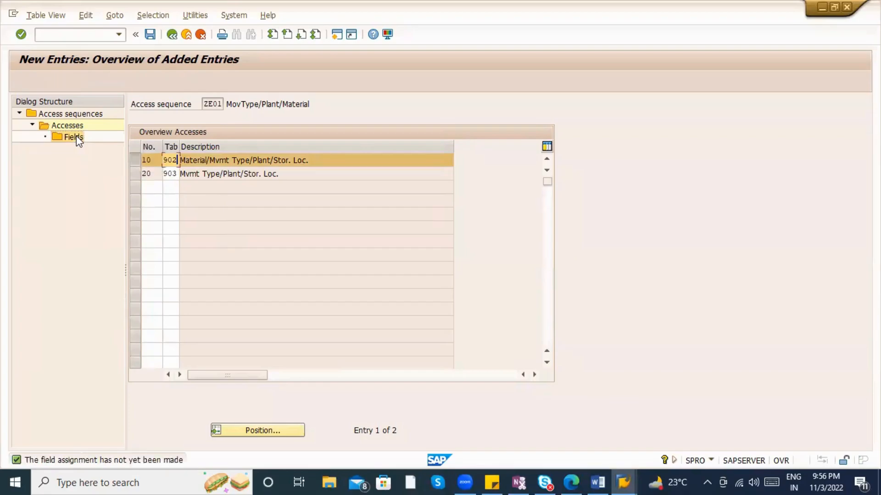
{"action": "key", "text": "Return"}
{"action": "key", "text": "Return"}
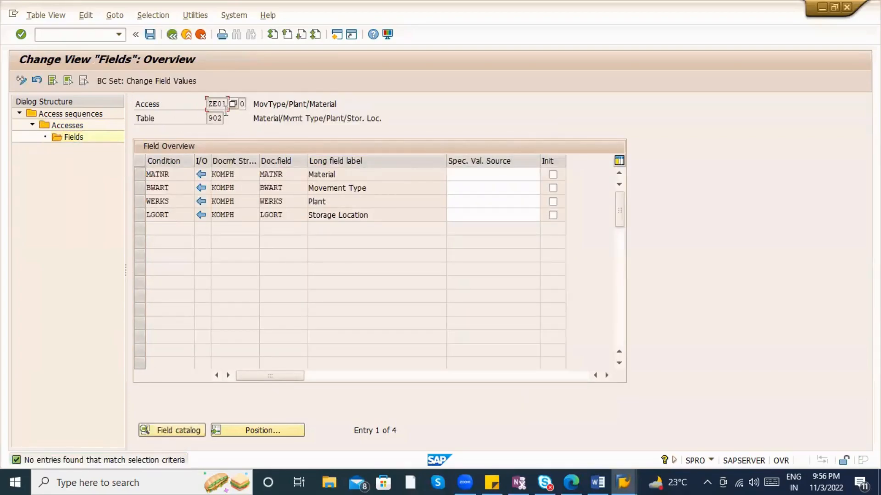
{"action": "left_click", "coordinate": [257, 118]}
{"action": "left_click", "coordinate": [364, 178]}
{"action": "left_click_drag", "start_coordinate": [354, 173], "coordinate": [298, 180]}
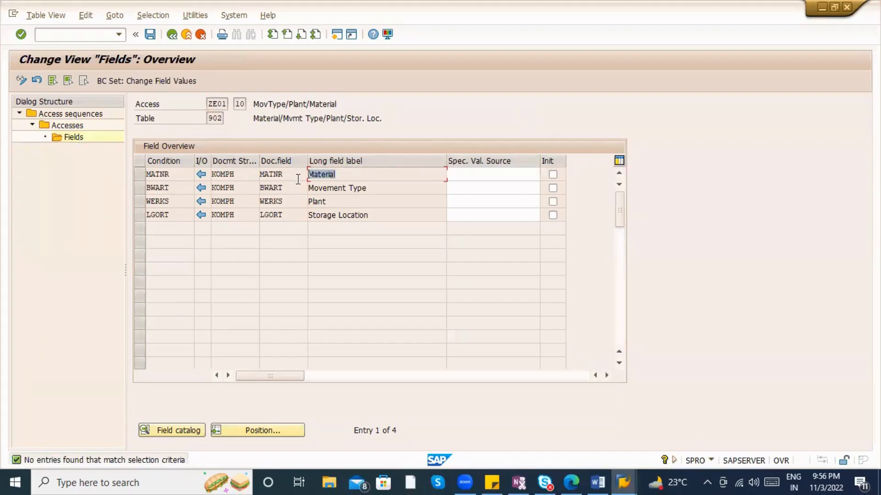
{"action": "left_click_drag", "start_coordinate": [367, 188], "coordinate": [305, 209]}
{"action": "left_click_drag", "start_coordinate": [373, 219], "coordinate": [301, 218]}
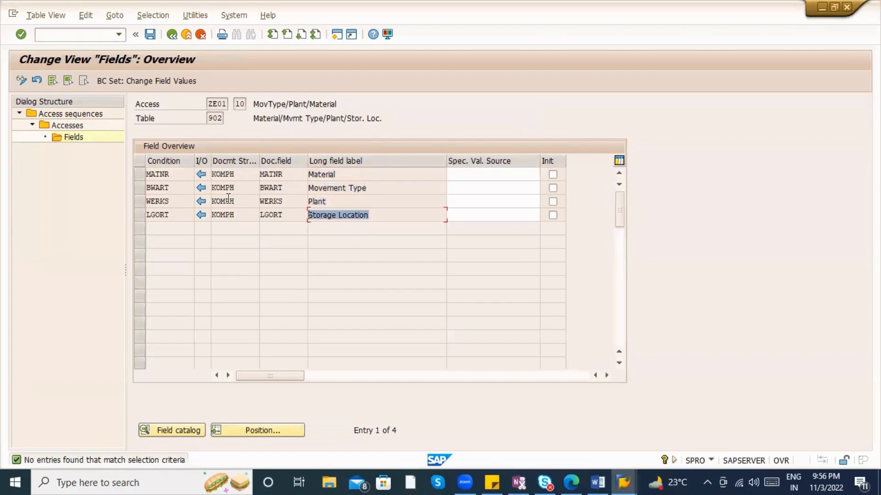
{"action": "left_click", "coordinate": [172, 35]}
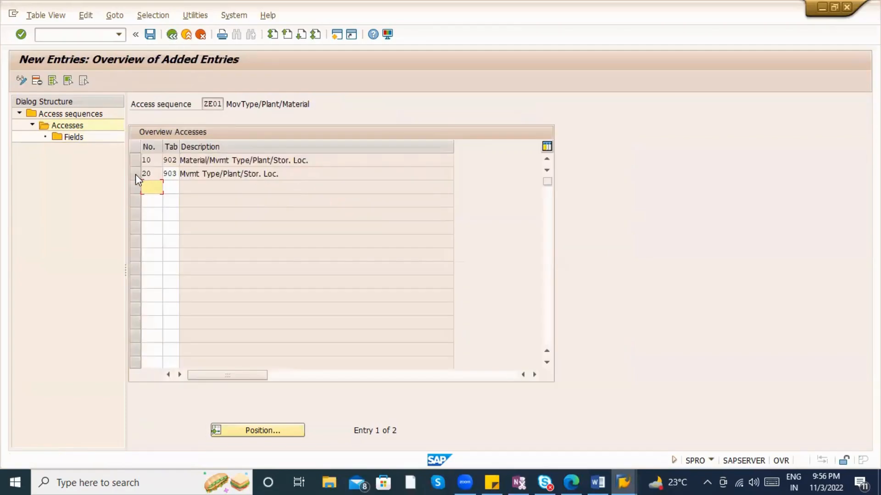
Step: Make the field assignment for access 20 with table 903, check its fields, and return to the accesses
{"action": "left_click", "coordinate": [135, 174]}
{"action": "double_click", "coordinate": [68, 137]}
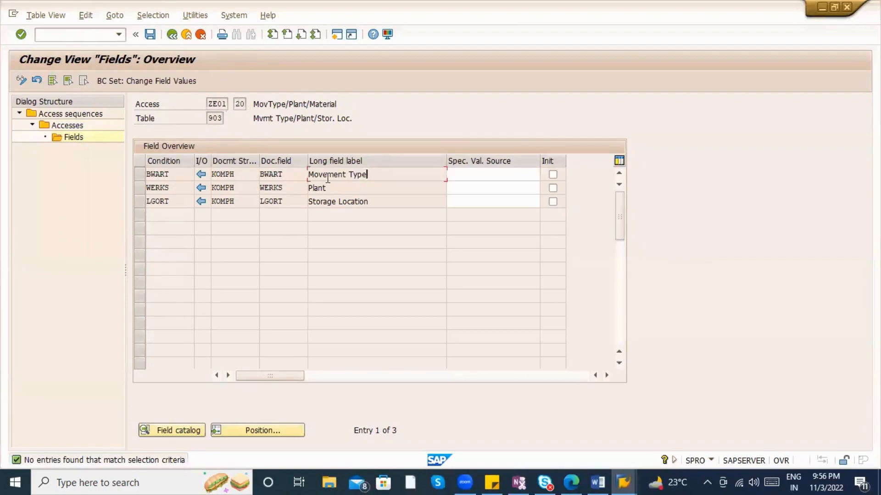
{"action": "left_click", "coordinate": [312, 118]}
{"action": "left_click", "coordinate": [338, 201]}
{"action": "left_click", "coordinate": [171, 40]}
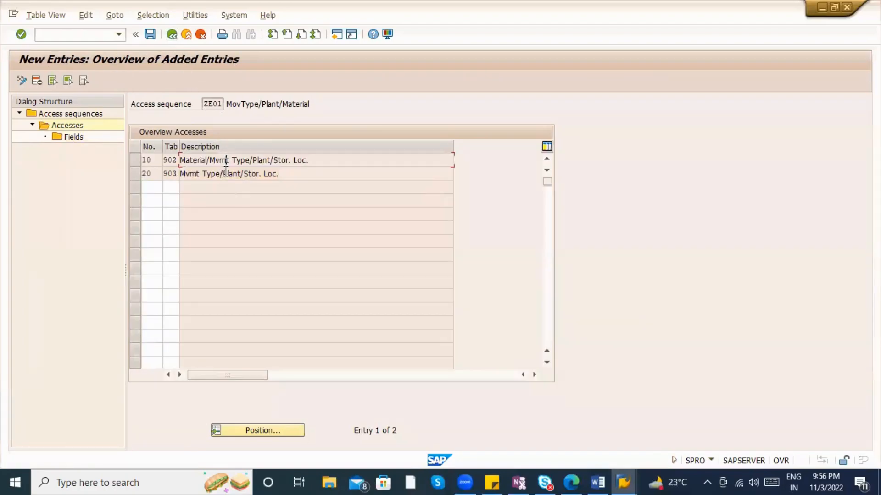
Step: Review the descriptions of both ZE01 accesses, save, and return to the access sequence overview
{"action": "left_click_drag", "start_coordinate": [307, 160], "coordinate": [157, 158]}
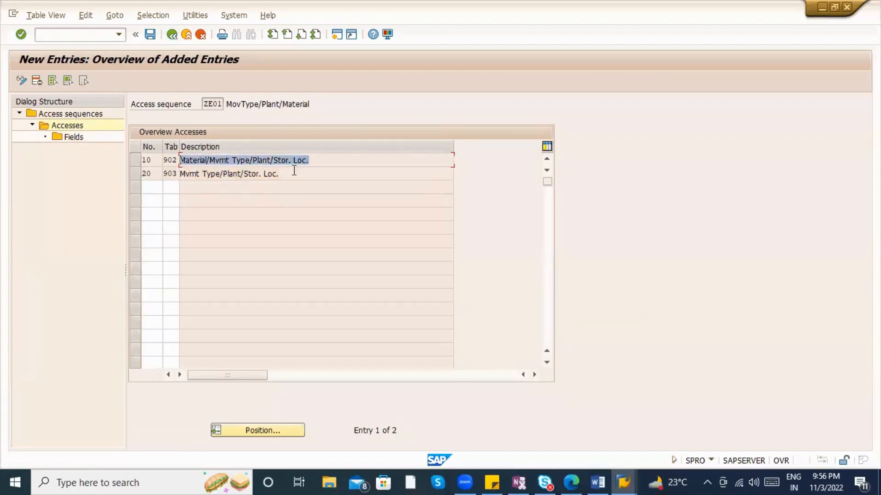
{"action": "left_click_drag", "start_coordinate": [278, 174], "coordinate": [171, 165]}
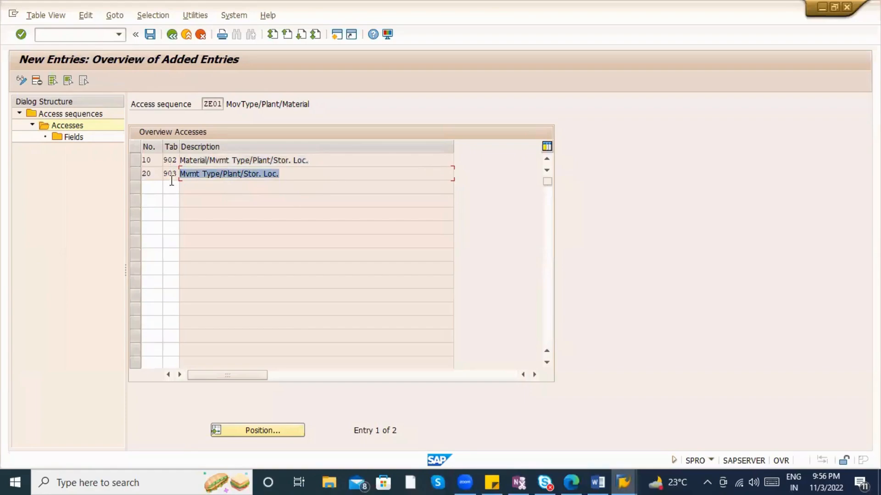
{"action": "left_click", "coordinate": [150, 36]}
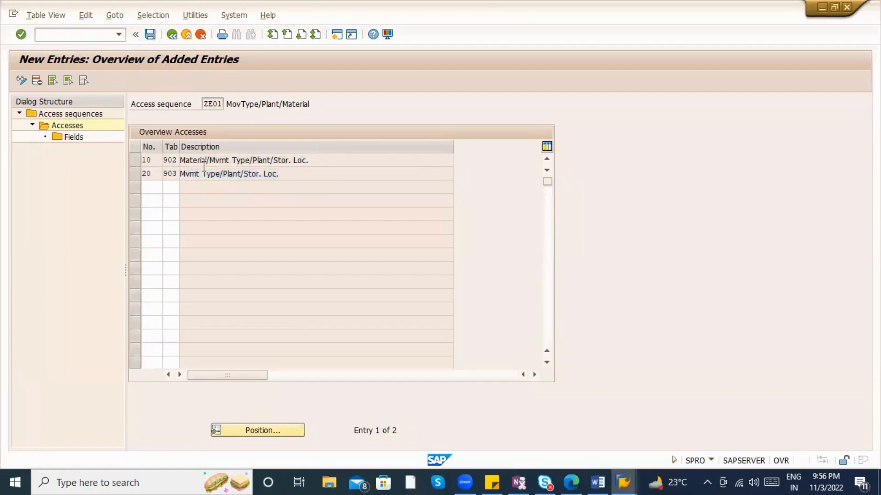
{"action": "left_click", "coordinate": [173, 35]}
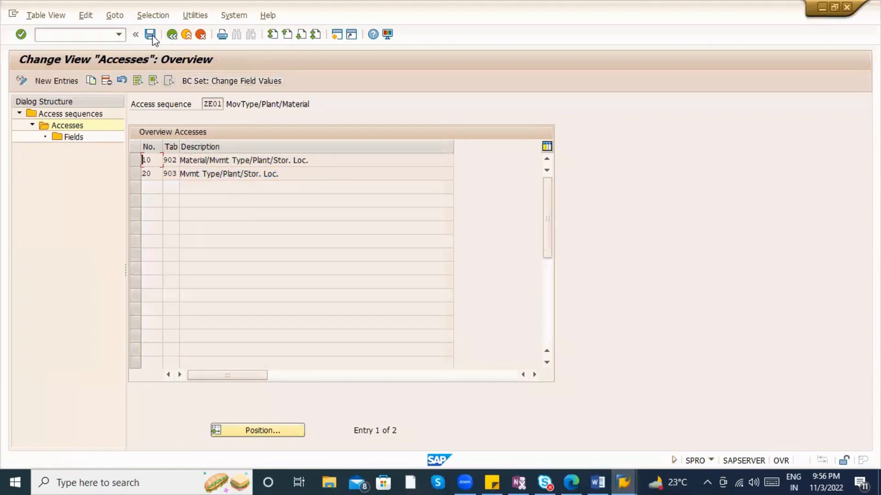
{"action": "left_click", "coordinate": [172, 35]}
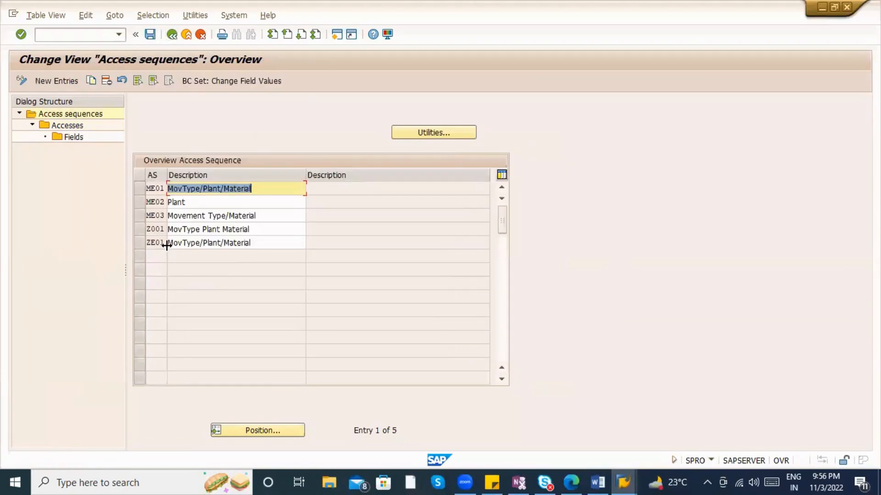
Step: Leave the access sequences saving the changes, and open the inventory management strategy types under batch determination
{"action": "left_click", "coordinate": [183, 243]}
{"action": "left_click", "coordinate": [182, 190]}
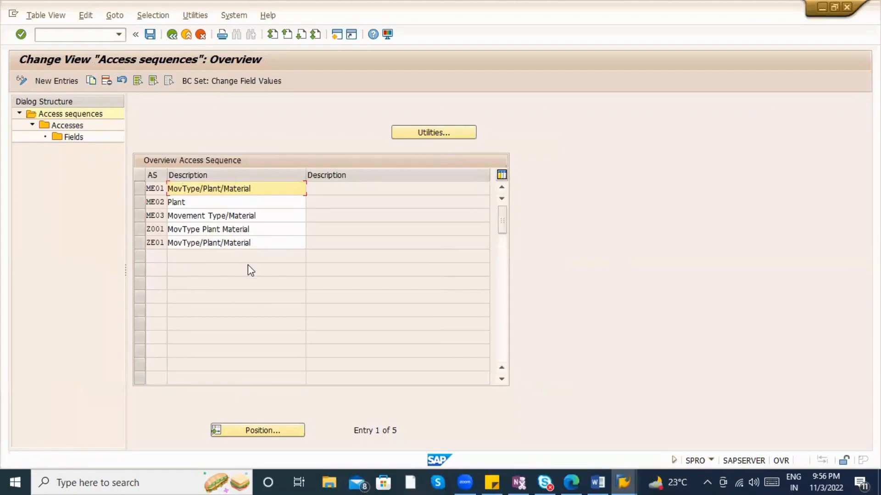
{"action": "left_click", "coordinate": [174, 39]}
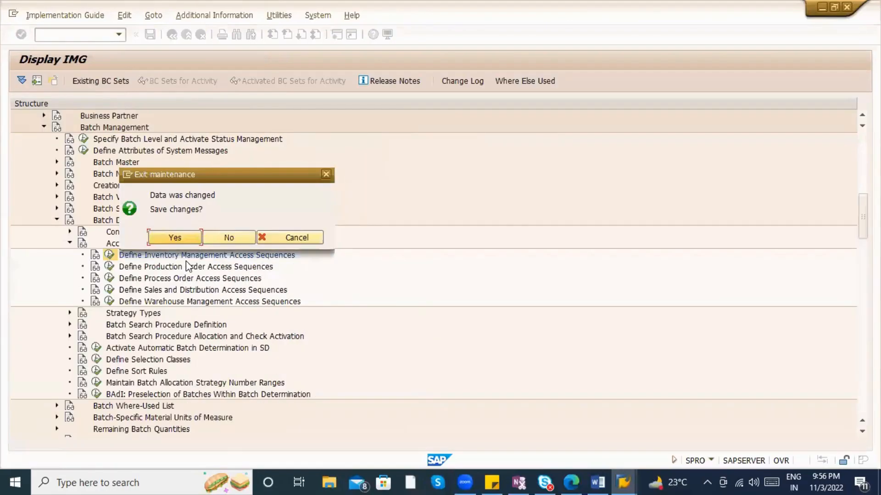
{"action": "left_click", "coordinate": [69, 243]}
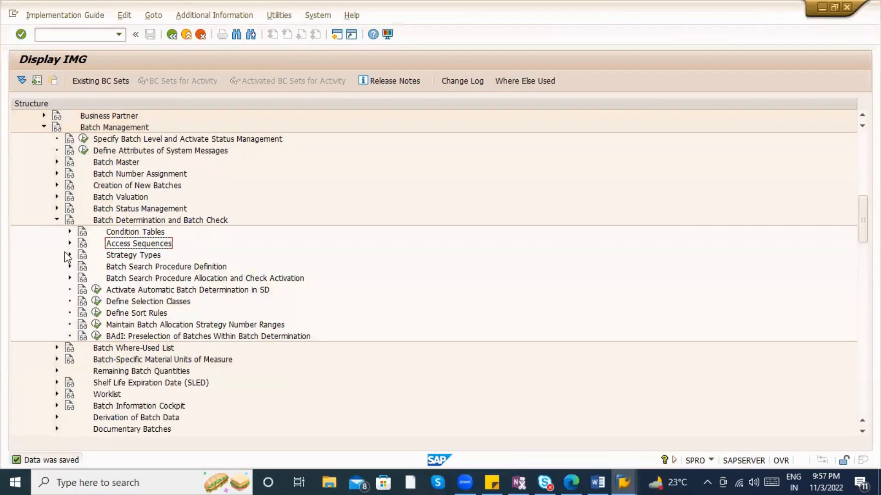
{"action": "left_click", "coordinate": [70, 255]}
{"action": "left_click", "coordinate": [110, 268]}
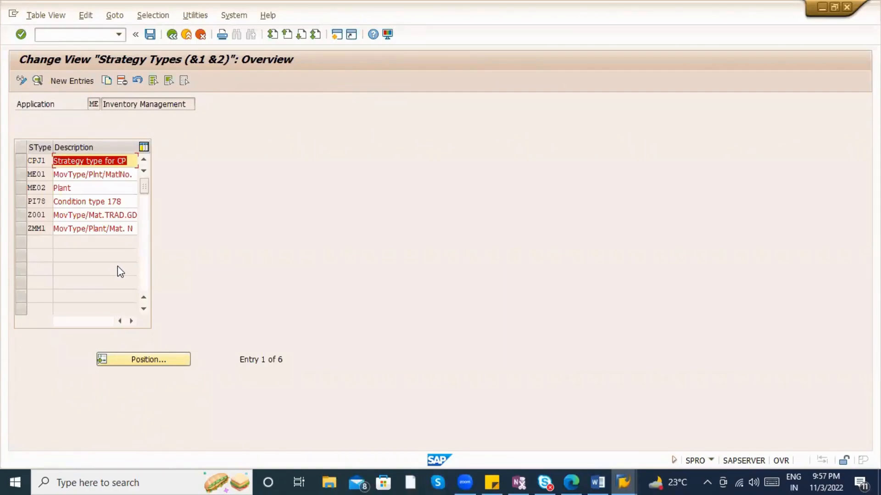
Step: Review strategy type ME01's description, access sequence, class type, class and sort sequence, and return to the overview
{"action": "double_click", "coordinate": [66, 177]}
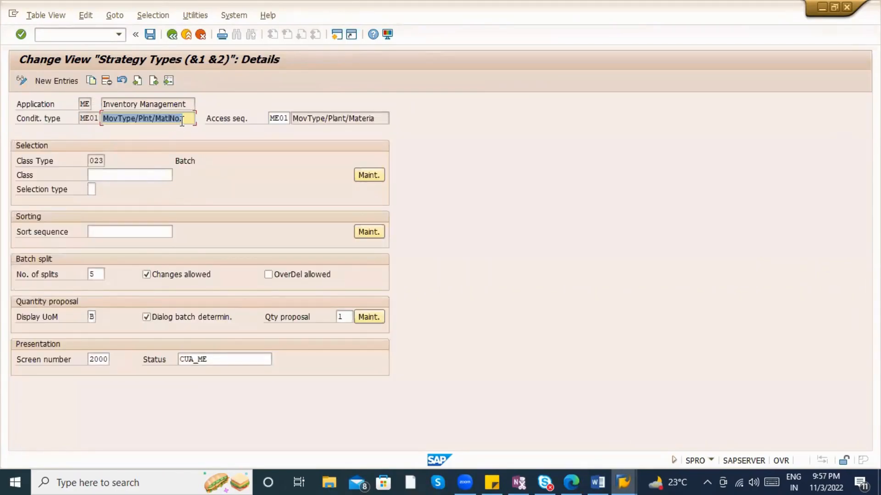
{"action": "left_click", "coordinate": [172, 150]}
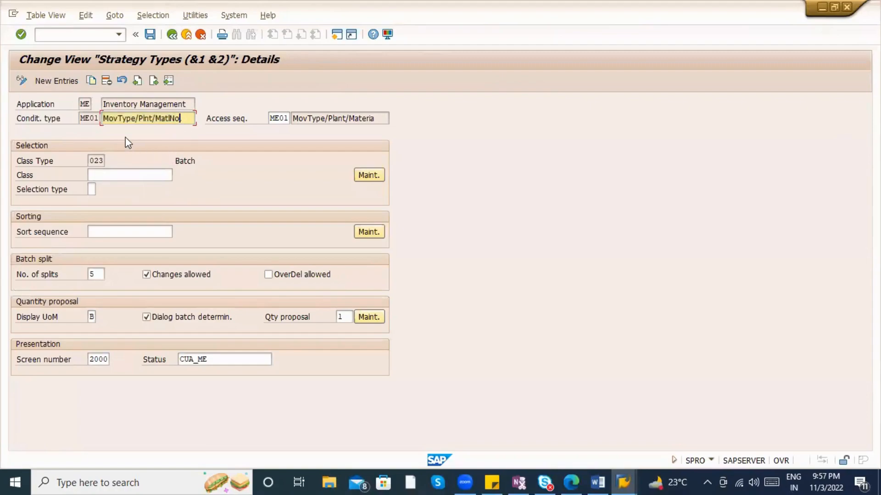
{"action": "left_click_drag", "start_coordinate": [104, 118], "coordinate": [181, 121]}
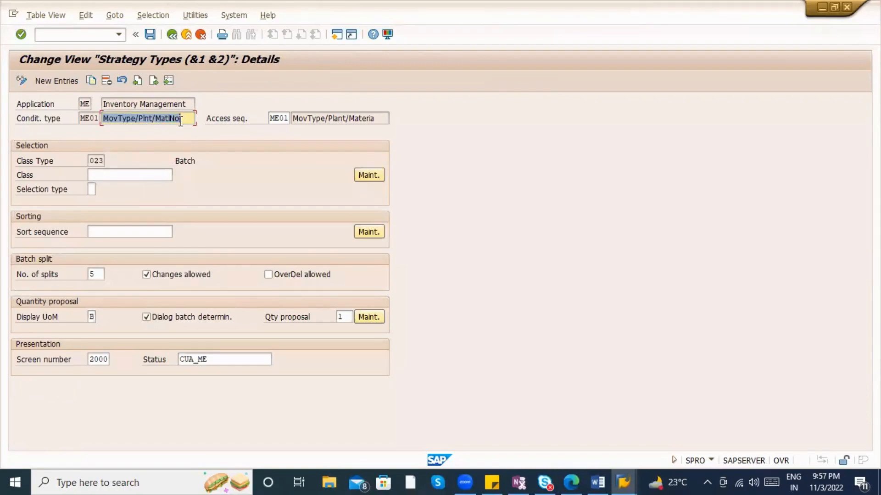
{"action": "left_click", "coordinate": [289, 120]}
{"action": "left_click", "coordinate": [186, 160]}
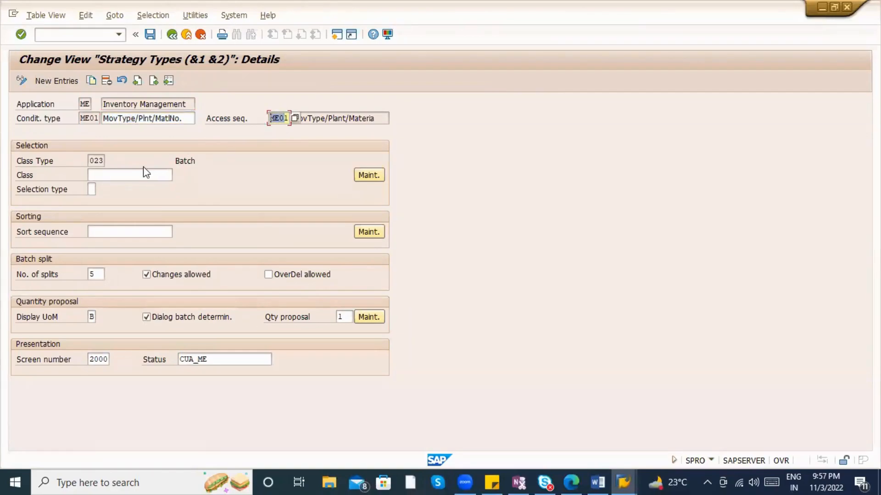
{"action": "left_click", "coordinate": [91, 164]}
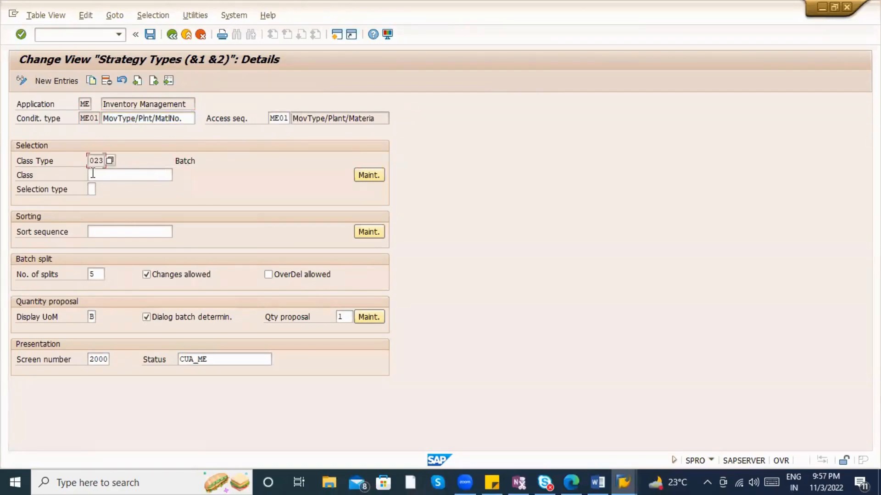
{"action": "left_click", "coordinate": [93, 174]}
{"action": "left_click", "coordinate": [112, 231]}
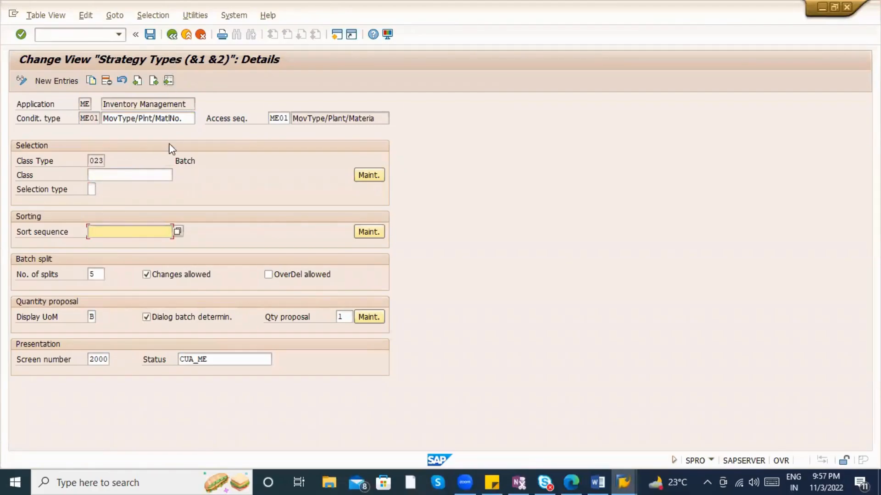
{"action": "left_click", "coordinate": [172, 34]}
Step: Look into strategy type ME02, and examine the selection class and sort sequence of Z001, returning to the overview
{"action": "double_click", "coordinate": [111, 188]}
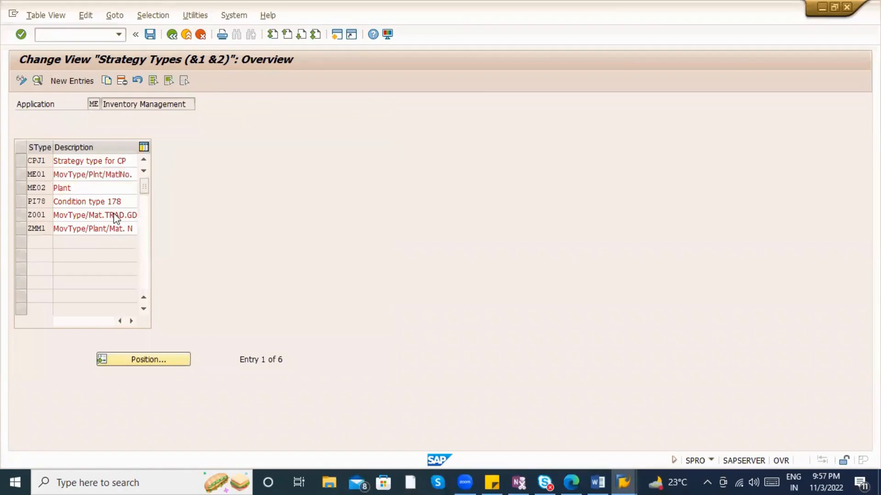
{"action": "left_click", "coordinate": [173, 35]}
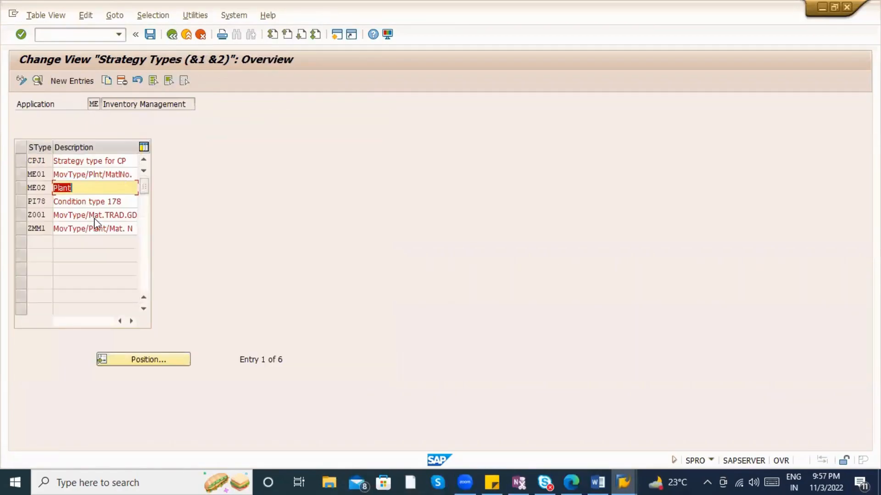
{"action": "double_click", "coordinate": [97, 216]}
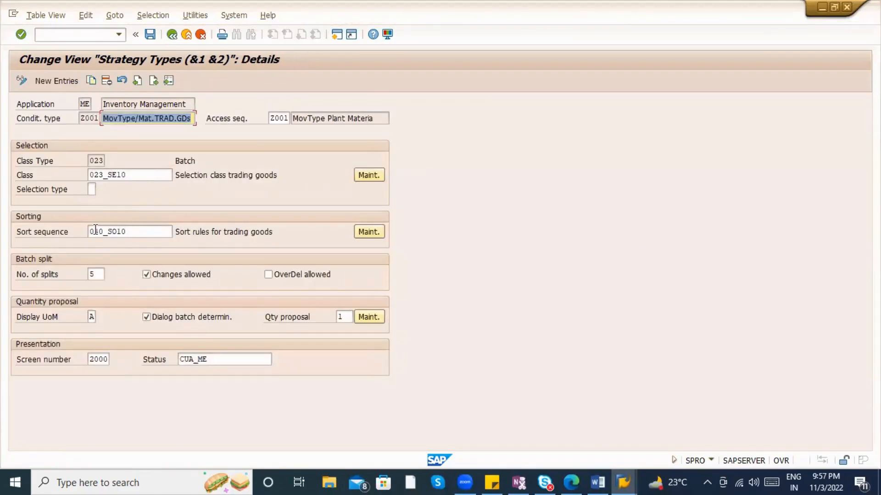
{"action": "double_click", "coordinate": [92, 231]}
{"action": "double_click", "coordinate": [120, 232]}
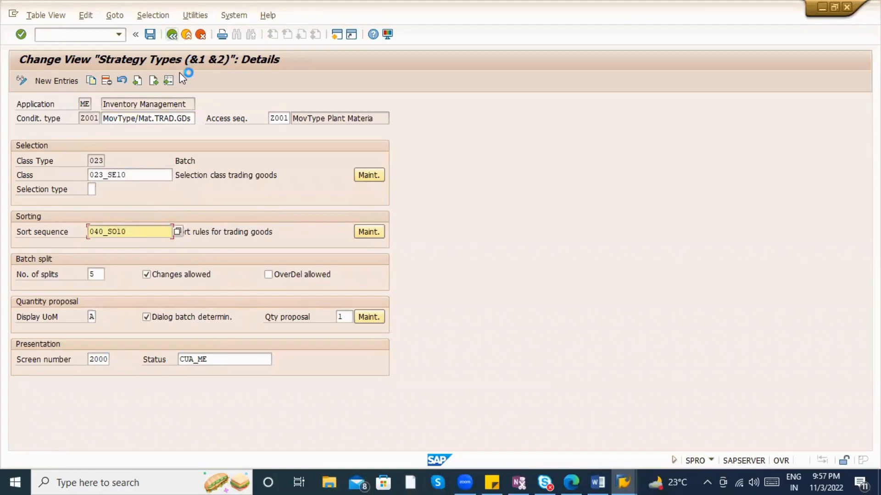
{"action": "left_click", "coordinate": [173, 36]}
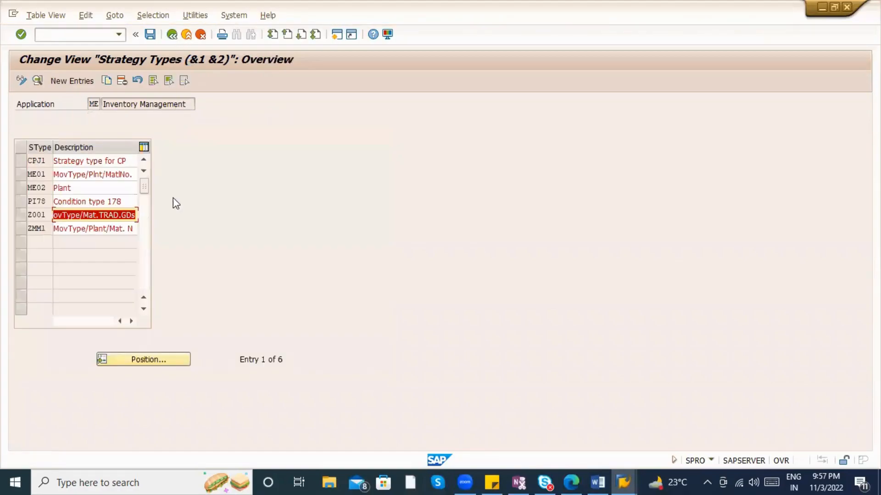
Step: Recheck the details of strategy type ME01 and copy it as new strategy type ZE01
{"action": "double_click", "coordinate": [65, 174]}
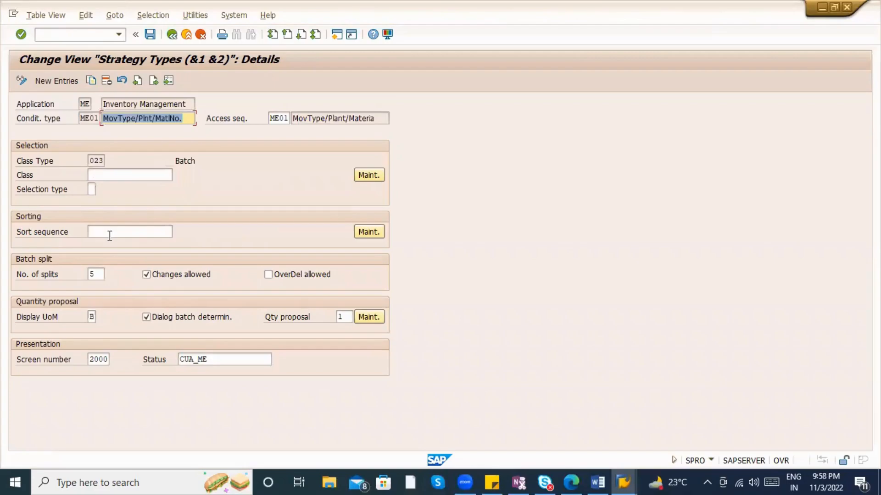
{"action": "left_click", "coordinate": [172, 36]}
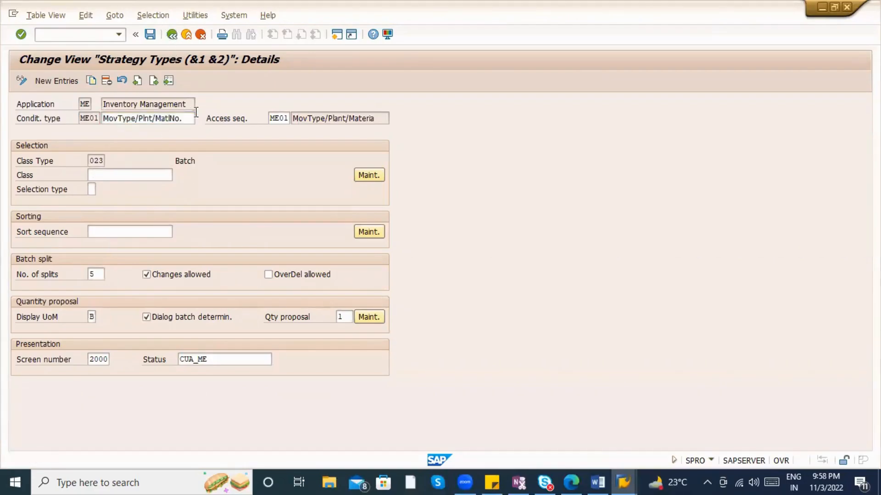
{"action": "double_click", "coordinate": [21, 174]}
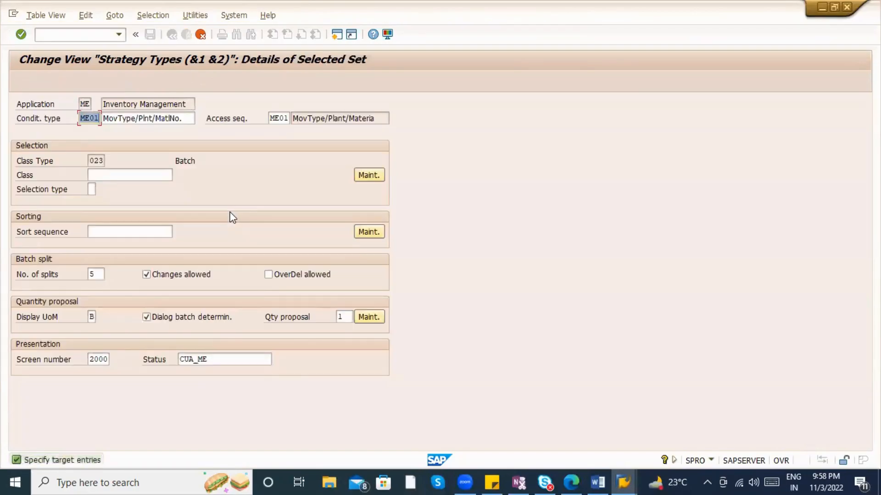
{"action": "type", "text": "ZE01"}
{"action": "key", "text": "Return"}
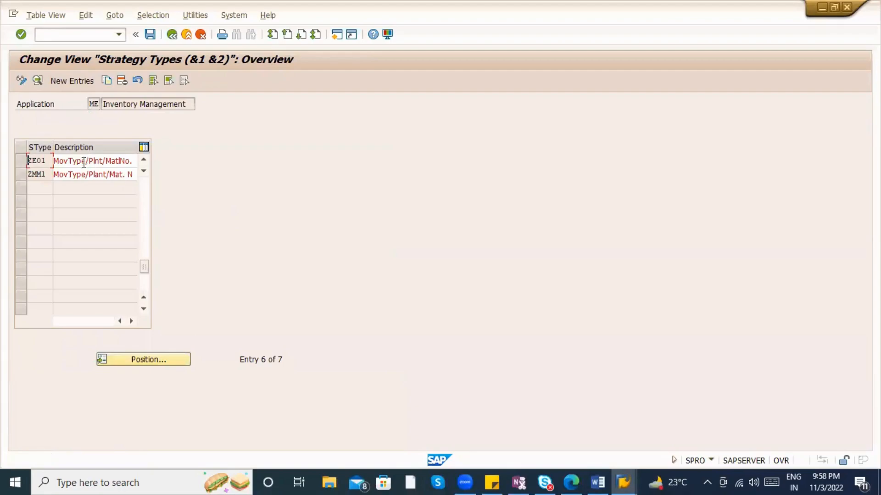
Step: Change the description of strategy type ZE01 to "Mat/Mov/Plant/Storag" and save it
{"action": "left_click", "coordinate": [83, 163]}
{"action": "left_click_drag", "start_coordinate": [129, 161], "coordinate": [32, 161]}
{"action": "key", "text": "Delete"}
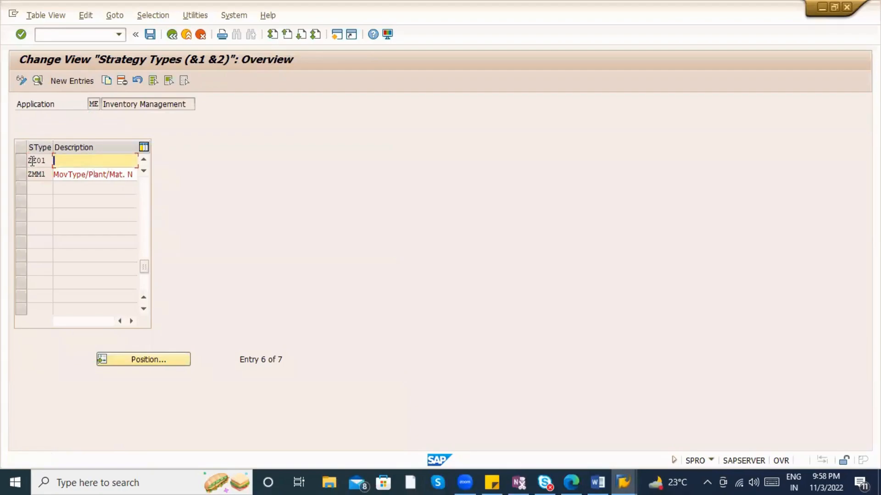
{"action": "type", "text": "Mat/Mov/Plant/Storag"}
{"action": "key", "text": "Return"}
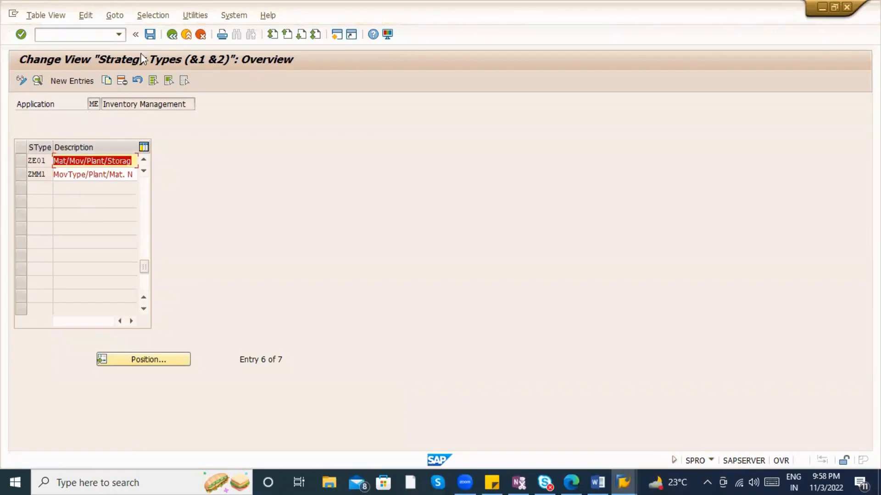
{"action": "left_click", "coordinate": [150, 37]}
{"action": "left_click", "coordinate": [192, 218]}
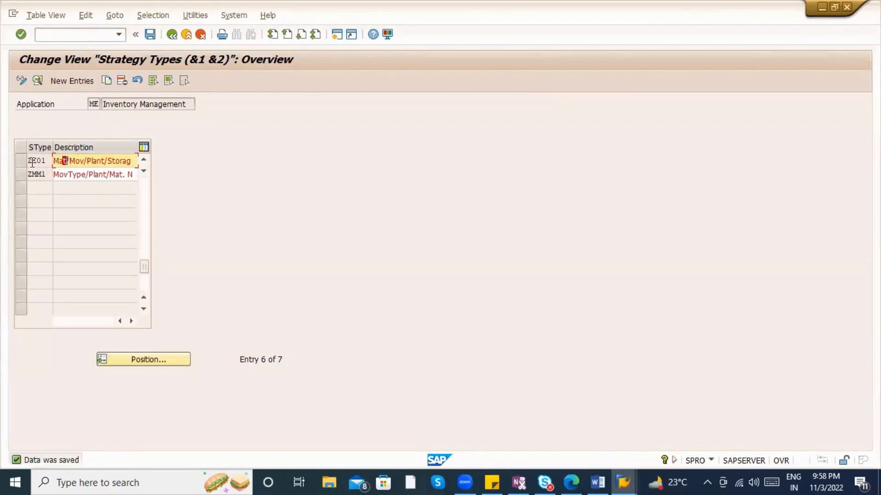
Step: Assign access sequence ZE01 to strategy type ZE01 in its details and save
{"action": "left_click", "coordinate": [38, 81]}
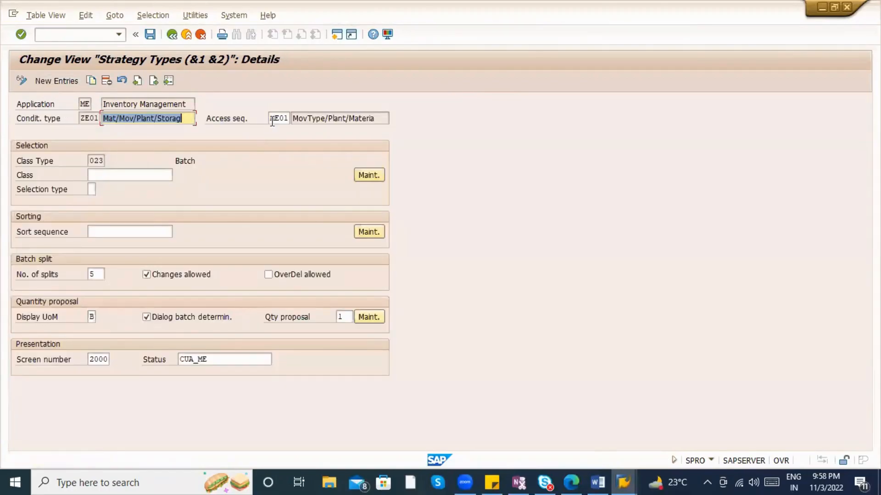
{"action": "left_click", "coordinate": [282, 120]}
{"action": "left_click", "coordinate": [294, 121]}
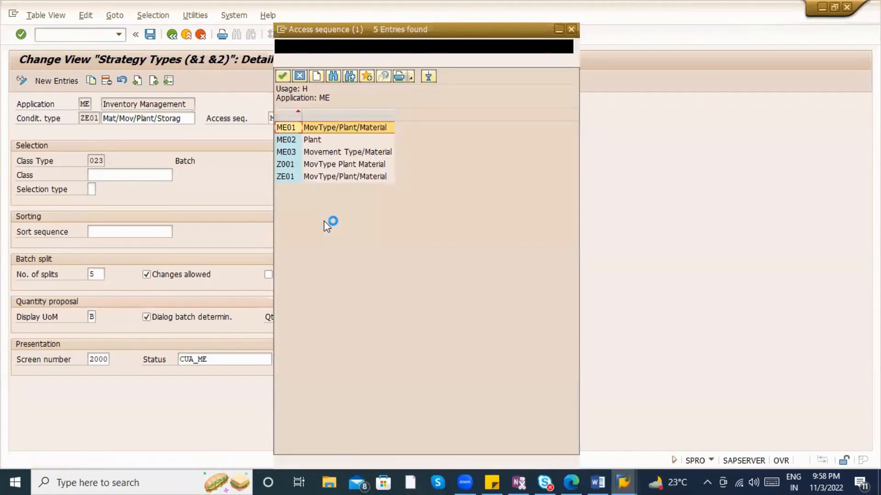
{"action": "double_click", "coordinate": [321, 178]}
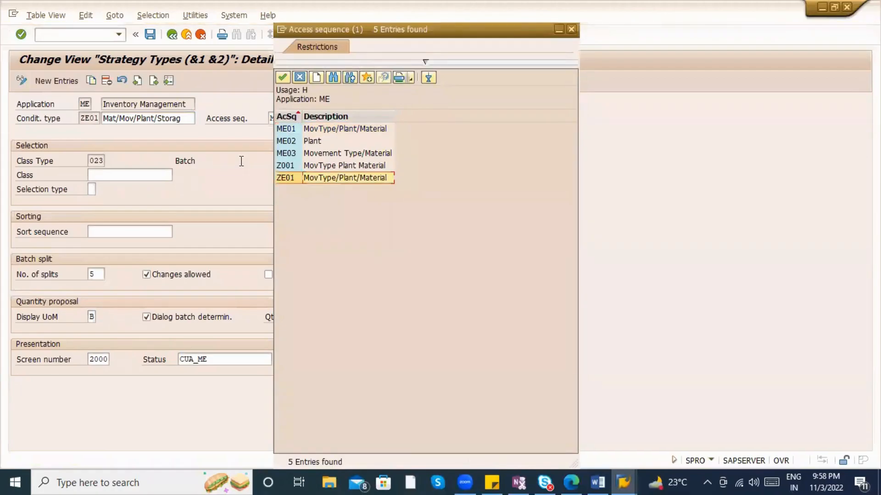
{"action": "left_click", "coordinate": [151, 38]}
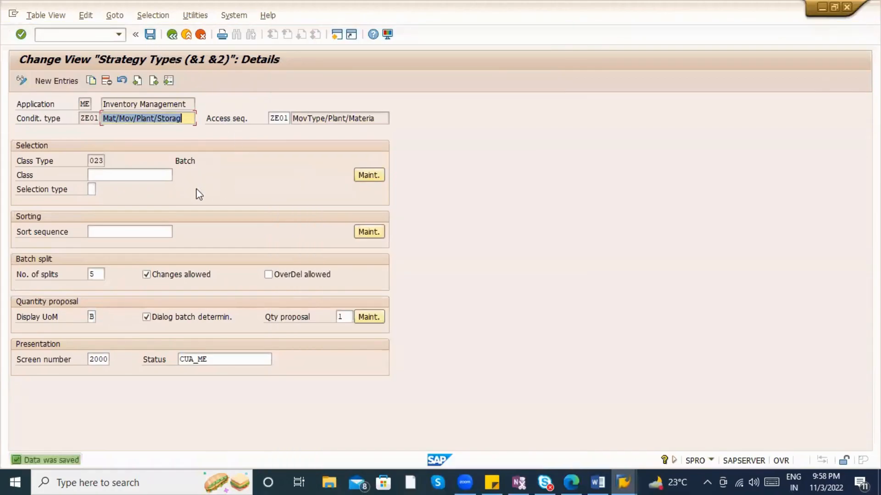
Step: Check the condition type and the assigned access sequence in the ZE01 strategy type details
{"action": "left_click_drag", "start_coordinate": [81, 121], "coordinate": [101, 120]}
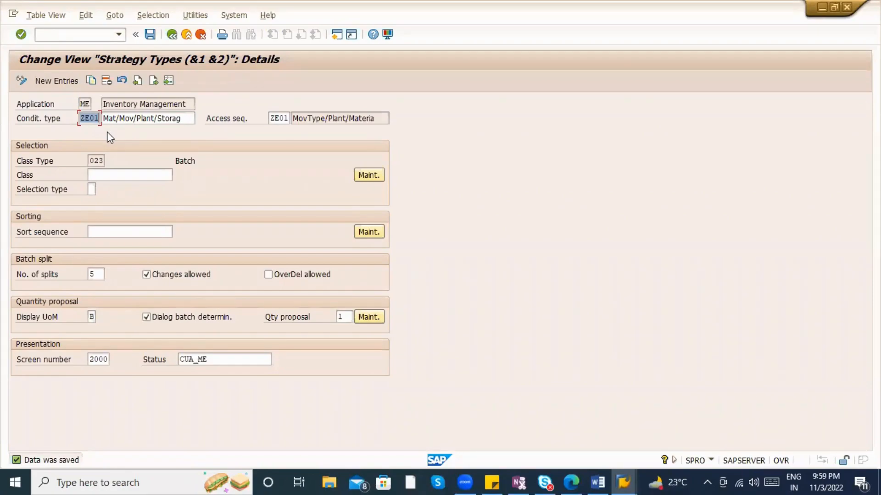
{"action": "left_click", "coordinate": [351, 115]}
{"action": "left_click", "coordinate": [287, 120]}
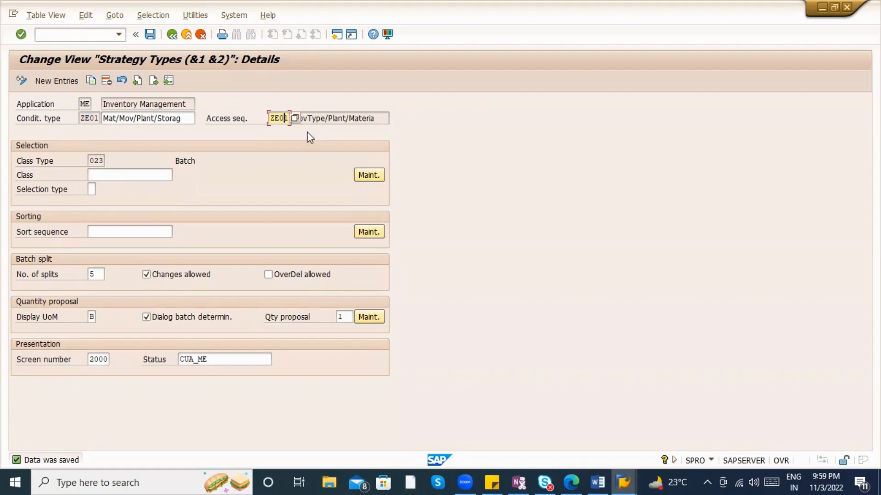
{"action": "left_click", "coordinate": [323, 118]}
{"action": "left_click", "coordinate": [384, 123]}
{"action": "left_click_drag", "start_coordinate": [307, 108], "coordinate": [277, 107]}
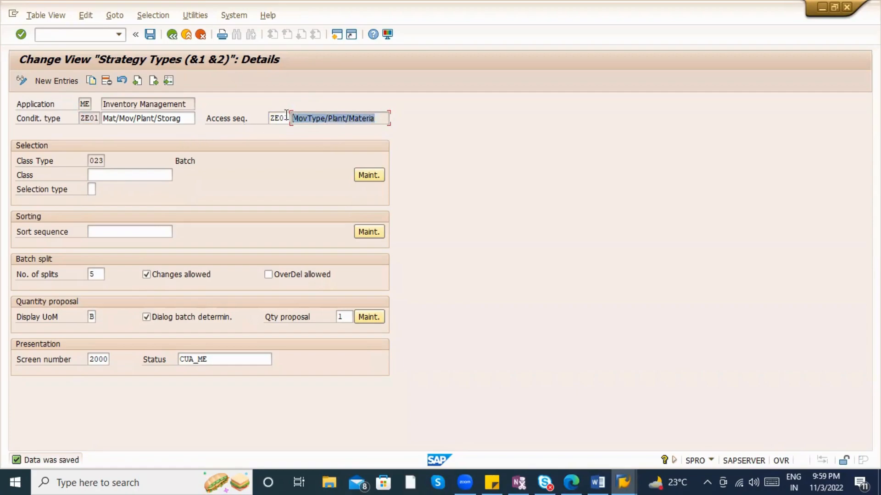
{"action": "left_click", "coordinate": [286, 118]}
Step: Examine the selection class and sort sequence fields of strategy type ZE01, and save the entry again
{"action": "left_click", "coordinate": [100, 176]}
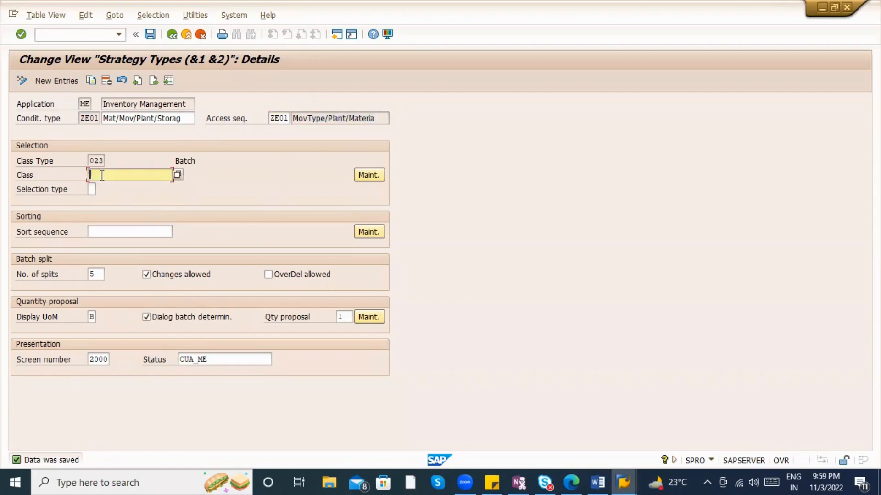
{"action": "key", "text": "ctrl+s"}
{"action": "left_click", "coordinate": [124, 231]}
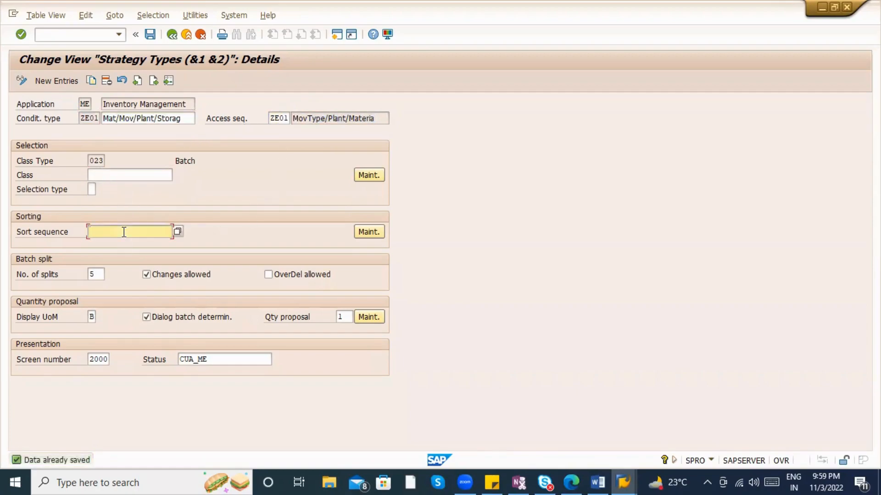
{"action": "left_click", "coordinate": [118, 175]}
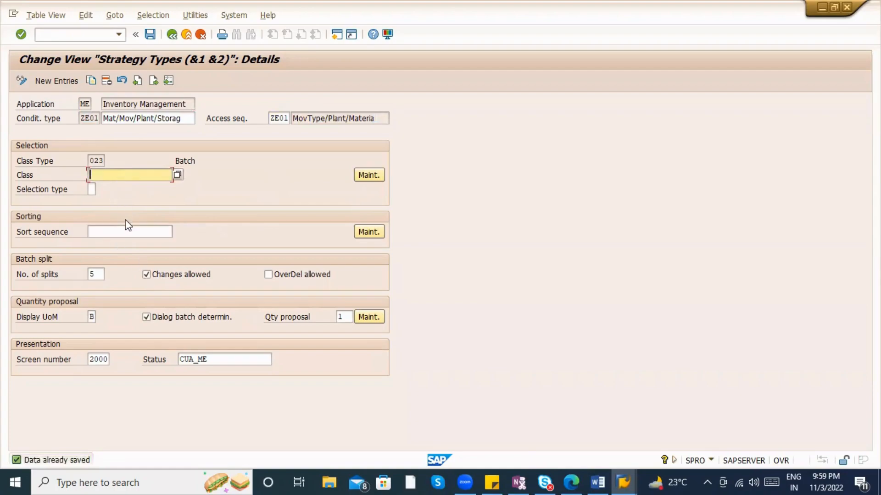
{"action": "left_click", "coordinate": [130, 232]}
{"action": "left_click", "coordinate": [132, 173]}
Step: Open class maintenance with transaction CL02 in a new session
{"action": "left_click", "coordinate": [42, 28]}
{"action": "type", "text": "/od"}
{"action": "type", "text": "l02"}
{"action": "key", "text": "Return"}
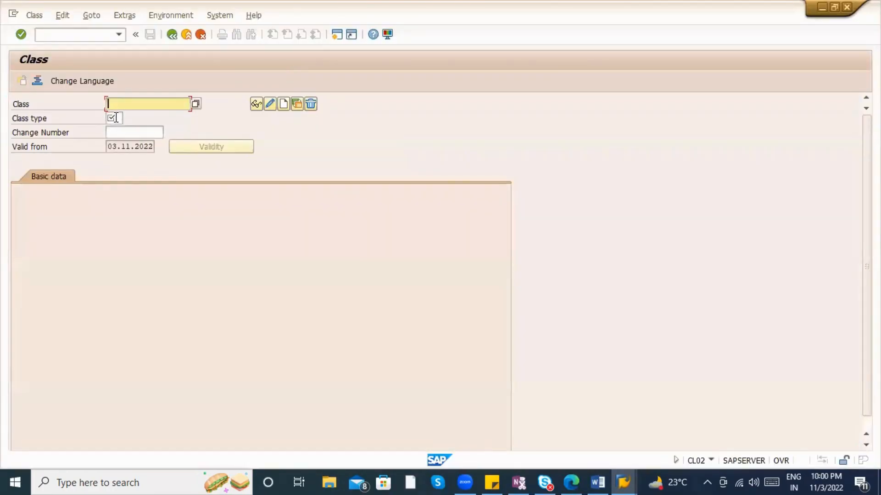
Step: Enter class ZIM_BATCH with class type 023 in class maintenance and check whether it exists
{"action": "type", "text": "ZIM-BATCH"}
{"action": "key", "text": "Tab"}
{"action": "key", "text": "Tab"}
{"action": "key", "text": "Tab"}
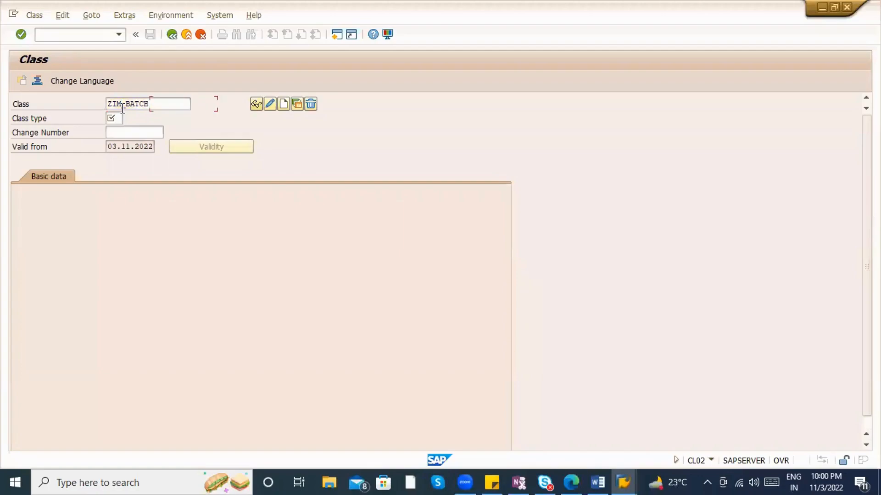
{"action": "key", "text": "Tab"}
{"action": "key", "text": "Tab"}
{"action": "key", "text": "Tab"}
{"action": "type", "text": "023"}
{"action": "key", "text": "Return"}
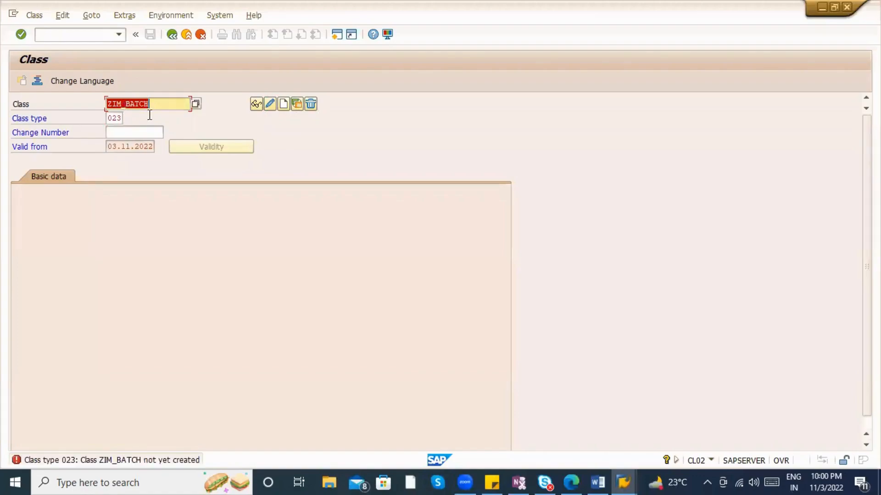
Step: Start creating class ZIM_BATCH with the description Batch Class and open its characteristics assignment
{"action": "left_click", "coordinate": [282, 104]}
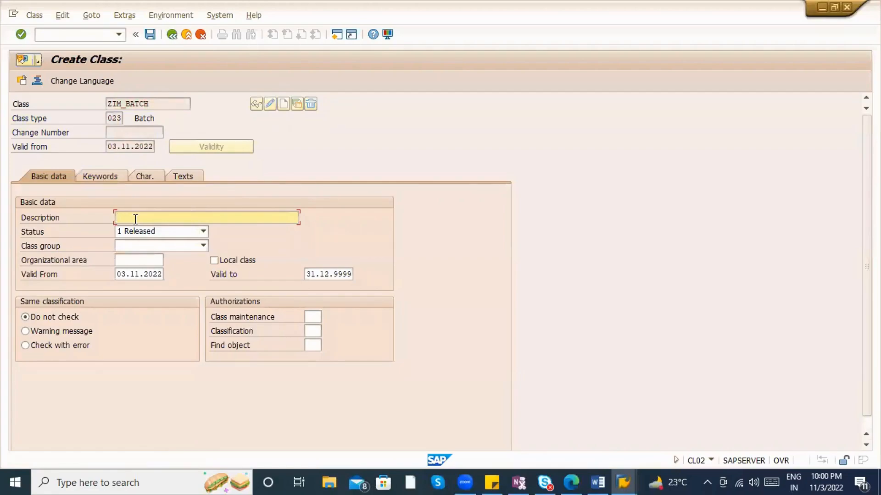
{"action": "type", "text": "Batch Class"}
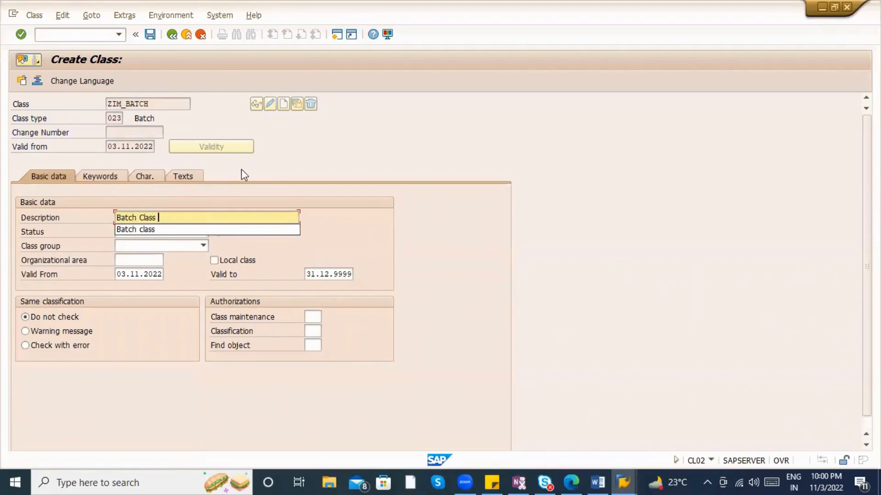
{"action": "key", "text": "Return"}
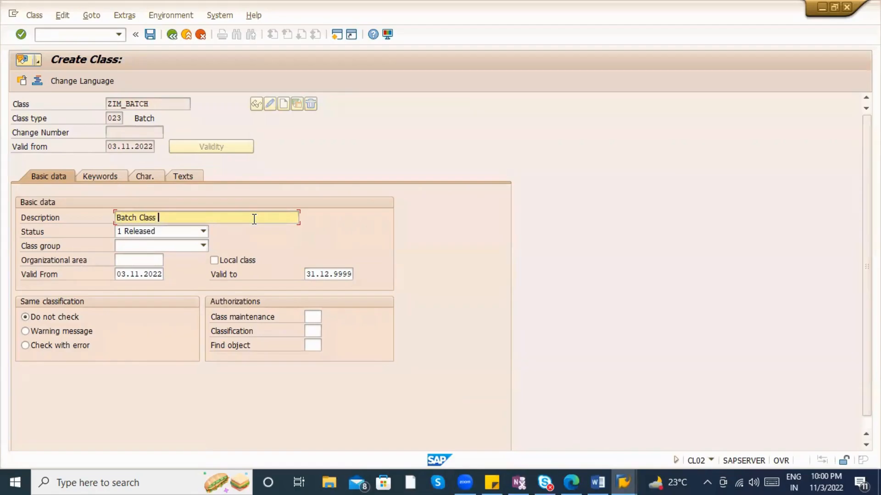
{"action": "left_click", "coordinate": [134, 179]}
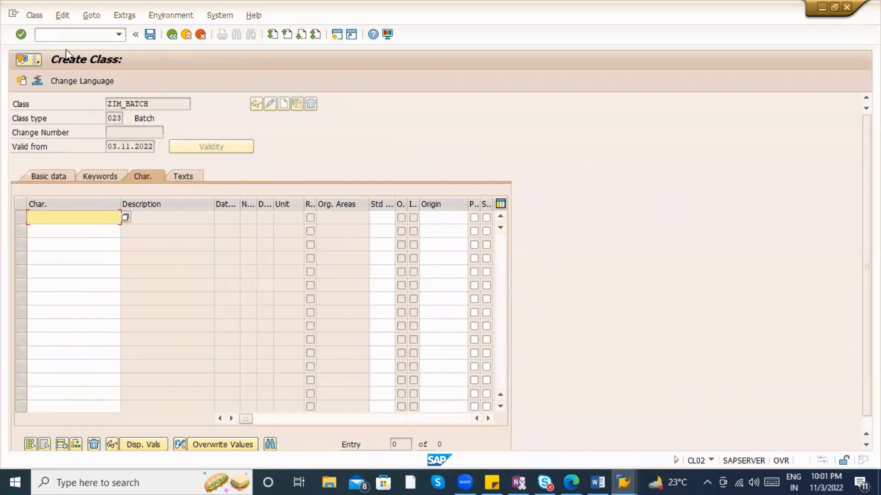
Step: Open characteristic management with transaction CT04 in a new session and display characteristic LOBM_VFDAT
{"action": "left_click", "coordinate": [65, 36]}
{"action": "type", "text": "/oct04"}
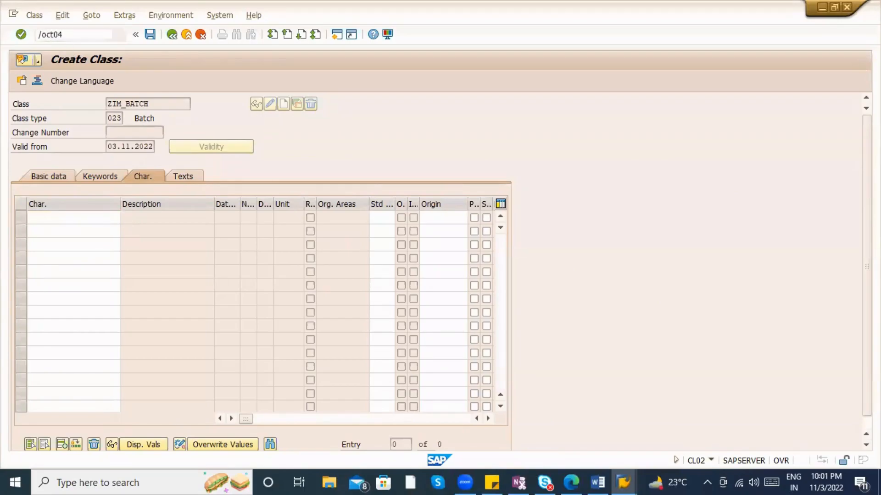
{"action": "key", "text": "Return"}
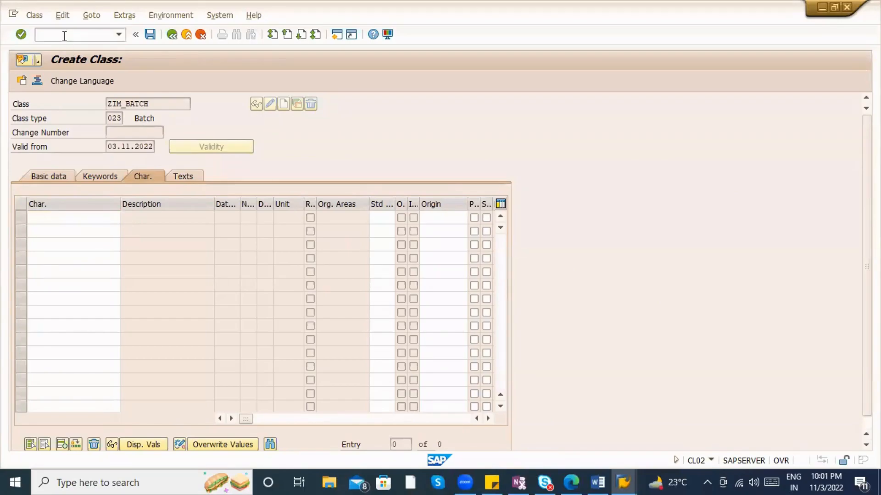
{"action": "type", "text": "LC"}
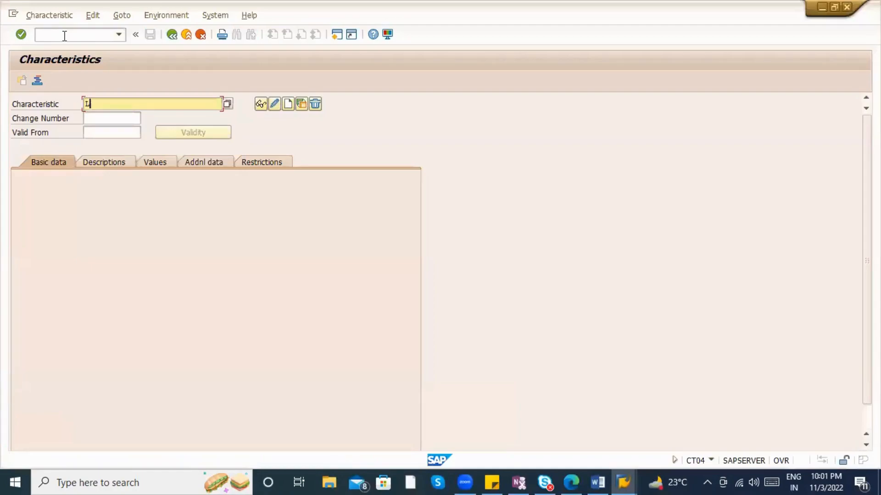
{"action": "type", "text": "BM_VFDAT"}
{"action": "key", "text": "Return"}
{"action": "left_click", "coordinate": [306, 373]}
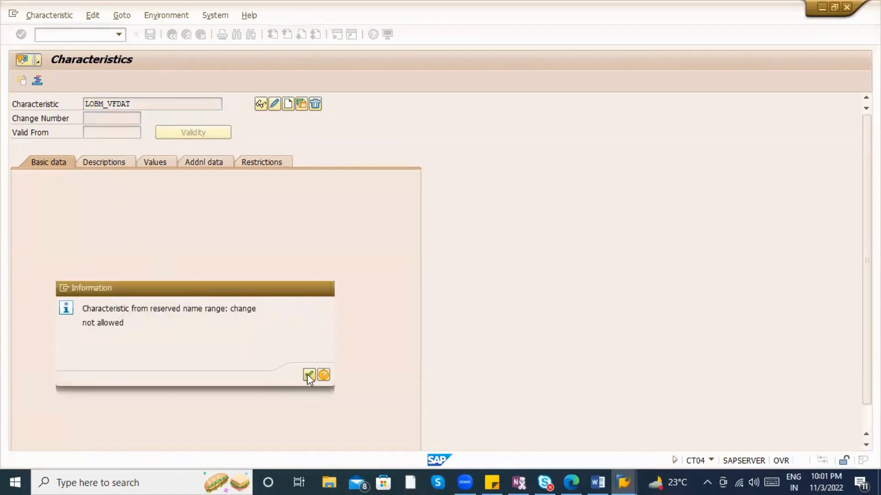
Step: Check the allowed values of LOBM_VFDAT and the table and field it references in the additional data
{"action": "left_click", "coordinate": [180, 162]}
{"action": "left_click", "coordinate": [165, 163]}
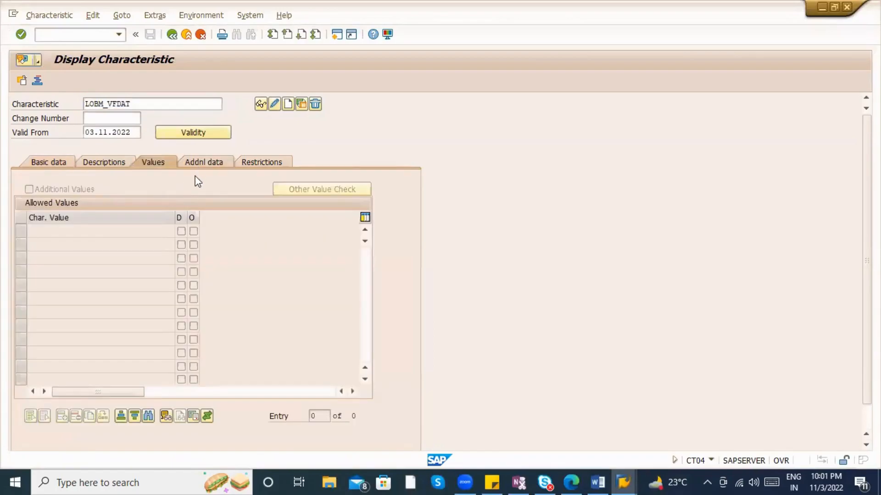
{"action": "left_click", "coordinate": [198, 165]}
{"action": "left_click", "coordinate": [104, 204]}
{"action": "double_click", "coordinate": [104, 205]}
{"action": "left_click_drag", "start_coordinate": [290, 201], "coordinate": [257, 205]}
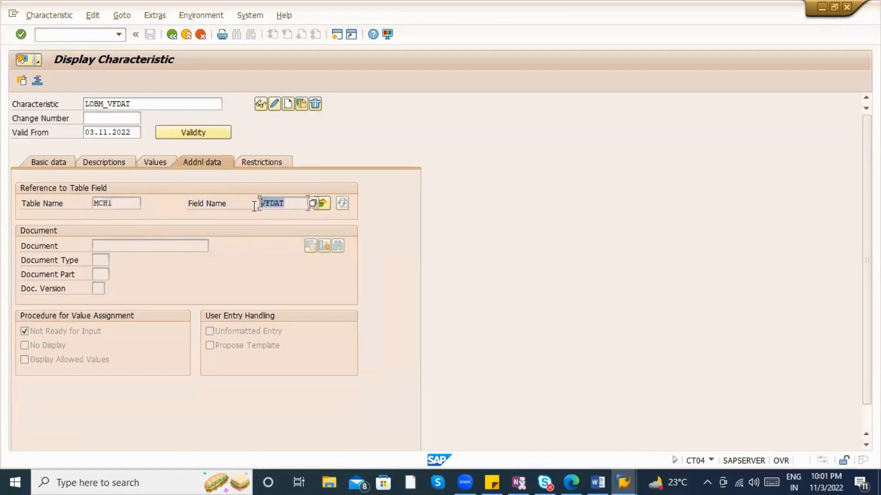
Step: Open transaction SE16N in a new session and load the field list of table MCH1
{"action": "left_click", "coordinate": [96, 38]}
{"action": "type", "text": "/nmsc3n"}
{"action": "key", "text": "Return"}
{"action": "type", "text": "mch1"}
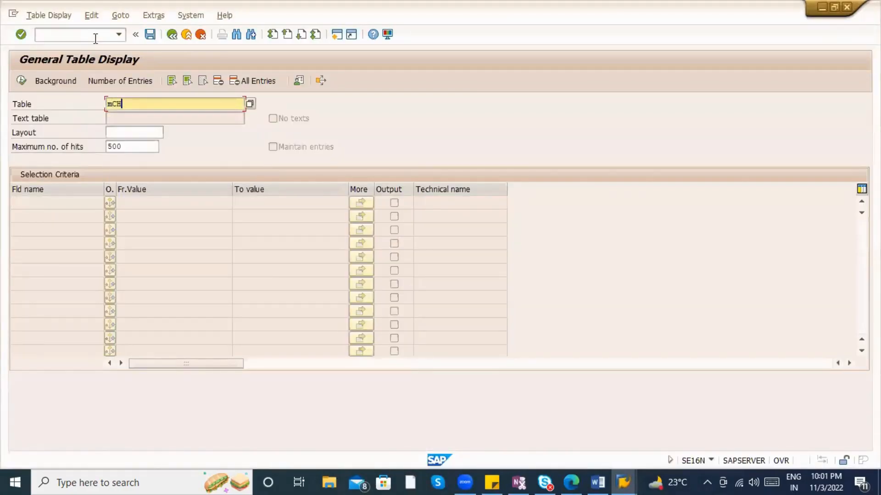
{"action": "key", "text": "Return"}
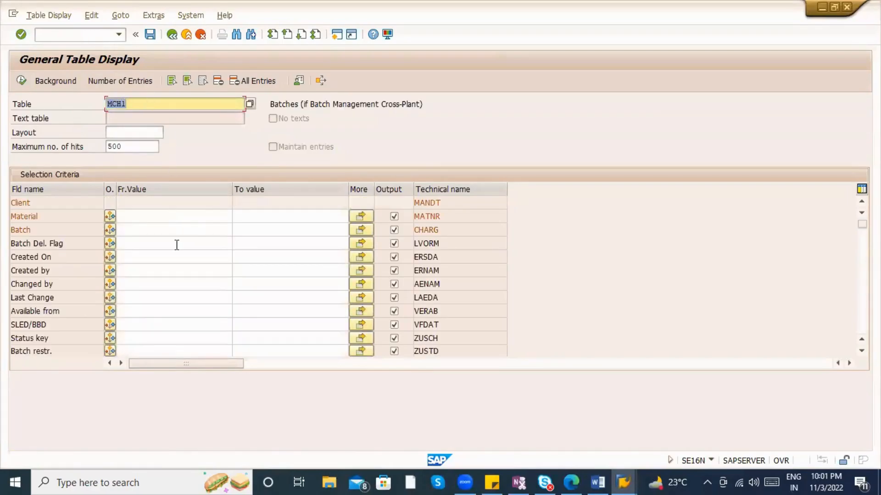
Step: Compare the field referenced by LOBM_VFDAT with the SLED/BBD field and its technical name in table MCH1
{"action": "key", "text": "alt+Tab"}
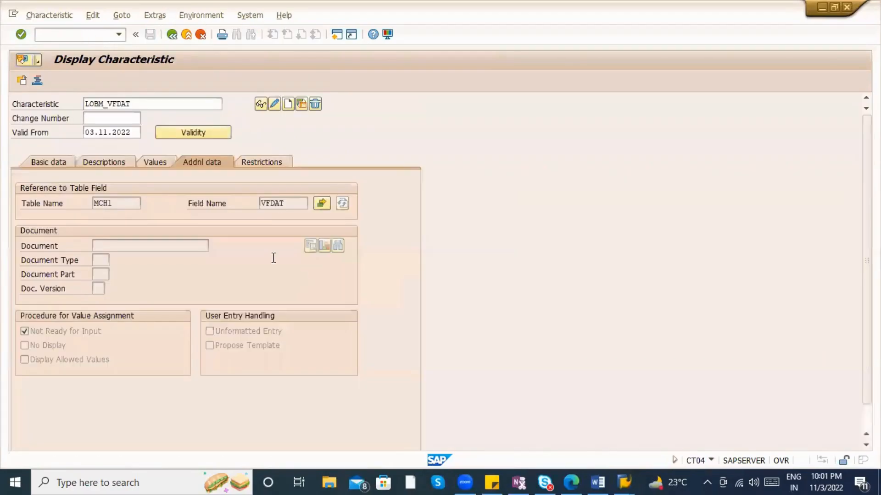
{"action": "key", "text": "alt+Tab"}
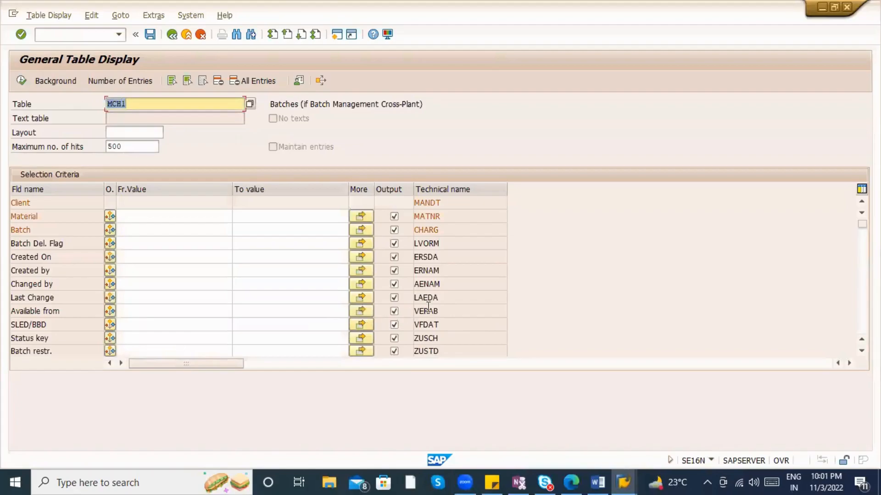
{"action": "left_click", "coordinate": [453, 295]}
{"action": "scroll", "coordinate": [454, 301], "scroll_direction": "down", "scroll_amount": 1}
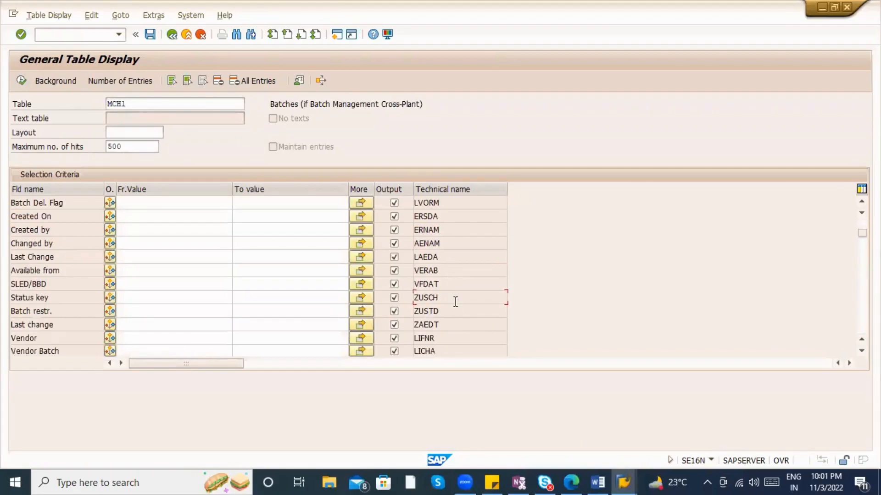
{"action": "left_click", "coordinate": [446, 285]}
{"action": "left_click_drag", "start_coordinate": [51, 285], "coordinate": [8, 286]}
{"action": "left_click_drag", "start_coordinate": [444, 284], "coordinate": [413, 284]}
{"action": "left_click_drag", "start_coordinate": [54, 284], "coordinate": [7, 284]}
{"action": "scroll", "coordinate": [69, 316], "scroll_direction": "up", "scroll_amount": 3}
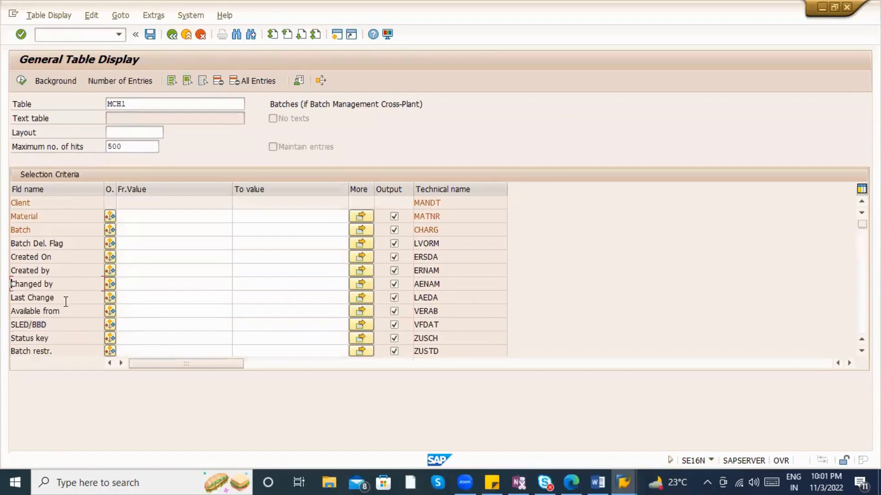
Step: Review the other MCH1 fields, including vendor, vendor batch and last goods receipt with its technical name
{"action": "scroll", "coordinate": [66, 304], "scroll_direction": "down", "scroll_amount": 2}
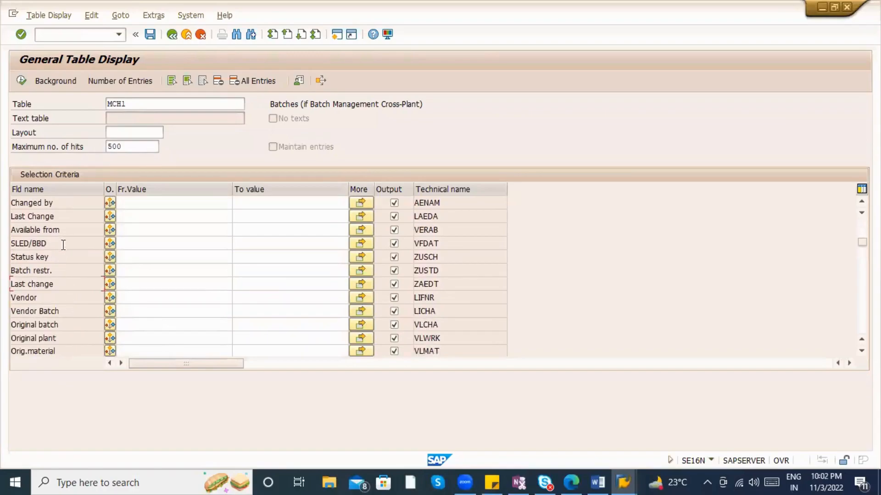
{"action": "left_click_drag", "start_coordinate": [45, 299], "coordinate": [7, 299]}
{"action": "left_click_drag", "start_coordinate": [63, 312], "coordinate": [5, 316]}
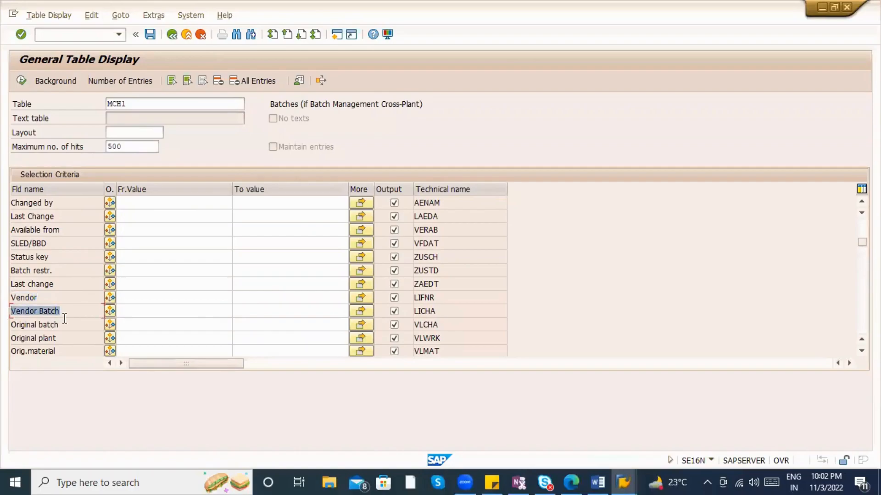
{"action": "scroll", "coordinate": [65, 318], "scroll_direction": "down", "scroll_amount": 1}
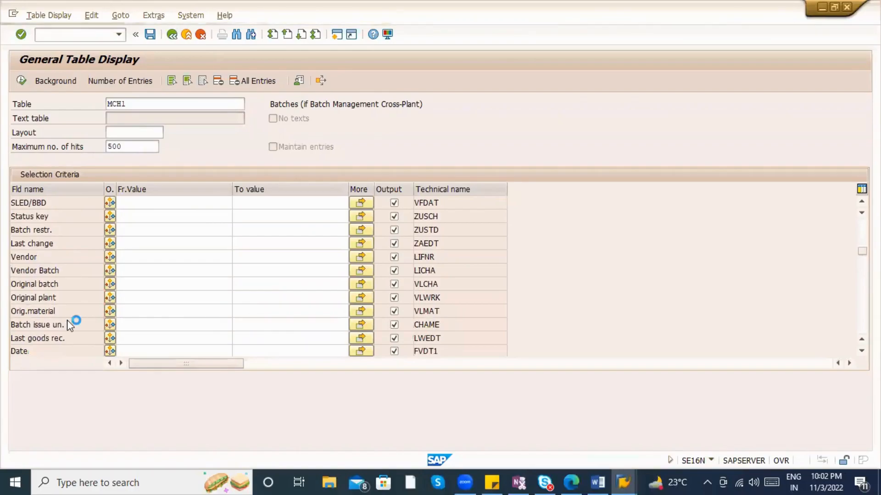
{"action": "scroll", "coordinate": [68, 324], "scroll_direction": "down", "scroll_amount": 1}
{"action": "left_click", "coordinate": [70, 316]}
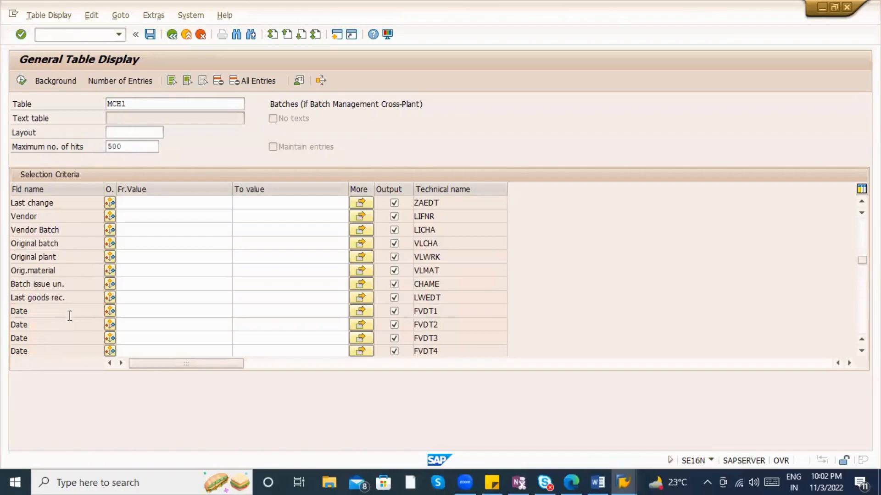
{"action": "scroll", "coordinate": [69, 315], "scroll_direction": "down", "scroll_amount": 1}
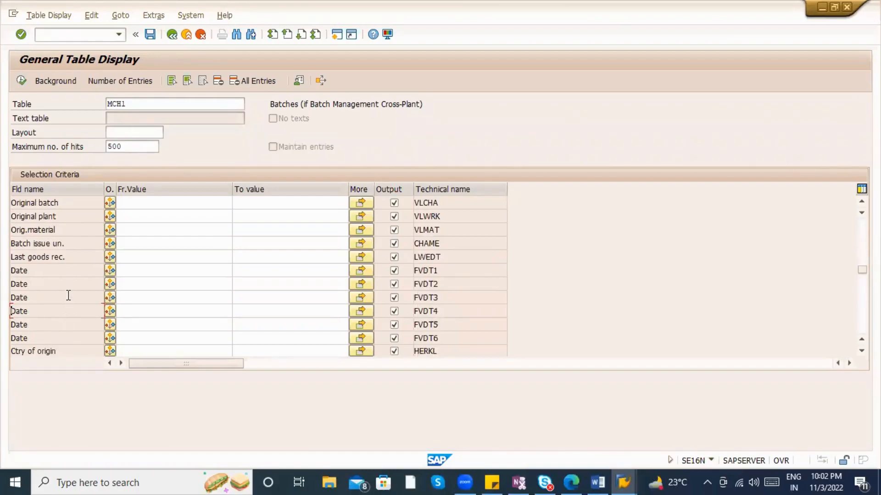
{"action": "left_click_drag", "start_coordinate": [66, 257], "coordinate": [6, 259]}
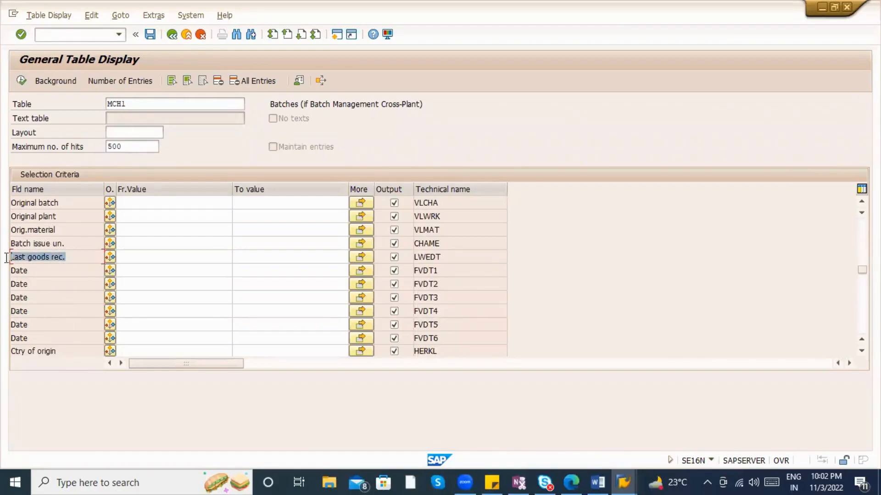
{"action": "left_click", "coordinate": [443, 257]}
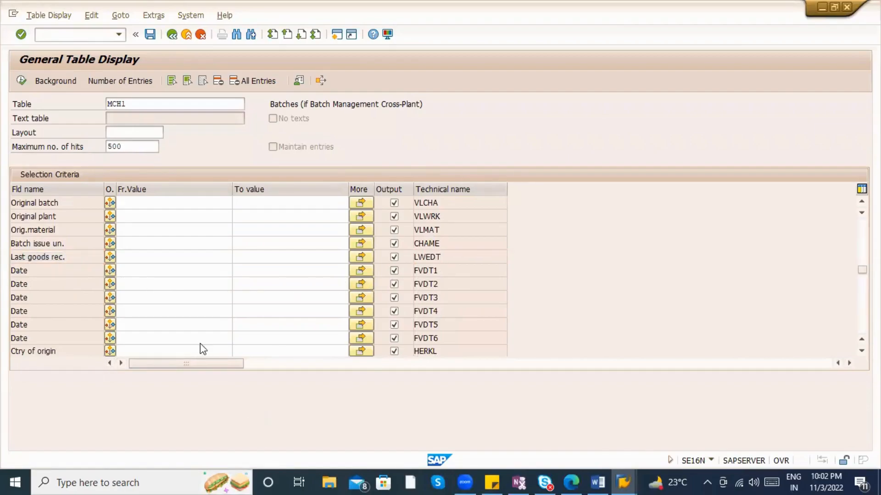
Step: Leave the LOBM_VFDAT display and reopen characteristic management with transaction CT04
{"action": "key", "text": "alt+Tab"}
{"action": "left_click_drag", "start_coordinate": [140, 105], "coordinate": [83, 104]}
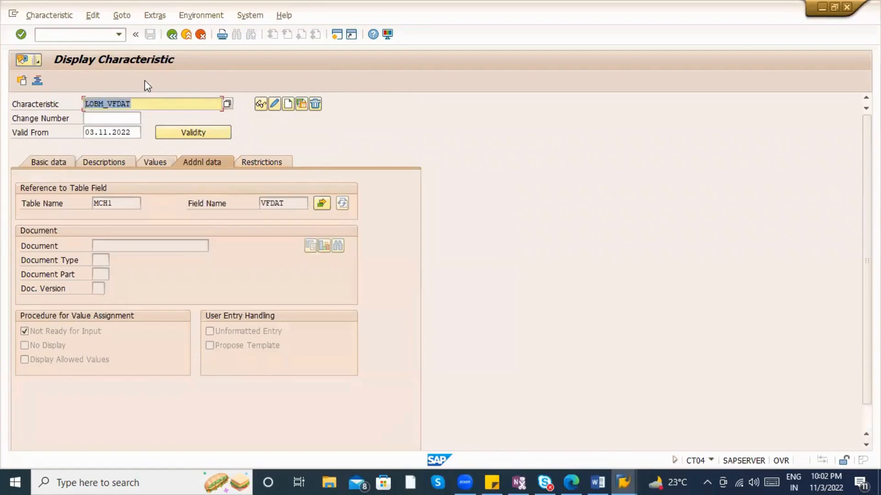
{"action": "left_click", "coordinate": [165, 35]}
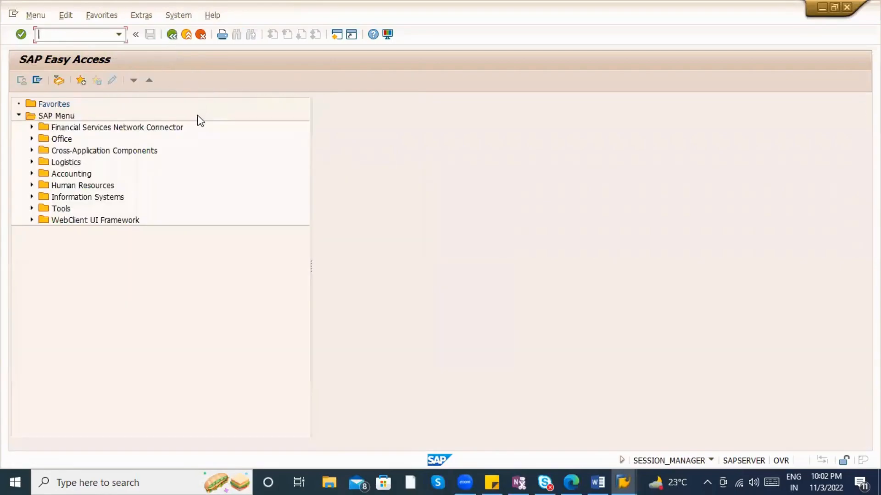
{"action": "type", "text": "ct04"}
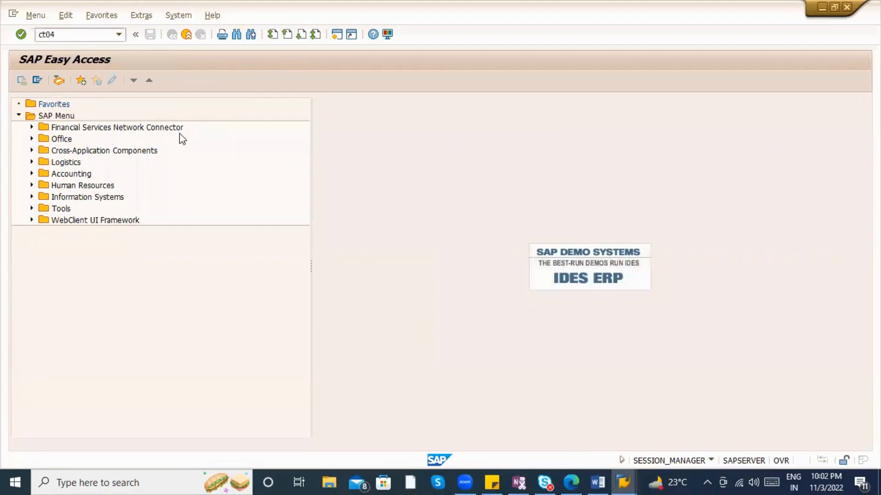
{"action": "key", "text": "Return"}
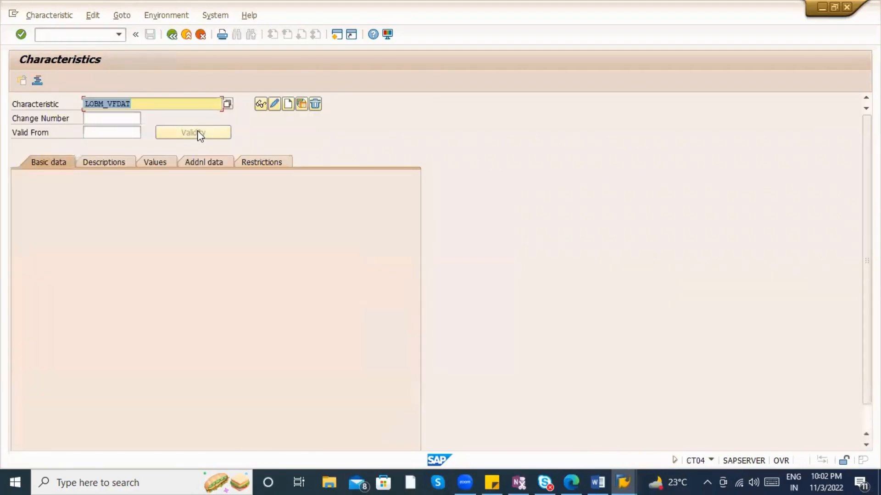
Step: Clear the characteristic name on the initial characteristics screen
{"action": "left_click", "coordinate": [90, 104]}
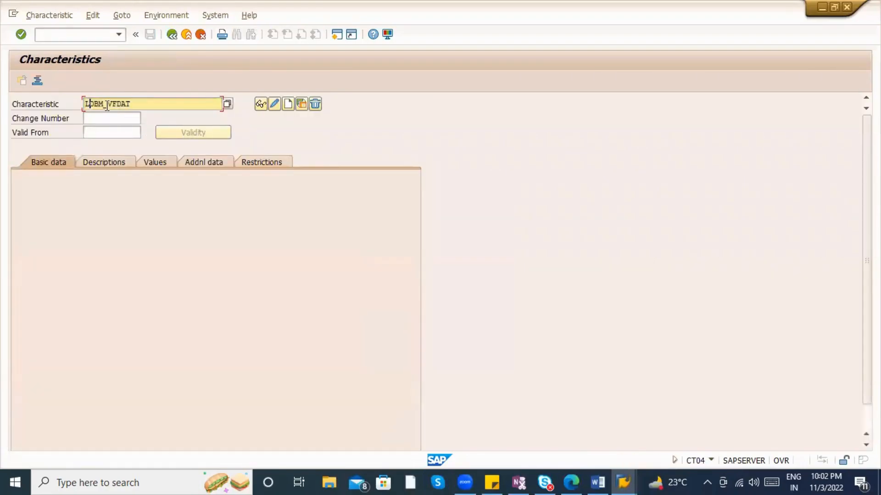
{"action": "left_click_drag", "start_coordinate": [133, 104], "coordinate": [75, 104]}
{"action": "type", "text": "Z"}
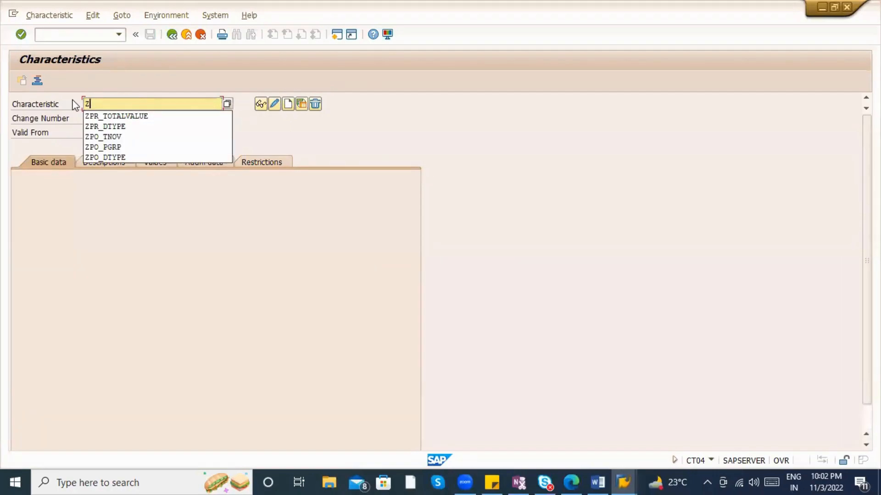
{"action": "type", "text": "C"}
{"action": "key", "text": "BackSpace"}
{"action": "key", "text": "BackSpace"}
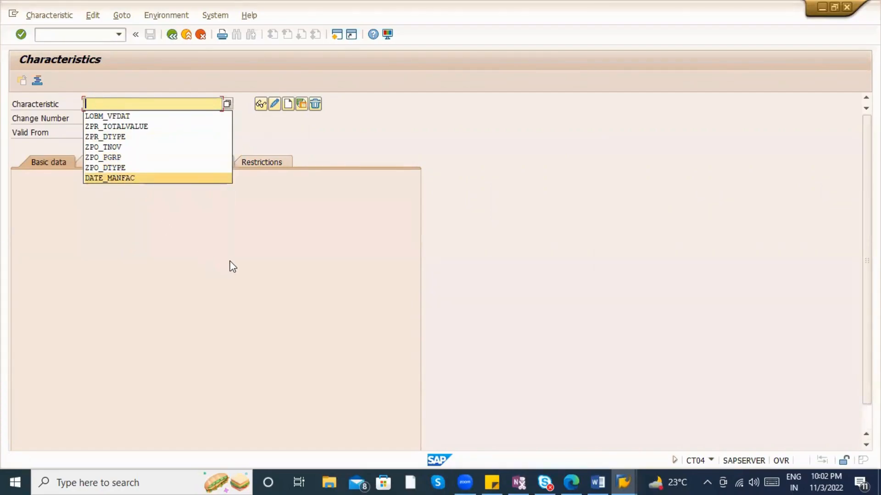
Step: Check table name MCH1 and its fields again alongside the characteristics entry screen
{"action": "key", "text": "alt+Tab"}
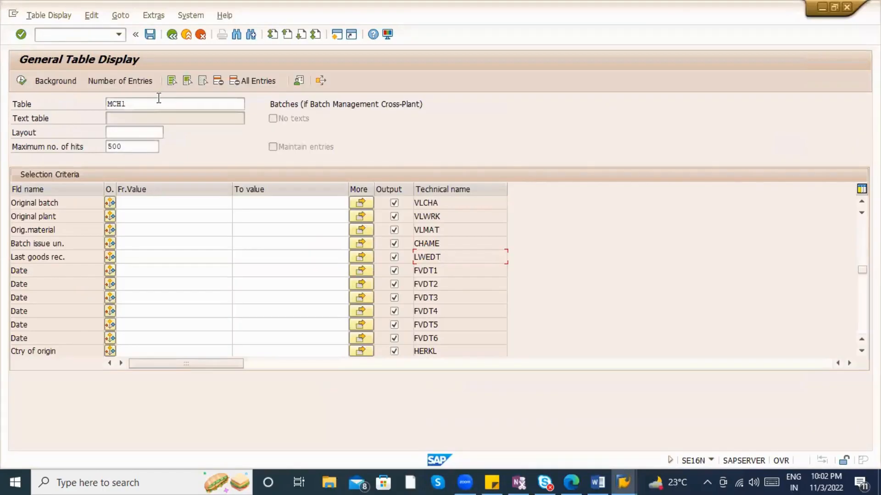
{"action": "left_click", "coordinate": [171, 35]}
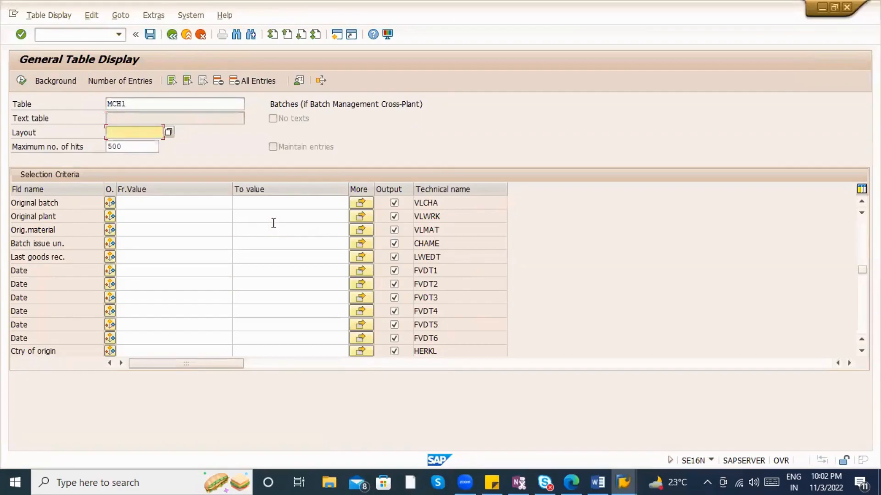
{"action": "left_click_drag", "start_coordinate": [147, 106], "coordinate": [84, 110]}
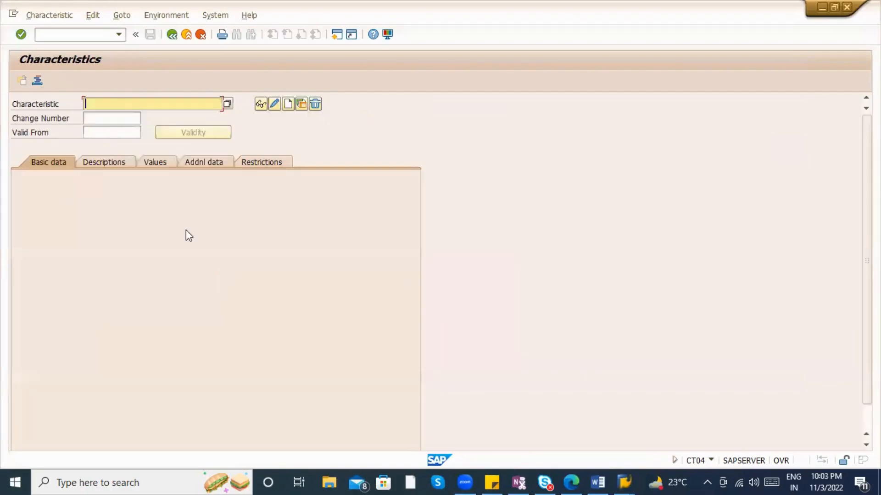
{"action": "key", "text": "alt+Tab"}
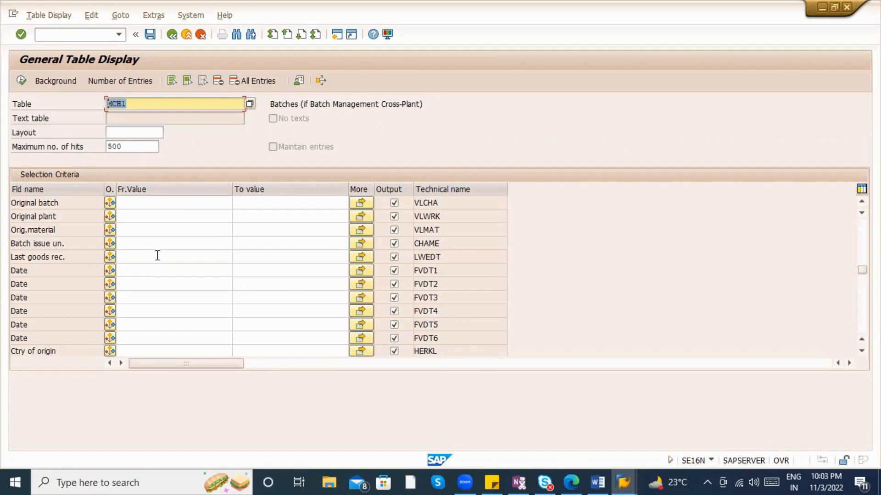
Step: Switch to the Characteristics window and create a new characteristic ZB_EXPDT, confirming its creation
{"action": "key", "text": "Return"}
{"action": "key", "text": "alt+Tab"}
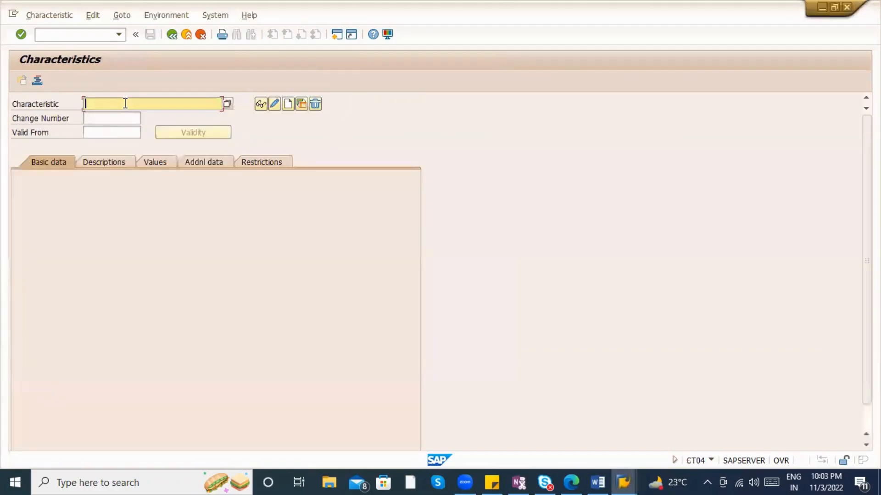
{"action": "type", "text": "Z"}
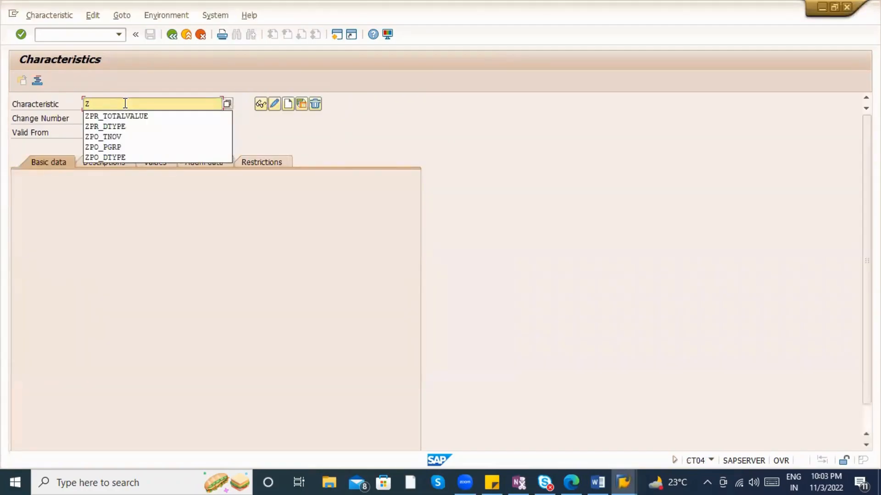
{"action": "type", "text": "B"}
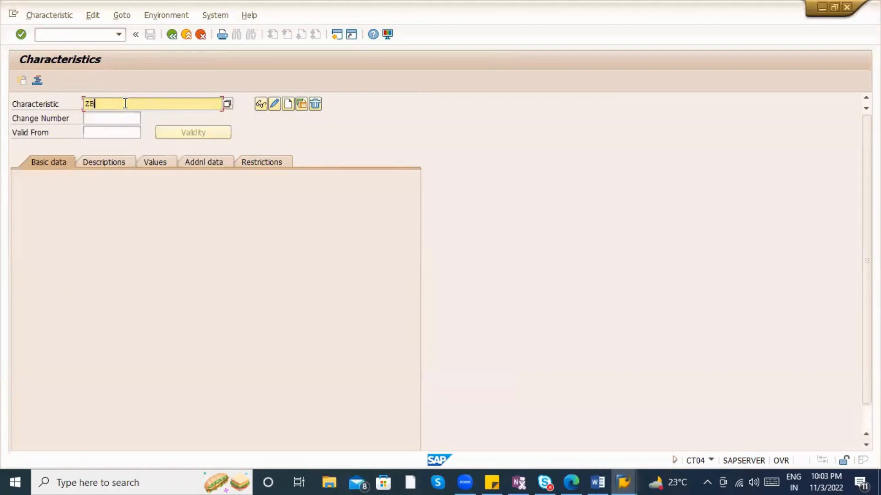
{"action": "type", "text": "_EXPDT"}
{"action": "key", "text": "Return"}
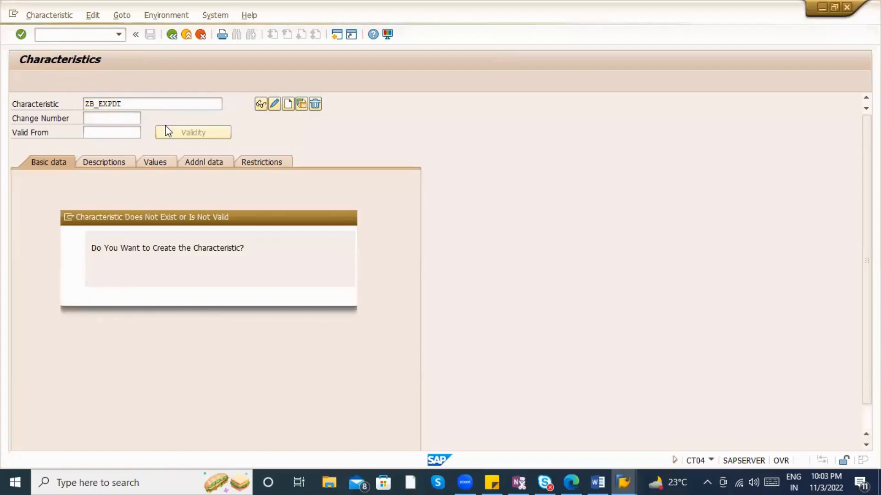
{"action": "left_click", "coordinate": [105, 294]}
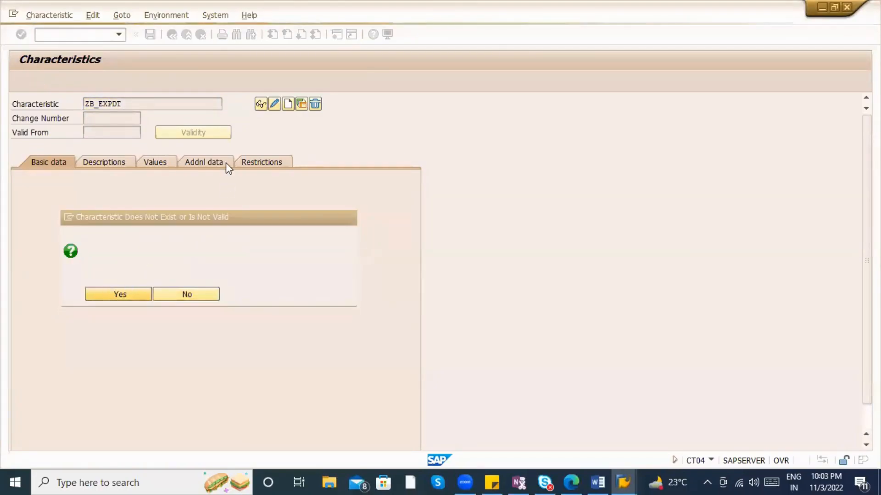
Step: Enter MCH1 as the reference table name in the additional data of characteristic ZB_EXPDT
{"action": "left_click", "coordinate": [204, 161]}
{"action": "left_click", "coordinate": [113, 203]}
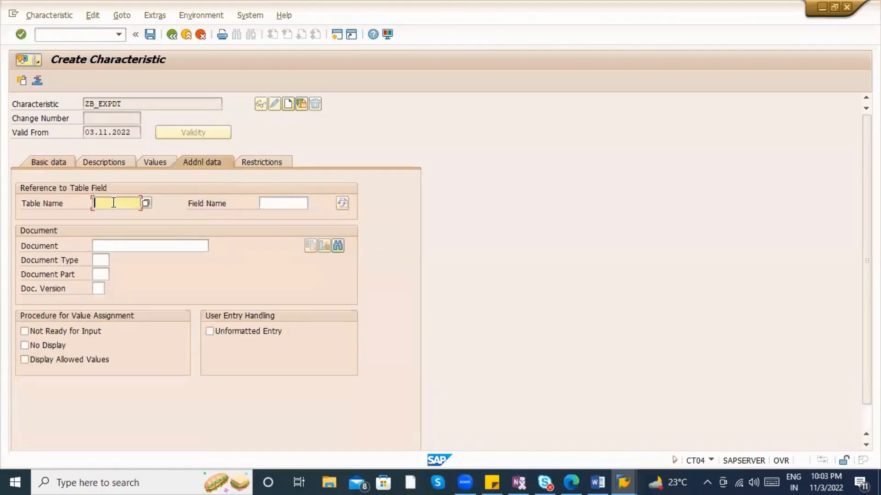
{"action": "type", "text": "MCH1"}
{"action": "key", "text": "Tab"}
Step: Find the technical name of the SLED/BBD field in the MCH1 table display and apply VFDAT as the characteristic's reference field name
{"action": "key", "text": "alt+Tab"}
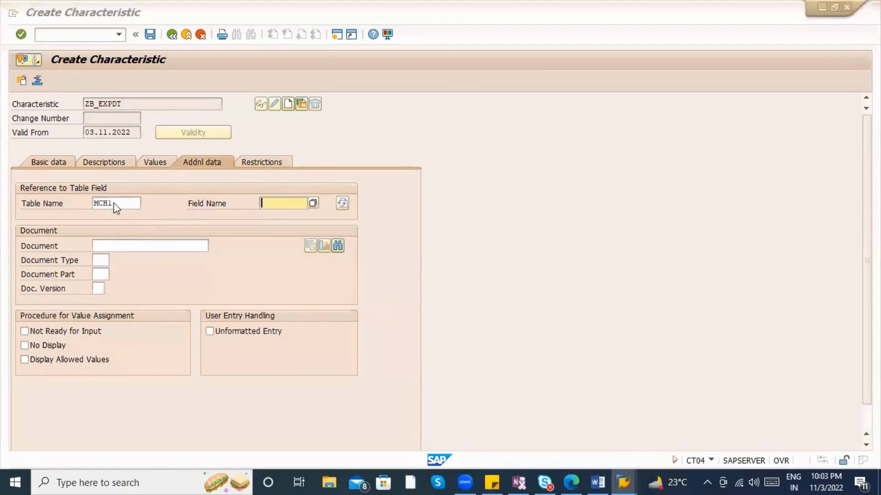
{"action": "scroll", "coordinate": [150, 259], "scroll_direction": "up", "scroll_amount": 1}
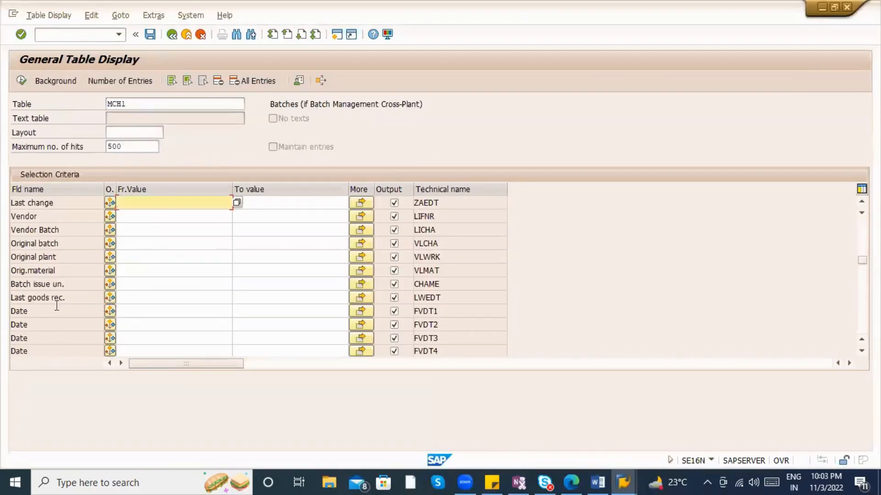
{"action": "scroll", "coordinate": [44, 275], "scroll_direction": "up", "scroll_amount": 2}
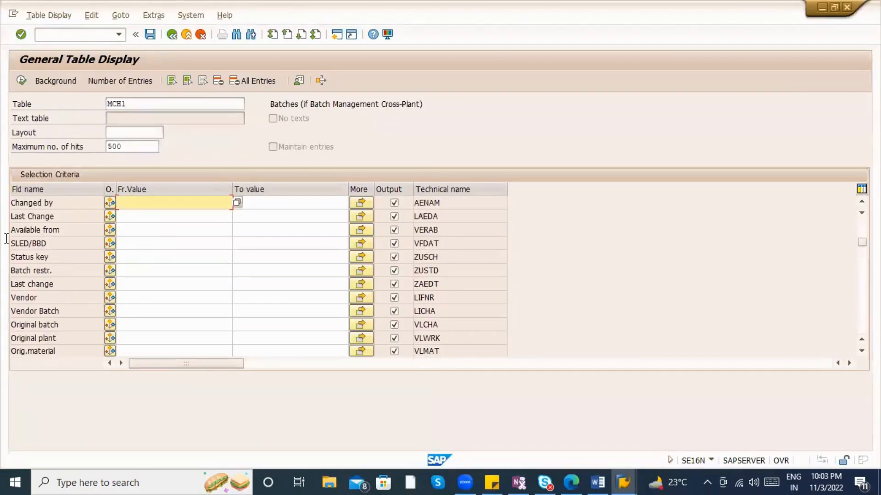
{"action": "left_click_drag", "start_coordinate": [3, 243], "coordinate": [48, 243]}
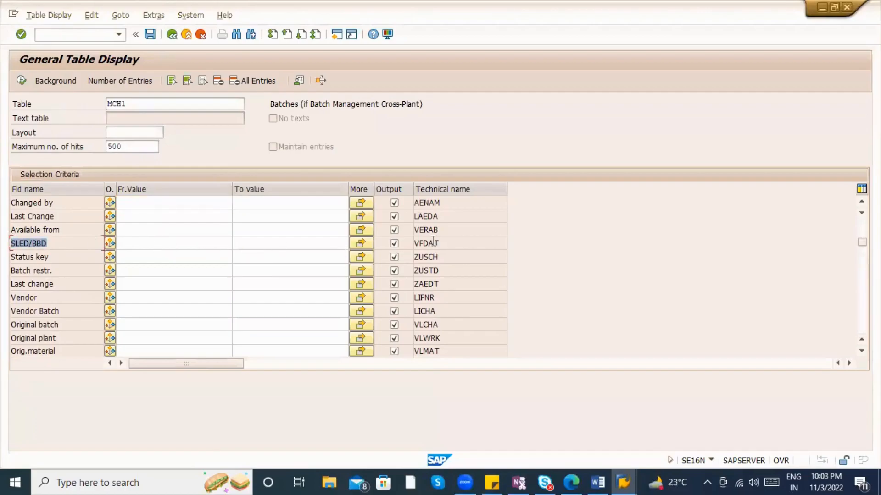
{"action": "double_click", "coordinate": [410, 245]}
{"action": "key", "text": "alt+Tab"}
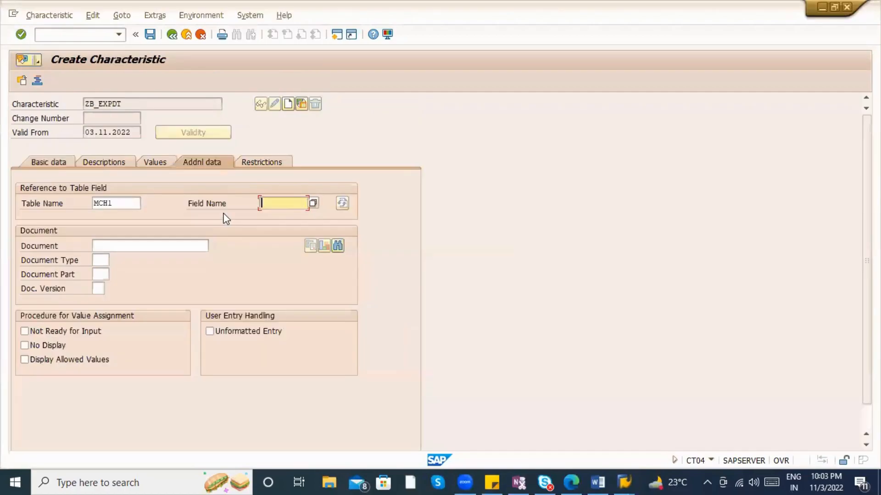
{"action": "type", "text": "VFD"}
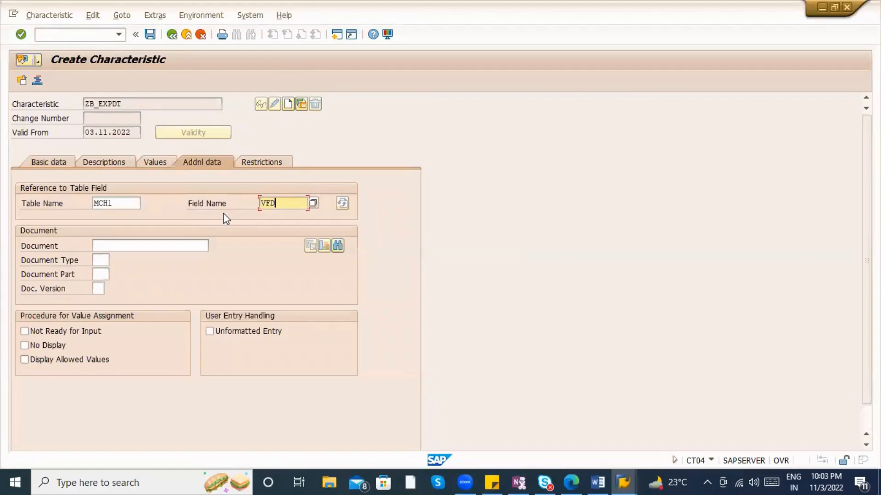
{"action": "type", "text": "AT"}
{"action": "key", "text": "Return"}
{"action": "key", "text": "Return"}
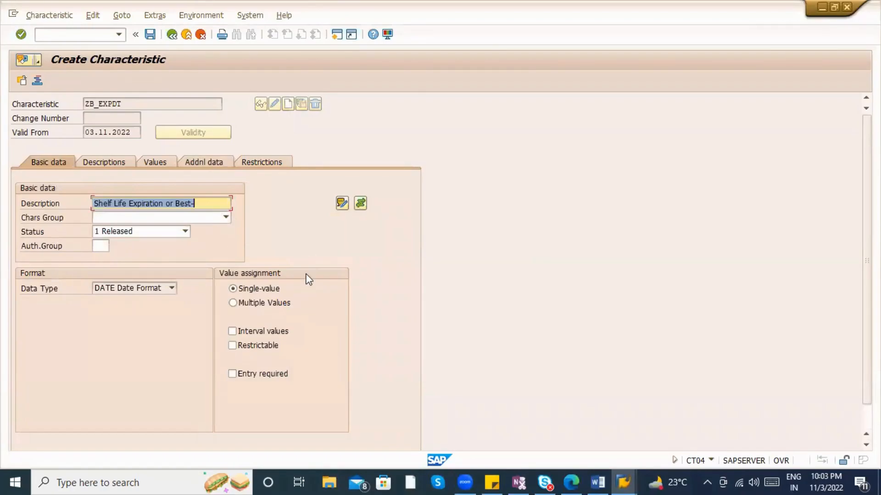
Step: Review the additional data, values and basic data of characteristic ZB_EXPDT and save it
{"action": "left_click", "coordinate": [209, 167]}
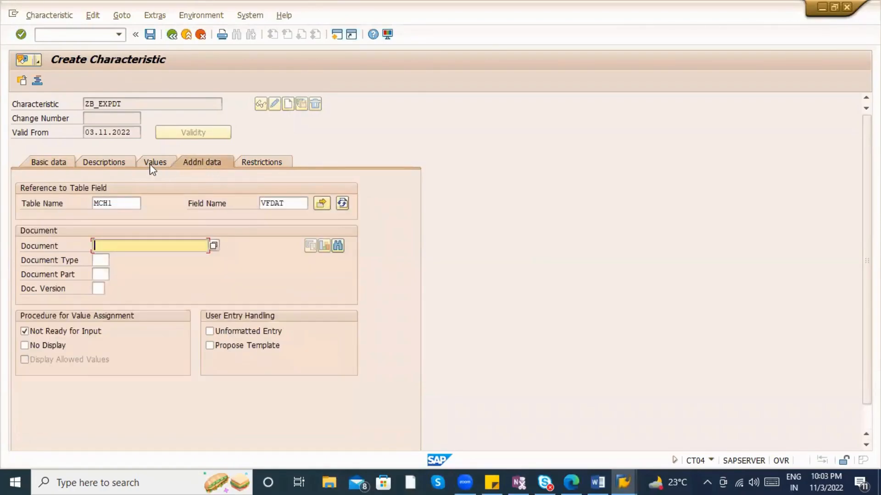
{"action": "left_click", "coordinate": [164, 168]}
{"action": "left_click", "coordinate": [31, 161]}
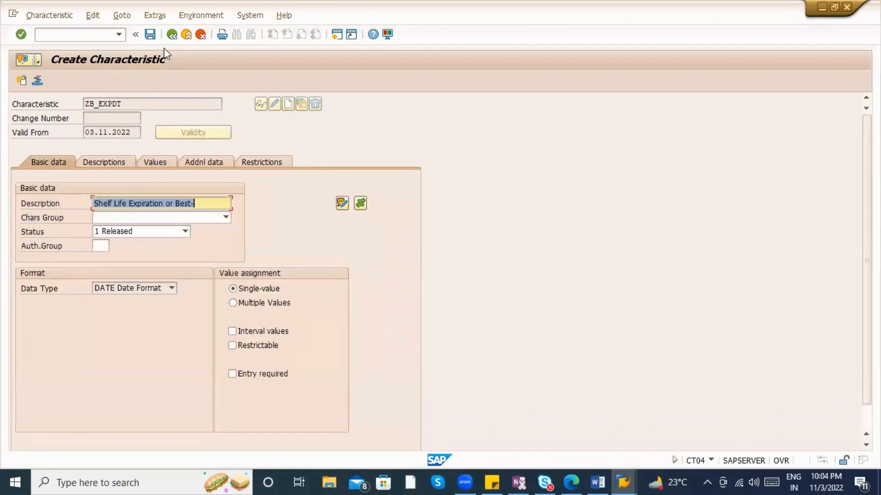
{"action": "left_click", "coordinate": [150, 35]}
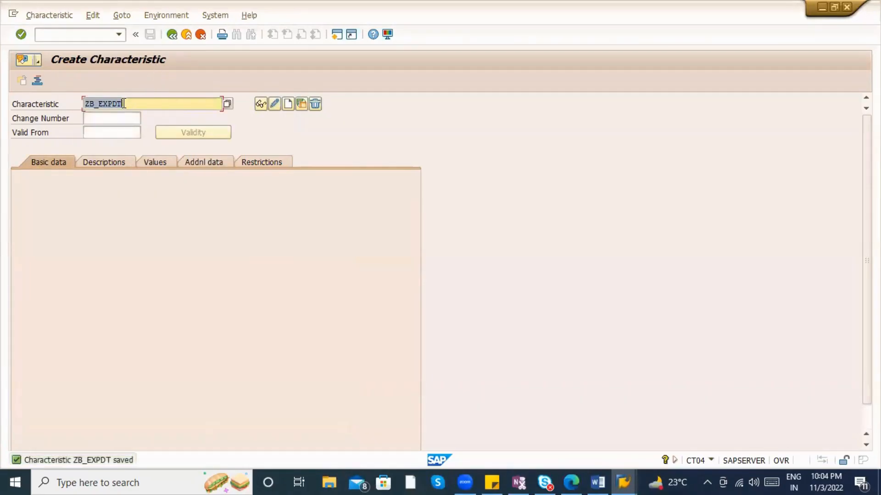
Step: Change the characteristic name to ZB_GRDT and start creating it as a new characteristic
{"action": "key", "text": "BackSpace"}
{"action": "key", "text": "BackSpace"}
{"action": "key", "text": "BackSpace"}
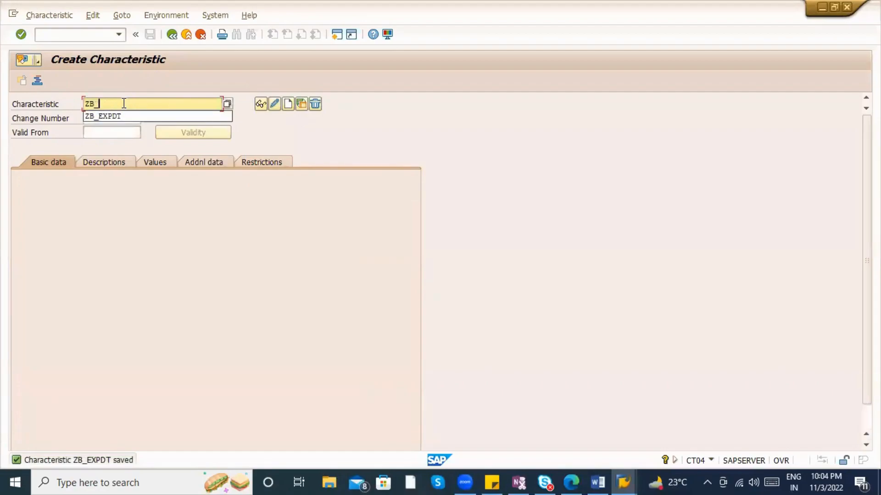
{"action": "type", "text": "GRDT"}
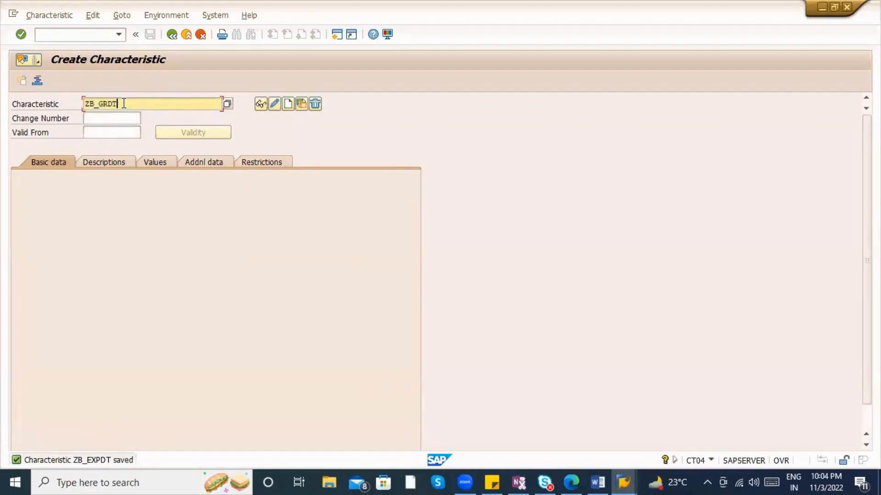
{"action": "left_click", "coordinate": [287, 104]}
Step: Set MCH1 as the reference table name in the additional data of characteristic ZB_GRDT
{"action": "left_click", "coordinate": [202, 162]}
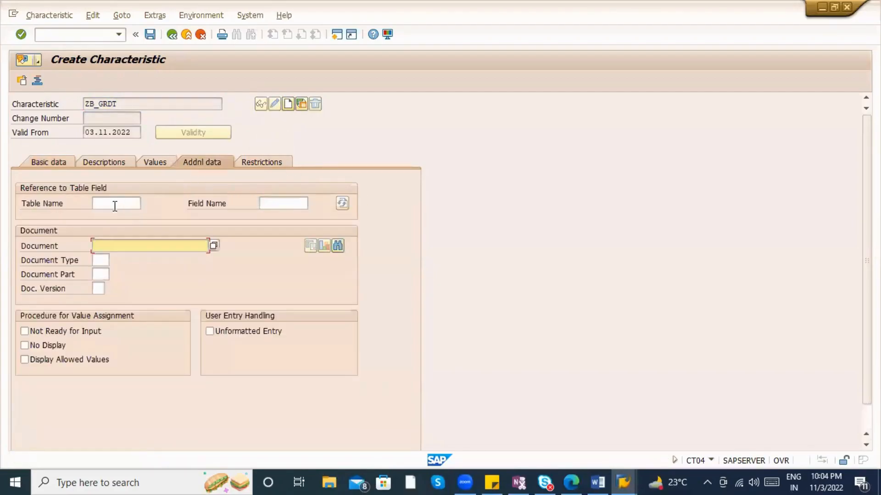
{"action": "left_click", "coordinate": [115, 203]}
{"action": "left_click", "coordinate": [103, 215]}
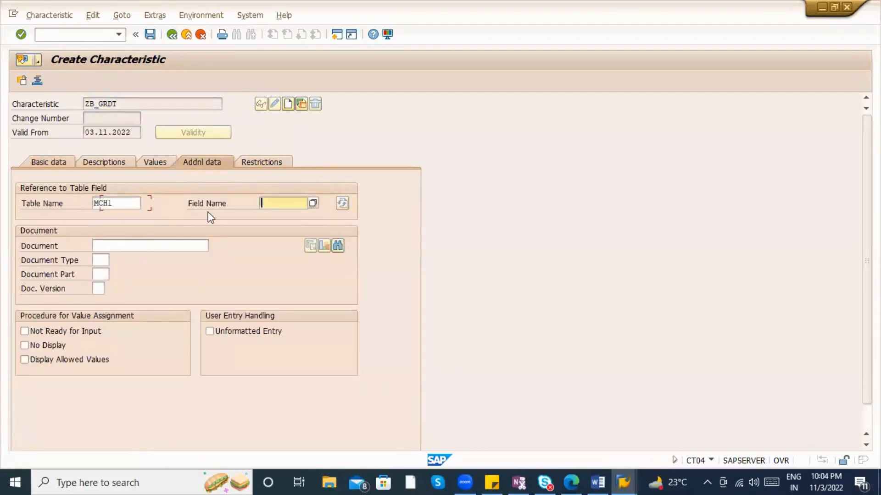
{"action": "left_click", "coordinate": [278, 204]}
{"action": "left_click", "coordinate": [372, 241]}
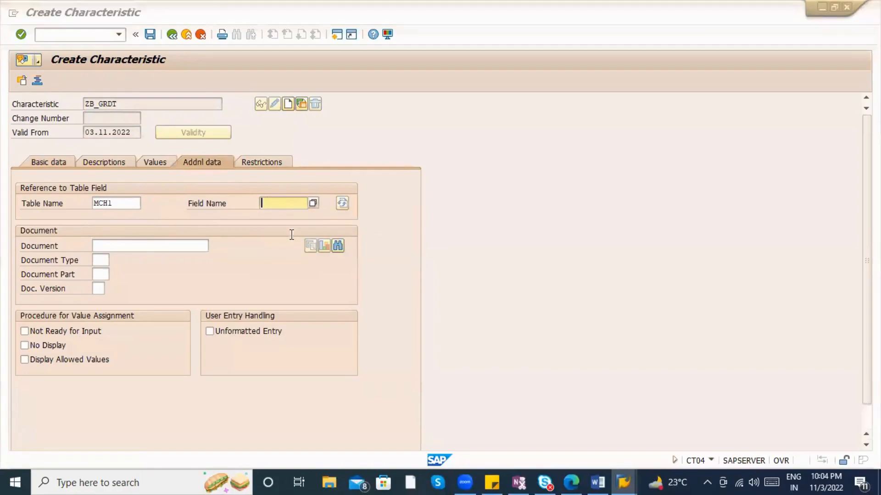
Step: Copy the technical name LWEDT of the last goods receipt field from the MCH1 table display into the reference field name and save ZB_GRDT
{"action": "key", "text": "alt+Tab"}
{"action": "scroll", "coordinate": [69, 310], "scroll_direction": "down", "scroll_amount": 1}
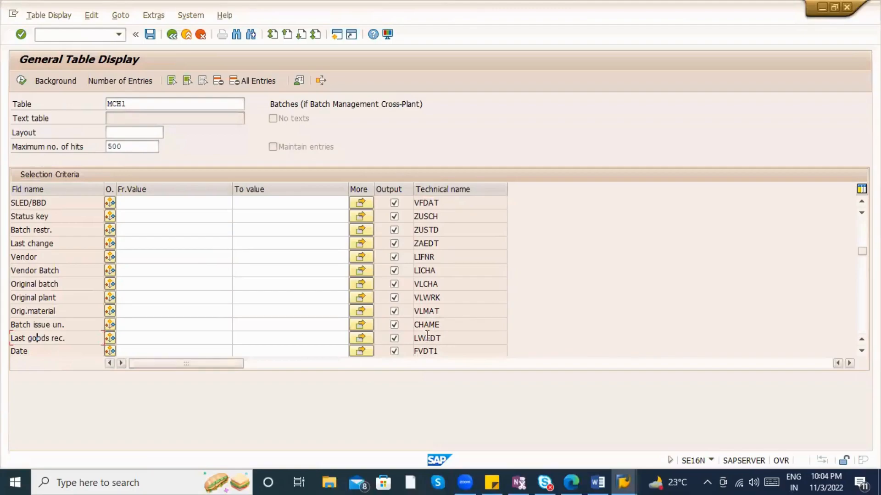
{"action": "double_click", "coordinate": [435, 338]}
{"action": "key", "text": "ctrl+c"}
{"action": "key", "text": "alt+Tab"}
{"action": "key", "text": "ctrl+v"}
{"action": "key", "text": "Return"}
{"action": "key", "text": "Return"}
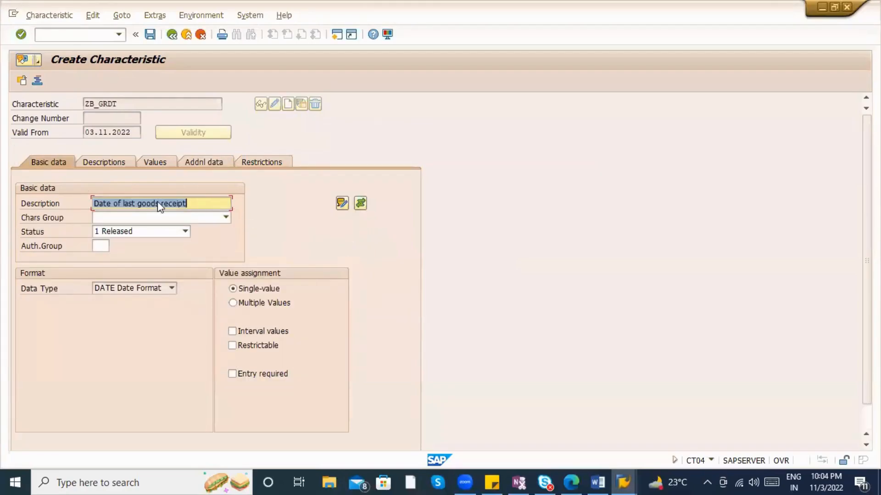
{"action": "left_click", "coordinate": [150, 36]}
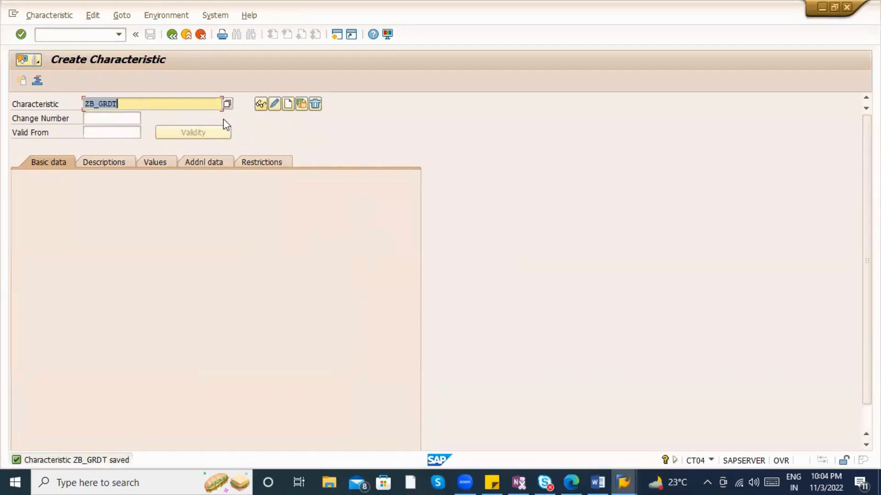
Step: Leave the MCH1 table display and the characteristic screen, and switch to the Create Class window for ZIM_BATCH
{"action": "left_click", "coordinate": [168, 105]}
{"action": "key", "text": "alt+Tab"}
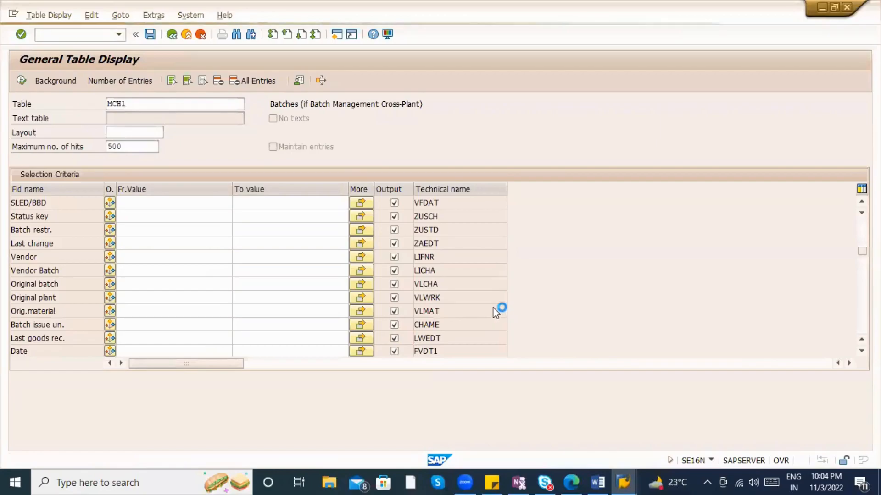
{"action": "scroll", "coordinate": [191, 295], "scroll_direction": "down", "scroll_amount": 3}
{"action": "scroll", "coordinate": [191, 295], "scroll_direction": "up", "scroll_amount": 3}
{"action": "left_click", "coordinate": [172, 35]}
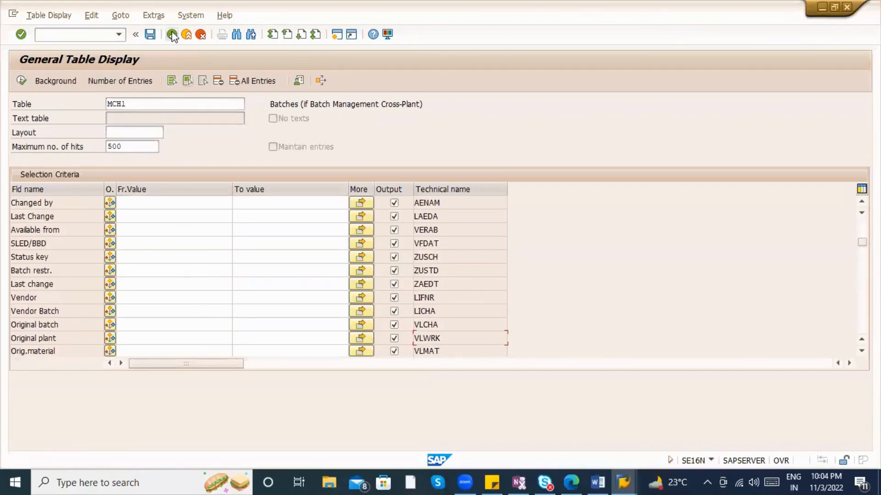
{"action": "key", "text": "alt+Tab"}
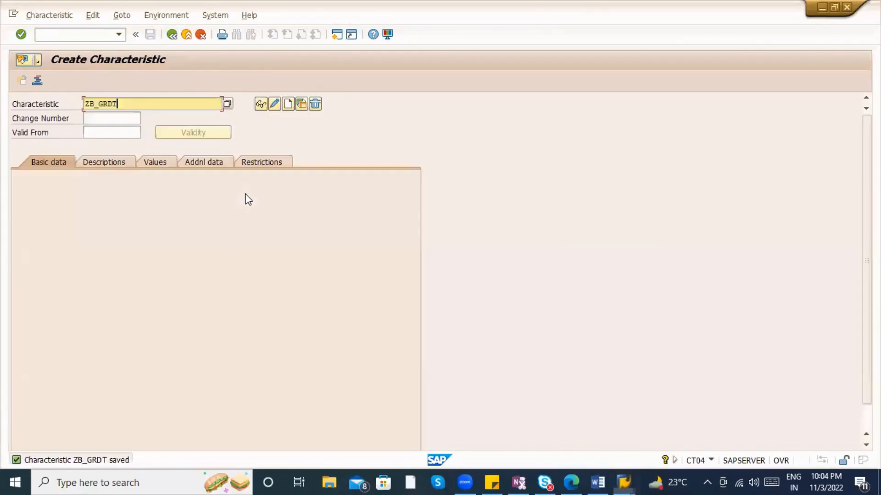
{"action": "left_click_drag", "start_coordinate": [74, 100], "coordinate": [75, 107]}
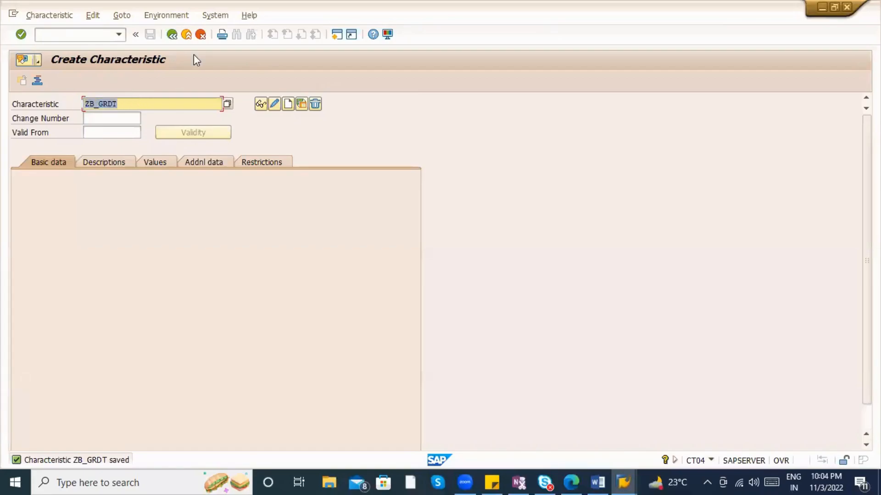
{"action": "left_click", "coordinate": [182, 39]}
{"action": "key", "text": "alt+Tab"}
{"action": "key", "text": "alt+Tab"}
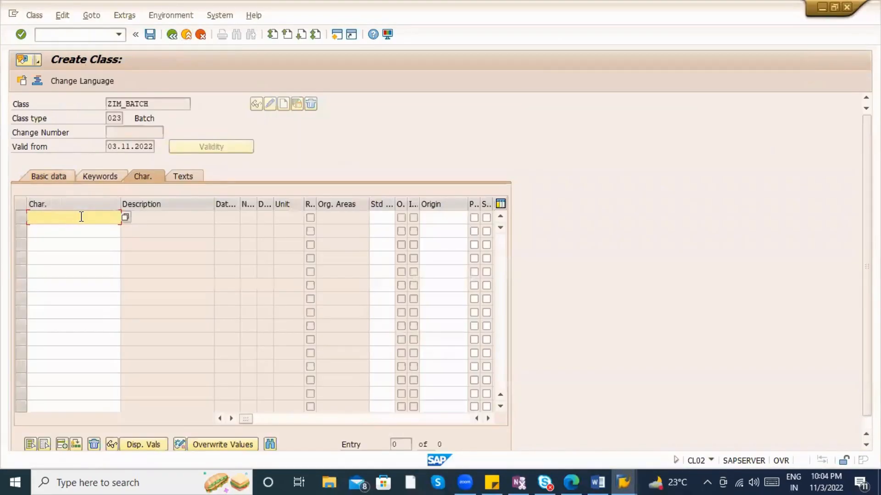
Step: Assign the characteristics ZB_EXPDT and ZB_GRDT to batch class ZIM_BATCH and save the class
{"action": "type", "text": "ZB_EXPDT"}
{"action": "key", "text": "Return"}
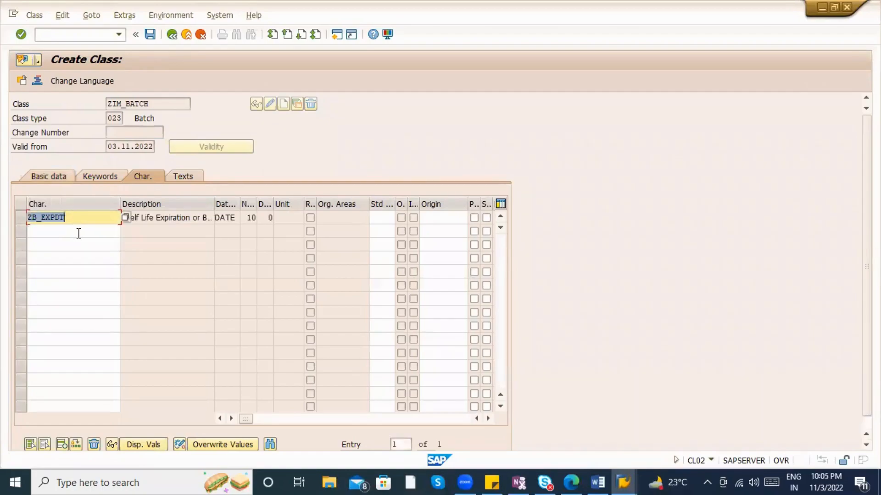
{"action": "left_click", "coordinate": [79, 232]}
{"action": "type", "text": "ZB_"}
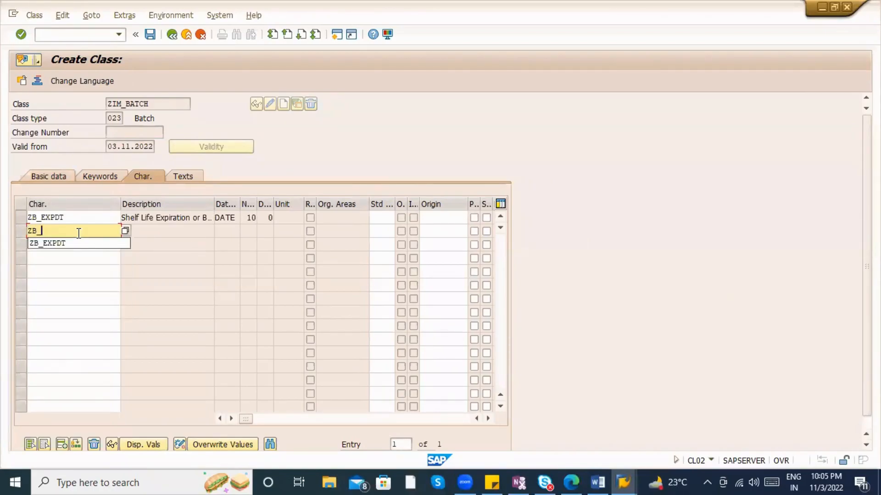
{"action": "type", "text": "GRD"}
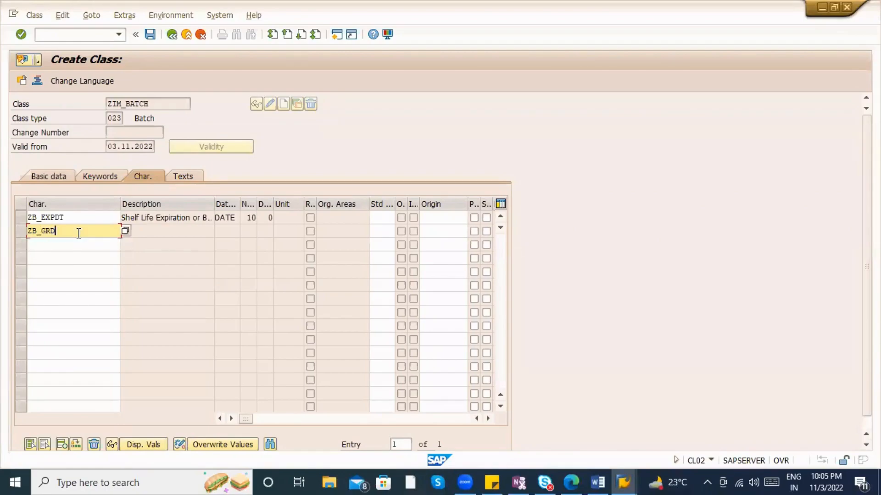
{"action": "type", "text": "T"}
{"action": "key", "text": "Return"}
{"action": "key", "text": "ctrl+s"}
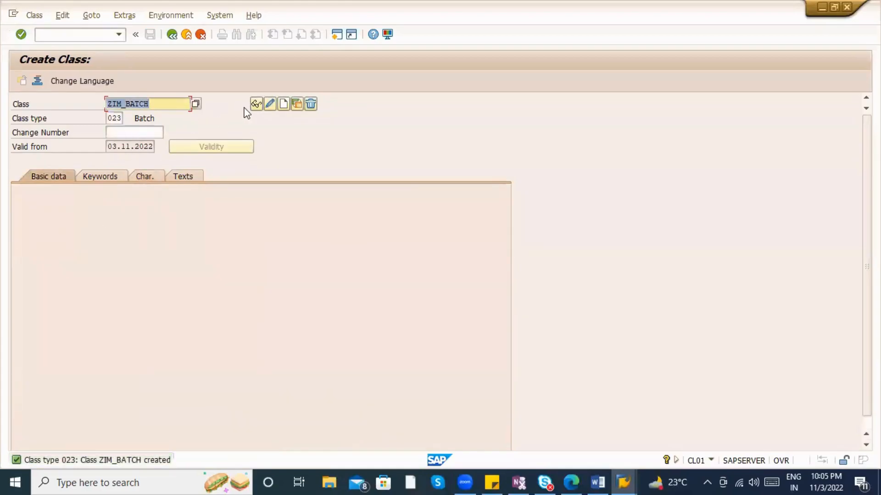
Step: Display class ZIM_BATCH and check its assigned characteristics
{"action": "left_click", "coordinate": [256, 104]}
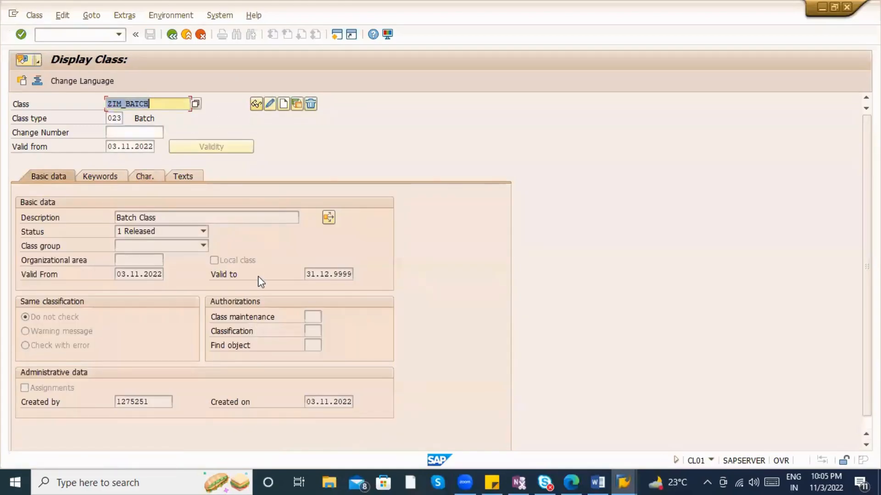
{"action": "left_click", "coordinate": [145, 177]}
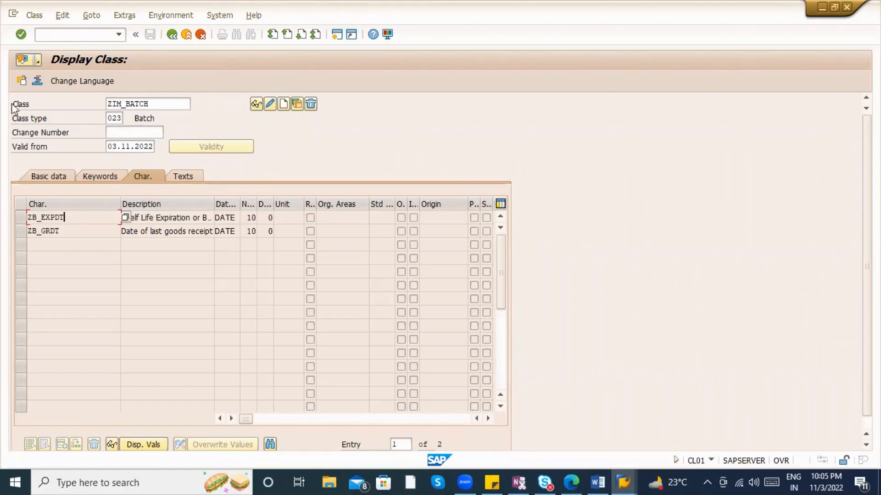
Step: Copy the class name ZIM_BATCH from the class display into the Class field of strategy type ZE01 and save
{"action": "key", "text": "alt+Tab"}
{"action": "key", "text": "alt+Tab"}
{"action": "key", "text": "alt+Tab"}
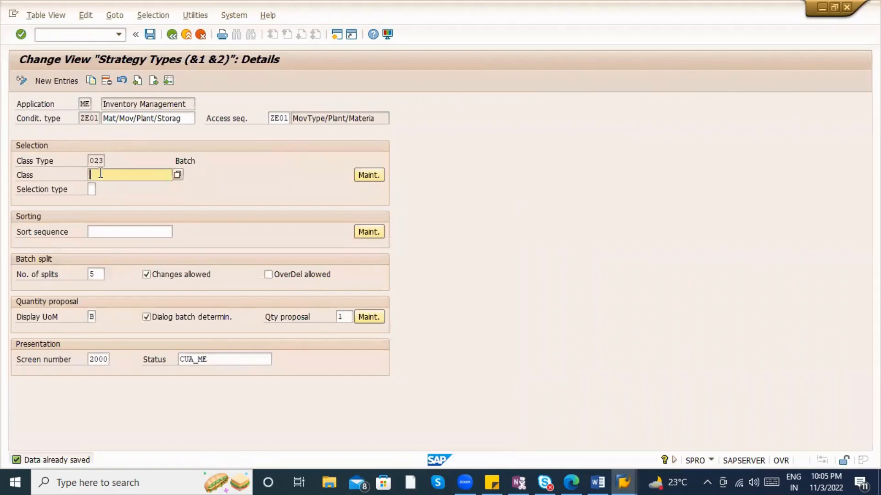
{"action": "key", "text": "alt+Tab"}
{"action": "left_click_drag", "start_coordinate": [159, 107], "coordinate": [83, 101]}
{"action": "key", "text": "ctrl+c"}
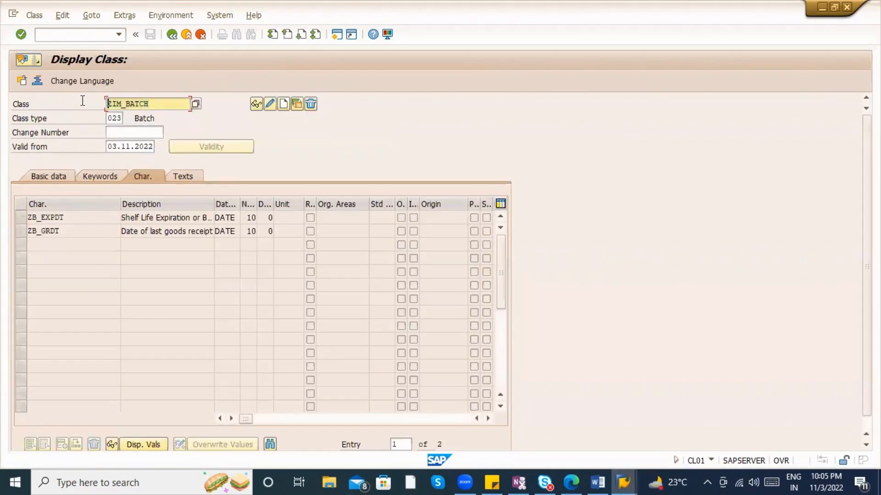
{"action": "key", "text": "alt+Tab"}
{"action": "left_click", "coordinate": [130, 171]}
{"action": "key", "text": "ctrl+v"}
{"action": "key", "text": "ctrl+s"}
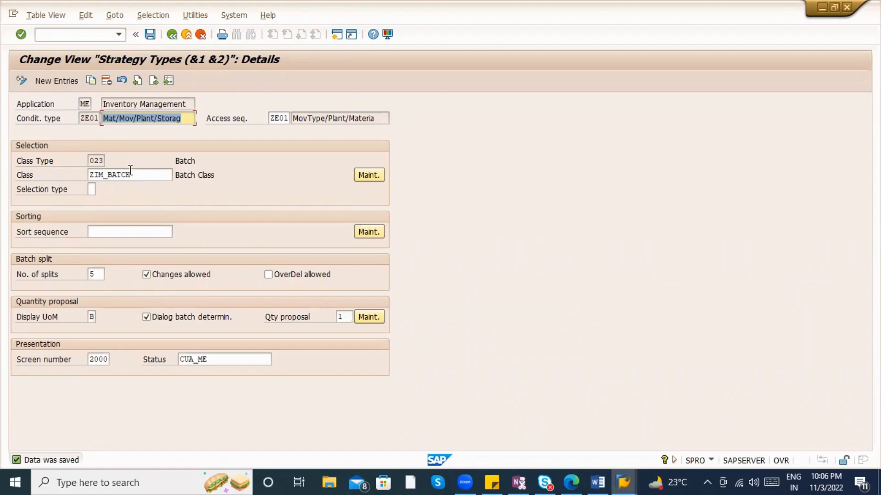
Step: Return to the IMG structure and open Define Inventory Management Search Procedure under Batch Search Procedure Definition
{"action": "left_click", "coordinate": [172, 34]}
{"action": "left_click", "coordinate": [172, 34]}
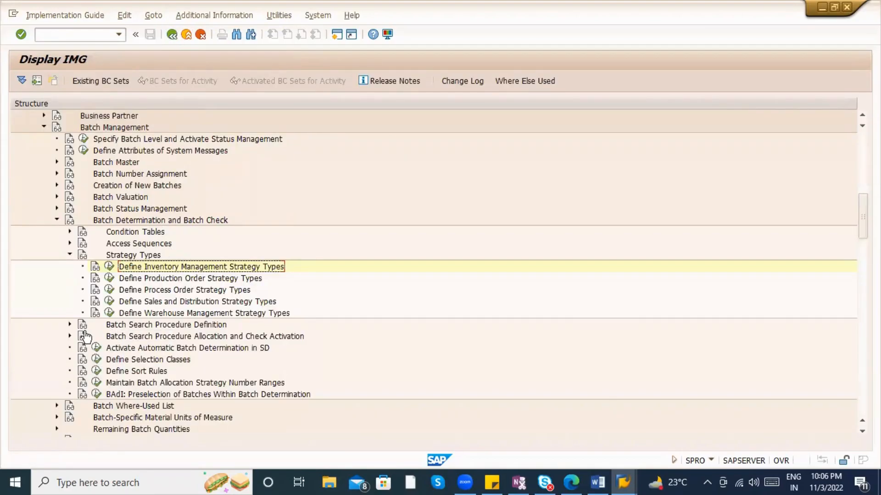
{"action": "left_click", "coordinate": [69, 324]}
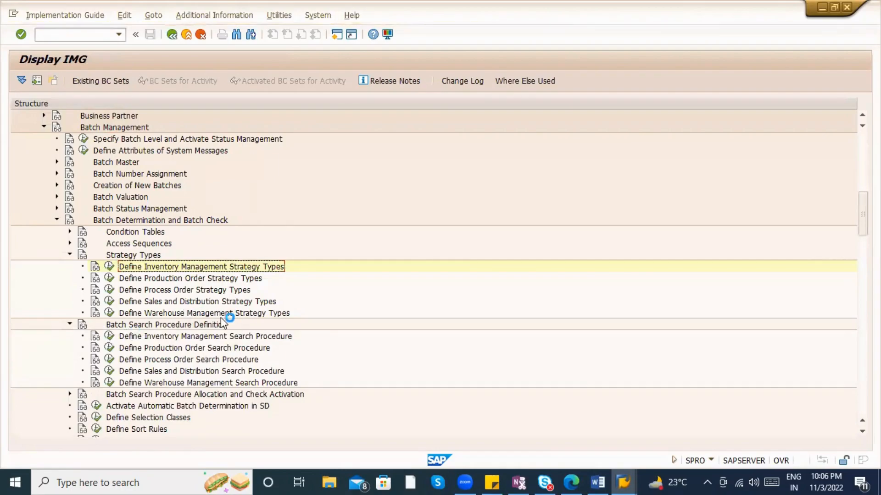
{"action": "left_click", "coordinate": [111, 315]}
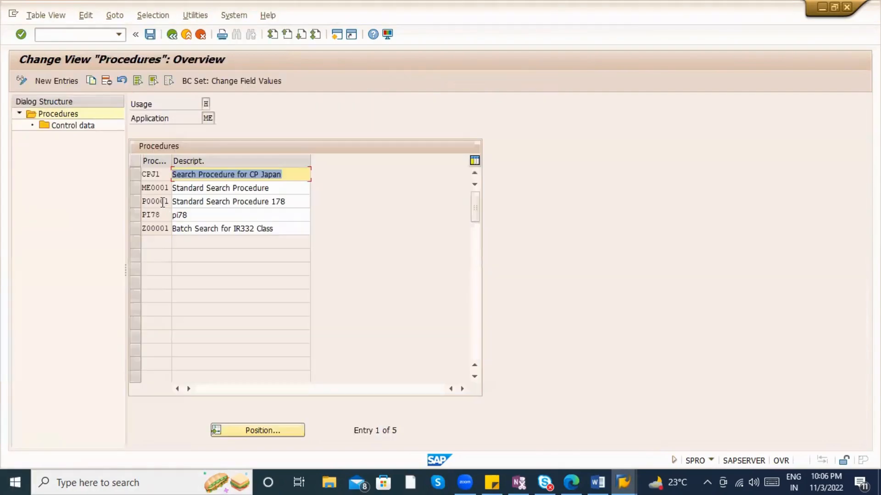
Step: Examine the control data of the standard search procedure and return to the procedures overview
{"action": "left_click", "coordinate": [142, 187]}
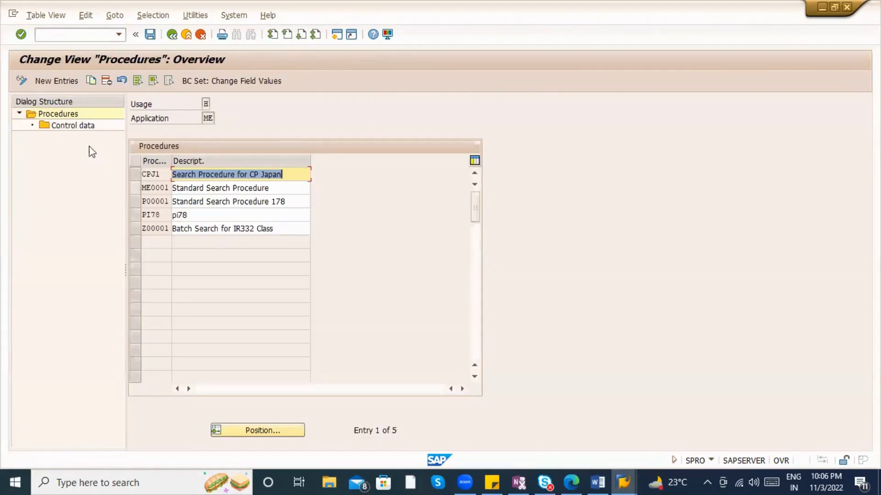
{"action": "double_click", "coordinate": [72, 125]}
{"action": "left_click", "coordinate": [163, 159]}
{"action": "left_click", "coordinate": [173, 35]}
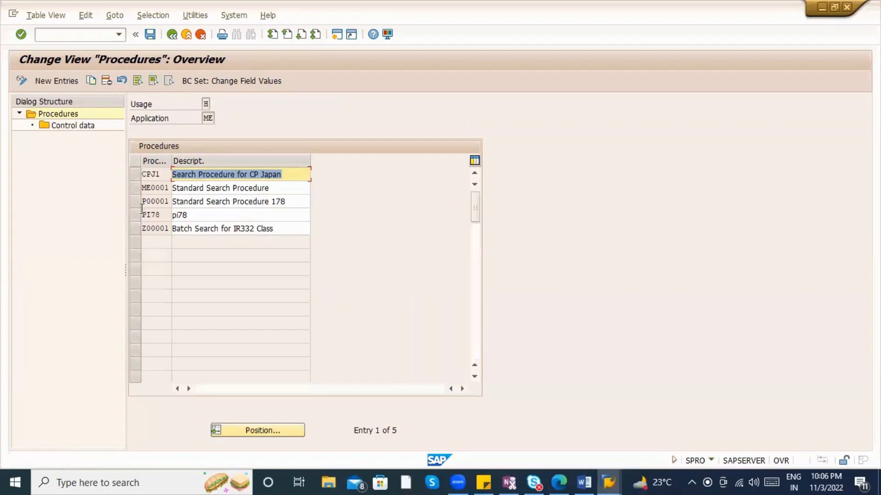
Step: Copy search procedure ME0001 with all its dependent entries as ZEM01 and save it to the proposed customizing request
{"action": "left_click", "coordinate": [134, 187]}
{"action": "left_click", "coordinate": [92, 80]}
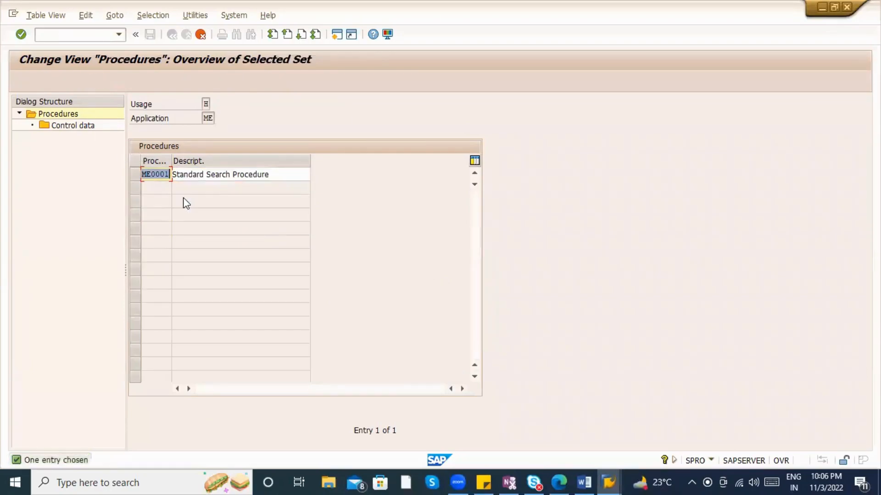
{"action": "type", "text": "ZE"}
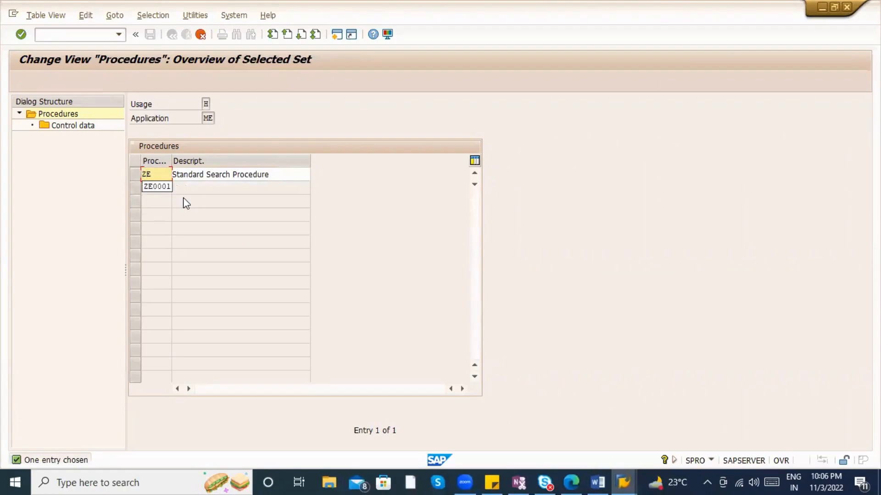
{"action": "type", "text": "M01"}
{"action": "key", "text": "Return"}
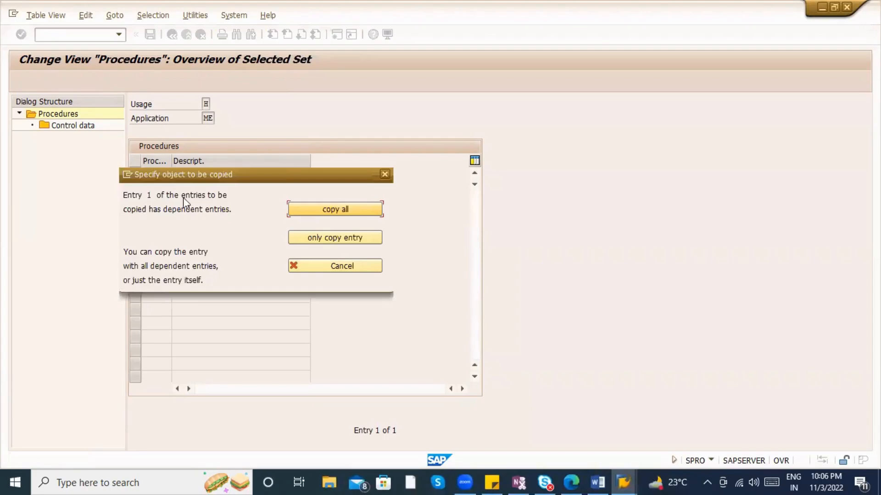
{"action": "key", "text": "Return"}
{"action": "key", "text": "Return"}
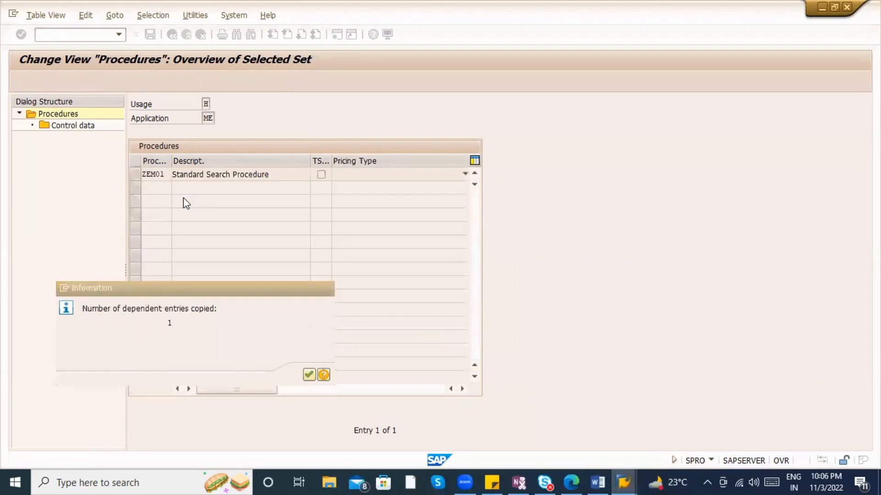
{"action": "key", "text": "ctrl+s"}
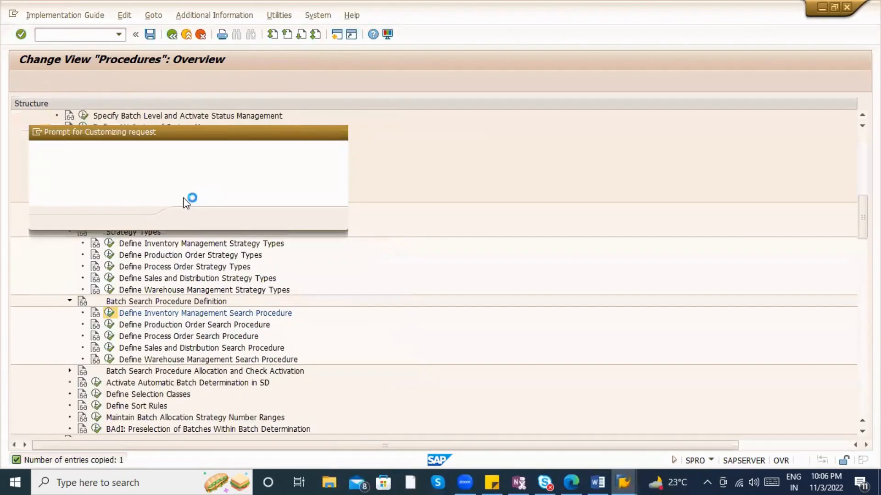
{"action": "key", "text": "Return"}
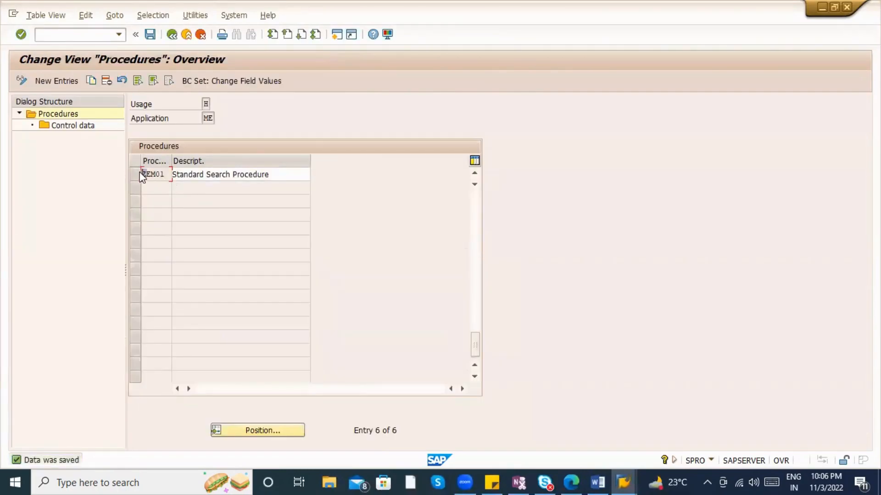
Step: In the control data of procedure ZEM01, set the condition type of step 10 to ZE01 and save
{"action": "left_click", "coordinate": [135, 175]}
{"action": "left_click", "coordinate": [68, 125]}
{"action": "double_click", "coordinate": [206, 161]}
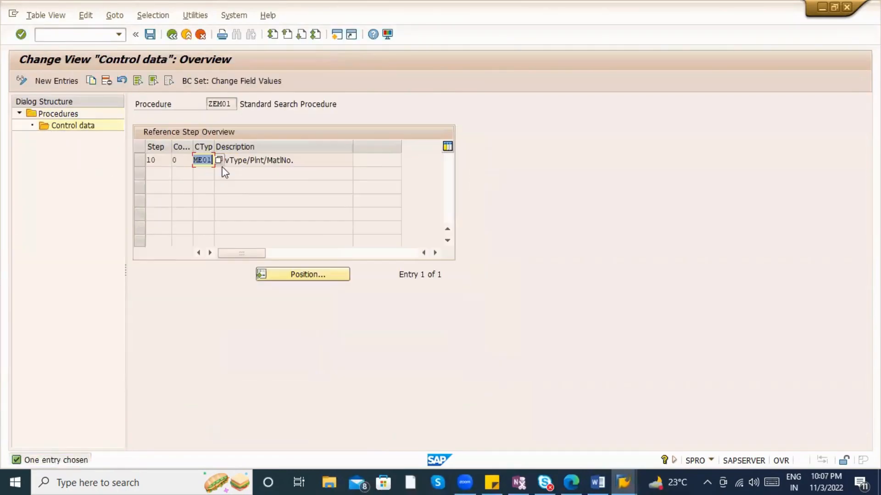
{"action": "left_click", "coordinate": [219, 160]}
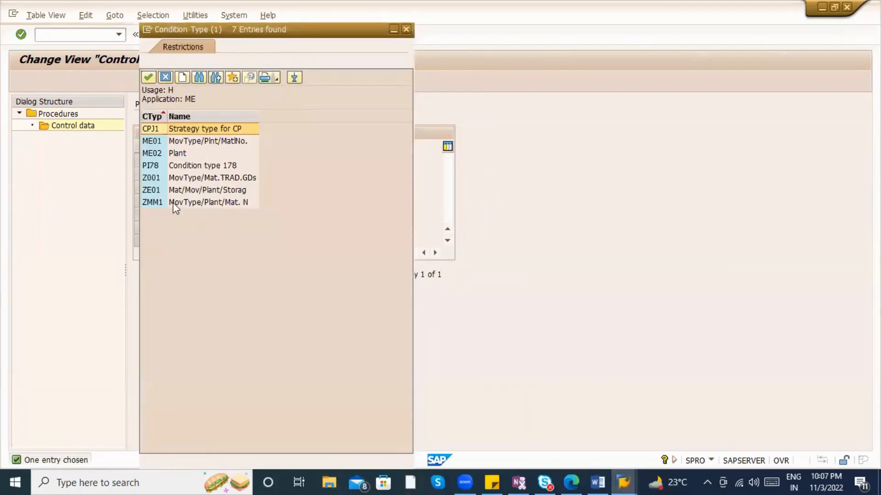
{"action": "left_click", "coordinate": [163, 192]}
{"action": "left_click", "coordinate": [162, 189]}
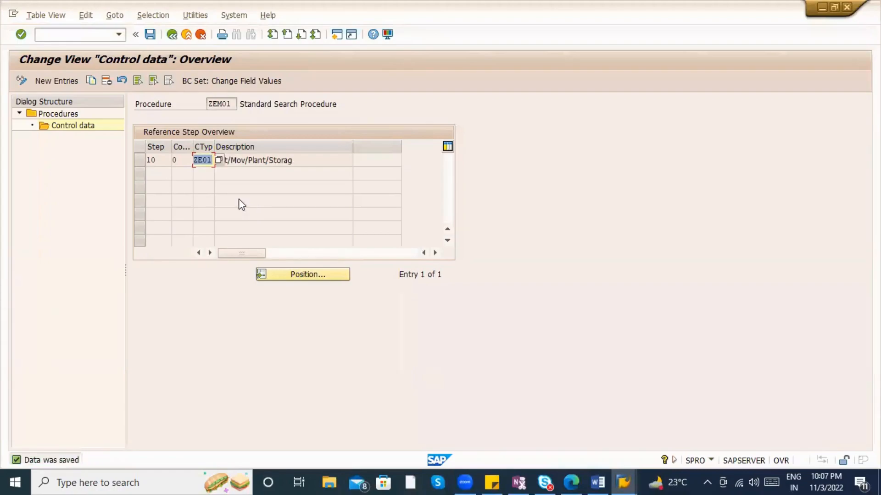
{"action": "left_click_drag", "start_coordinate": [298, 160], "coordinate": [203, 157]}
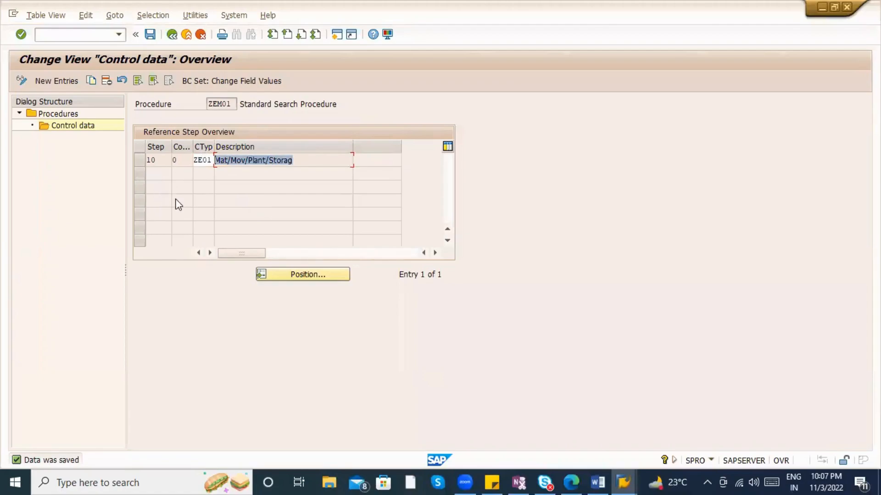
{"action": "left_click", "coordinate": [204, 160]}
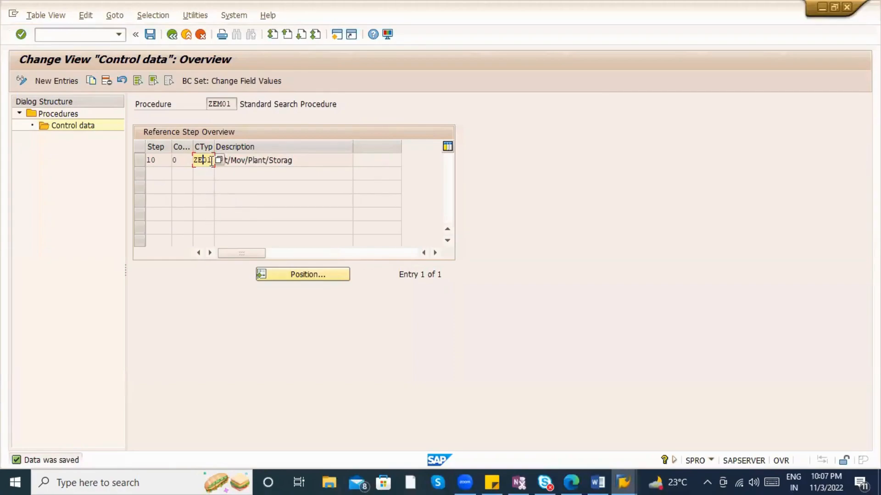
{"action": "left_click", "coordinate": [272, 160]}
{"action": "left_click_drag", "start_coordinate": [298, 163], "coordinate": [211, 161]}
{"action": "left_click", "coordinate": [157, 160]}
{"action": "left_click", "coordinate": [203, 162]}
Step: Return to the IMG structure and open Allocate IM Search Procedure/Activate Check under Batch Search Procedure Allocation and Check Activation
{"action": "left_click", "coordinate": [172, 36]}
{"action": "left_click", "coordinate": [172, 35]}
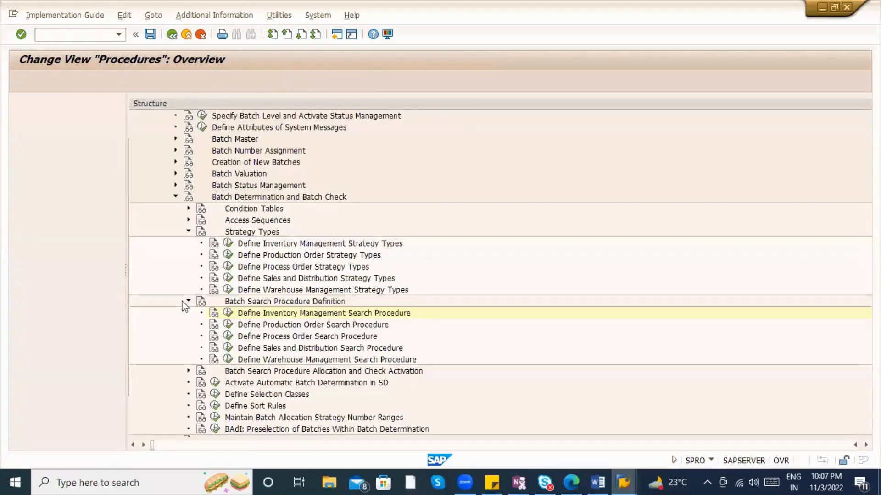
{"action": "scroll", "coordinate": [248, 319], "scroll_direction": "down", "scroll_amount": 1}
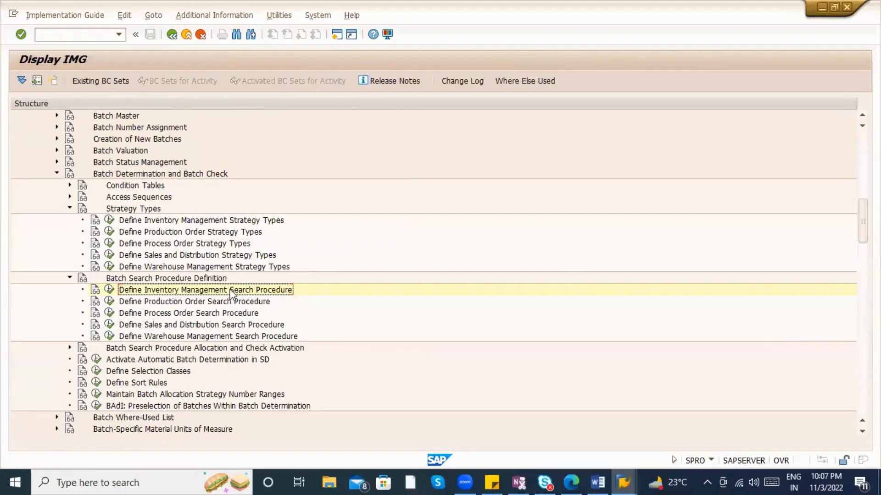
{"action": "scroll", "coordinate": [232, 296], "scroll_direction": "down", "scroll_amount": 2}
{"action": "scroll", "coordinate": [218, 301], "scroll_direction": "down", "scroll_amount": 1}
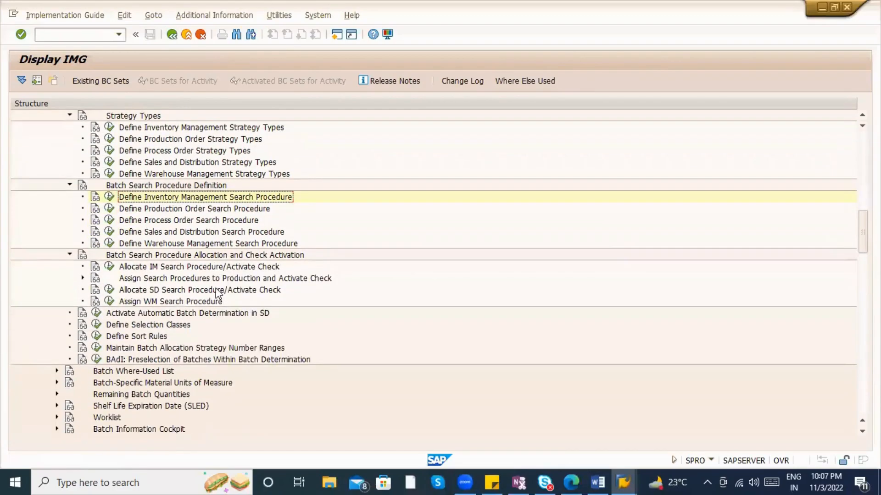
{"action": "left_click", "coordinate": [110, 267]}
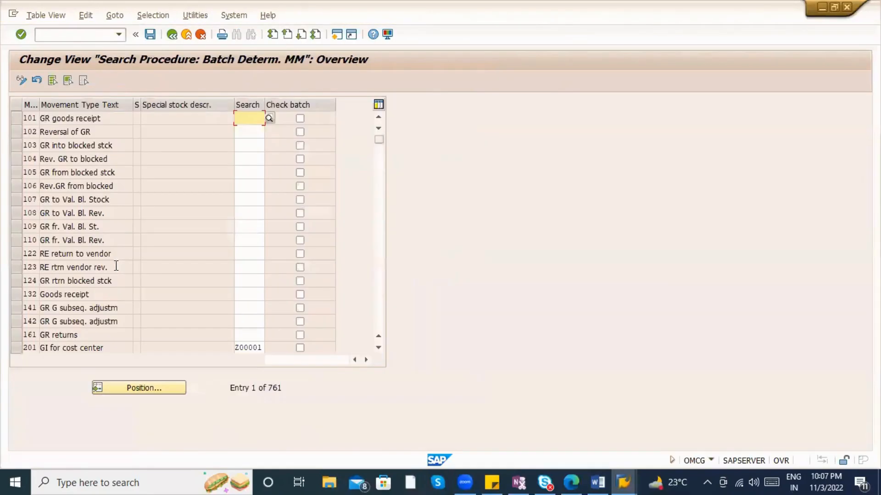
Step: Position the list at movement type 201 and assign search procedure ZEM01 to GI for cost center
{"action": "left_click", "coordinate": [136, 390]}
{"action": "type", "text": "201"}
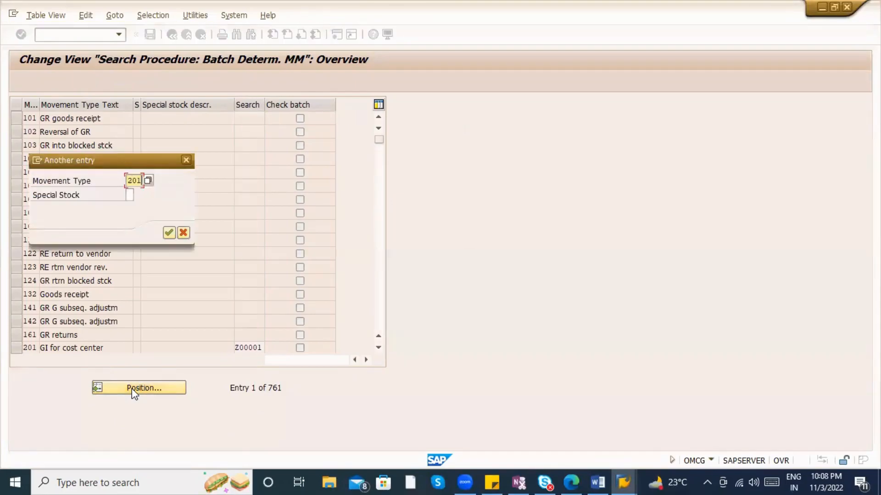
{"action": "key", "text": "Return"}
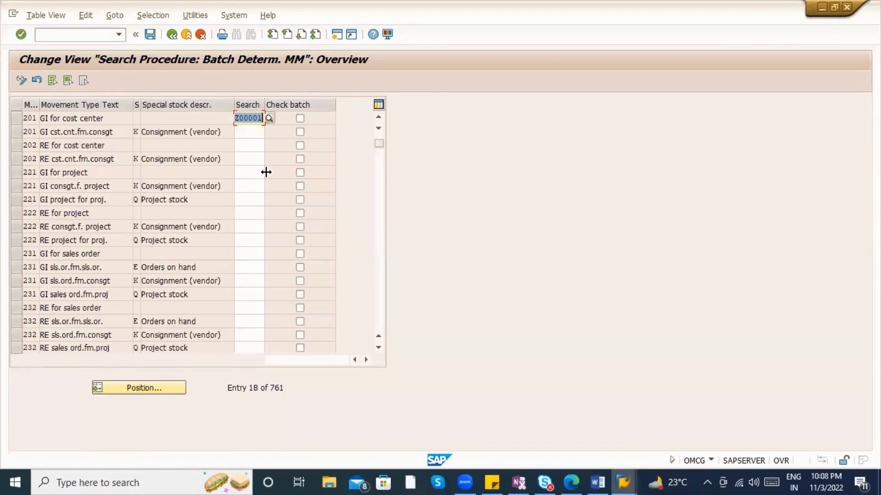
{"action": "left_click", "coordinate": [274, 119]}
{"action": "left_click", "coordinate": [276, 118]}
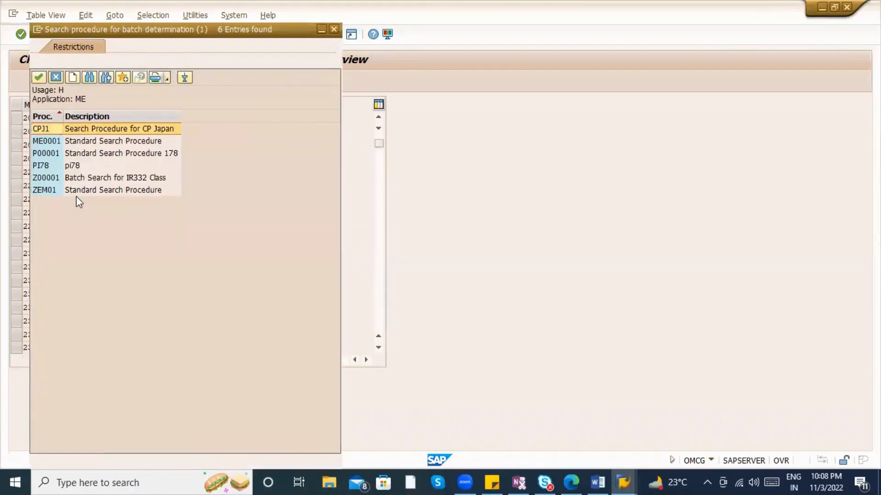
{"action": "left_click", "coordinate": [70, 191]}
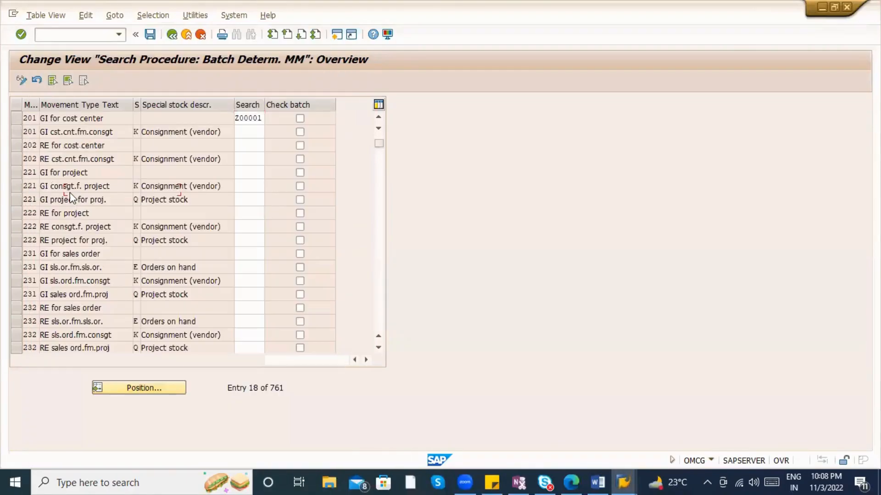
Step: Position the list at movement type 551, assign search procedure ZEM01 to GI scrapping and activate its batch check
{"action": "left_click", "coordinate": [162, 388]}
{"action": "type", "text": "551"}
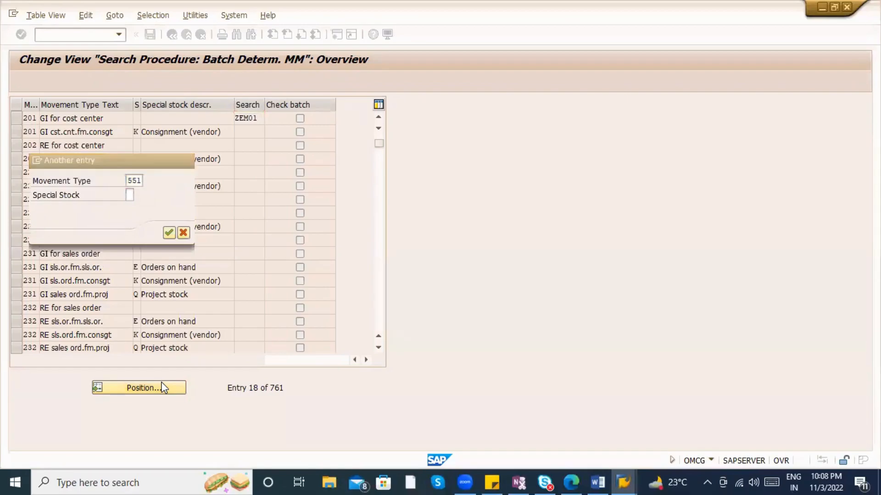
{"action": "key", "text": "Return"}
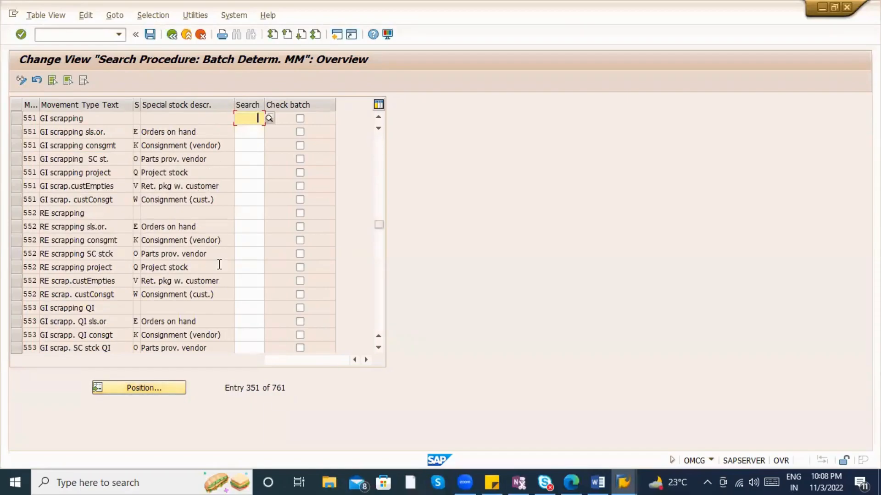
{"action": "type", "text": "ZEM01"}
{"action": "key", "text": "Return"}
{"action": "left_click", "coordinate": [300, 118]}
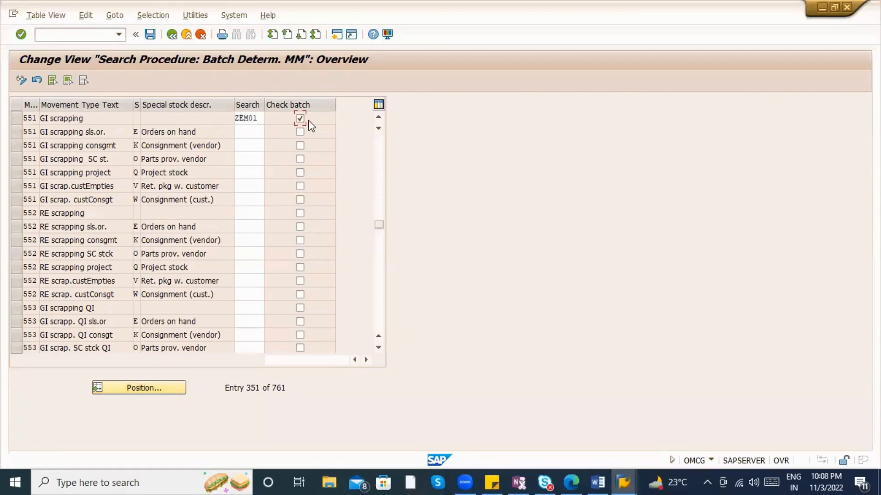
Step: Activate the batch check for movement type 201, GI for cost center, and save the allocations to the customizing request
{"action": "left_click", "coordinate": [149, 392]}
{"action": "type", "text": "201"}
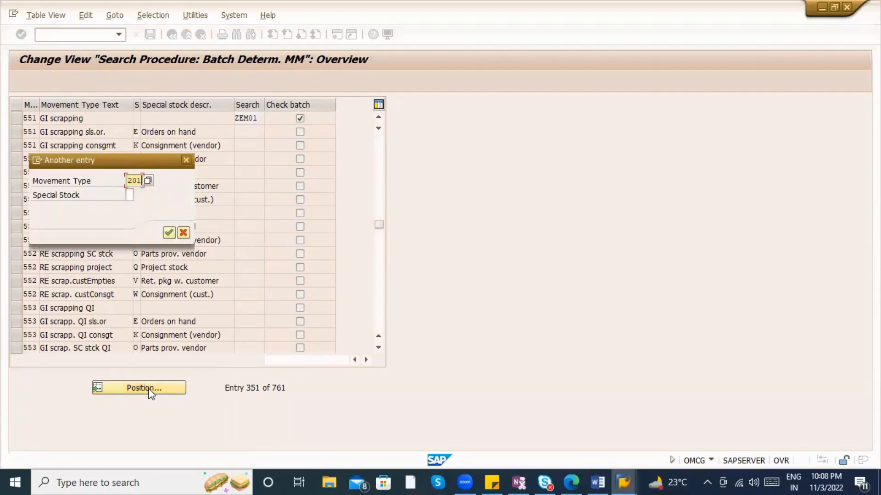
{"action": "key", "text": "Return"}
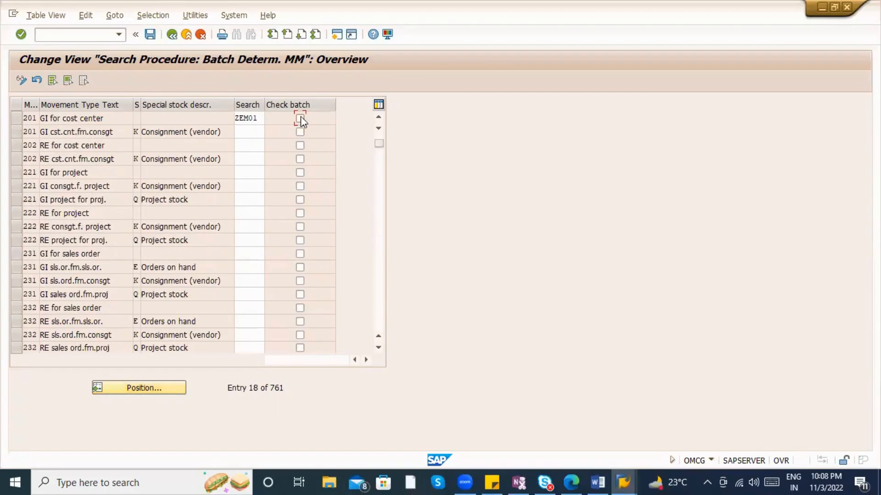
{"action": "key", "text": "ctrl+s"}
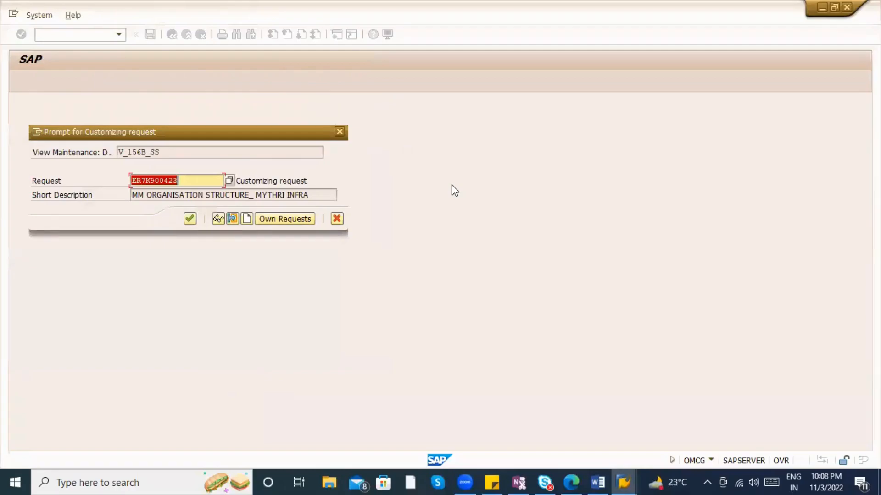
{"action": "key", "text": "Return"}
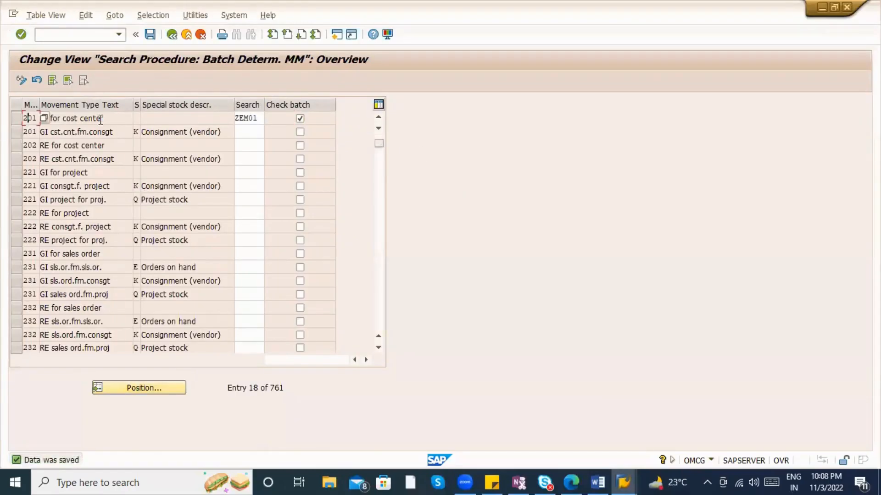
{"action": "left_click_drag", "start_coordinate": [104, 119], "coordinate": [40, 118]}
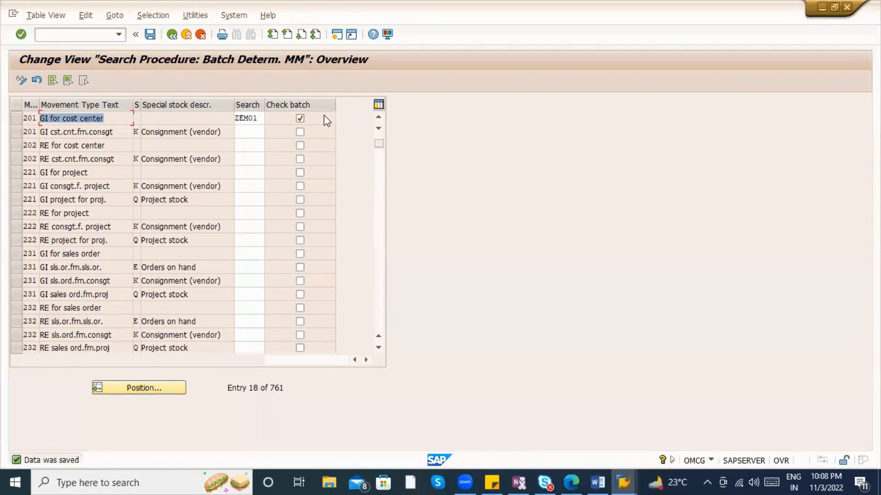
Step: Return to the IMG structure and open the Create sort sequence activity under Define Sort Rules
{"action": "left_click", "coordinate": [249, 119]}
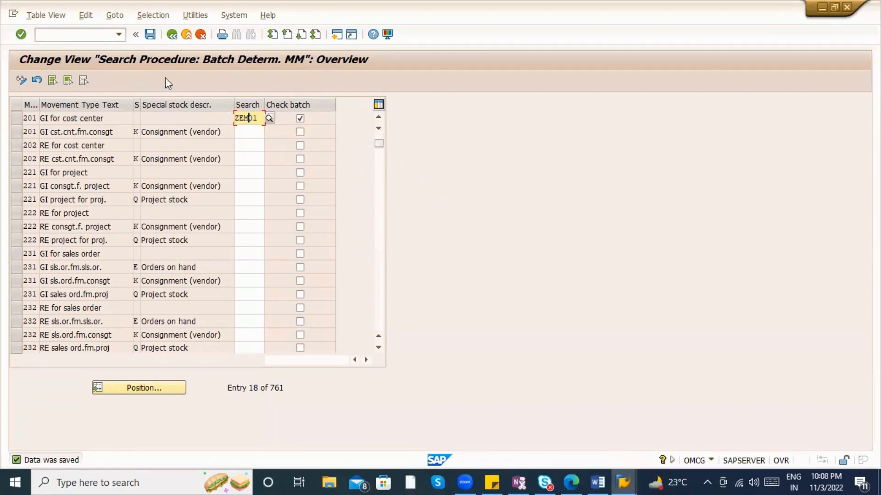
{"action": "left_click", "coordinate": [171, 36]}
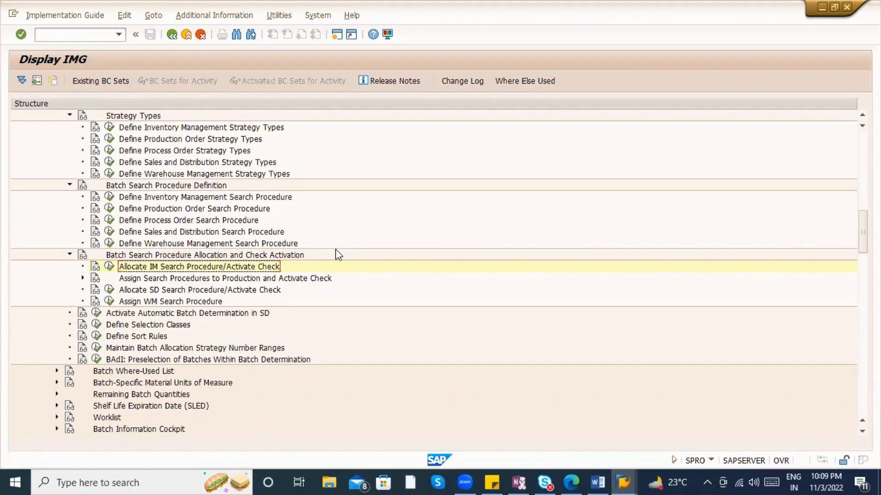
{"action": "left_click", "coordinate": [96, 340]}
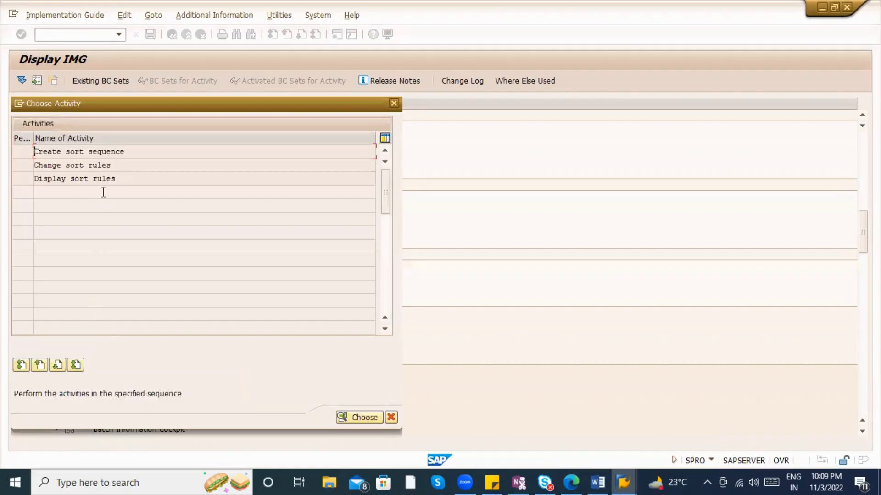
{"action": "double_click", "coordinate": [109, 152]}
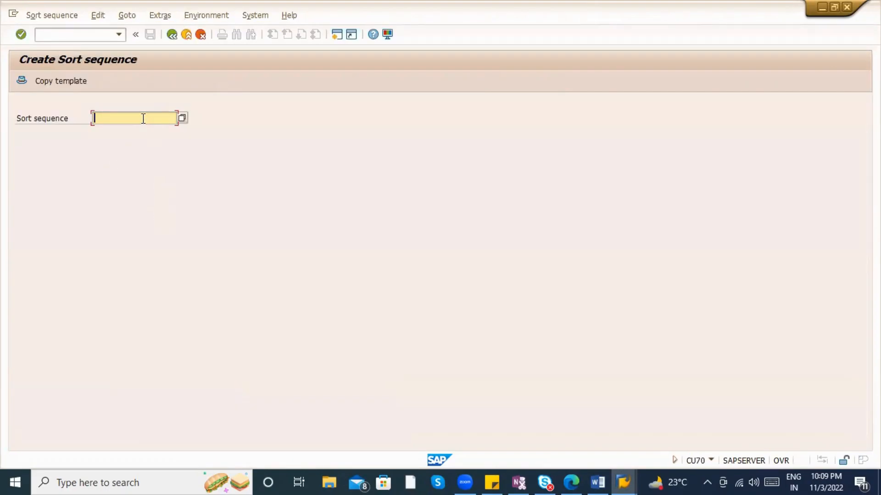
Step: Create sort sequence SORT_FIFO_M with the description FIFO Sort sequence
{"action": "type", "text": "SORT"}
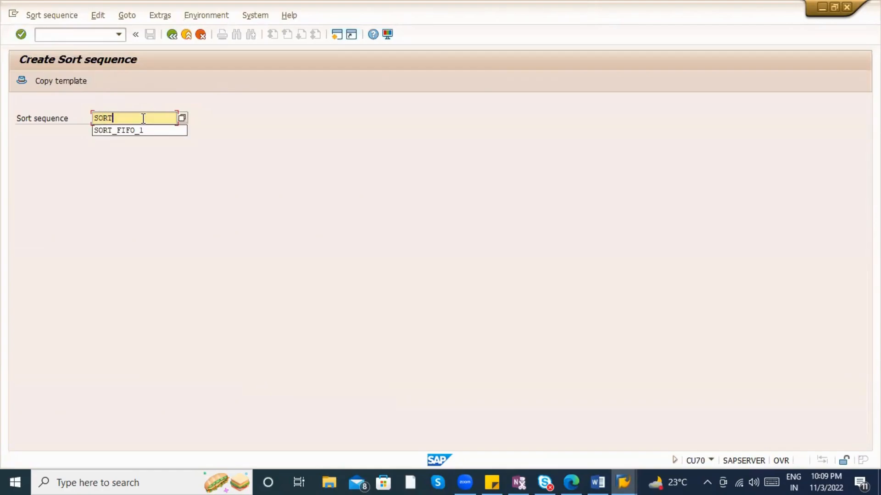
{"action": "type", "text": "_FIFO_M"}
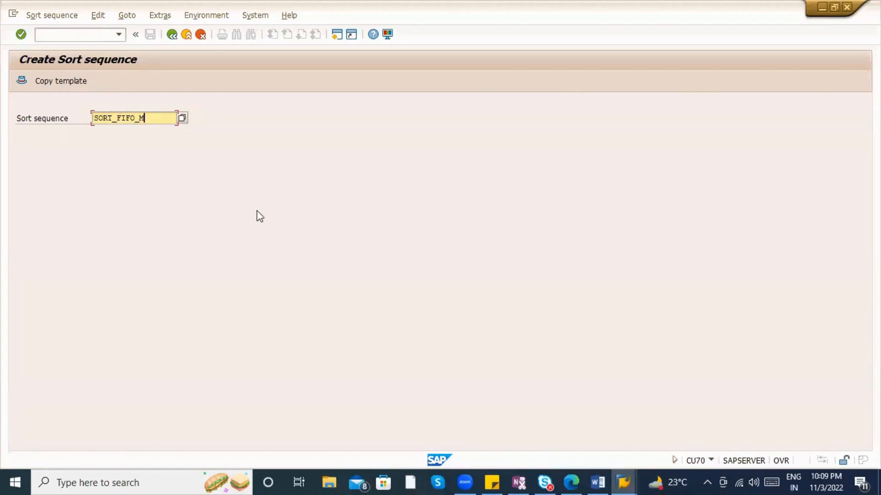
{"action": "key", "text": "Return"}
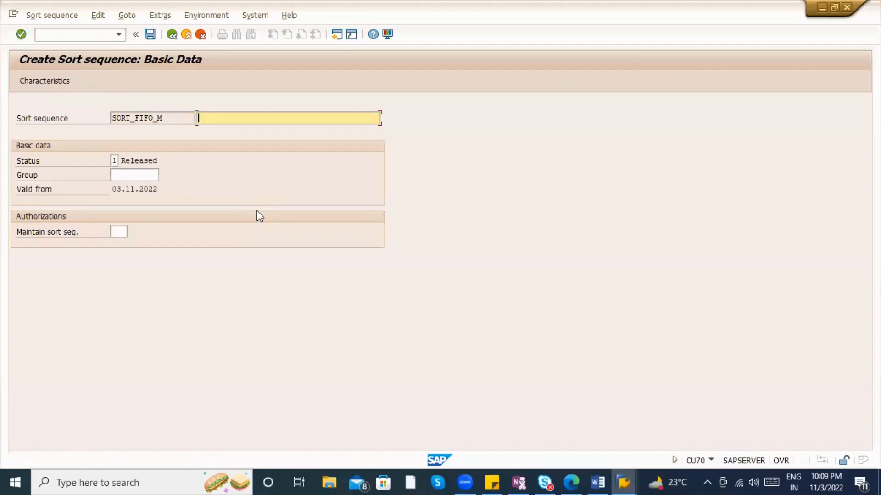
{"action": "type", "text": "FIFO Sort sequence"}
{"action": "left_click_drag", "start_coordinate": [269, 118], "coordinate": [192, 112]}
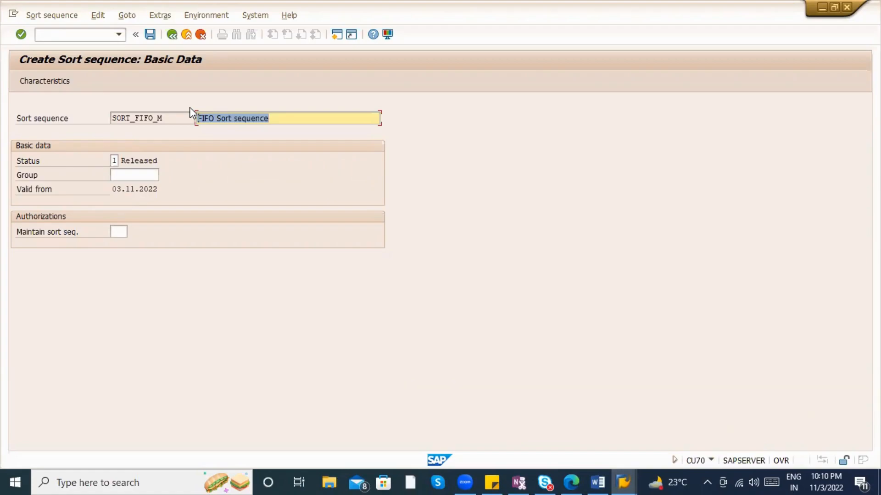
{"action": "left_click", "coordinate": [290, 119]}
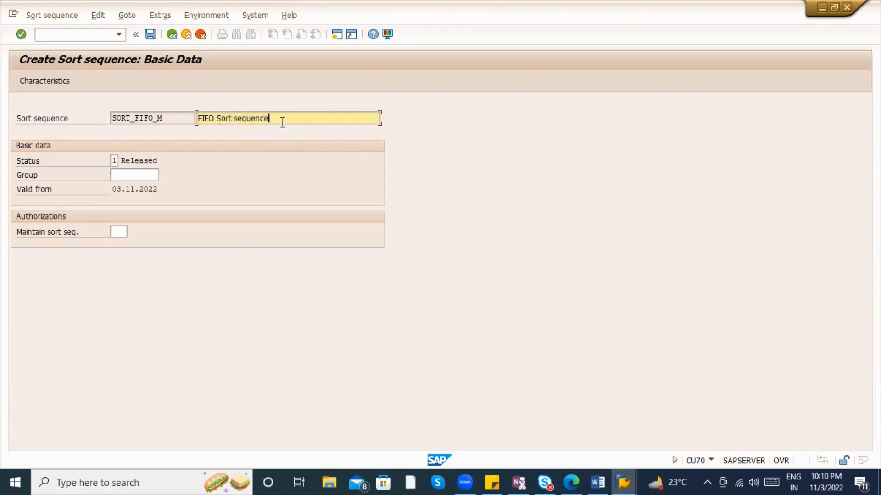
Step: Assign characteristic ZB_EXPDT to the sort sequence and save it
{"action": "left_click", "coordinate": [59, 81]}
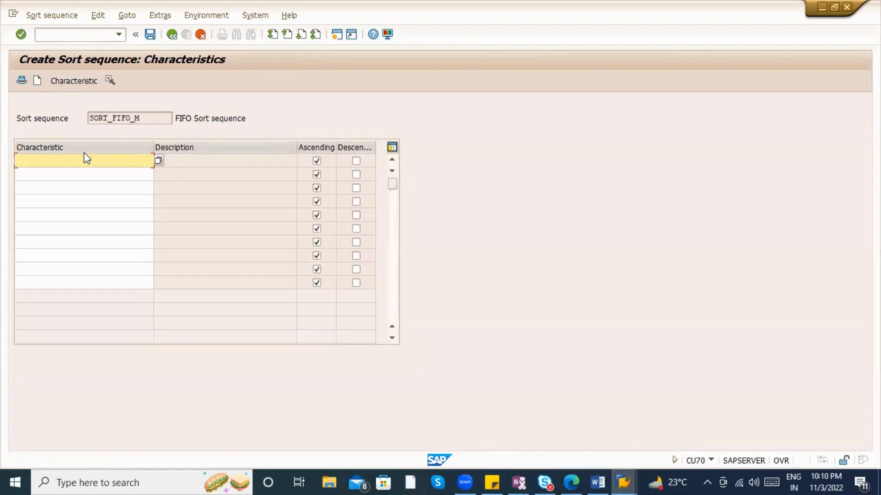
{"action": "type", "text": "ZB_EXPDT"}
{"action": "key", "text": "Return"}
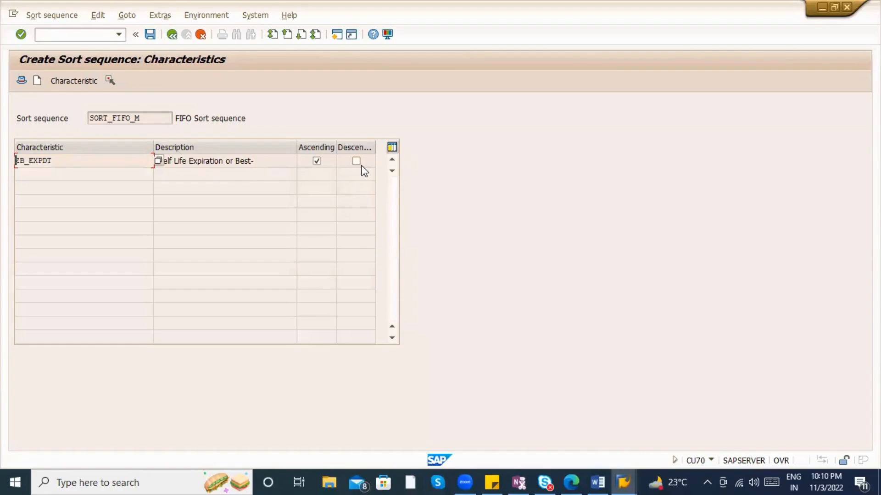
{"action": "key", "text": "ctrl+s"}
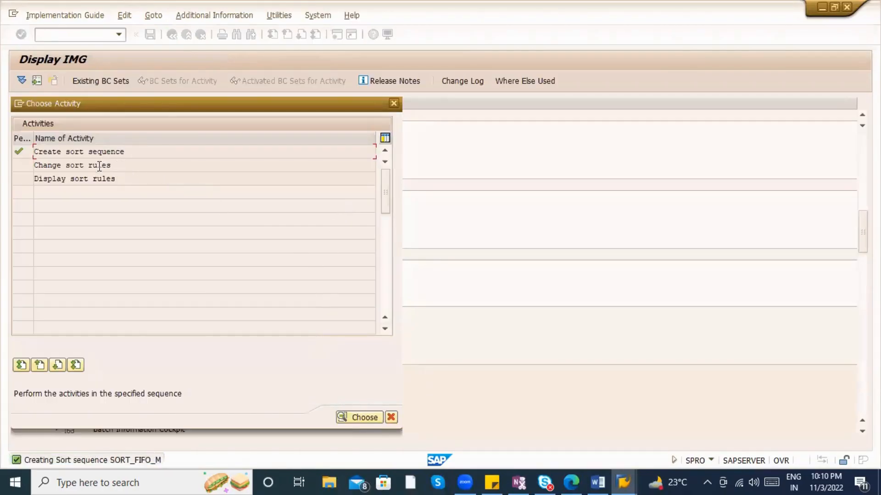
Step: Display sort sequence SORT_FIFO_M, check its characteristic and sort direction, and return to the IMG structure
{"action": "double_click", "coordinate": [97, 179]}
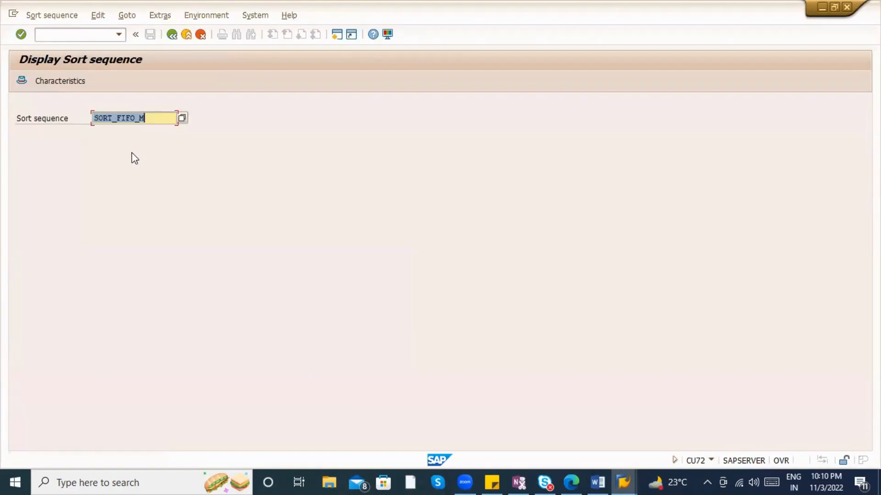
{"action": "key", "text": "Return"}
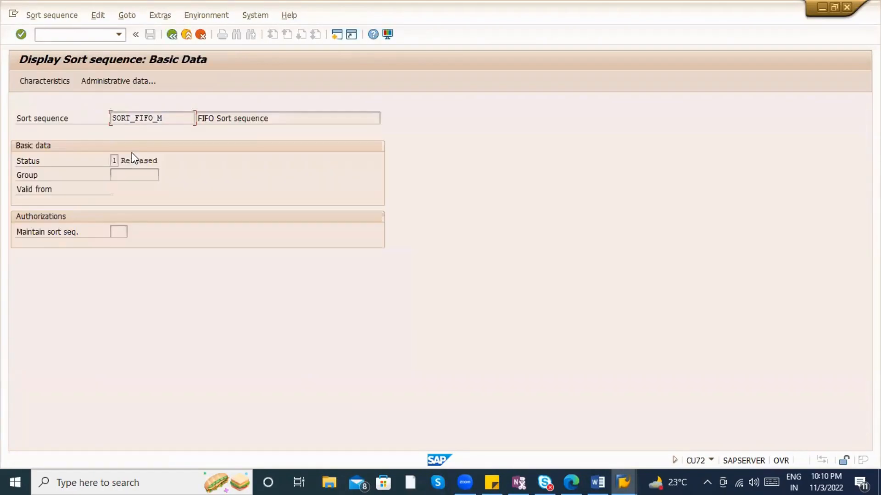
{"action": "left_click", "coordinate": [39, 81]}
{"action": "left_click", "coordinate": [324, 160]}
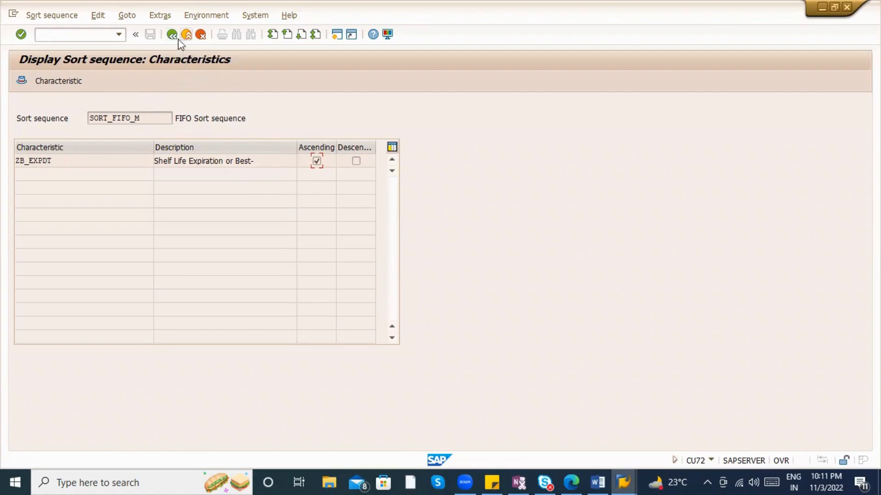
{"action": "left_click_drag", "start_coordinate": [141, 120], "coordinate": [80, 118]}
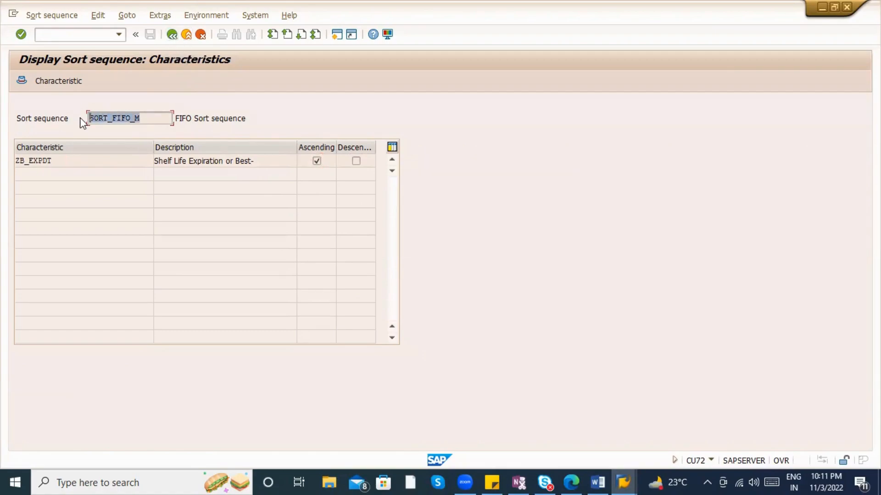
{"action": "left_click", "coordinate": [88, 119]}
{"action": "left_click", "coordinate": [187, 35]}
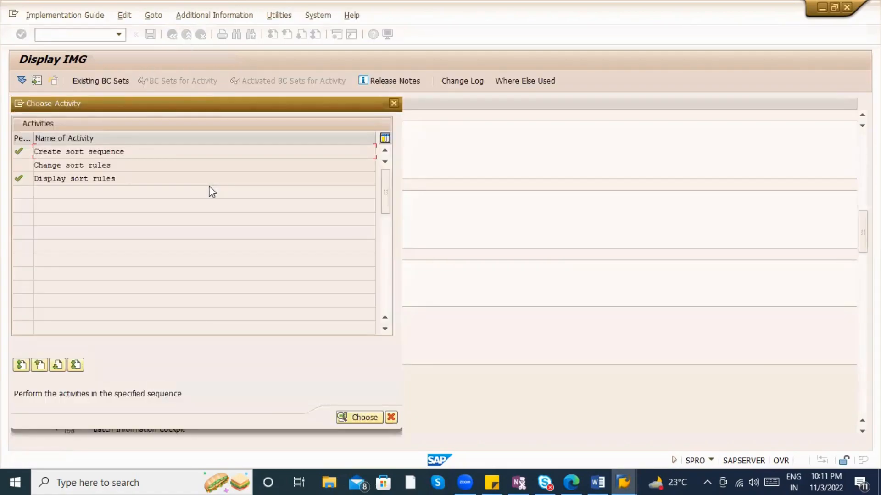
{"action": "key", "text": "Escape"}
Step: Enter SORT_FIFO_M as the sort sequence of inventory management strategy type ZE01 and save it to the customizing request
{"action": "scroll", "coordinate": [158, 266], "scroll_direction": "up", "scroll_amount": 3}
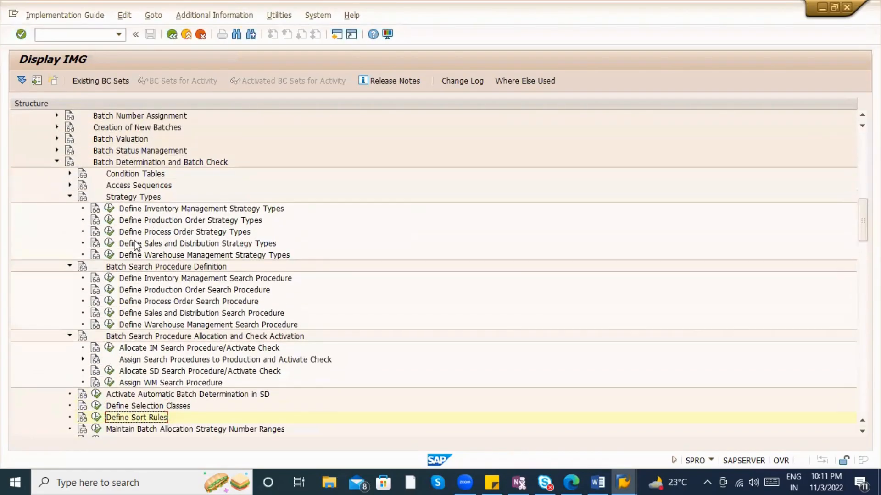
{"action": "left_click", "coordinate": [109, 209]}
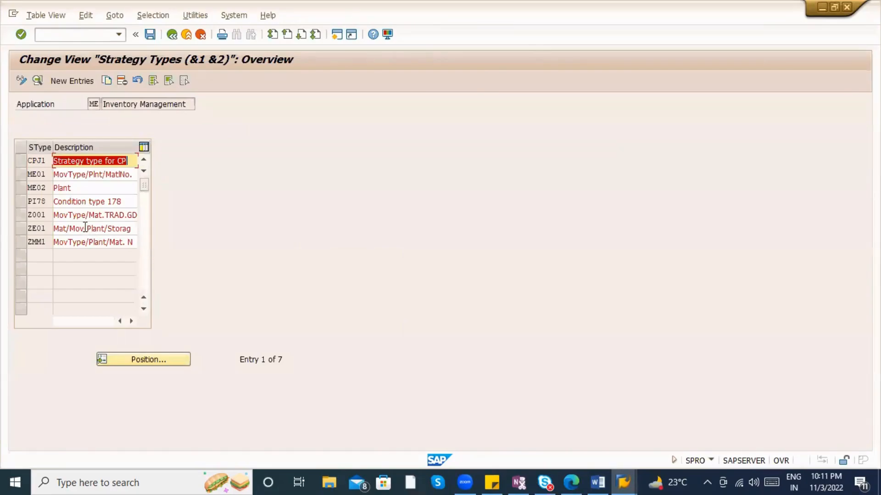
{"action": "double_click", "coordinate": [95, 230]}
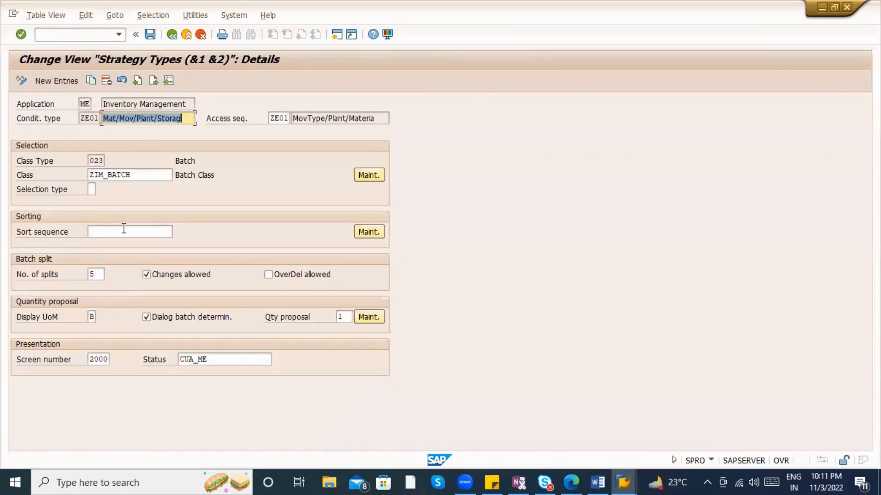
{"action": "left_click", "coordinate": [124, 228]}
{"action": "type", "text": "SORT_FIFO_M"}
{"action": "key", "text": "Return"}
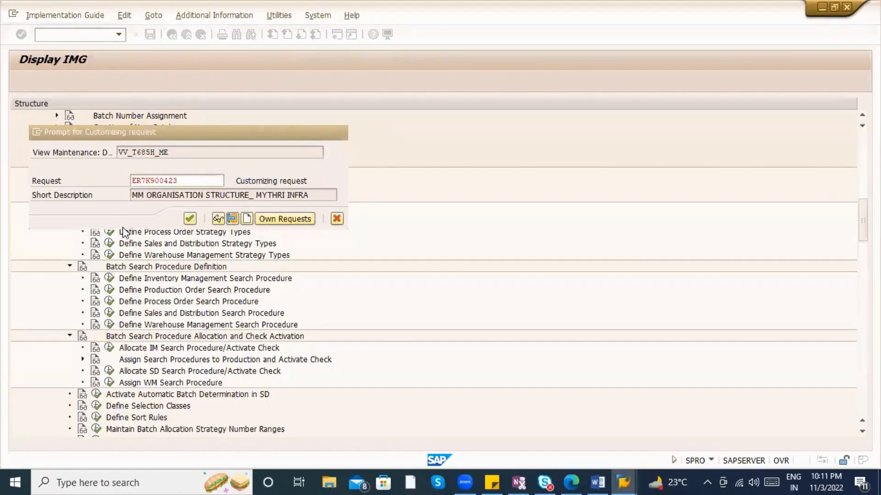
{"action": "key", "text": "Return"}
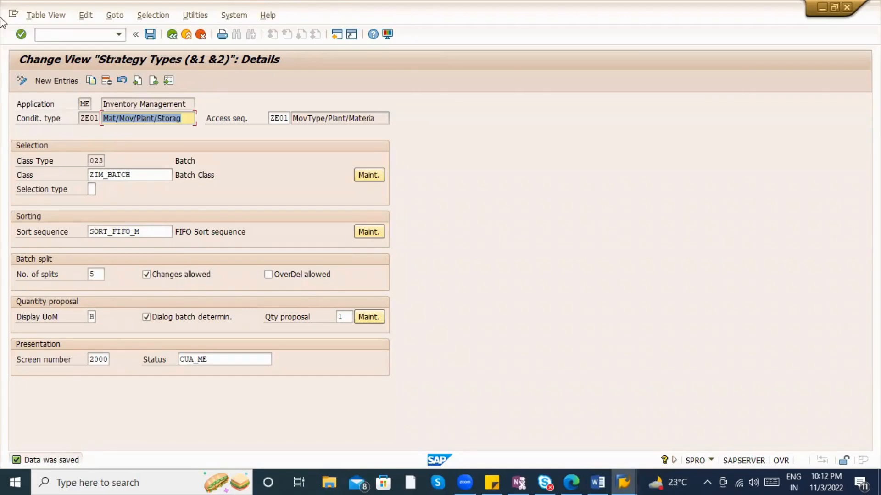
Step: Return to the IMG structure and collapse the Batch Determination and Batch Check node with its open subnodes
{"action": "key", "text": "F3"}
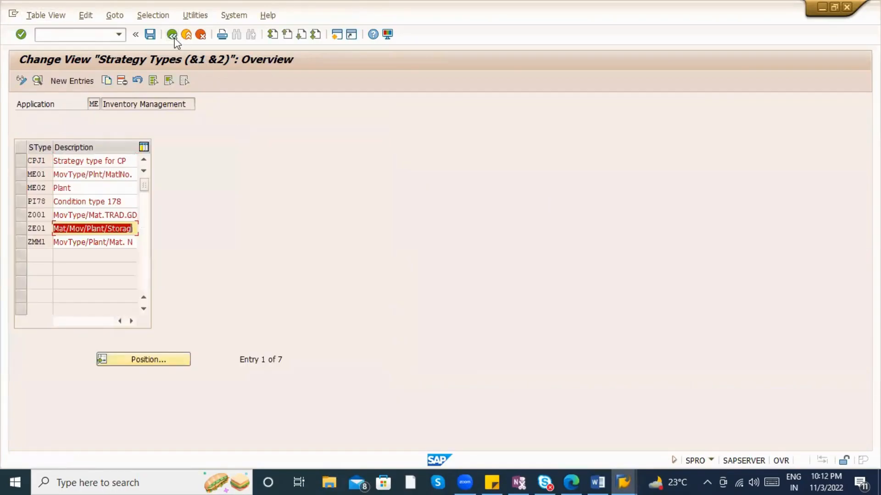
{"action": "key", "text": "F3"}
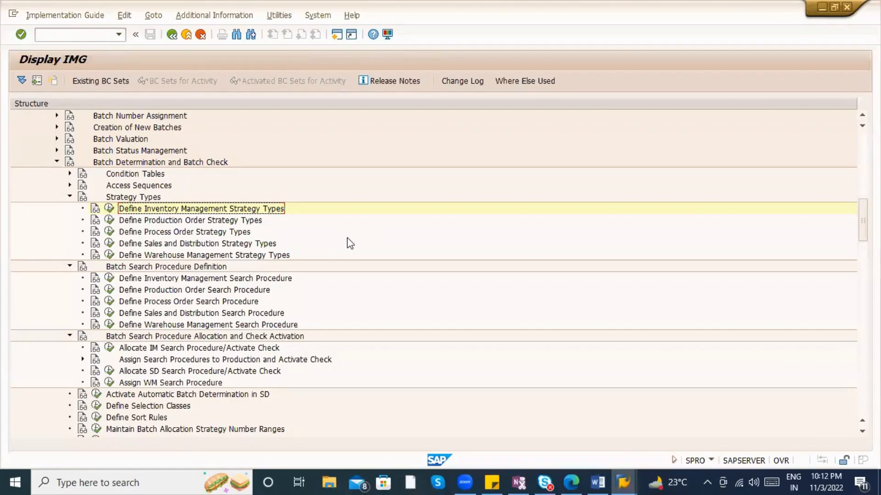
{"action": "left_click", "coordinate": [70, 196]}
{"action": "left_click", "coordinate": [69, 209]}
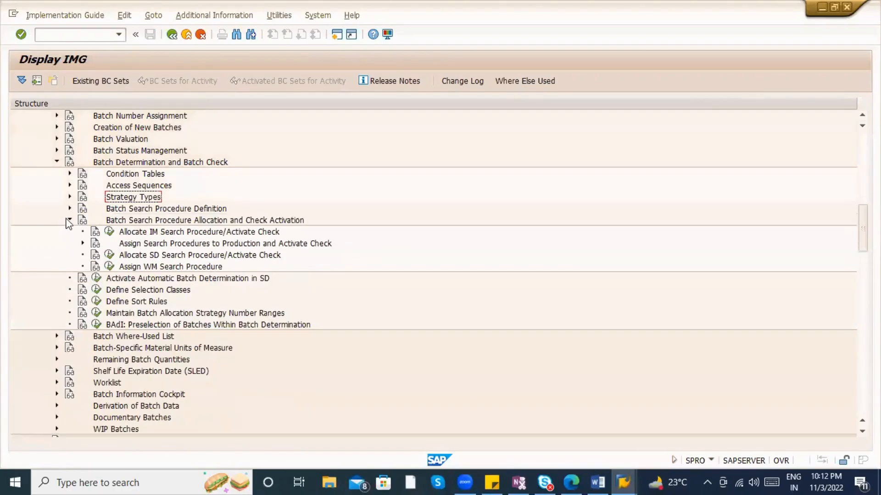
{"action": "left_click", "coordinate": [70, 220]}
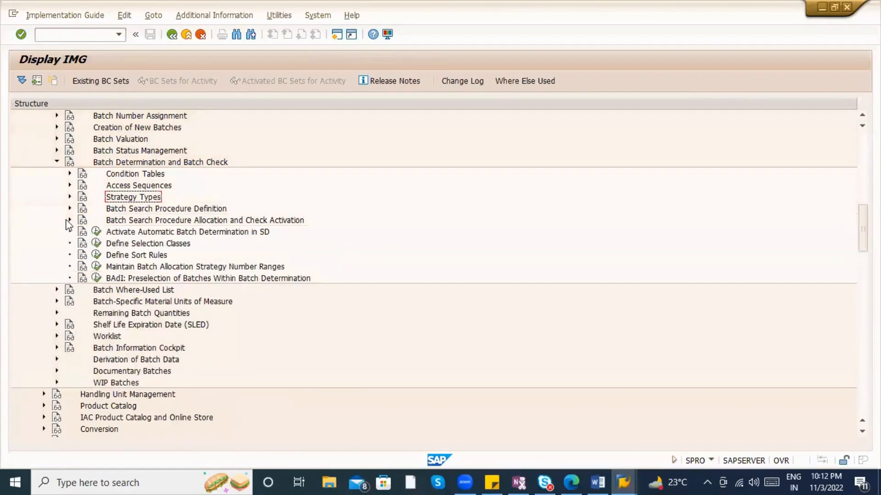
{"action": "left_click", "coordinate": [57, 162]}
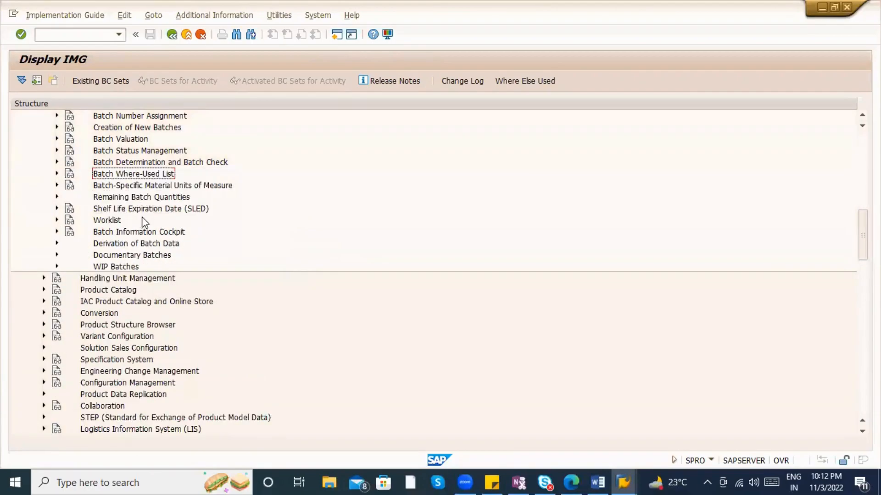
Step: Open Set Expiration Date Check under Shelf Life Expiration Date (SLED) in Batch Management
{"action": "scroll", "coordinate": [142, 224], "scroll_direction": "up", "scroll_amount": 2}
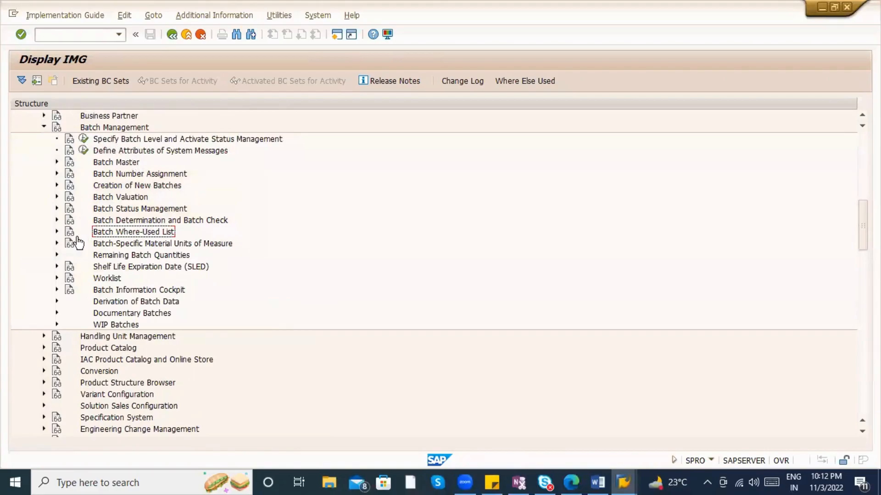
{"action": "left_click", "coordinate": [57, 266]}
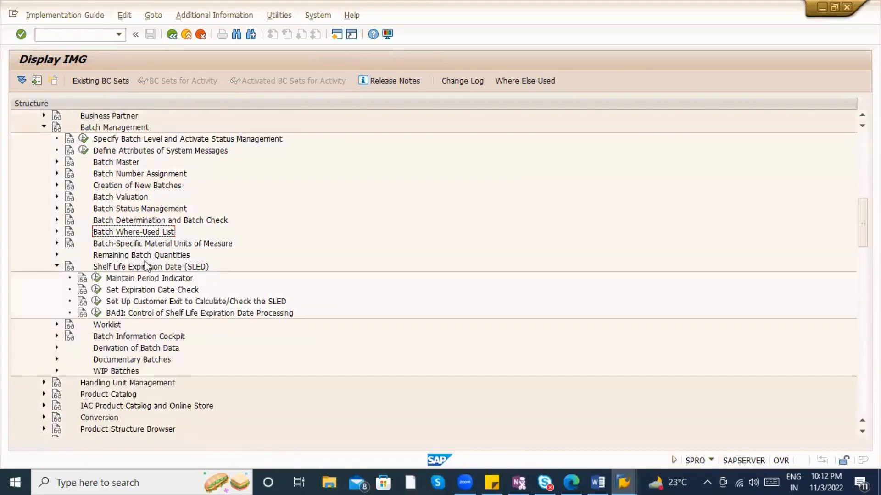
{"action": "scroll", "coordinate": [156, 271], "scroll_direction": "down", "scroll_amount": 2}
{"action": "left_click", "coordinate": [138, 258]}
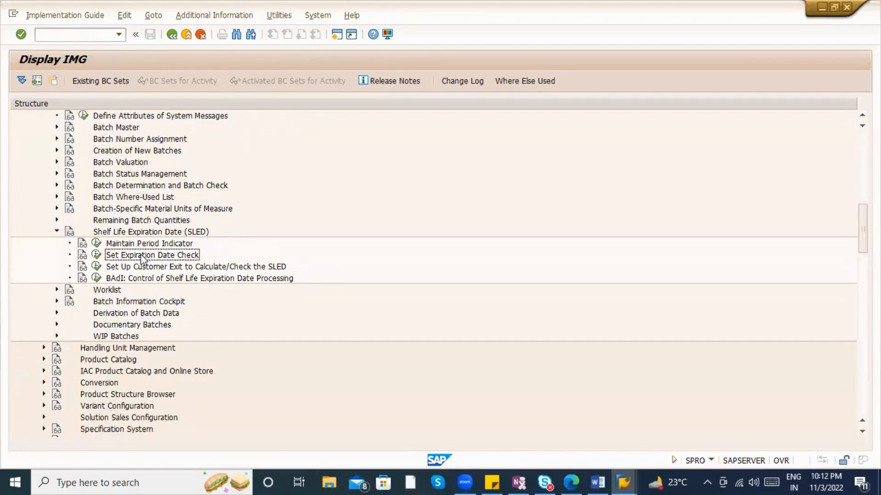
{"action": "left_click", "coordinate": [97, 255]}
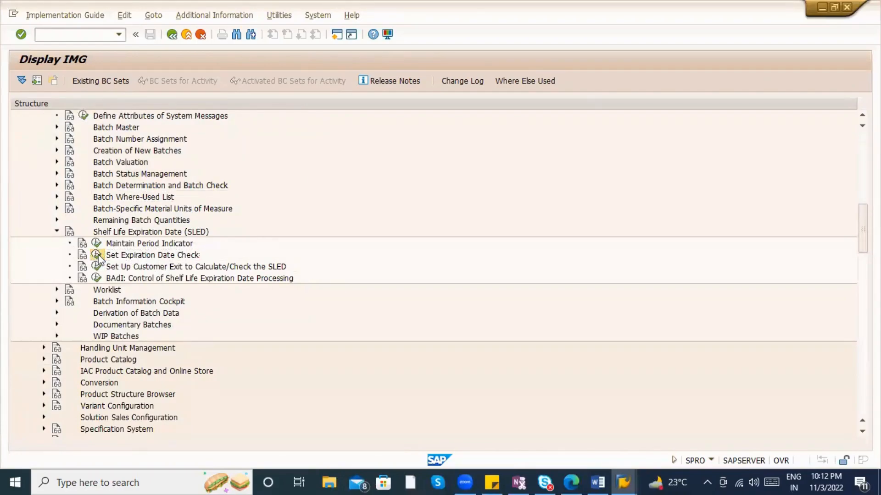
Step: Check the expiration date activation for plant ZAB1 in the plant list and return to the object selection
{"action": "left_click", "coordinate": [73, 146]}
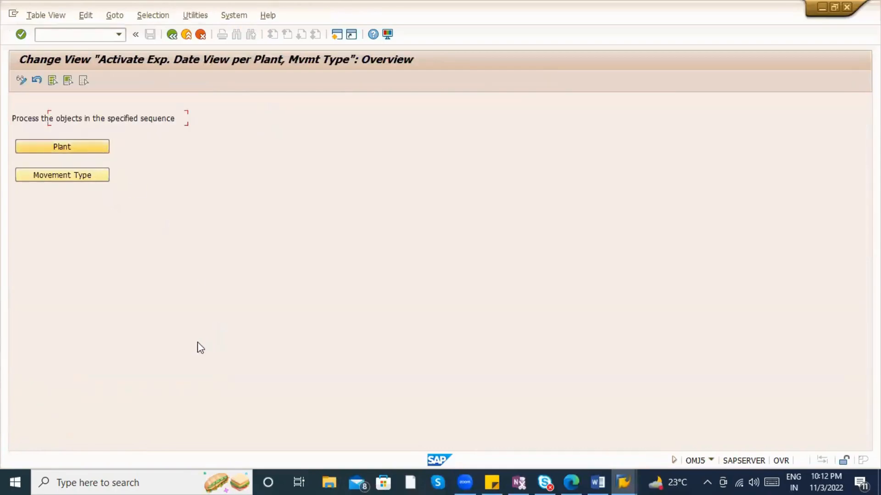
{"action": "left_click", "coordinate": [162, 389]}
{"action": "type", "text": "ZAB1"}
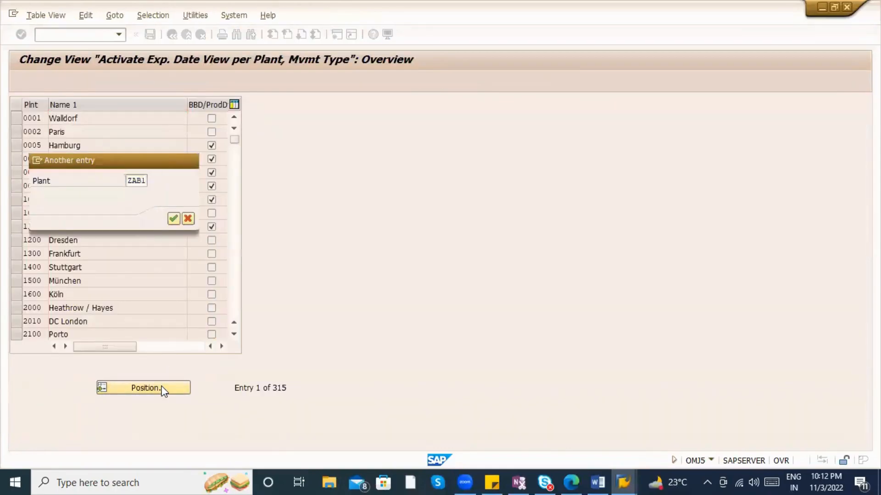
{"action": "key", "text": "Return"}
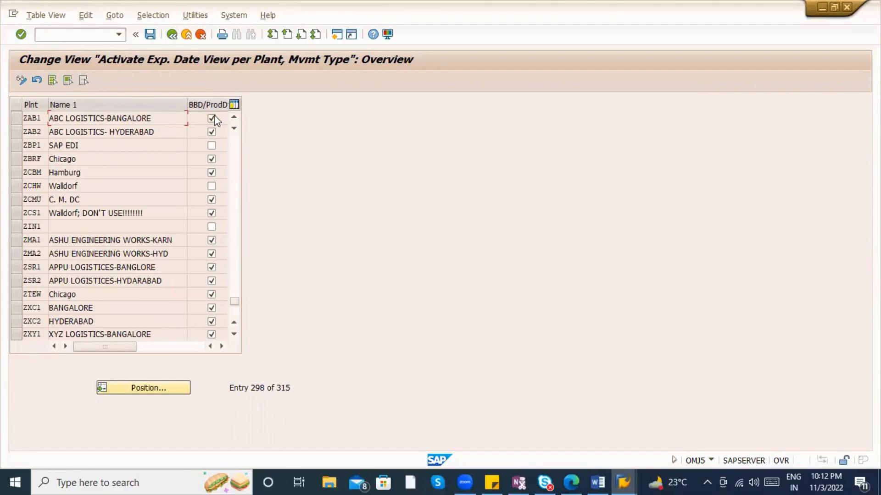
{"action": "left_click", "coordinate": [171, 34]}
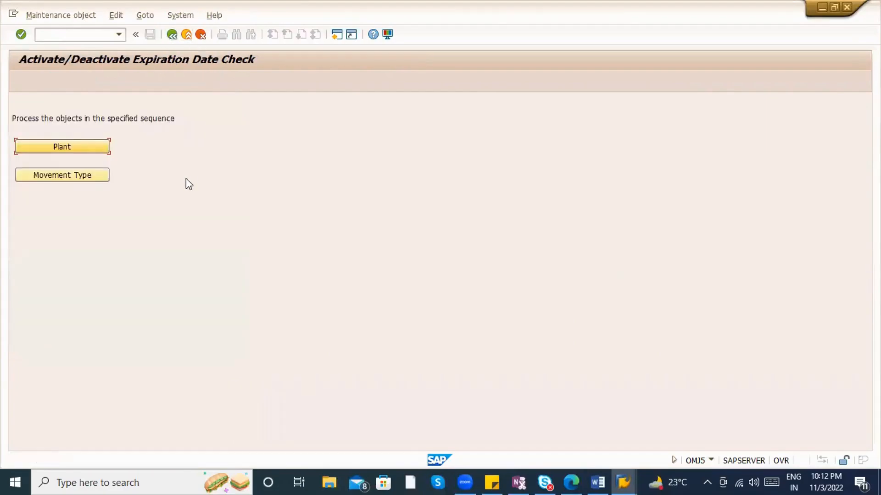
Step: Open the expiration date check per movement type, go to movement type 501 and choose check option 1, Enter and check
{"action": "left_click", "coordinate": [88, 174]}
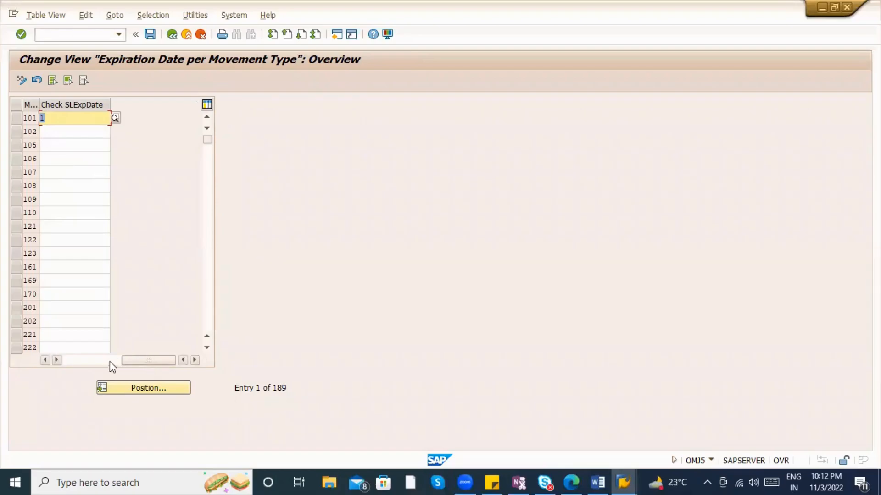
{"action": "left_click_drag", "start_coordinate": [136, 364], "coordinate": [78, 360]}
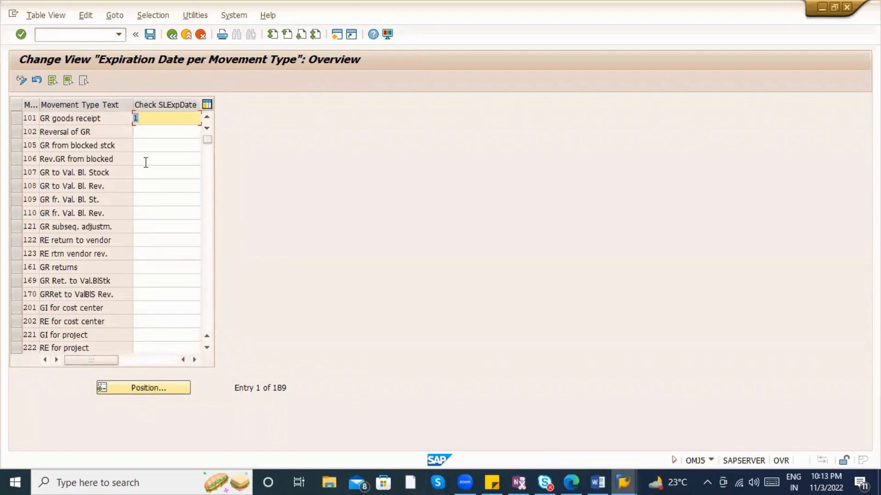
{"action": "left_click", "coordinate": [152, 388]}
{"action": "type", "text": "501"}
{"action": "key", "text": "Return"}
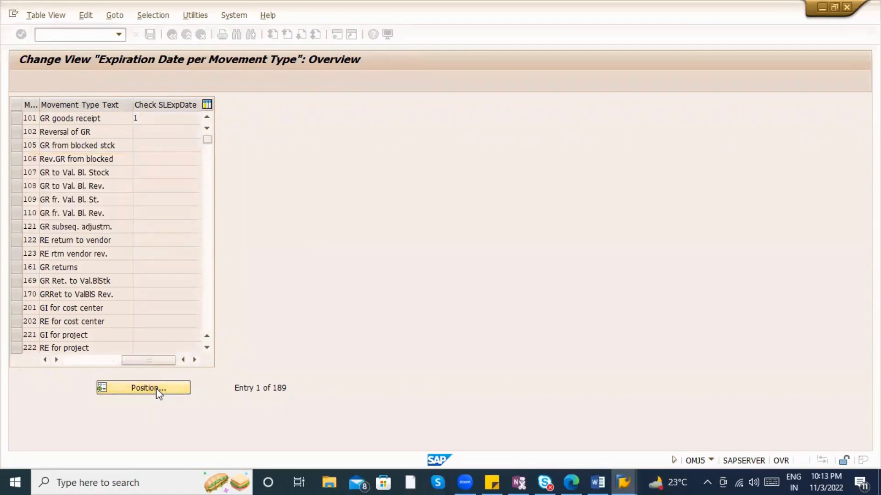
{"action": "left_click", "coordinate": [117, 118]}
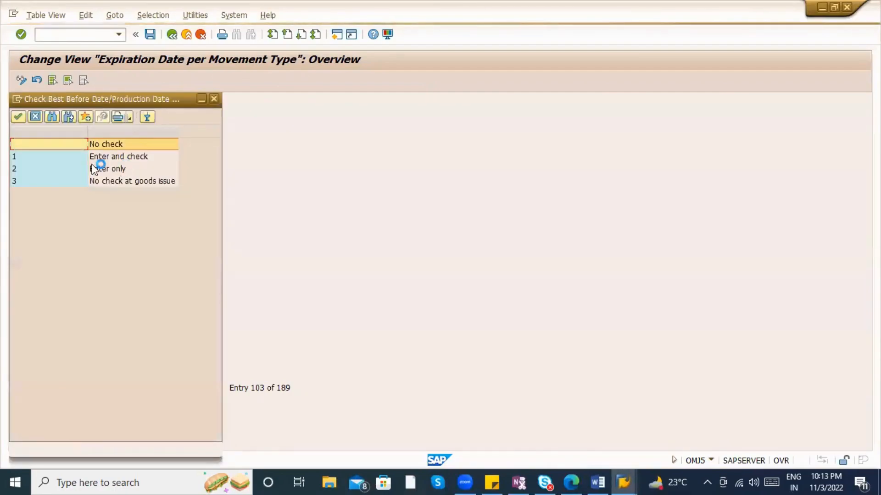
{"action": "left_click", "coordinate": [97, 160]}
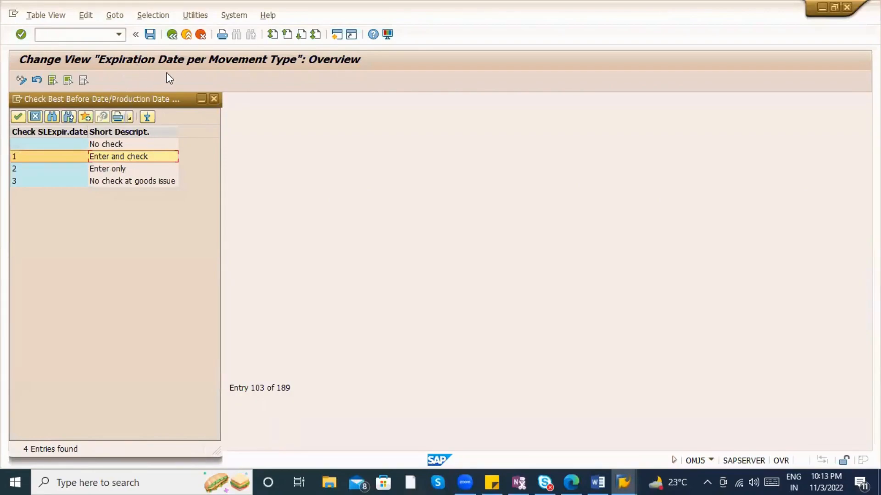
{"action": "double_click", "coordinate": [189, 153]}
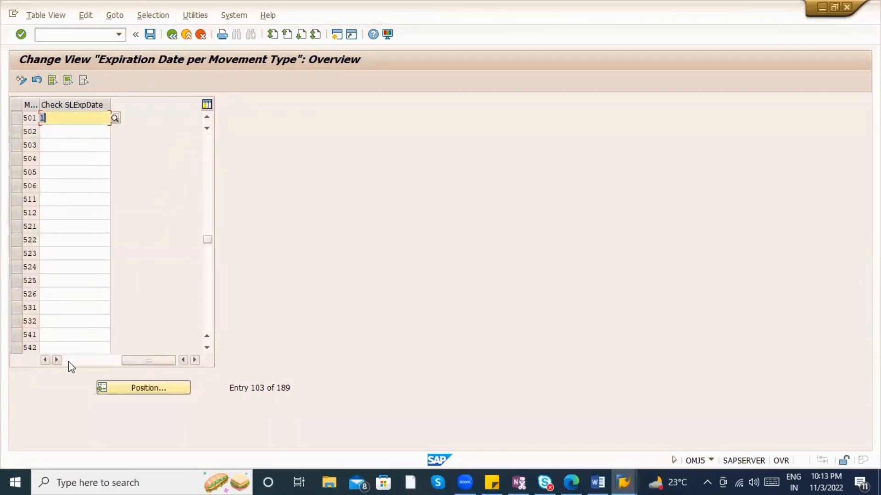
Step: Examine the movement type texts and expiration date check settings of the entries around movement type 501
{"action": "left_click", "coordinate": [69, 362]}
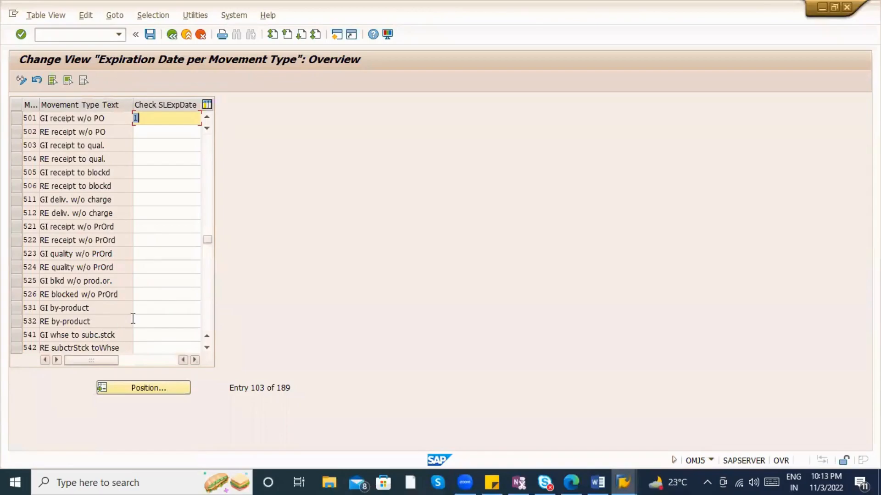
{"action": "left_click", "coordinate": [211, 298]}
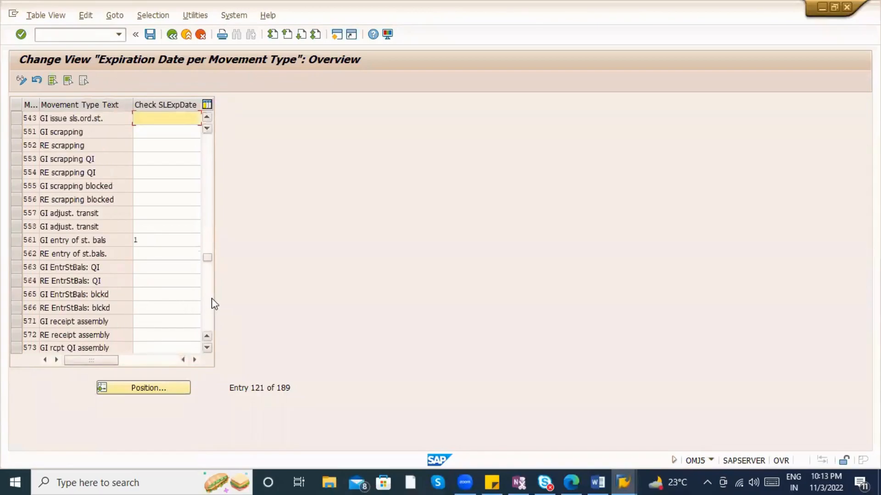
{"action": "scroll", "coordinate": [180, 246], "scroll_direction": "up", "scroll_amount": 1}
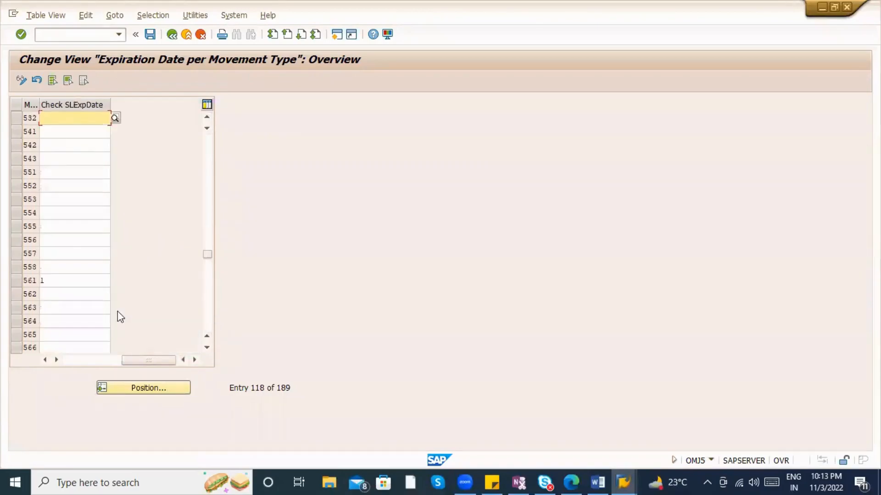
{"action": "left_click", "coordinate": [83, 363]}
{"action": "scroll", "coordinate": [135, 294], "scroll_direction": "up", "scroll_amount": 1}
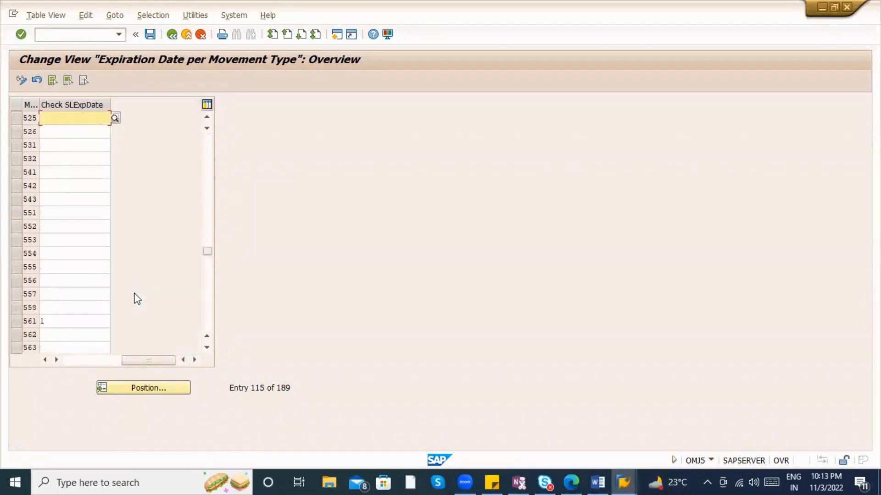
{"action": "scroll", "coordinate": [212, 209], "scroll_direction": "up", "scroll_amount": 1}
{"action": "left_click", "coordinate": [209, 214]}
{"action": "scroll", "coordinate": [91, 272], "scroll_direction": "up", "scroll_amount": 6}
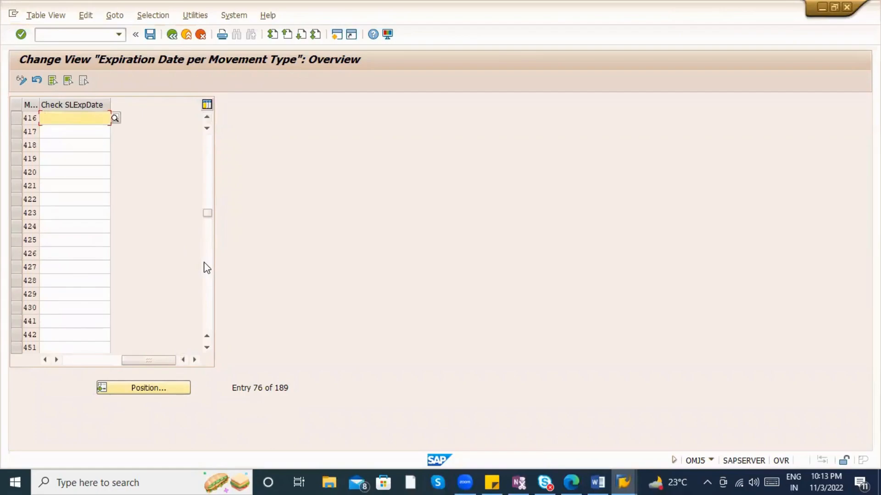
Step: Reselect Enter and check (1) for movement type 501 and return to the expiration date check object selection
{"action": "scroll", "coordinate": [88, 258], "scroll_direction": "down", "scroll_amount": 3}
{"action": "left_click", "coordinate": [77, 240]}
{"action": "type", "text": "1"}
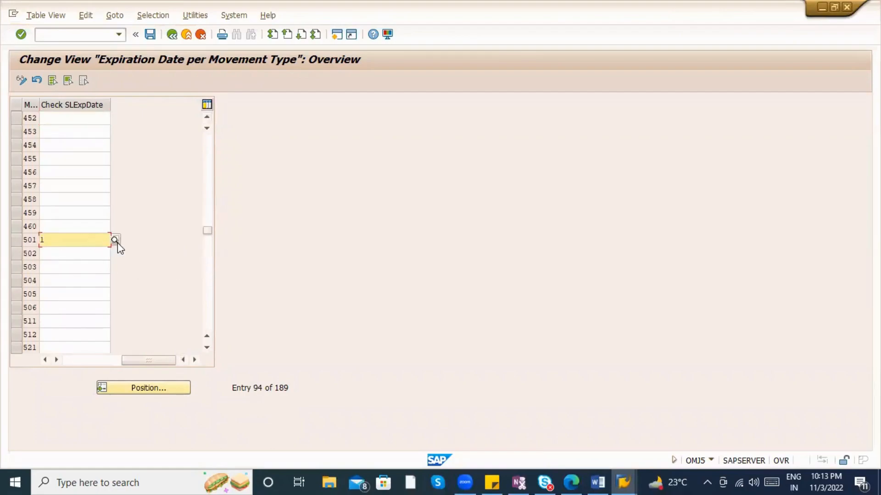
{"action": "left_click", "coordinate": [116, 241]}
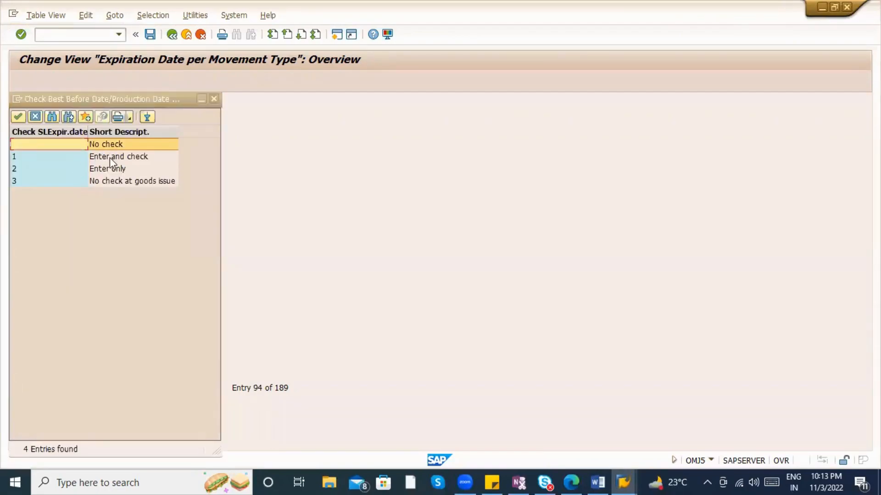
{"action": "left_click", "coordinate": [109, 157]}
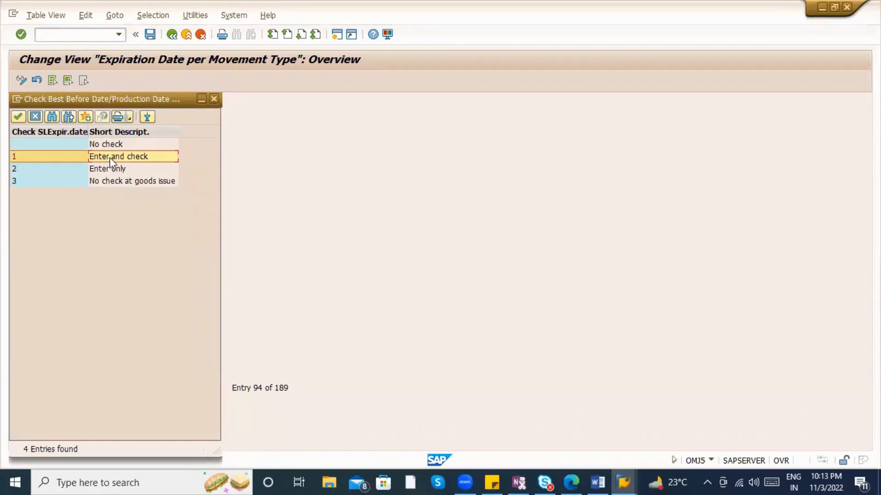
{"action": "double_click", "coordinate": [109, 158]}
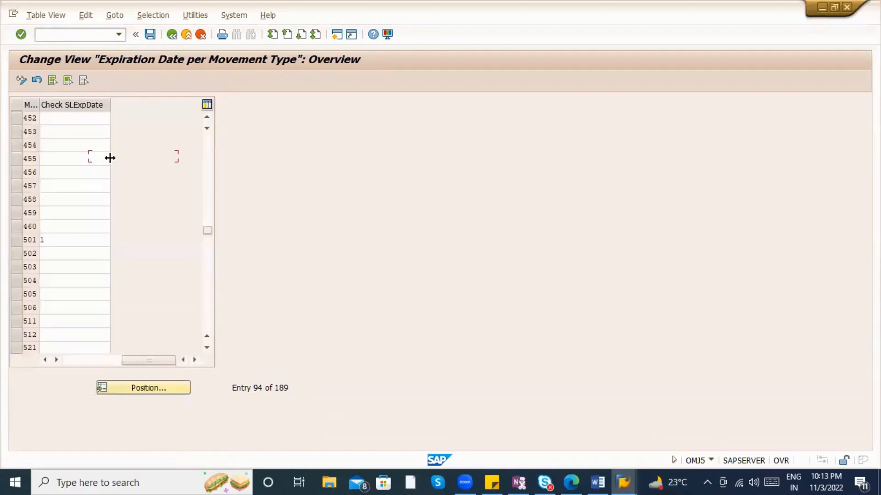
{"action": "left_click", "coordinate": [169, 39]}
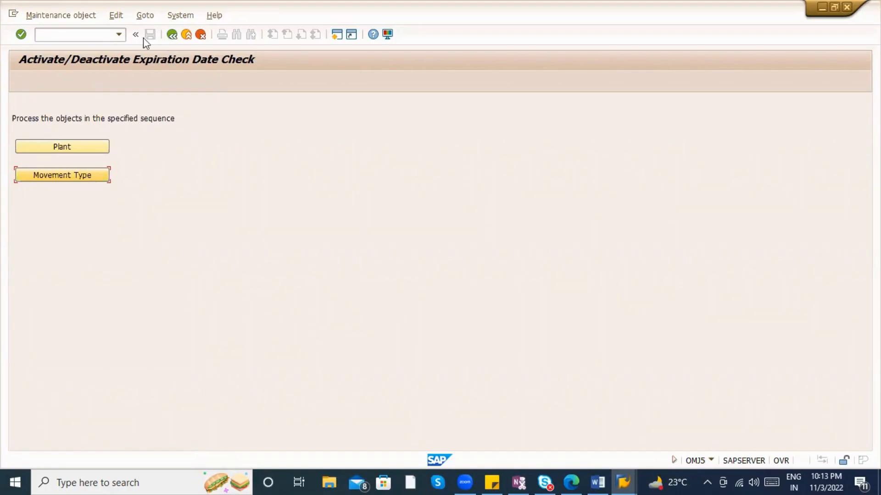
Step: Start transaction MM01 and enter material type ZRA2 (Raw materials Demo) to reach the view selection
{"action": "left_click", "coordinate": [46, 36]}
{"action": "type", "text": "/nmm01"}
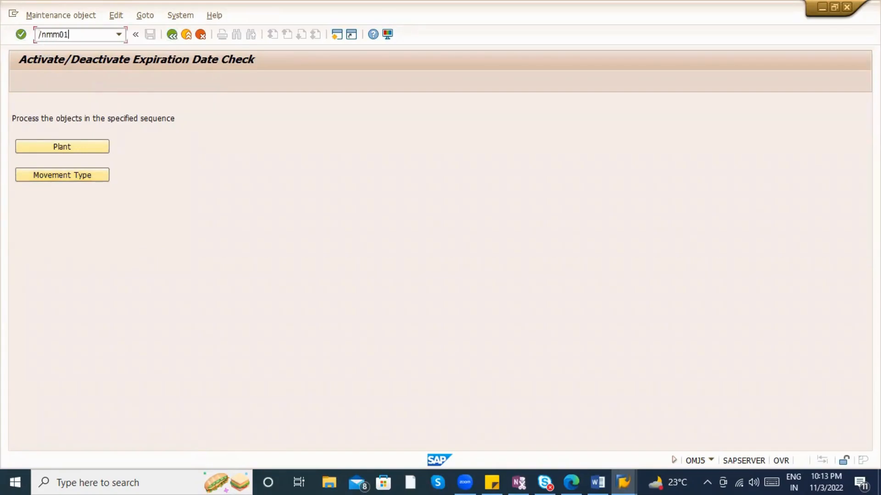
{"action": "key", "text": "Return"}
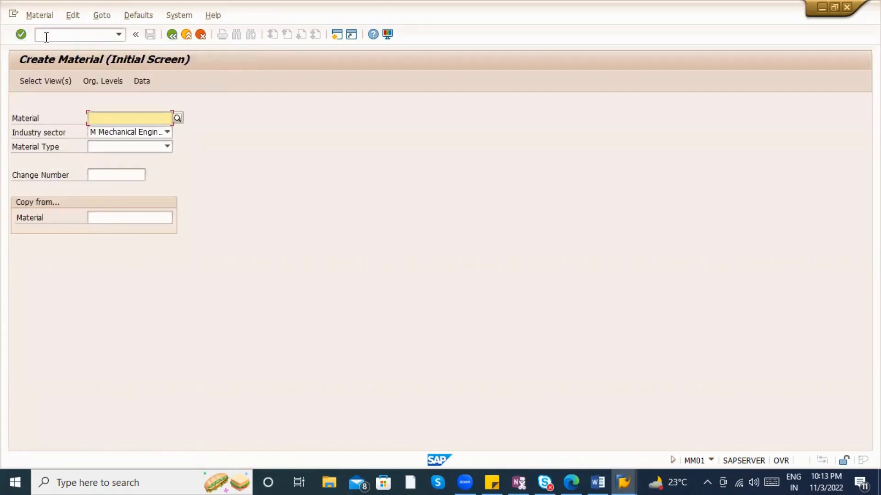
{"action": "left_click", "coordinate": [111, 118]}
{"action": "left_click", "coordinate": [111, 121]}
{"action": "left_click", "coordinate": [114, 149]}
{"action": "type", "text": "zra2"}
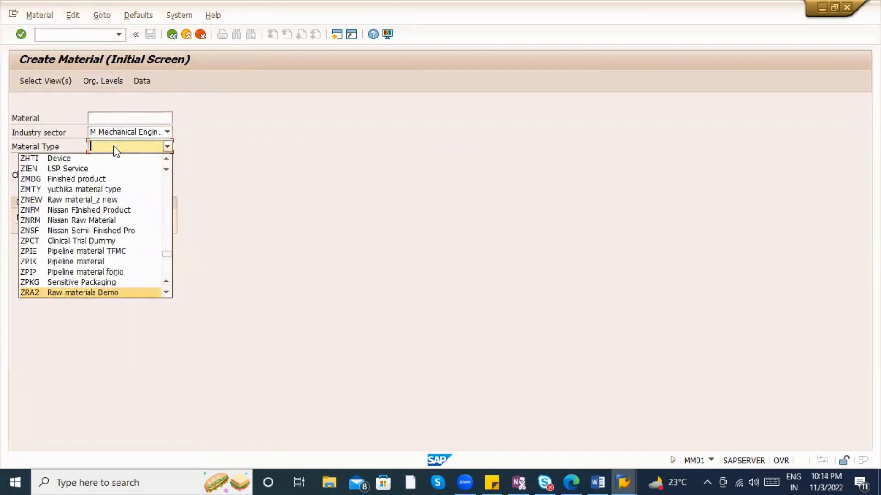
{"action": "key", "text": "Return"}
{"action": "key", "text": "Return"}
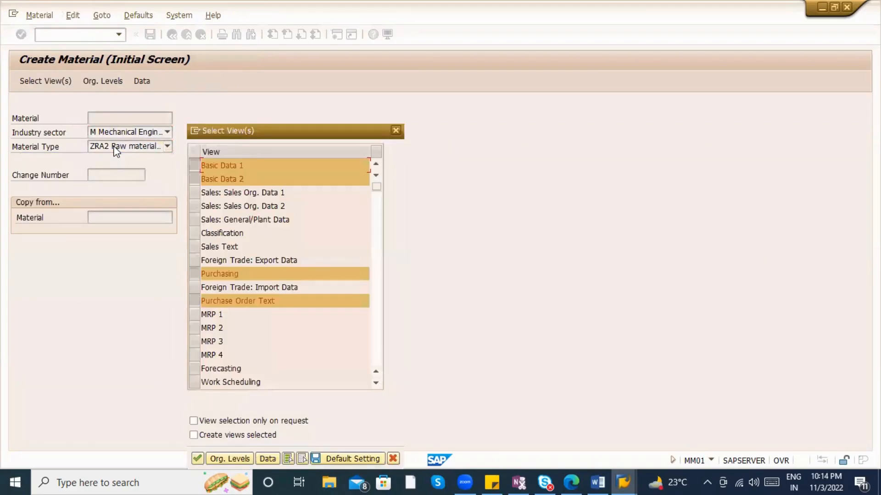
Step: Review the list of material views, then accept the preselected views and organizational levels
{"action": "scroll", "coordinate": [254, 352], "scroll_direction": "down", "scroll_amount": 3}
{"action": "scroll", "coordinate": [262, 367], "scroll_direction": "up", "scroll_amount": 3}
{"action": "key", "text": "Return"}
{"action": "key", "text": "Return"}
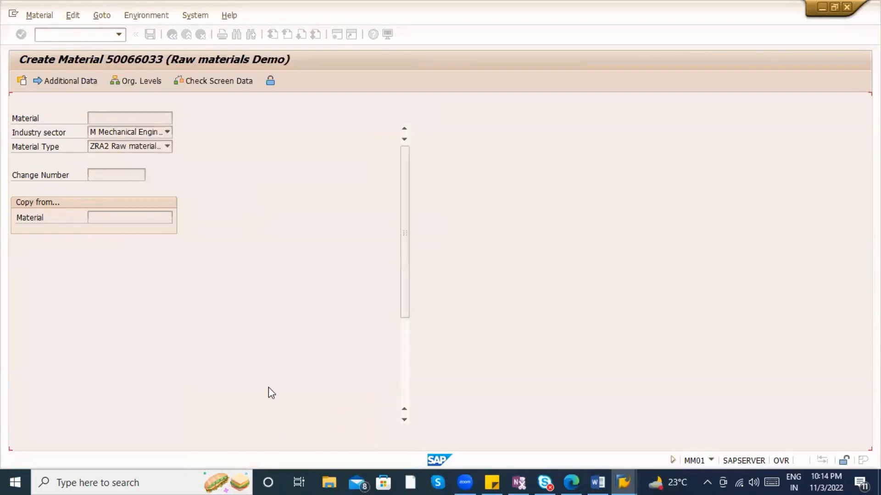
Step: Enter the description Batch Mgt test, base unit of measure EA and material group ZABC in the basic data
{"action": "type", "text": "B"}
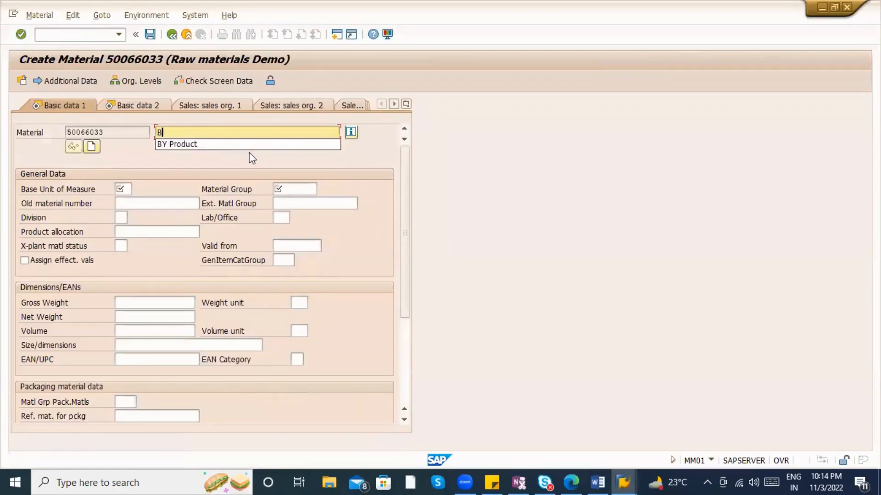
{"action": "type", "text": "atch Mgt test"}
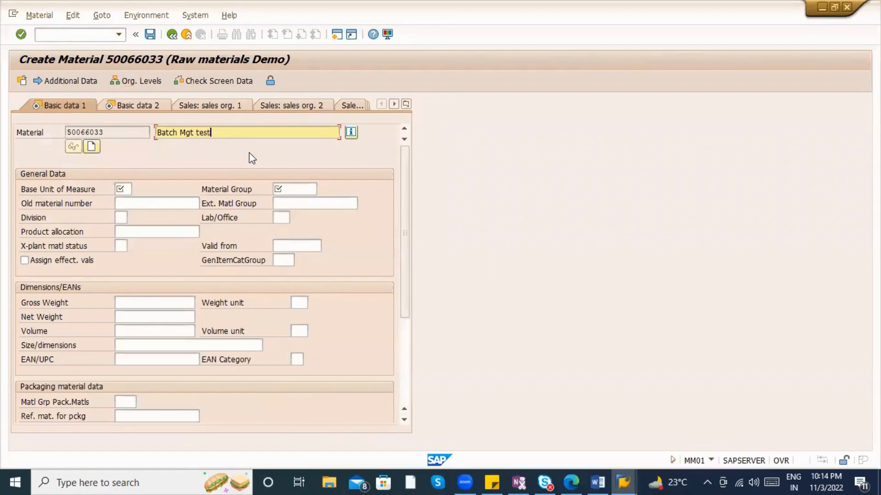
{"action": "key", "text": "Return"}
{"action": "key", "text": "Tab"}
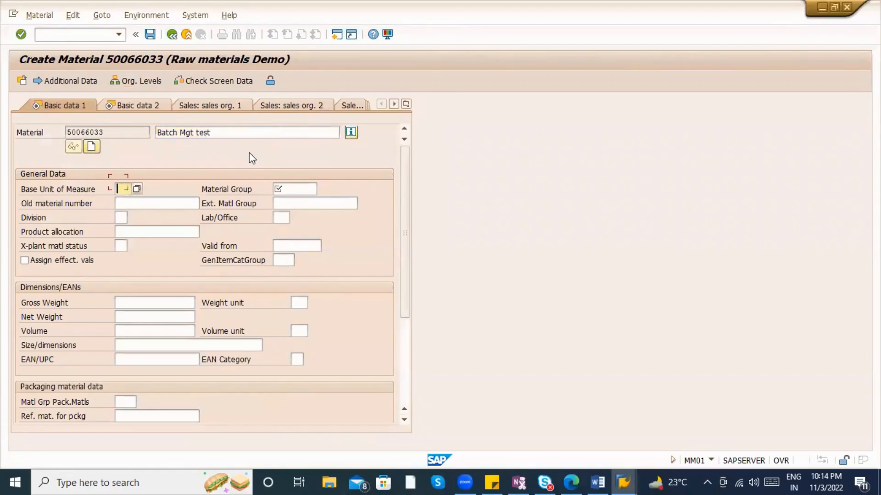
{"action": "type", "text": "EA"}
{"action": "key", "text": "Tab"}
{"action": "key", "text": "Down"}
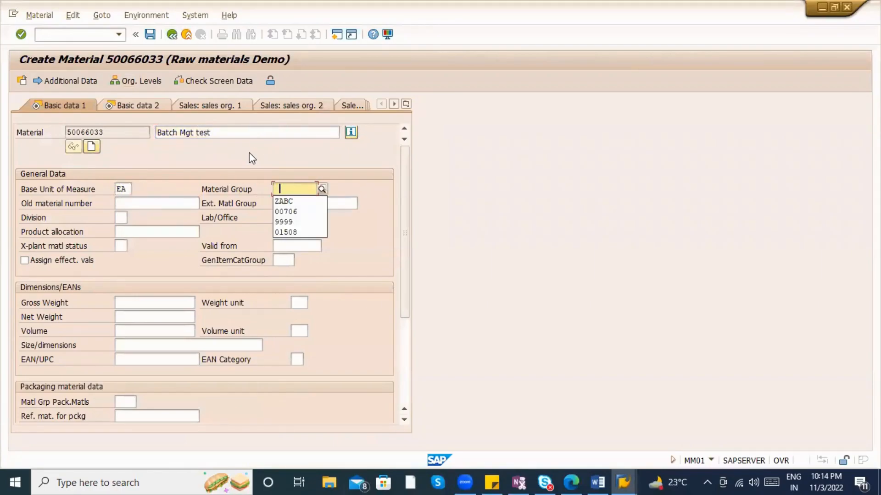
{"action": "key", "text": "Down"}
{"action": "key", "text": "Return"}
{"action": "key", "text": "Return"}
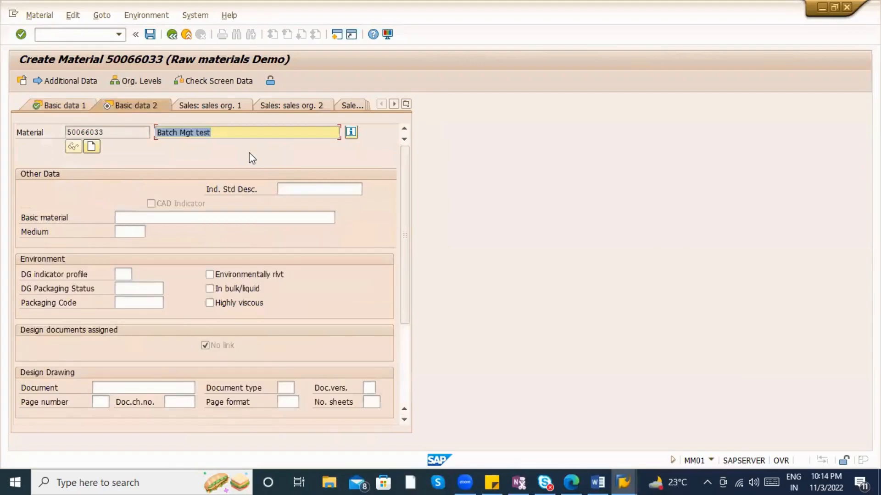
Step: Activate batch management in the Purchasing view for plant ZAB1 and continue to the purchase order text
{"action": "key", "text": "Return"}
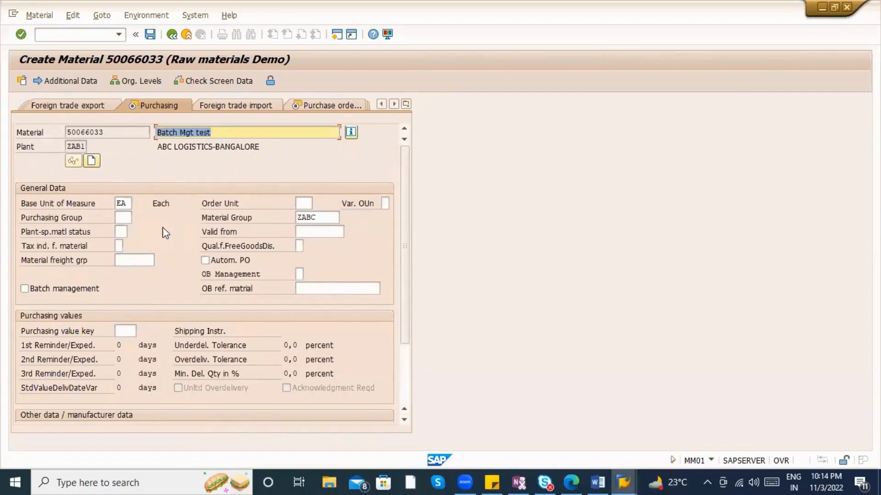
{"action": "scroll", "coordinate": [87, 255], "scroll_direction": "down", "scroll_amount": 1}
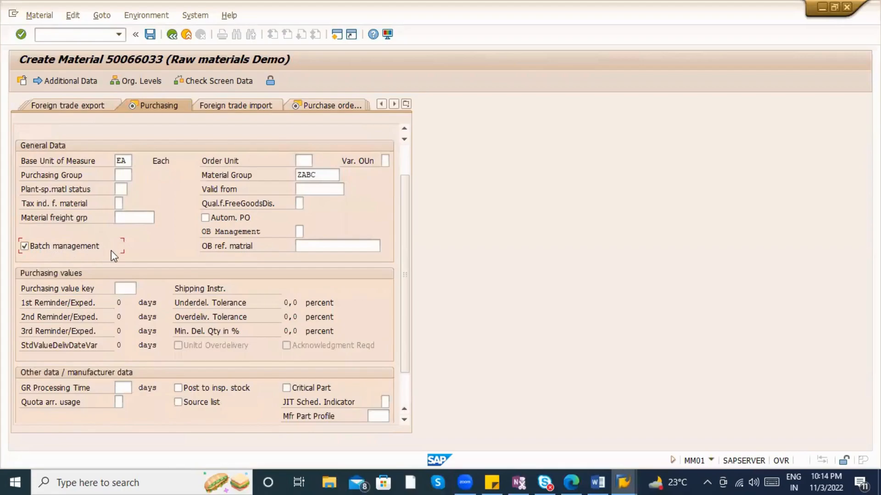
{"action": "scroll", "coordinate": [122, 251], "scroll_direction": "down", "scroll_amount": 1}
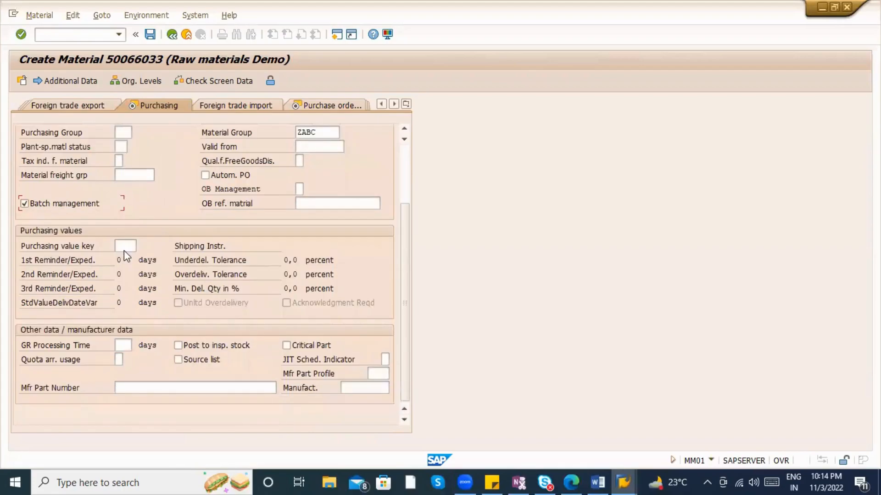
{"action": "scroll", "coordinate": [123, 250], "scroll_direction": "up", "scroll_amount": 2}
{"action": "key", "text": "Return"}
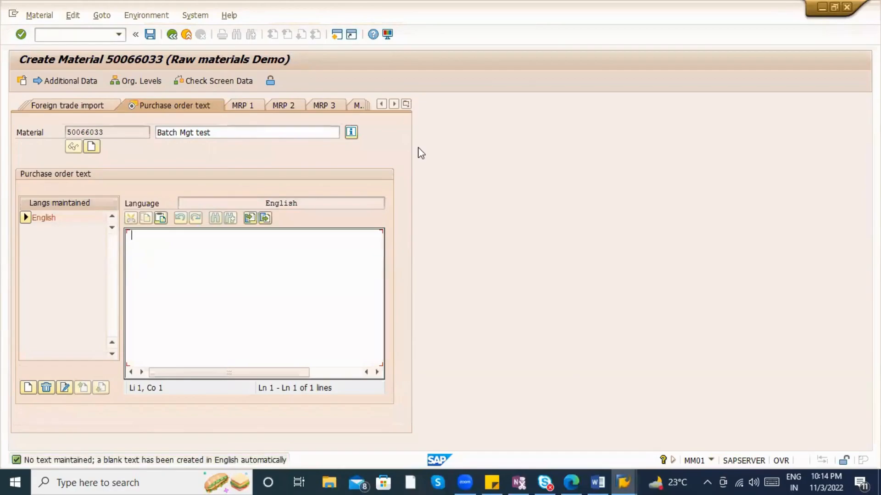
Step: Enter a total shelf life of 100 and a minimum remaining shelf life of 90 in the Plant data / stor. 1 view
{"action": "left_click", "coordinate": [406, 104]}
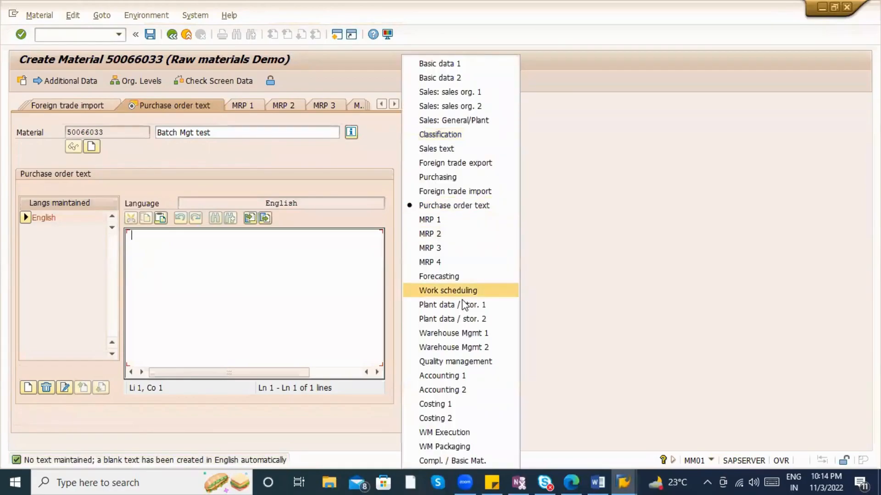
{"action": "left_click", "coordinate": [464, 305]}
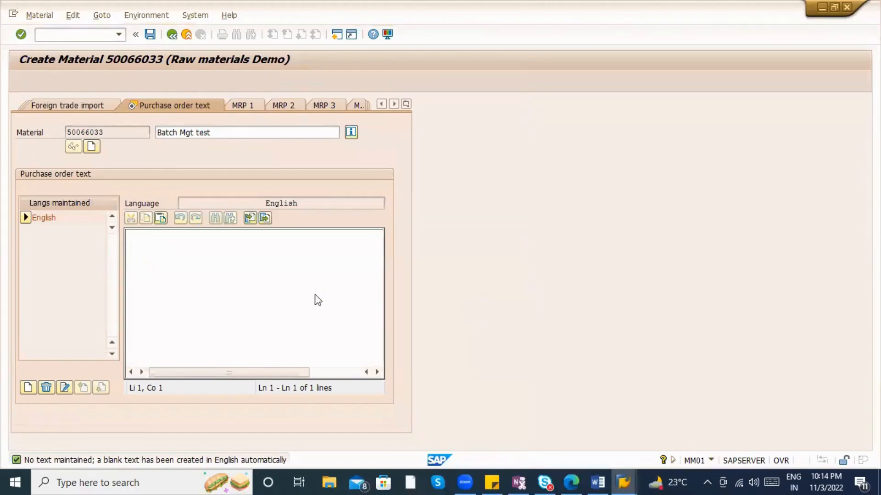
{"action": "left_click", "coordinate": [130, 361]}
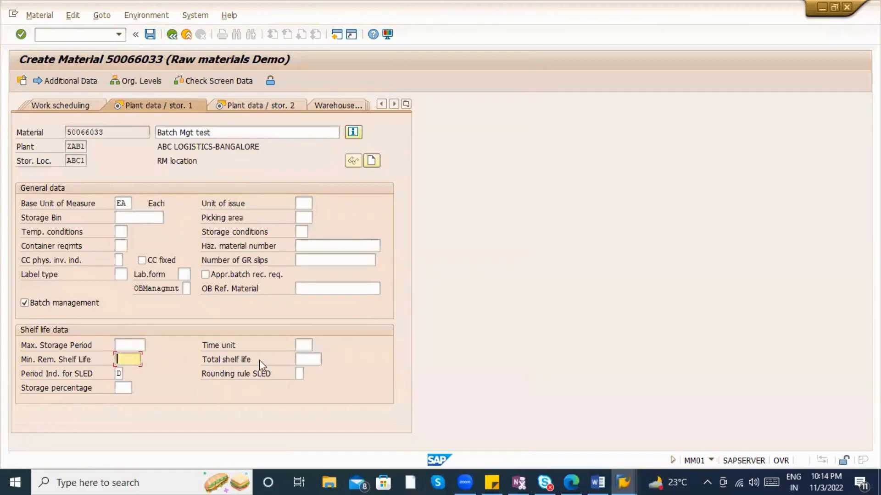
{"action": "left_click", "coordinate": [306, 360]}
{"action": "left_click_drag", "start_coordinate": [107, 131], "coordinate": [64, 127]}
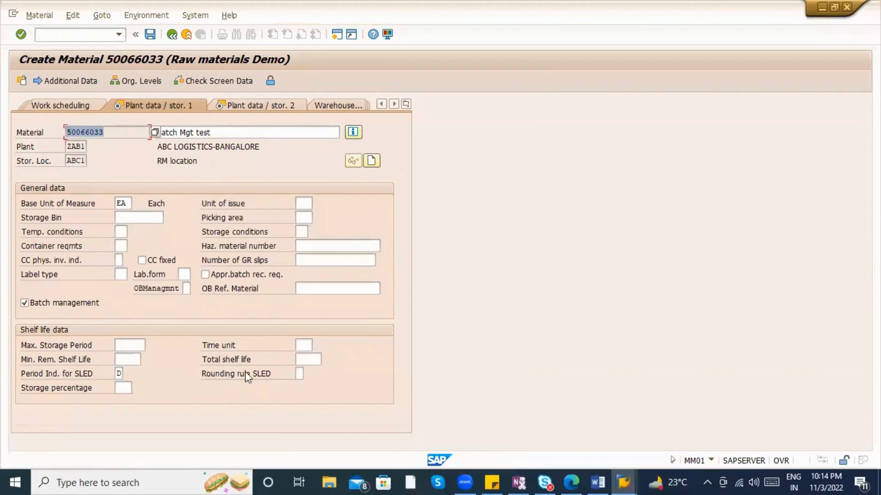
{"action": "left_click", "coordinate": [310, 359]}
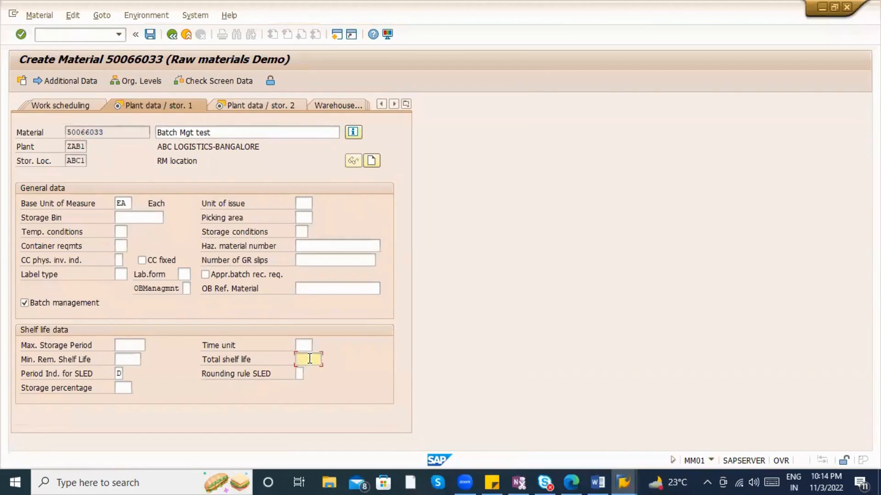
{"action": "type", "text": "100"}
{"action": "key", "text": "Return"}
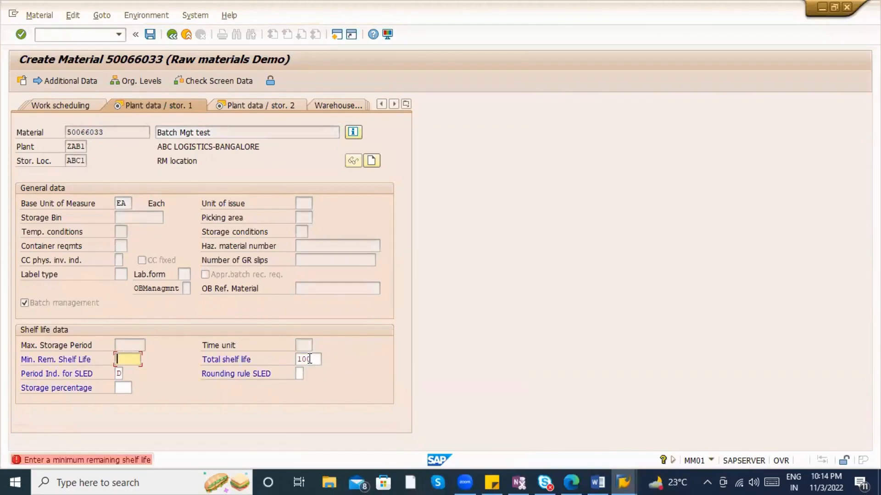
{"action": "type", "text": "90"}
{"action": "key", "text": "Return"}
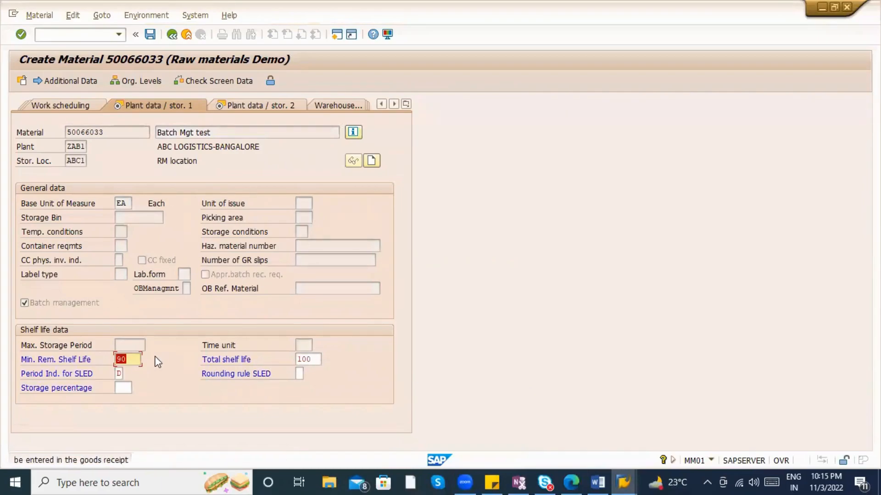
{"action": "key", "text": "Return"}
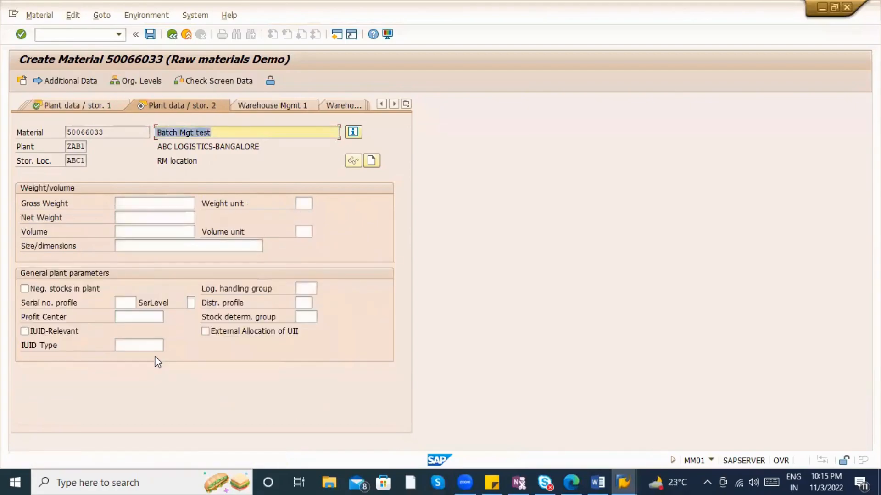
Step: Review the entered shelf life data in Plant data / stor. 1 and the available period indicators for SLED
{"action": "left_click", "coordinate": [54, 106]}
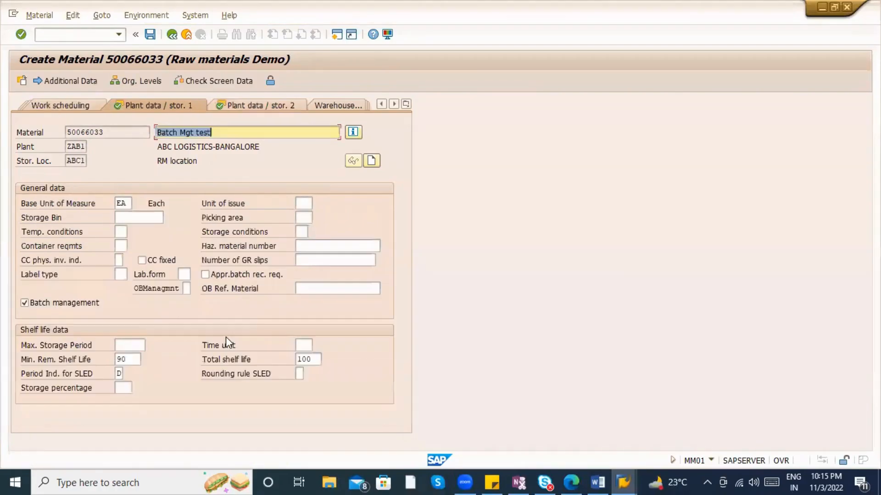
{"action": "double_click", "coordinate": [307, 359]}
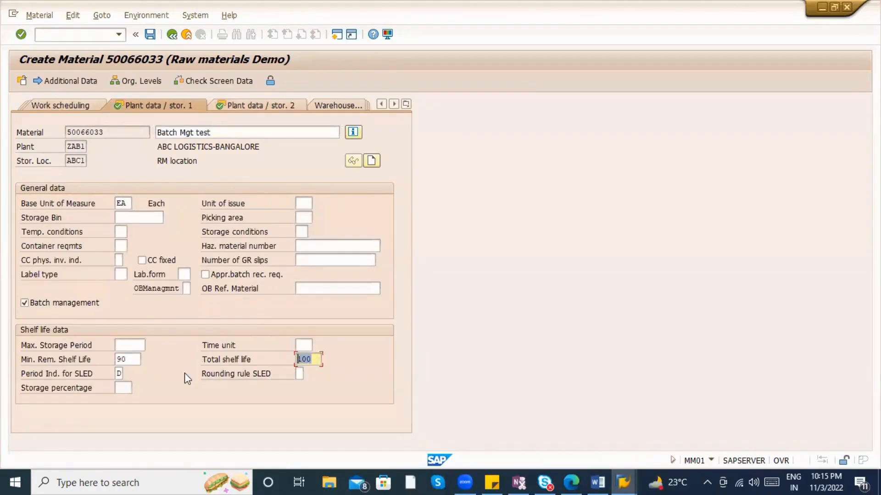
{"action": "double_click", "coordinate": [122, 359]}
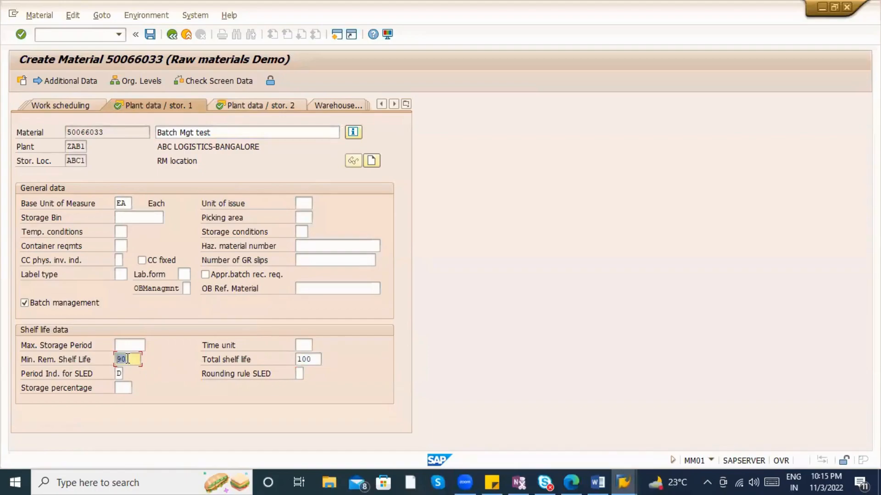
{"action": "left_click", "coordinate": [140, 362]}
{"action": "left_click", "coordinate": [120, 374]}
{"action": "key", "text": "F4"}
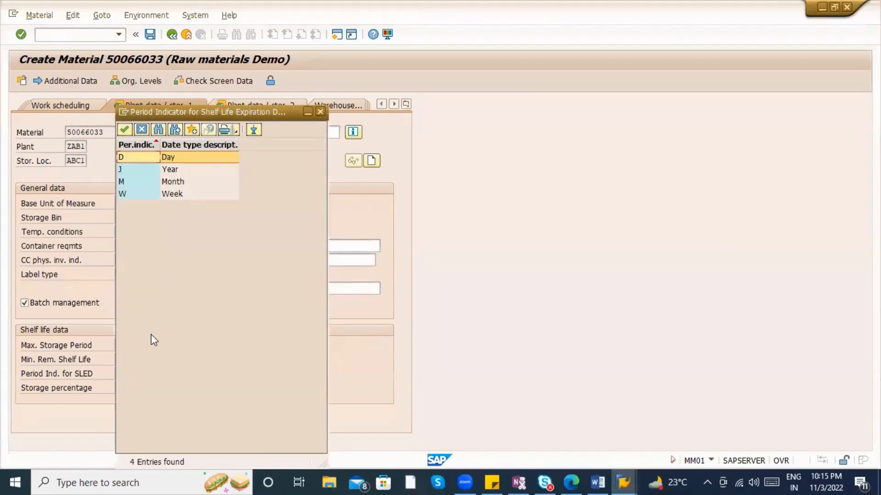
{"action": "left_click", "coordinate": [320, 112]}
{"action": "left_click", "coordinate": [128, 356]}
{"action": "key", "text": "Tab"}
{"action": "left_click", "coordinate": [121, 374]}
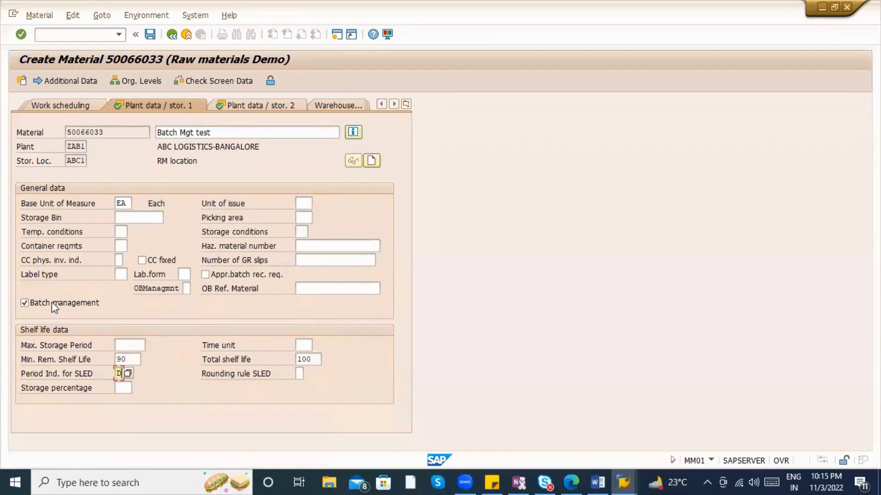
Step: Open the material's Classification view for batch class type 023 and check the class search options
{"action": "left_click", "coordinate": [405, 104]}
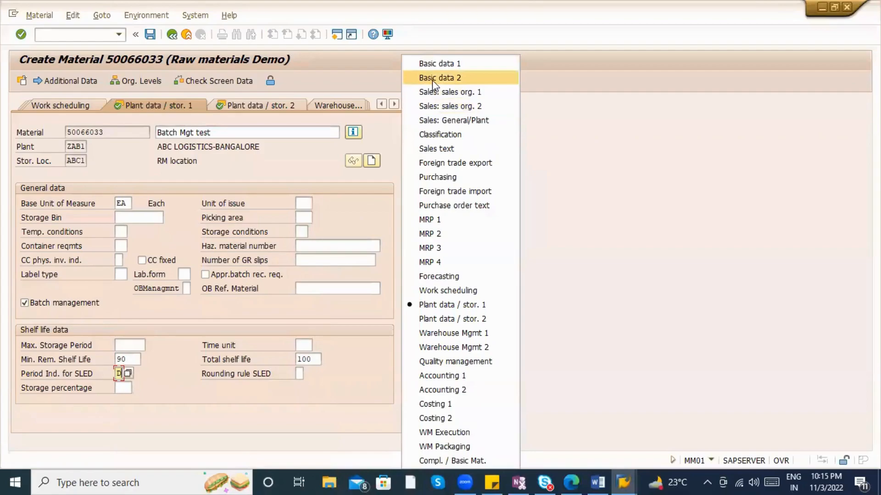
{"action": "left_click", "coordinate": [449, 134]}
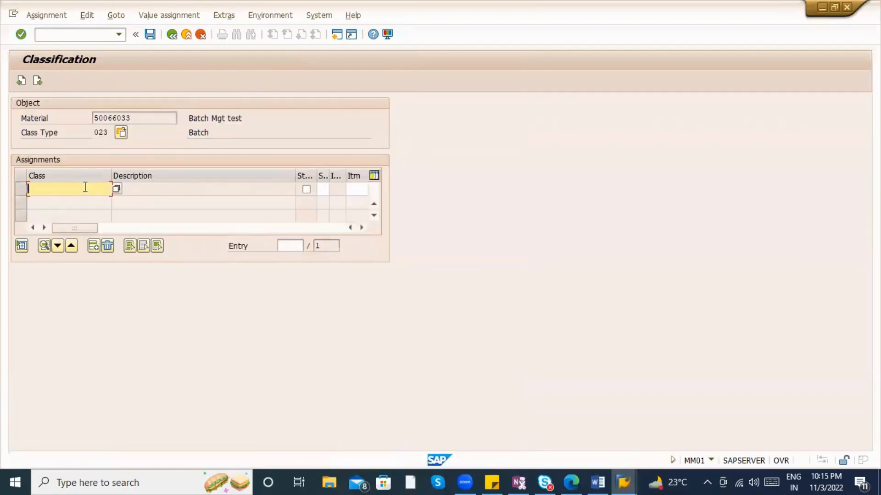
{"action": "left_click", "coordinate": [113, 189]}
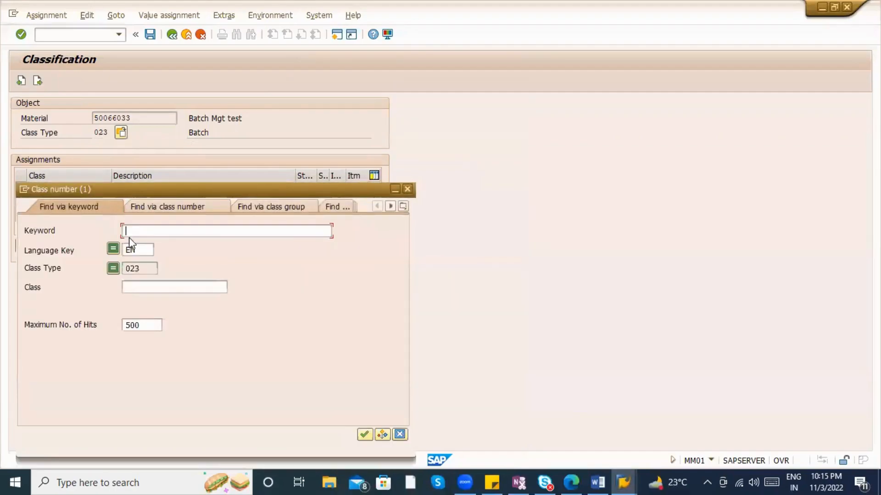
{"action": "key", "text": "Escape"}
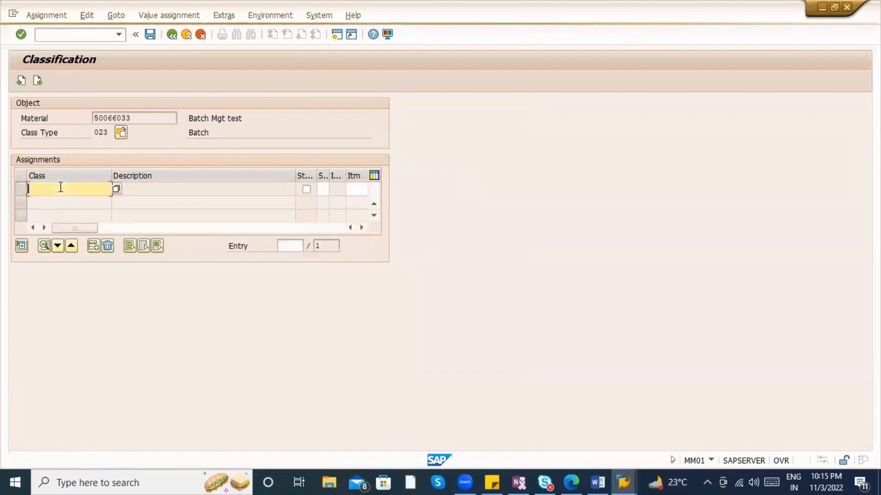
Step: Search for classes matching ZBATCH*, assign ZBATCH_CLASS_D to the material and check its characteristics
{"action": "type", "text": "Z"}
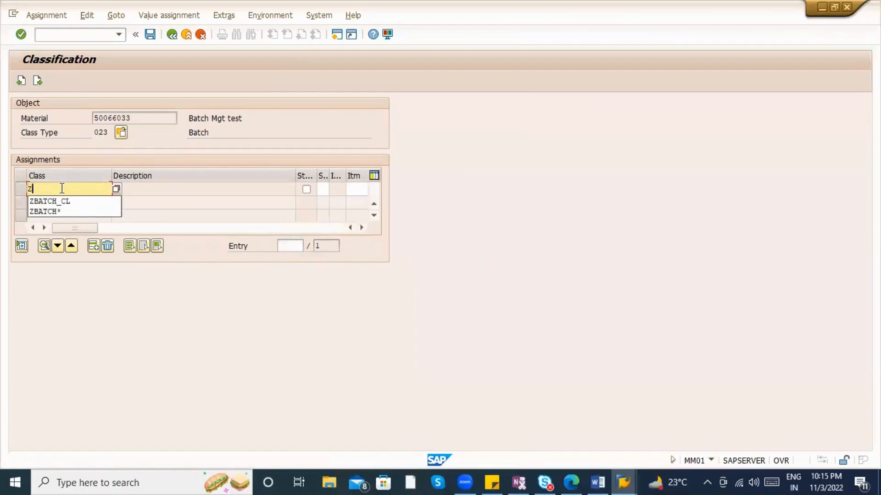
{"action": "type", "text": "BATCH_"}
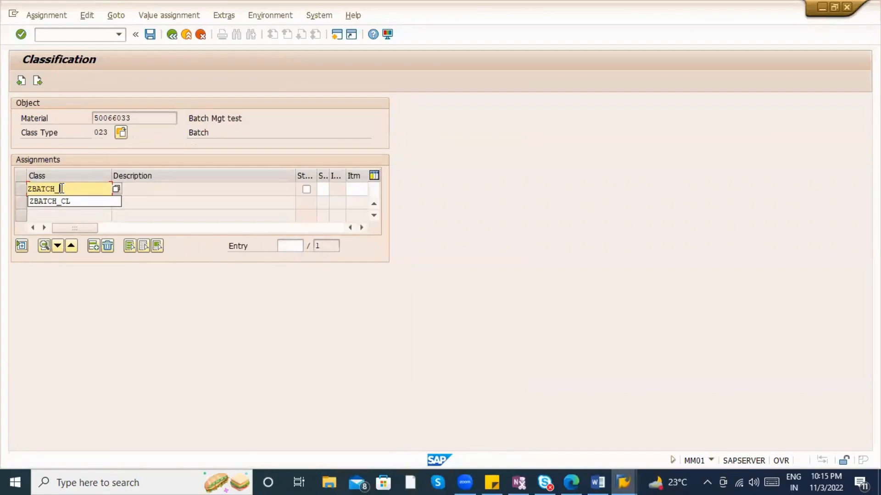
{"action": "key", "text": "BackSpace"}
{"action": "type", "text": "*"}
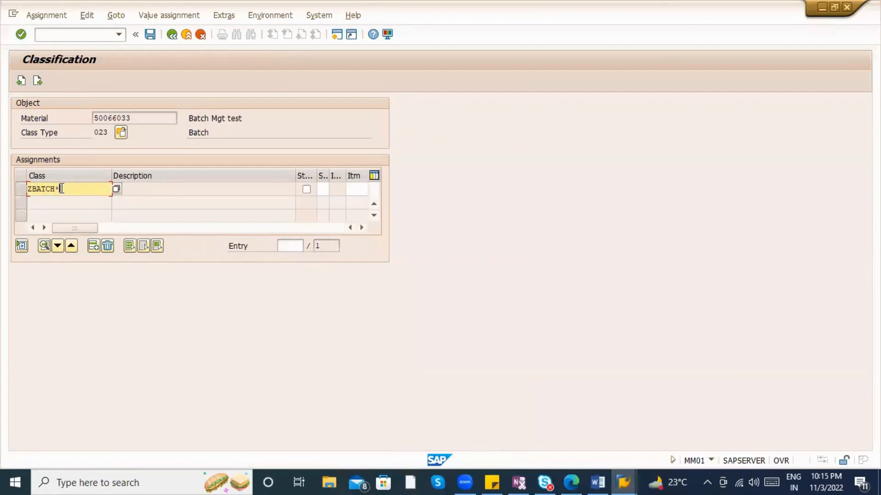
{"action": "left_click", "coordinate": [115, 190]}
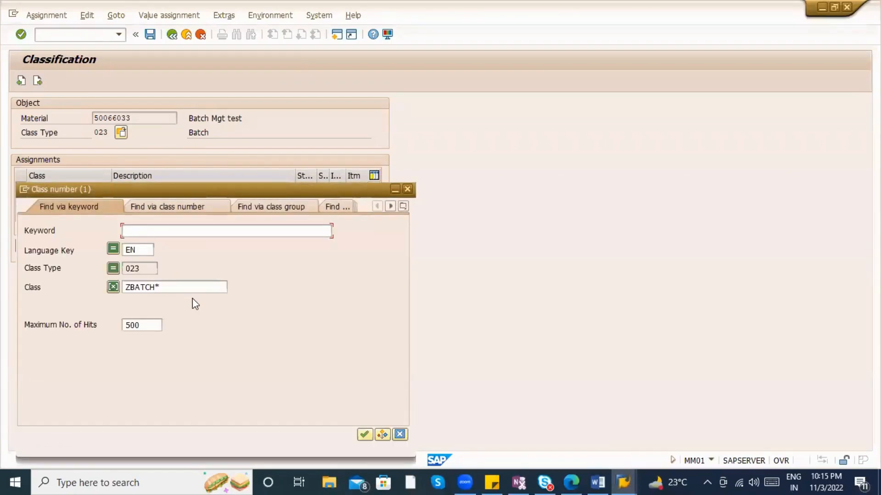
{"action": "key", "text": "Return"}
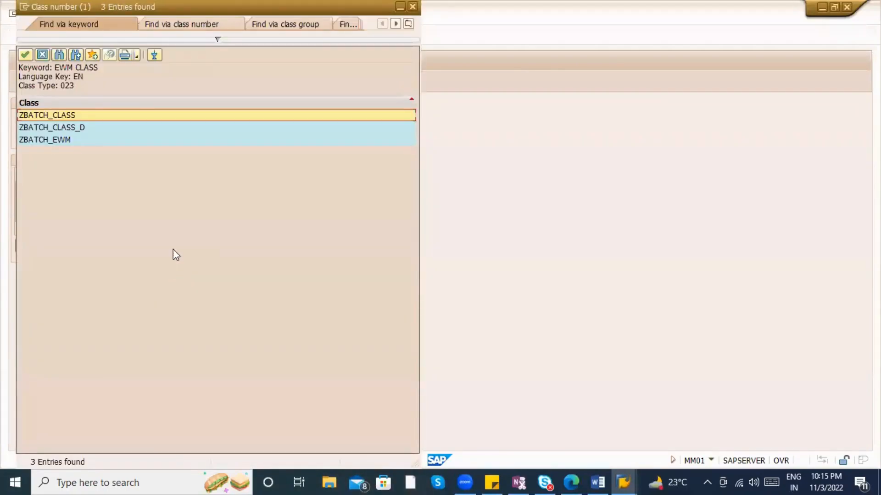
{"action": "left_click", "coordinate": [86, 129]}
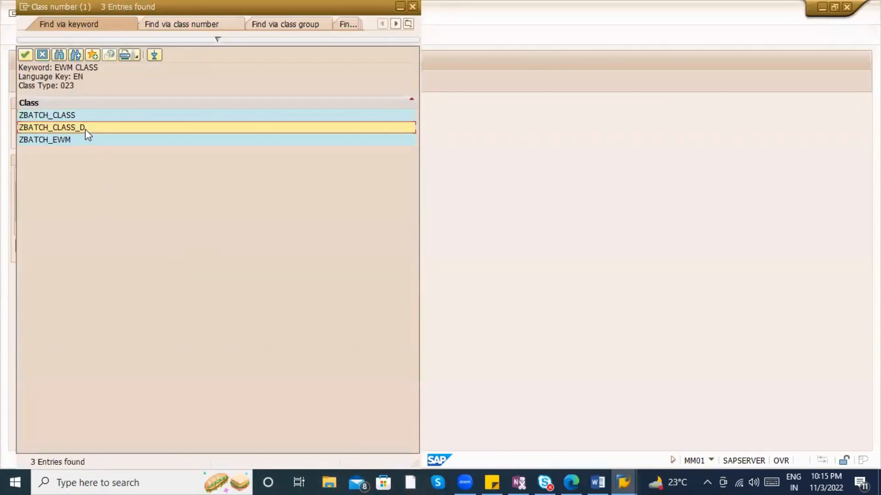
{"action": "double_click", "coordinate": [86, 130]}
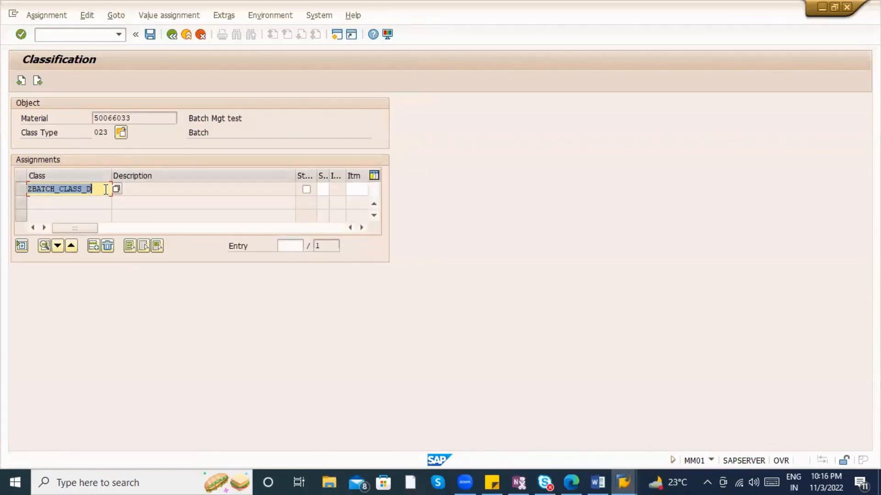
{"action": "key", "text": "Return"}
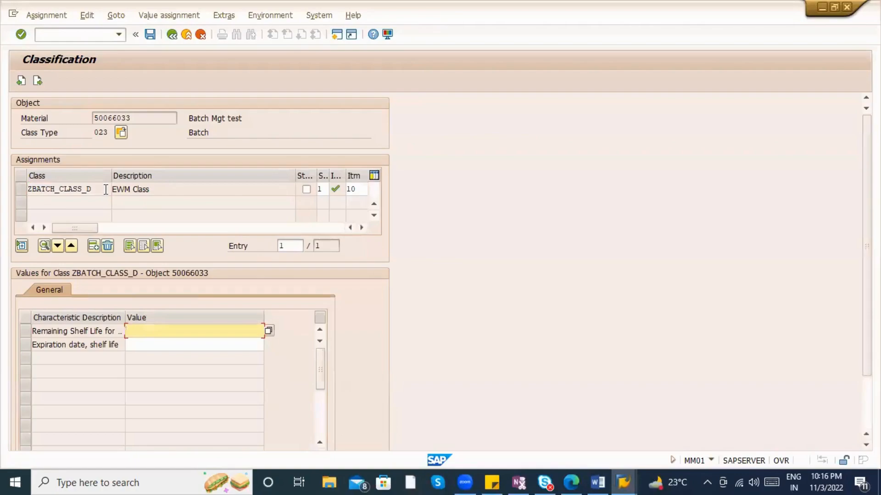
{"action": "left_click", "coordinate": [107, 345]}
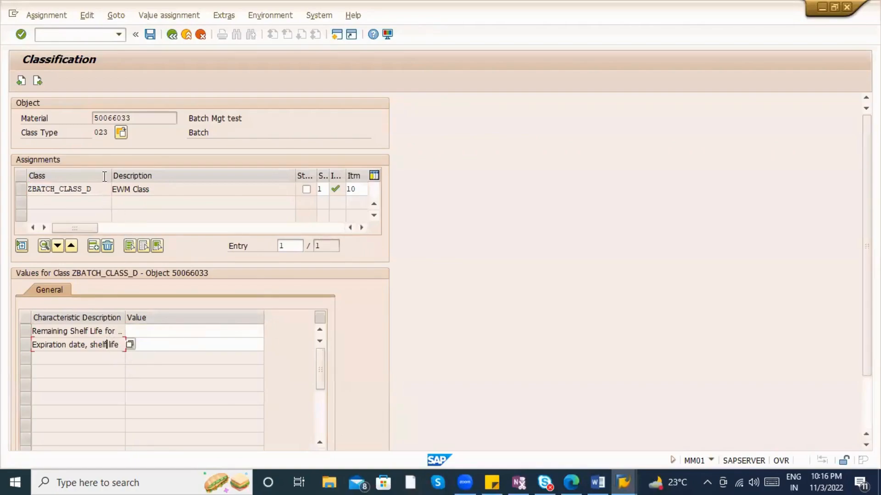
Step: Open transaction CL02 in a new session and display the characteristics of batch class ZIM_BATCH
{"action": "left_click", "coordinate": [83, 35]}
{"action": "type", "text": "/ocl02"}
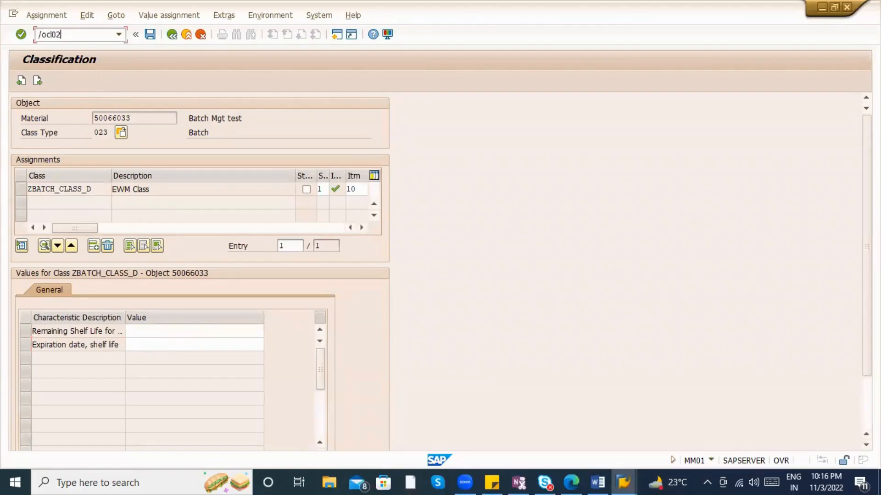
{"action": "key", "text": "Return"}
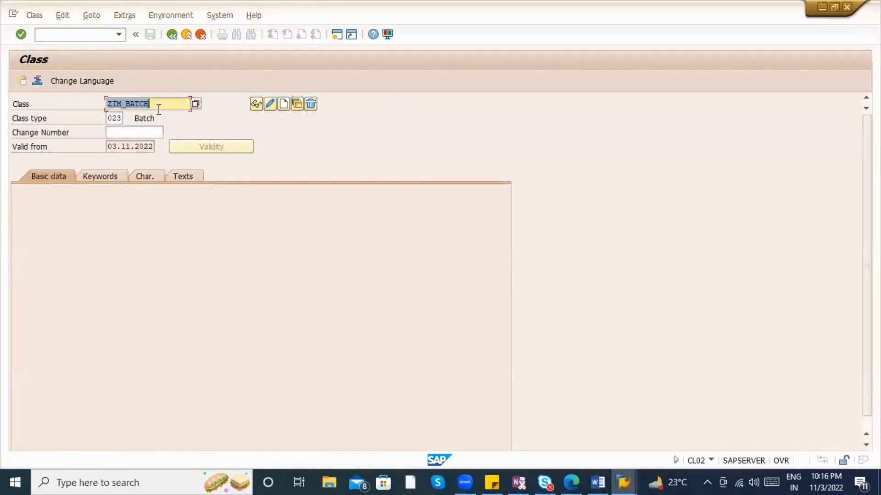
{"action": "left_click", "coordinate": [158, 107]}
{"action": "left_click", "coordinate": [257, 105]}
{"action": "left_click", "coordinate": [146, 177]}
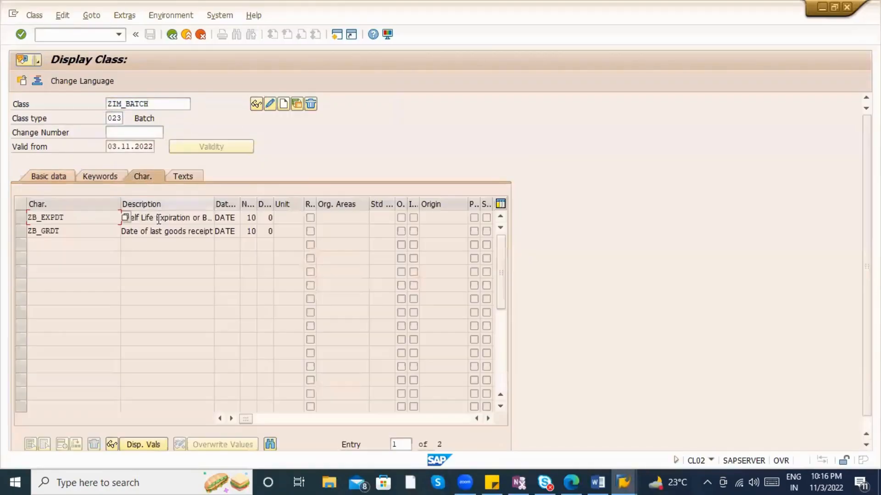
Step: Close the class display and exit the material creation without saving the data
{"action": "left_click", "coordinate": [92, 99]}
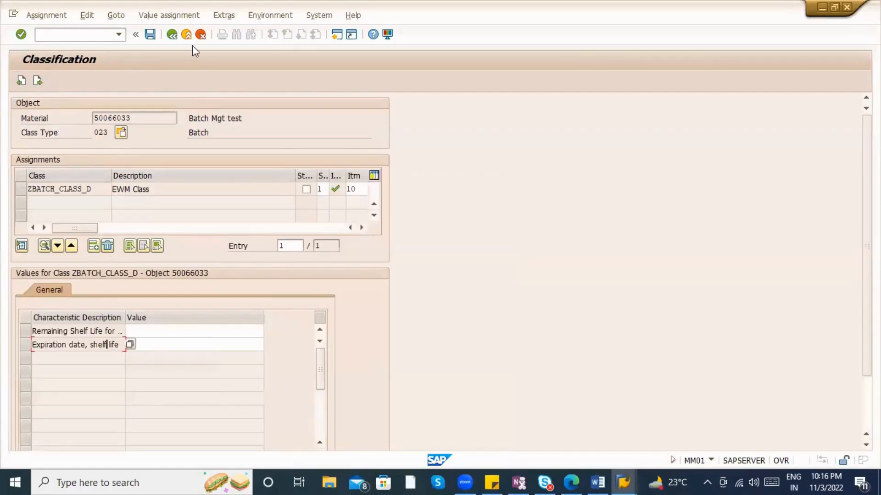
{"action": "left_click", "coordinate": [187, 35]}
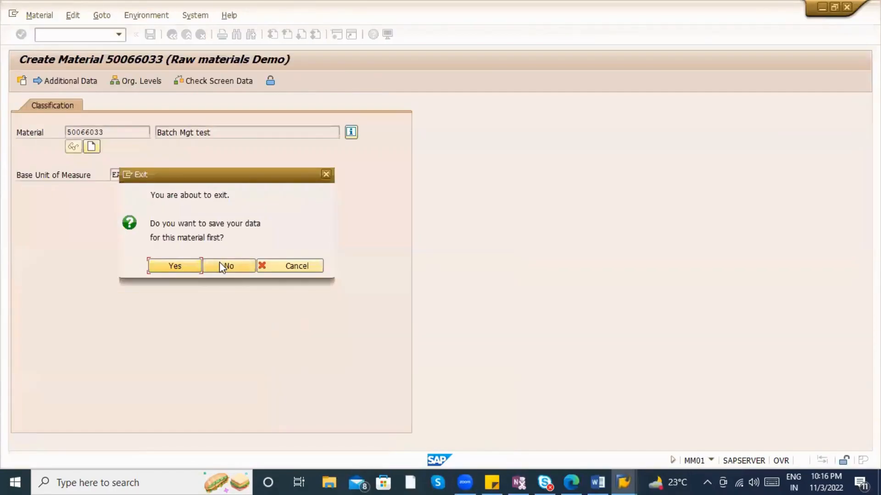
{"action": "left_click", "coordinate": [226, 265]}
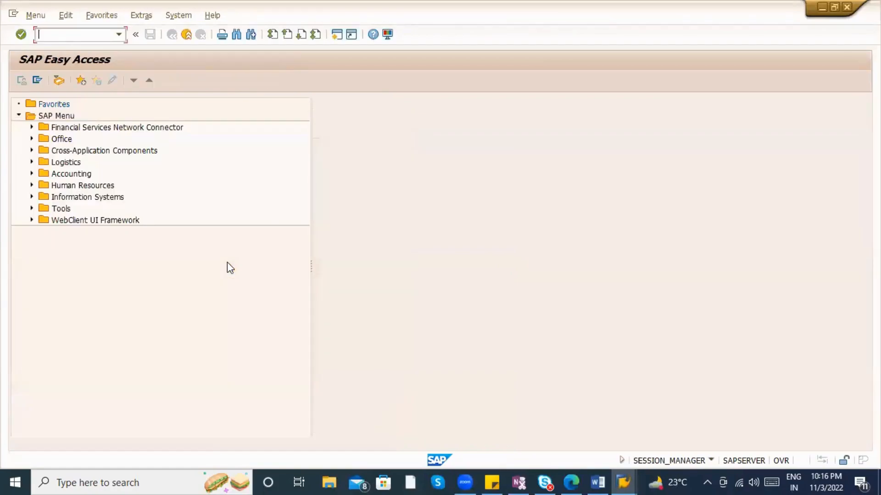
Step: Restart MM01 for material type ZRA2, accepting the preselected views with plant ZAB1 and storage location ABC1
{"action": "type", "text": "mm01"}
{"action": "key", "text": "Return"}
{"action": "left_click", "coordinate": [115, 120]}
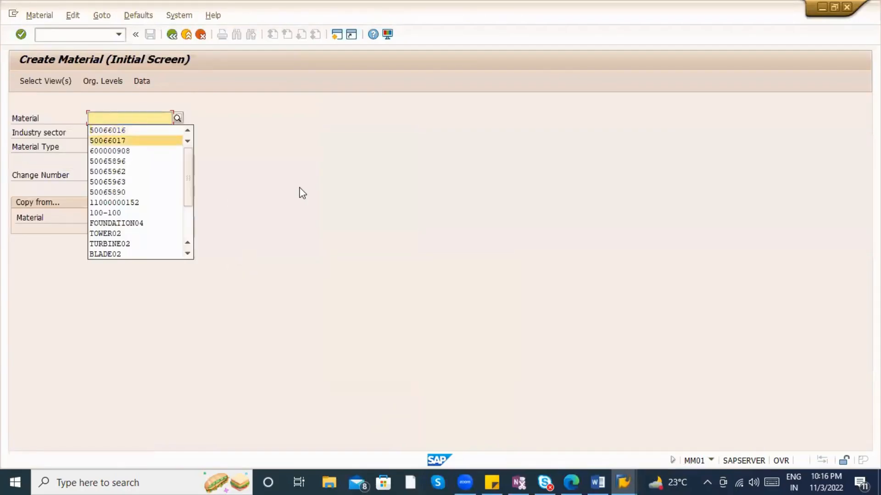
{"action": "key", "text": "Return"}
{"action": "key", "text": "Return"}
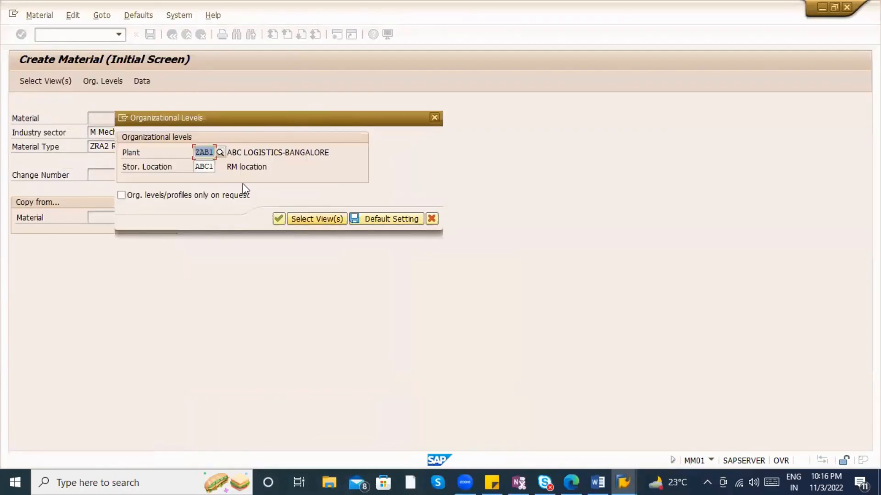
{"action": "key", "text": "Return"}
Step: Enter basic data for the material: description Batch Mgt test, base unit EA and material group ZABC, and continue to the purchasing view
{"action": "type", "text": "Batch Mgt test"}
{"action": "key", "text": "Tab"}
{"action": "type", "text": "EA"}
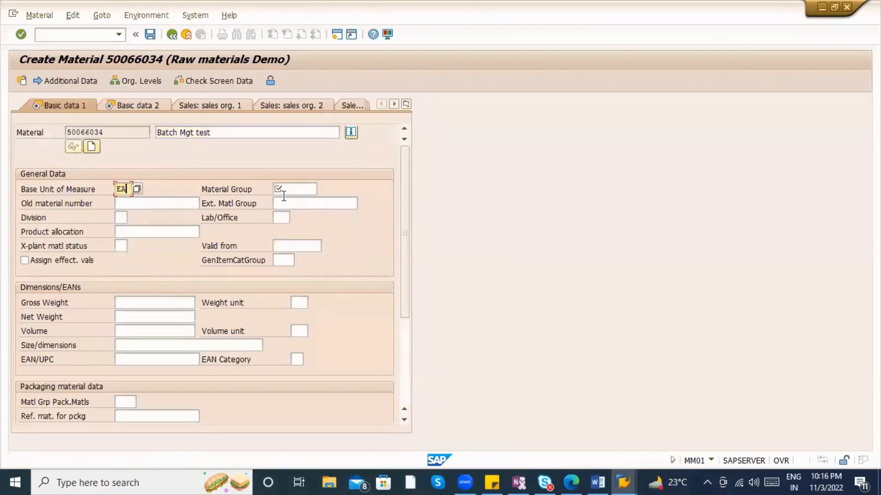
{"action": "key", "text": "Tab"}
{"action": "type", "text": "ZABC"}
{"action": "key", "text": "Return"}
{"action": "key", "text": "Return"}
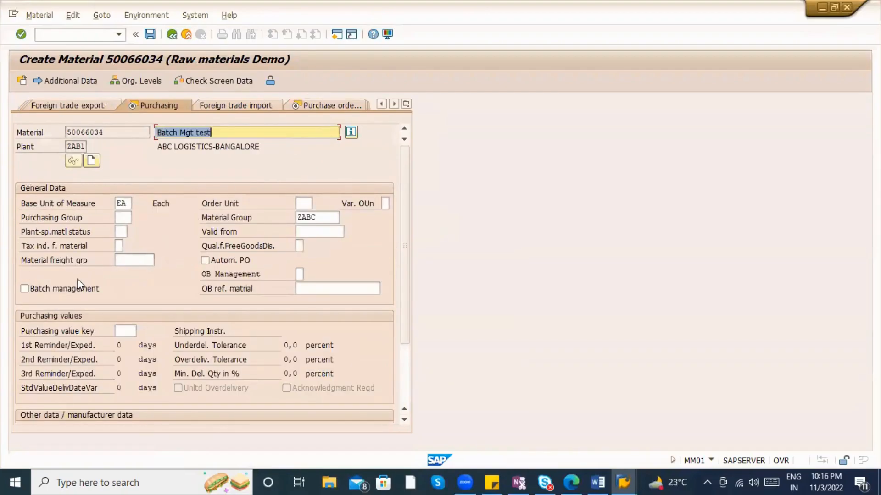
Step: Activate batch management for the material and fill in its minimum remaining and total shelf life in the plant storage data
{"action": "left_click", "coordinate": [76, 287]}
{"action": "key", "text": "Return"}
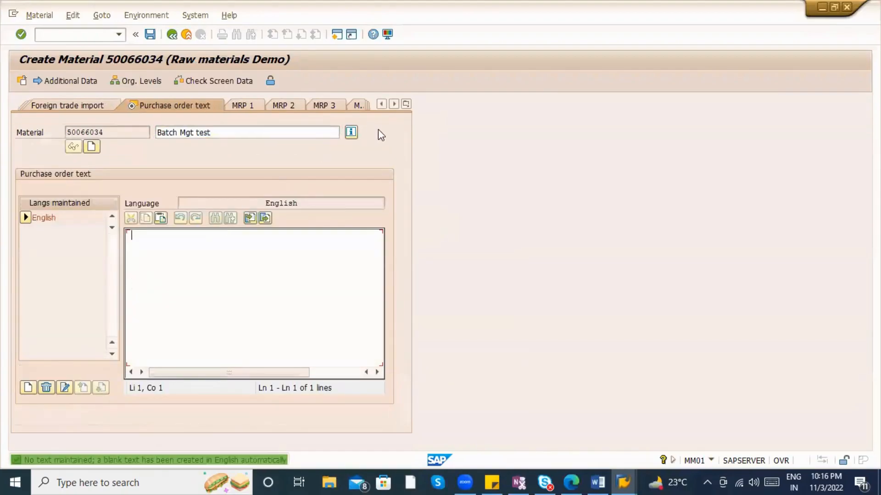
{"action": "left_click", "coordinate": [406, 105]}
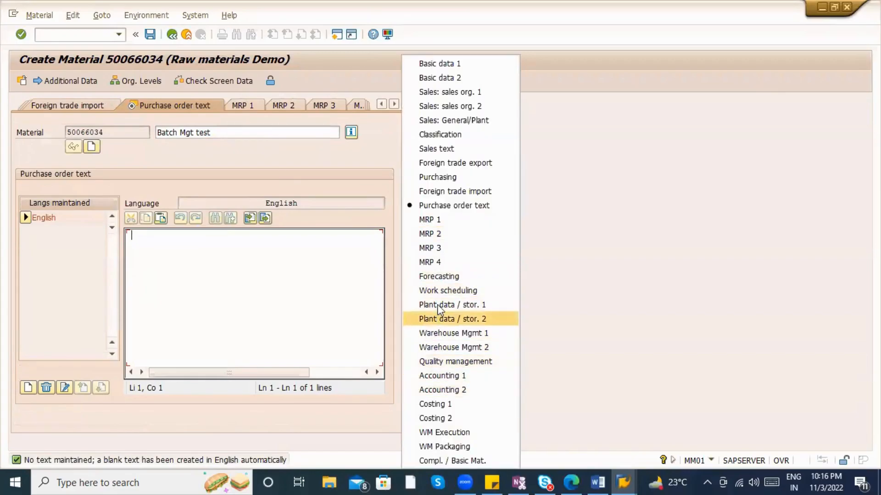
{"action": "key", "text": "Return"}
{"action": "left_click", "coordinate": [123, 358]}
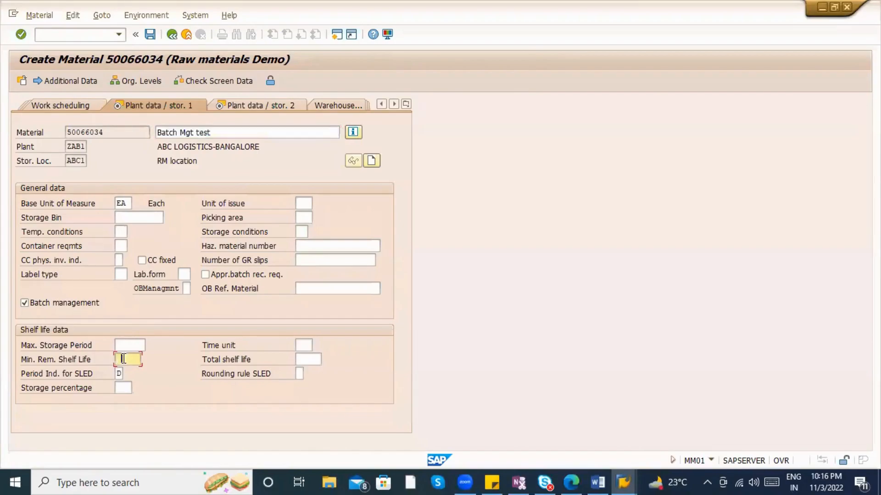
{"action": "left_click", "coordinate": [307, 361]}
{"action": "left_click", "coordinate": [261, 106]}
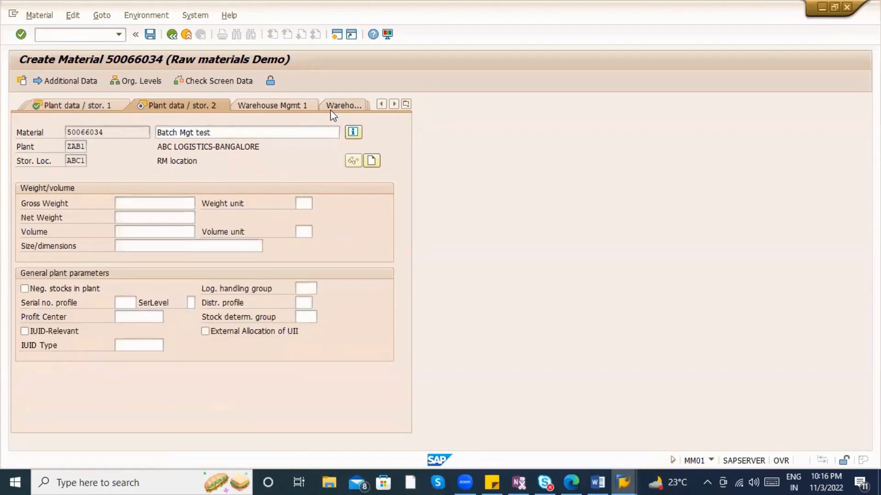
Step: Assign valuation class ZAB1 to the material in its Accounting 1 data
{"action": "left_click", "coordinate": [330, 106]}
{"action": "left_click", "coordinate": [135, 275]}
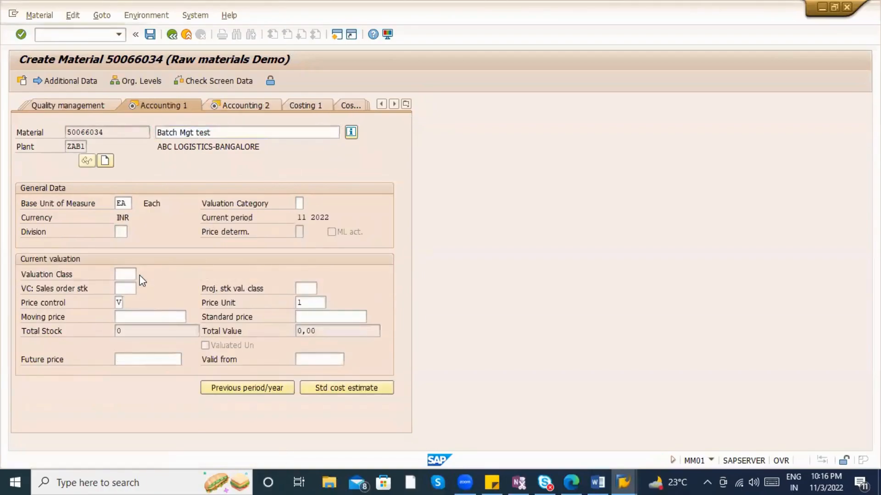
{"action": "left_click", "coordinate": [142, 274]}
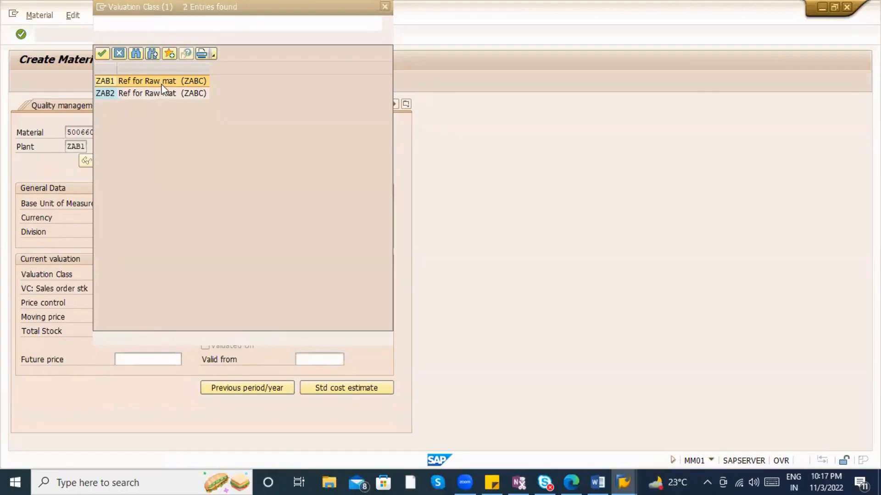
{"action": "double_click", "coordinate": [111, 81]}
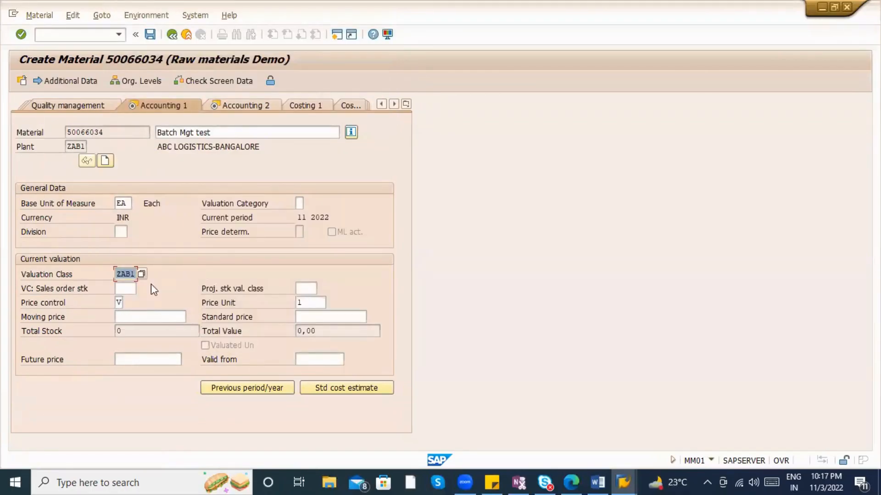
Step: Classify the material with batch class ZIM_BATCH and save the new material
{"action": "left_click", "coordinate": [407, 104]}
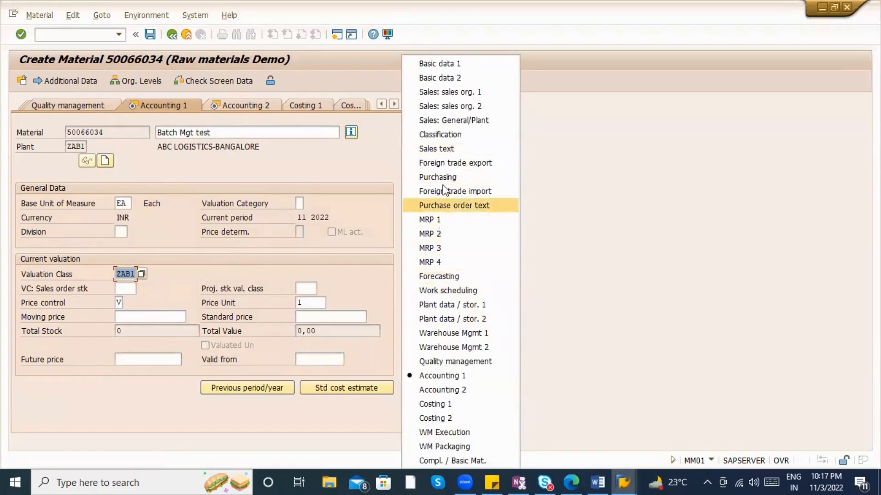
{"action": "left_click", "coordinate": [445, 135]}
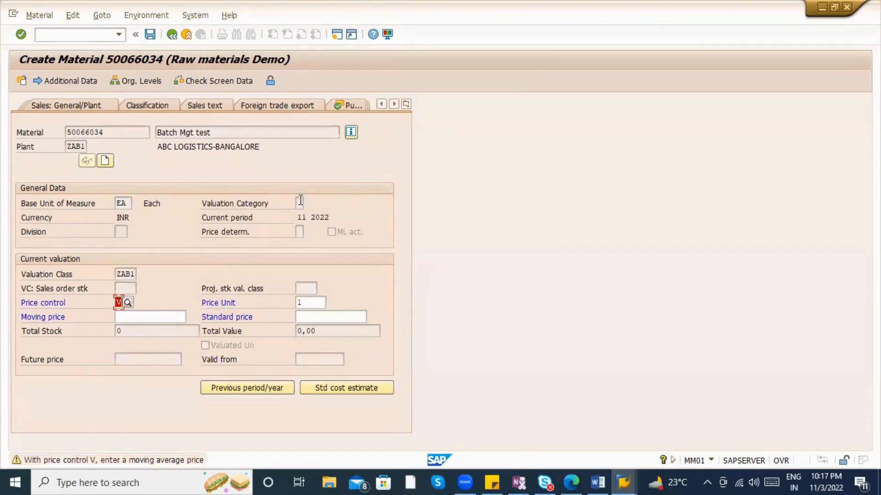
{"action": "type", "text": "ZIM_BATCH"}
{"action": "key", "text": "Return"}
{"action": "key", "text": "ctrl+s"}
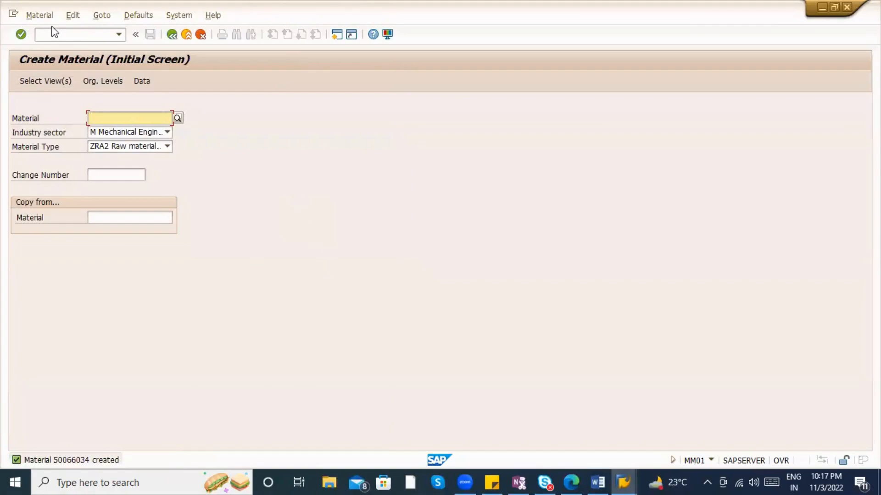
Step: Open the newly created material in display mode to check it, and exit to the SAP Easy Access screen
{"action": "left_click", "coordinate": [39, 15]}
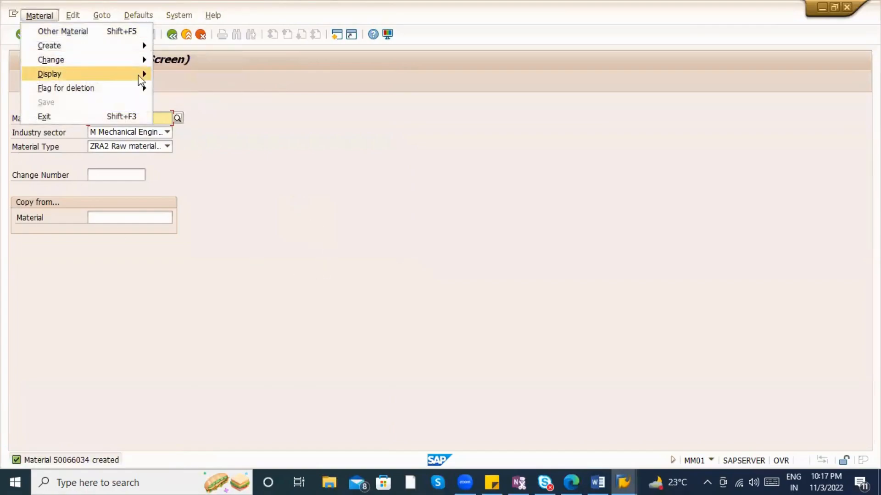
{"action": "mouse_move", "coordinate": [67, 70]}
{"action": "left_click", "coordinate": [174, 74]}
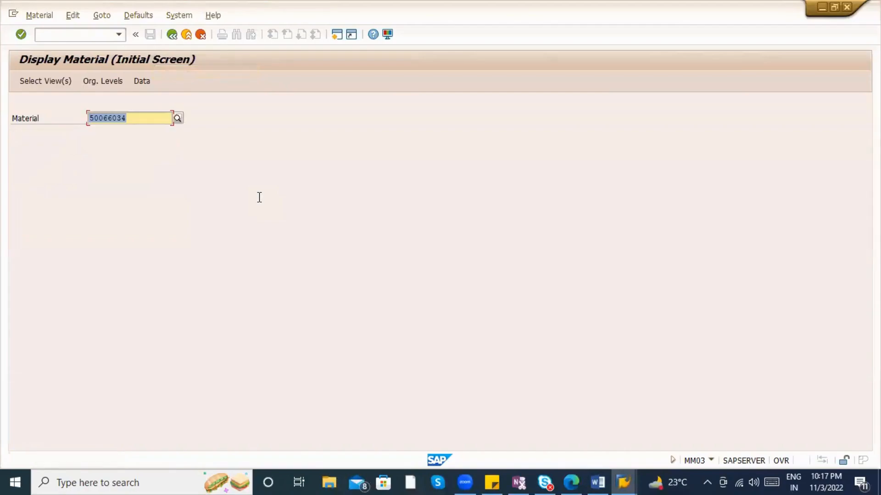
{"action": "key", "text": "Return"}
{"action": "key", "text": "Escape"}
{"action": "left_click", "coordinate": [201, 34]}
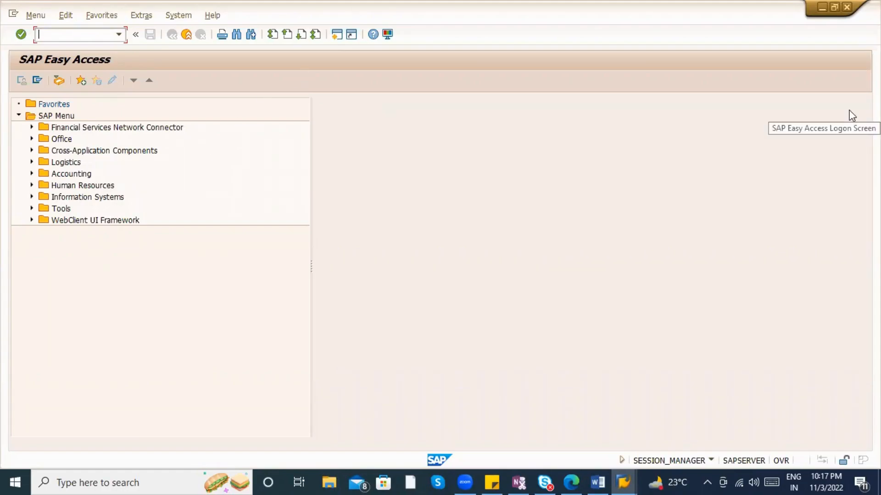
Step: Start transaction MBC1 for strategy type ZE01 with the key combination Material/Mvmt Type/Plant/Stor. Loc
{"action": "type", "text": "mbc1"}
{"action": "key", "text": "Return"}
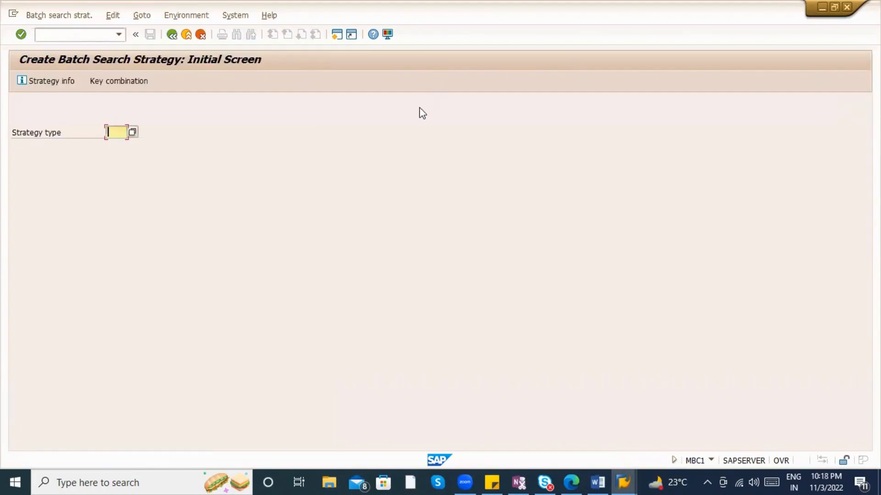
{"action": "left_click", "coordinate": [132, 131]}
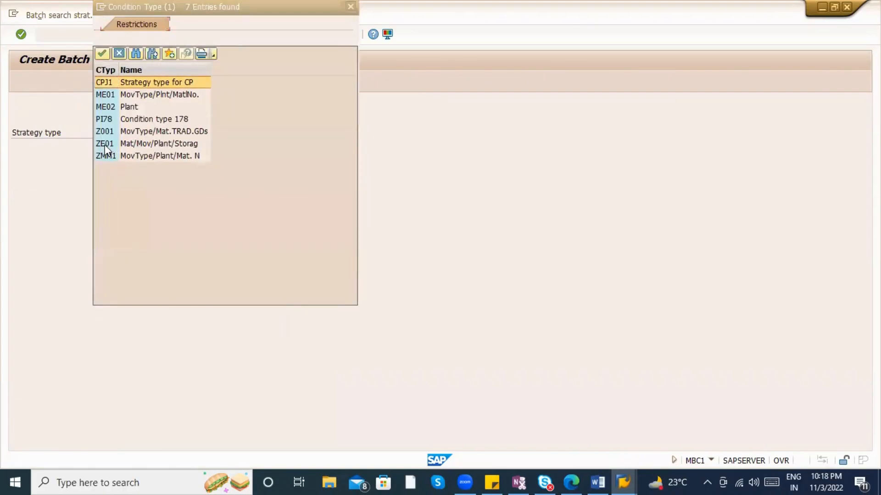
{"action": "double_click", "coordinate": [105, 145]}
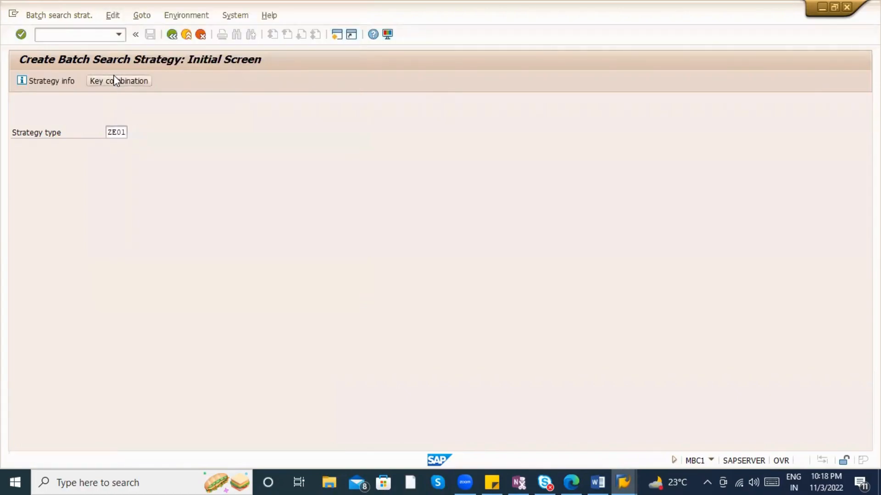
{"action": "left_click", "coordinate": [114, 81]}
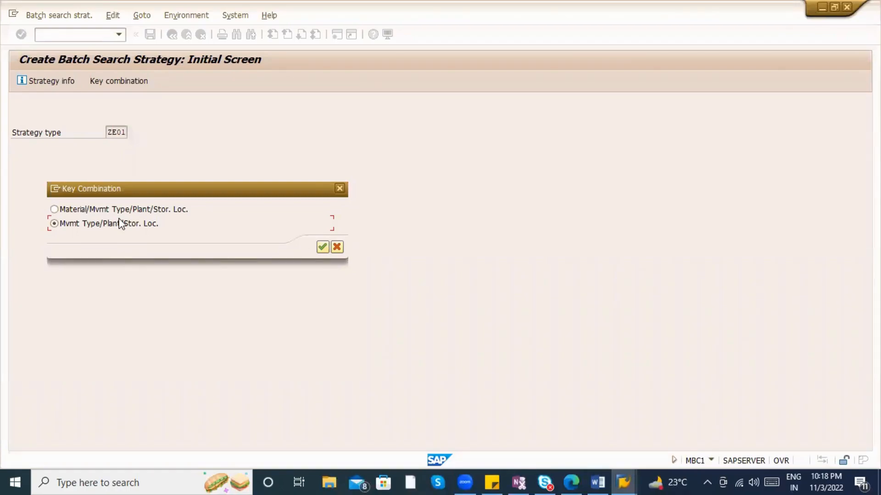
{"action": "left_click", "coordinate": [134, 210]}
{"action": "left_click", "coordinate": [326, 247]}
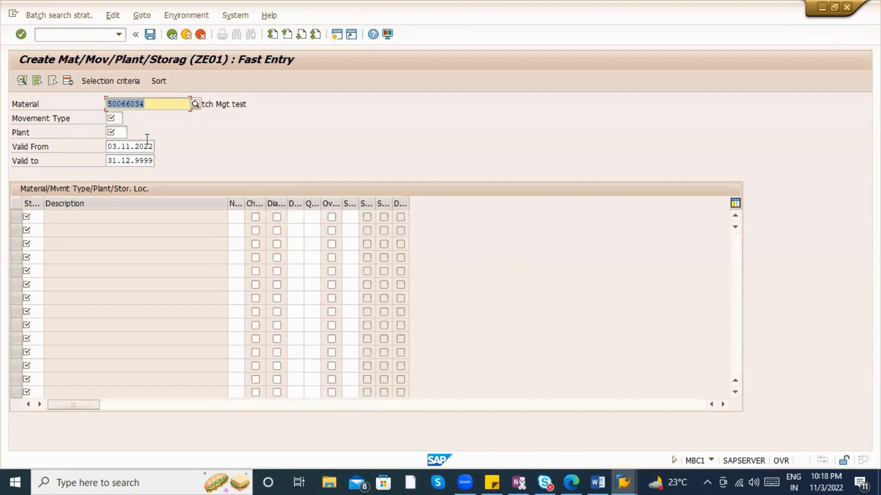
Step: Enter a search strategy record for the Batch Mgt test material with movement type 201, plant ZAB1 and storage location ABC1
{"action": "key", "text": "Tab"}
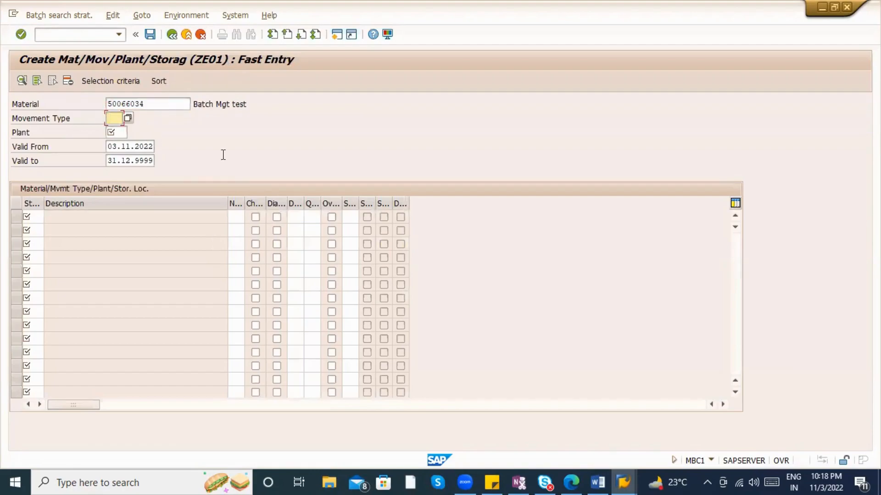
{"action": "type", "text": "201"}
{"action": "key", "text": "Tab"}
{"action": "type", "text": "ZAb"}
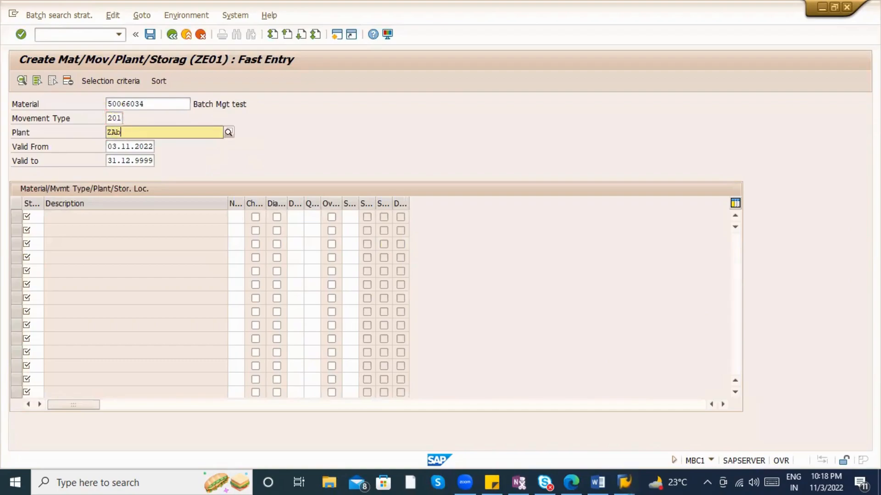
{"action": "type", "text": "1"}
{"action": "left_click", "coordinate": [35, 222]}
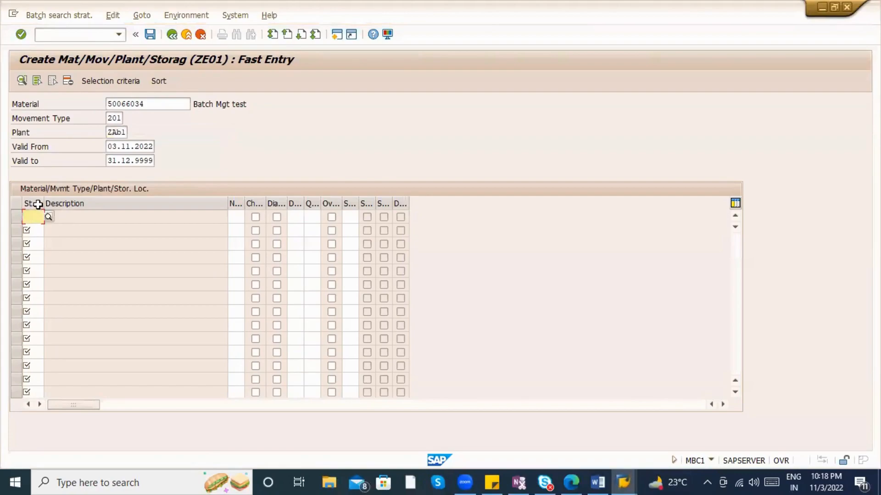
{"action": "type", "text": "ABC1"}
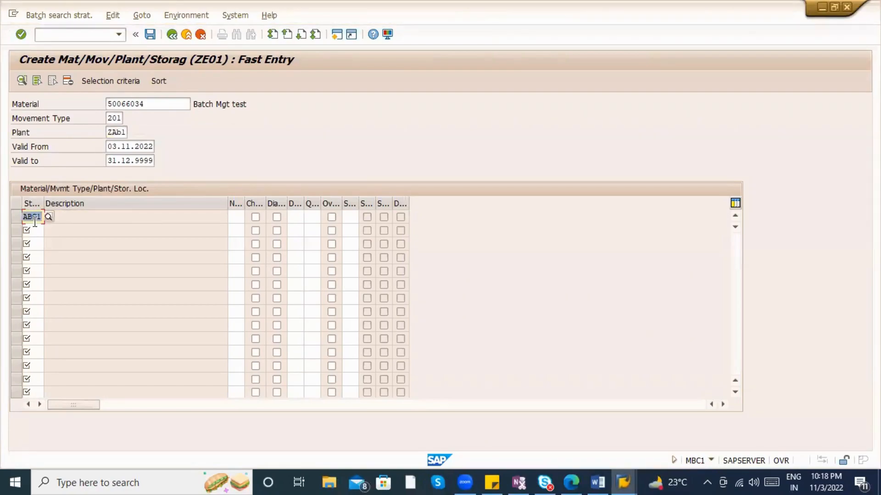
{"action": "key", "text": "Tab"}
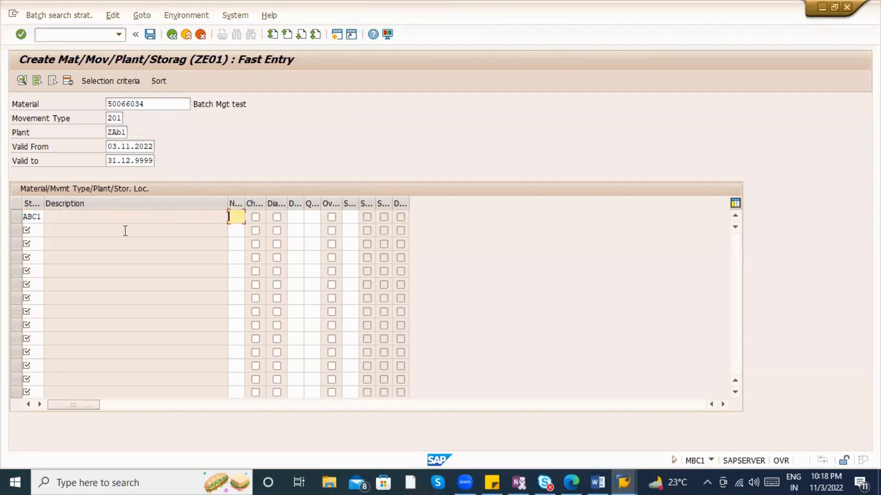
{"action": "key", "text": "Return"}
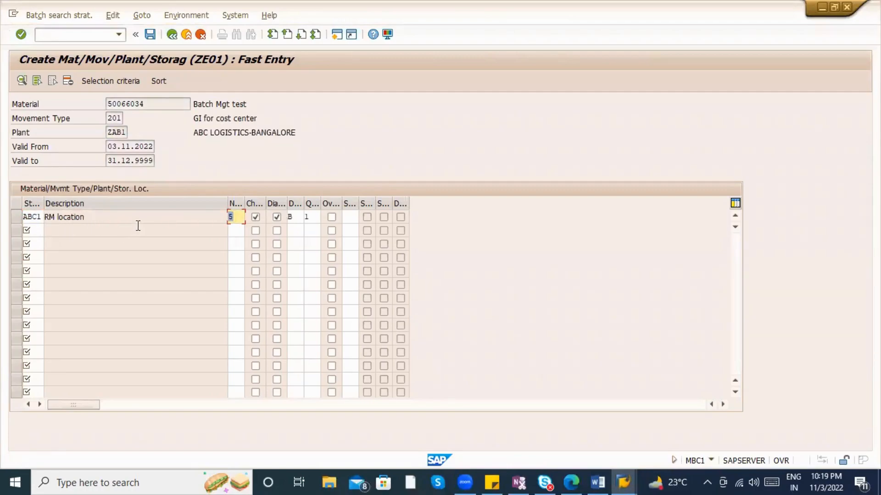
Step: Create the selection criteria for the ABC1 record from class ZIM_BATCH with blank characteristic values, and return to fast entry
{"action": "left_click", "coordinate": [18, 215]}
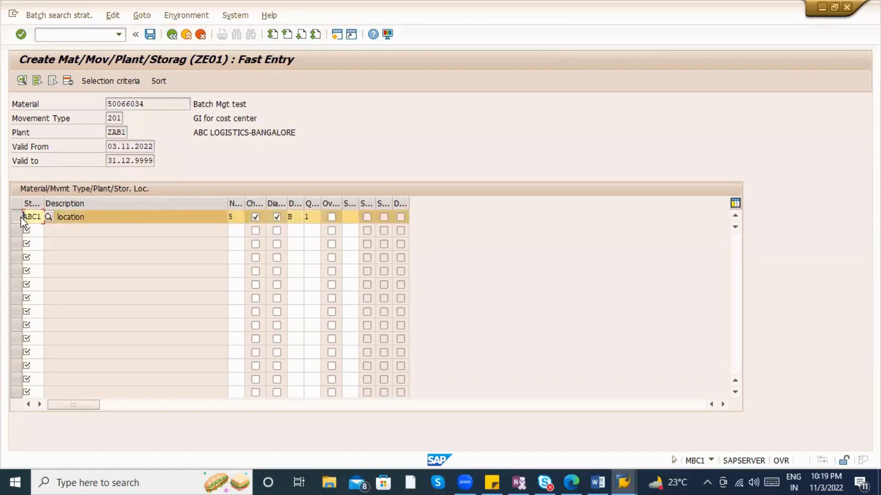
{"action": "left_click", "coordinate": [103, 79]}
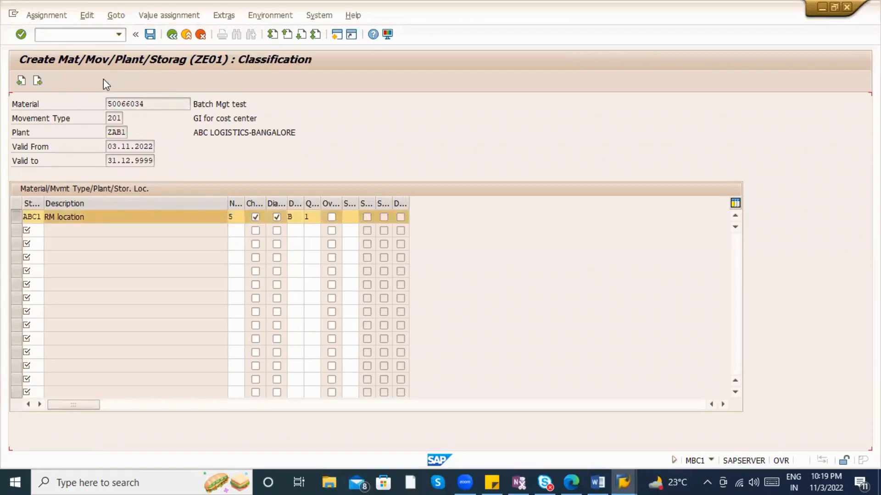
{"action": "left_click", "coordinate": [84, 245]}
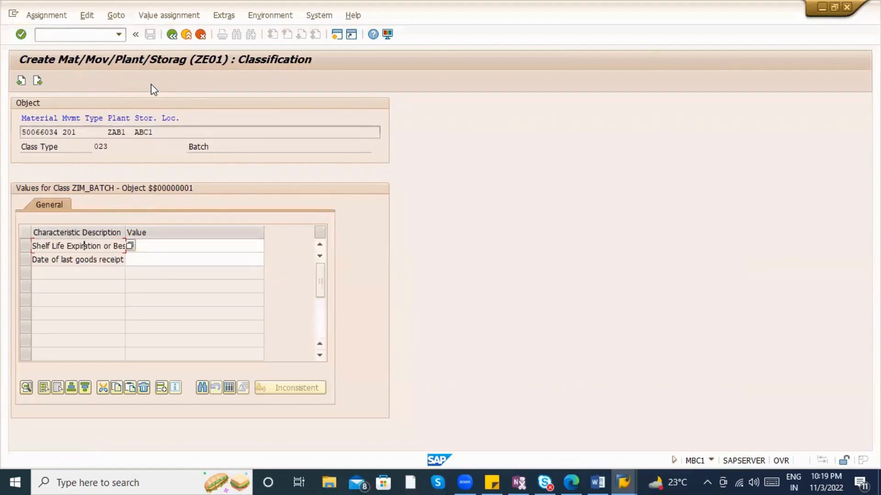
{"action": "left_click", "coordinate": [171, 39]}
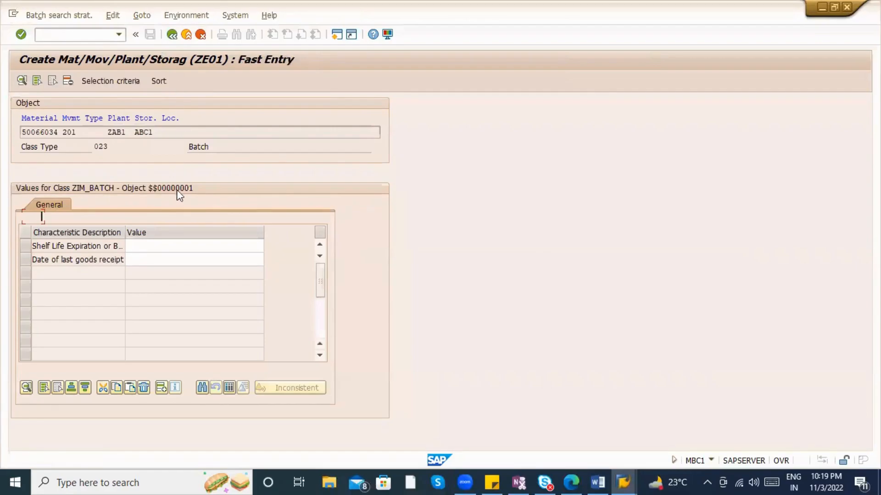
Step: Apply sort rule SORT_FIFO_M to the ABC1 record, return to fast entry and select the record again
{"action": "left_click", "coordinate": [18, 220]}
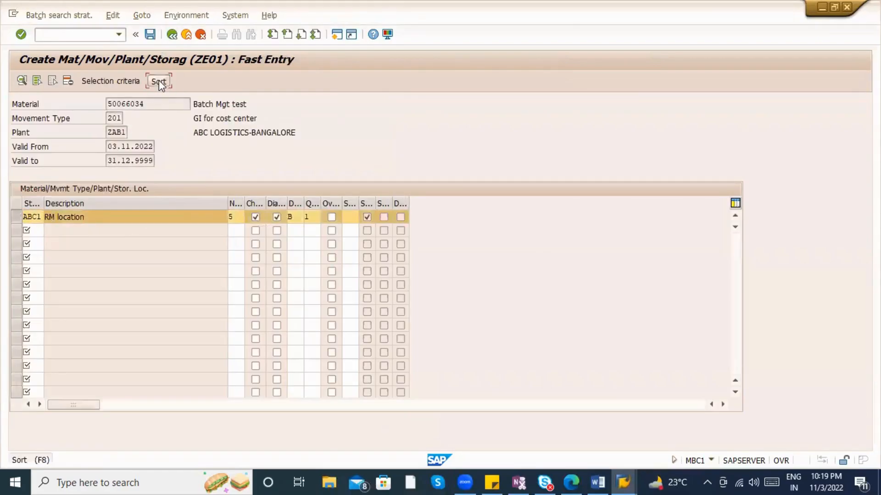
{"action": "left_click", "coordinate": [159, 80]}
{"action": "left_click_drag", "start_coordinate": [153, 246], "coordinate": [76, 247]}
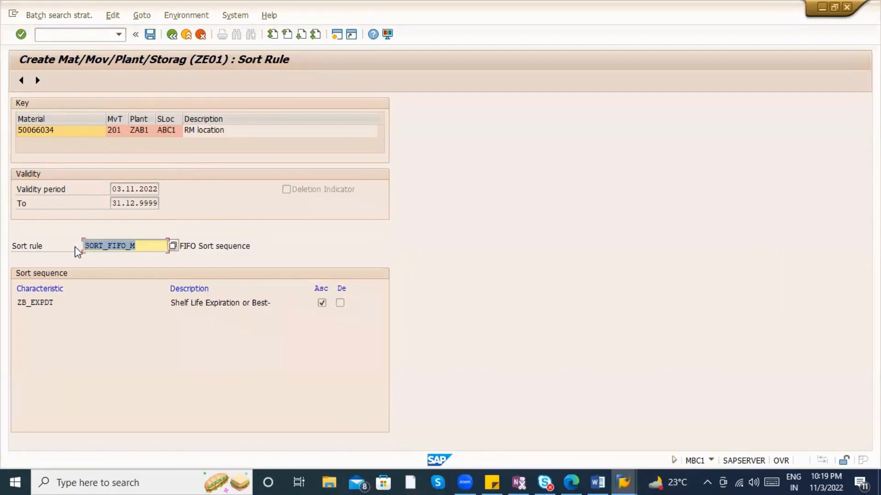
{"action": "left_click", "coordinate": [135, 245]}
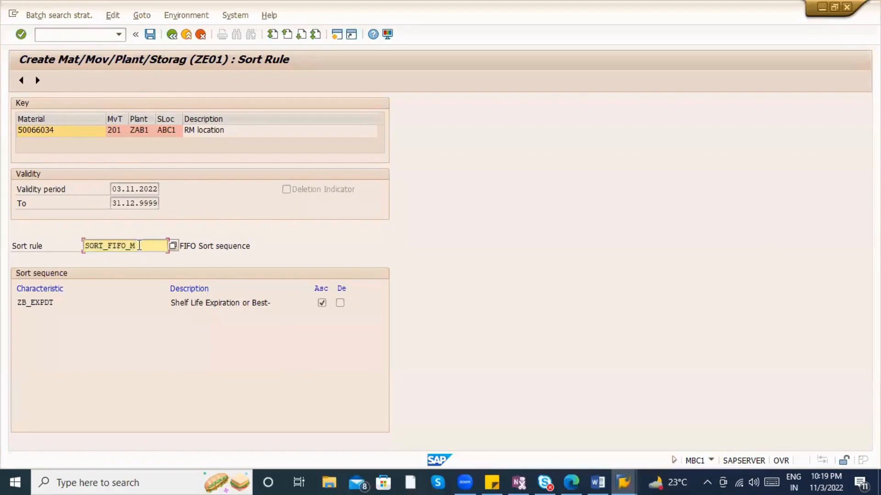
{"action": "left_click", "coordinate": [177, 40]}
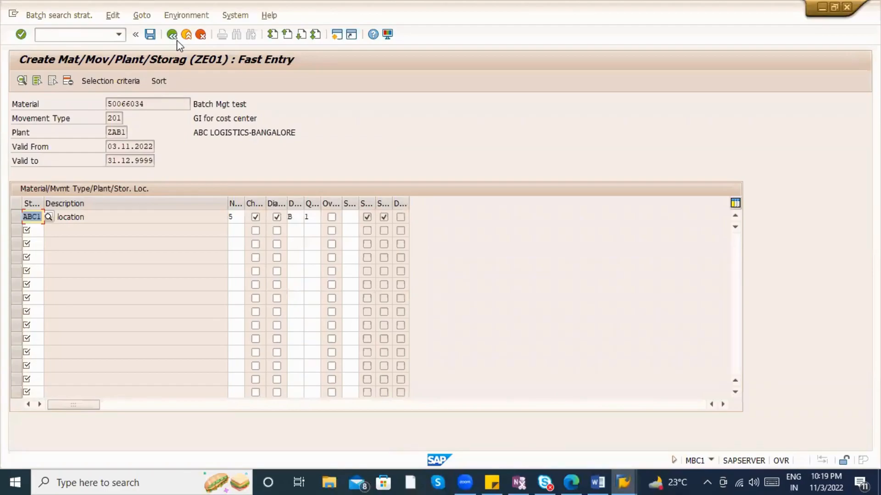
{"action": "left_click", "coordinate": [17, 217]}
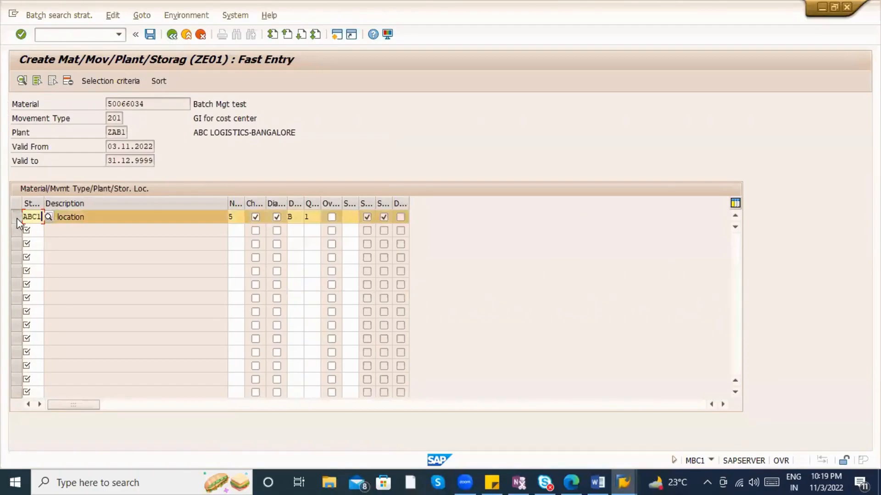
Step: Review the blank selection criteria values of the ABC1 record and save the search strategy
{"action": "left_click", "coordinate": [131, 77]}
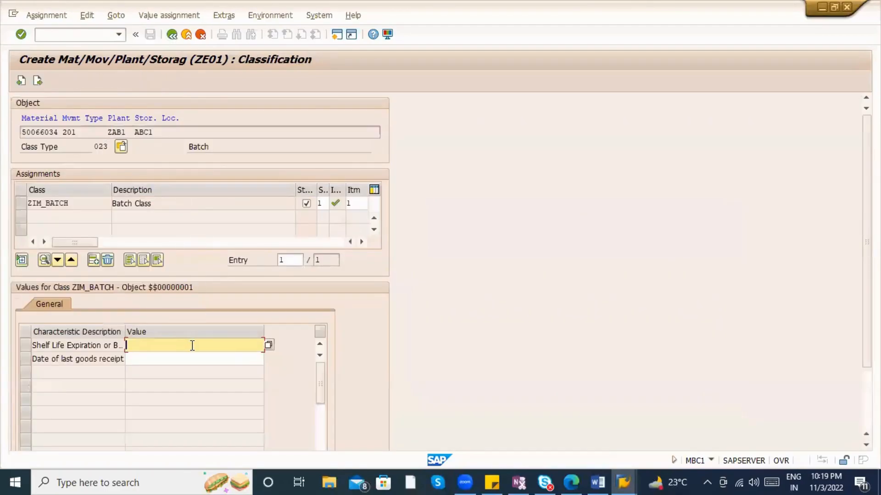
{"action": "left_click", "coordinate": [268, 345]}
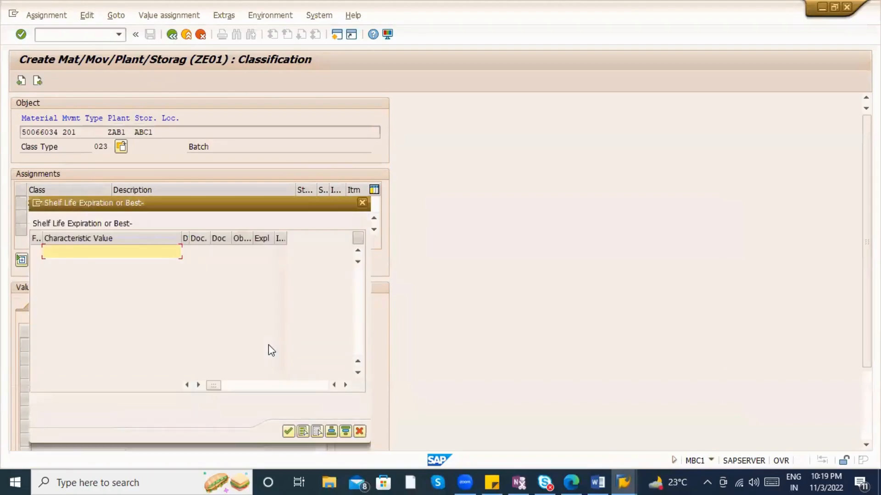
{"action": "key", "text": "Escape"}
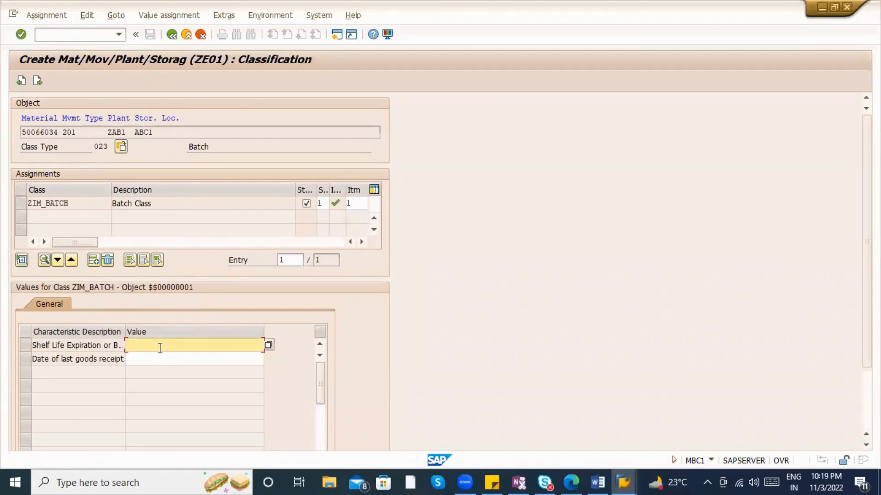
{"action": "left_click", "coordinate": [170, 35]}
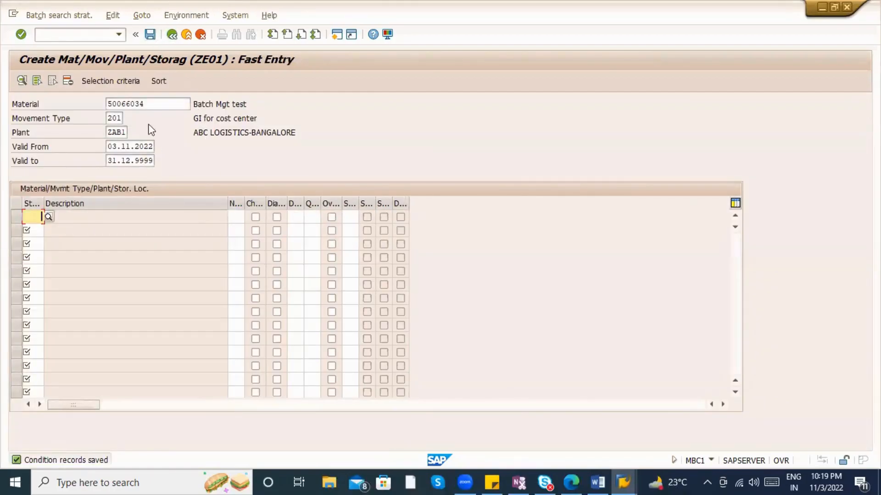
Step: Start transaction MIGO for a Goods Receipt with reference Other and movement type 501, accepting the new default values
{"action": "left_click", "coordinate": [50, 37]}
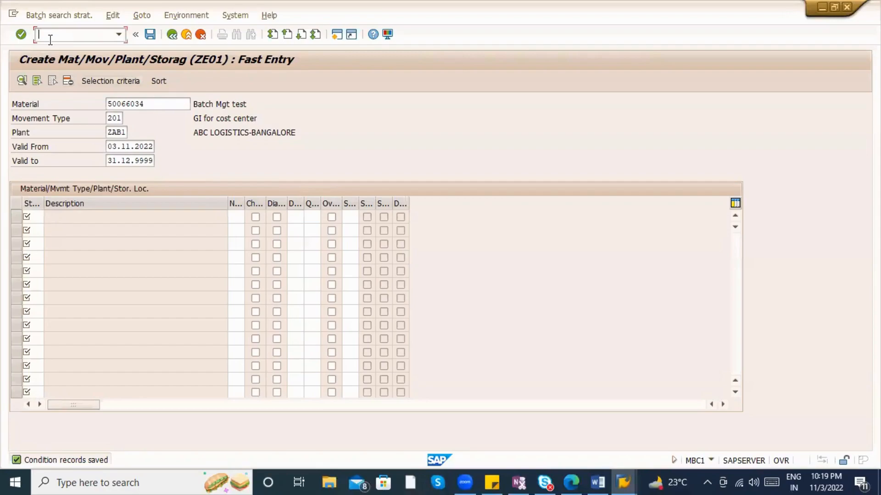
{"action": "type", "text": "/nmigo"}
{"action": "key", "text": "Return"}
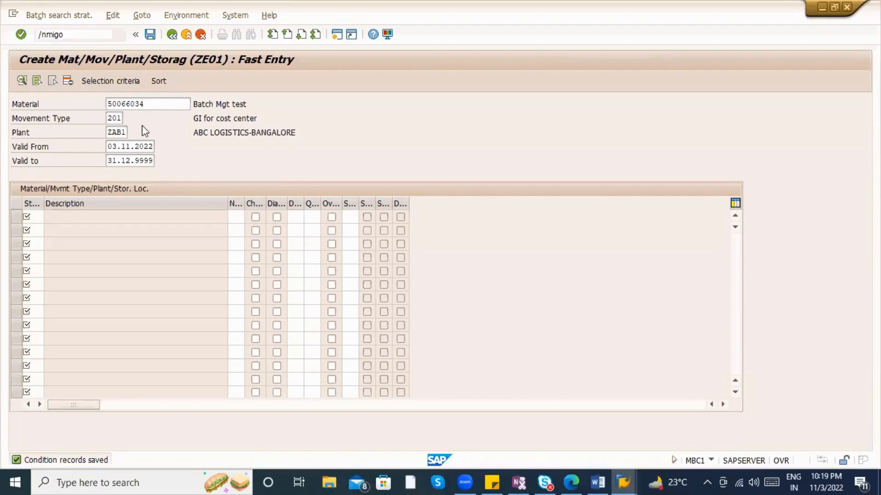
{"action": "left_click", "coordinate": [149, 104]}
{"action": "left_click", "coordinate": [147, 115]}
{"action": "left_click", "coordinate": [227, 106]}
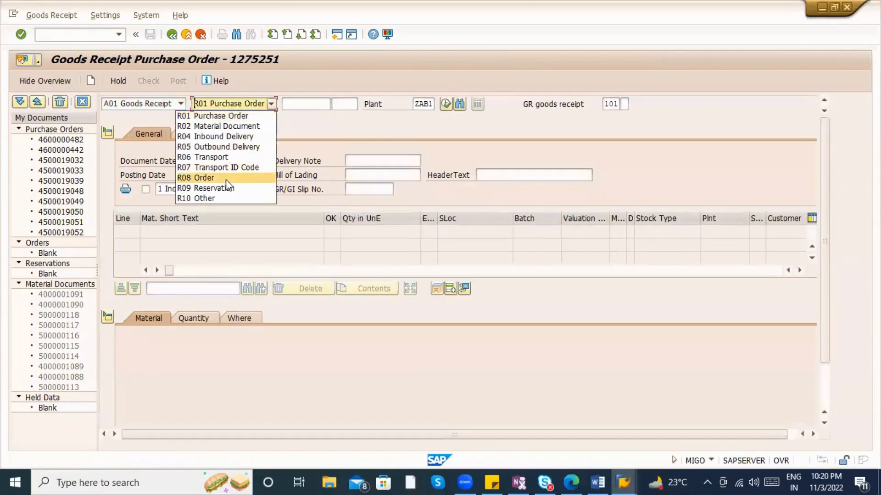
{"action": "left_click", "coordinate": [227, 197]}
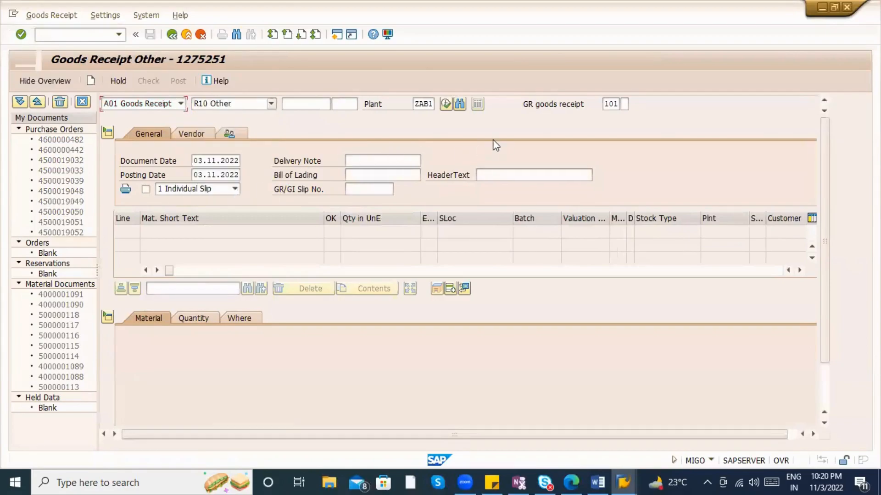
{"action": "type", "text": "501"}
{"action": "key", "text": "Return"}
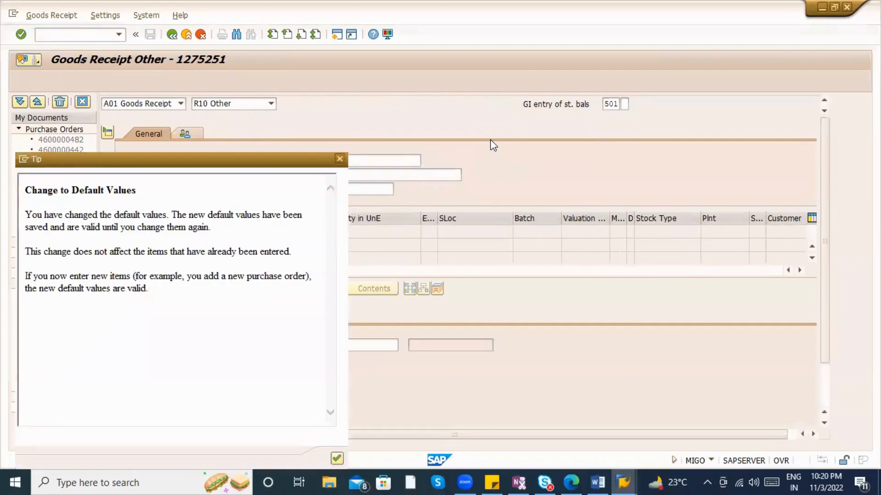
{"action": "key", "text": "Return"}
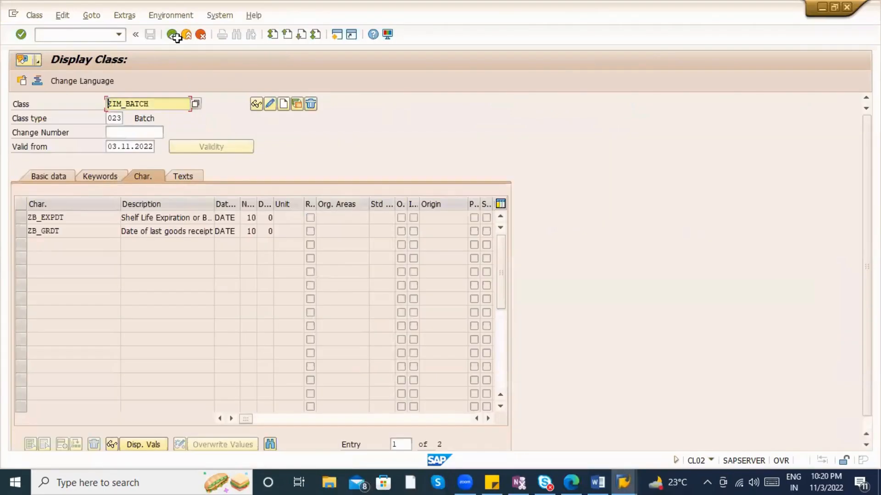
Step: Leave the ZIM_BATCH class display in the CL02 session and start transaction MM03 there
{"action": "left_click", "coordinate": [172, 34]}
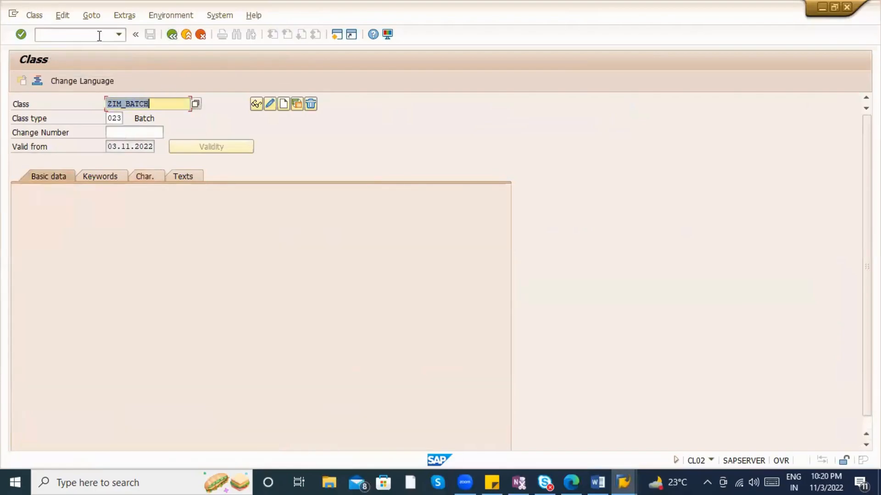
{"action": "left_click", "coordinate": [99, 36]}
{"action": "type", "text": "/nmm03"}
{"action": "key", "text": "Return"}
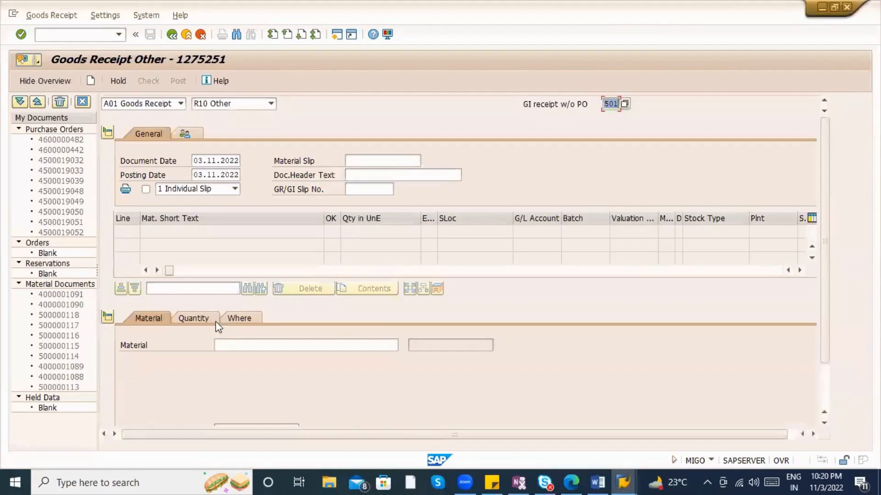
Step: Enter material 50066034 with a quantity of 100 in the goods receipt item
{"action": "left_click", "coordinate": [228, 343]}
{"action": "type", "text": "50066034"}
{"action": "key", "text": "Return"}
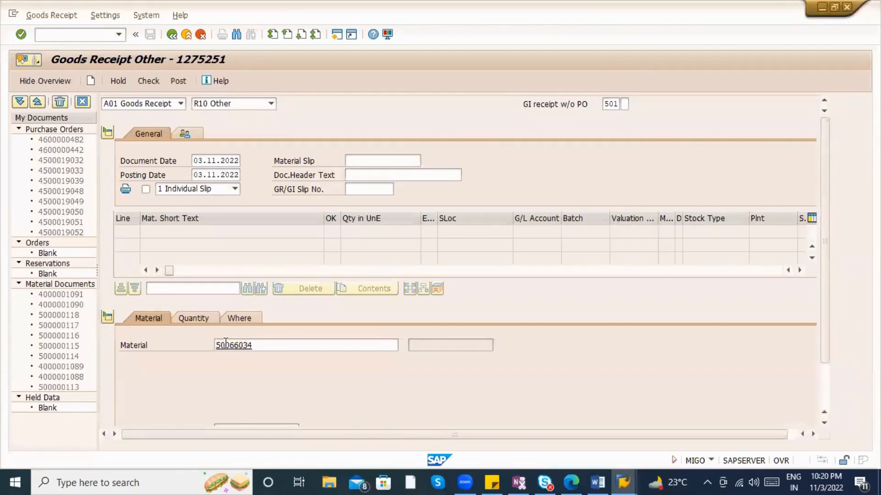
{"action": "left_click", "coordinate": [205, 318]}
{"action": "left_click", "coordinate": [222, 348]}
{"action": "type", "text": "100"}
{"action": "key", "text": "Return"}
Step: Set the receipt item's plant to ZAB1 and its storage location to ABC1
{"action": "left_click", "coordinate": [237, 318]}
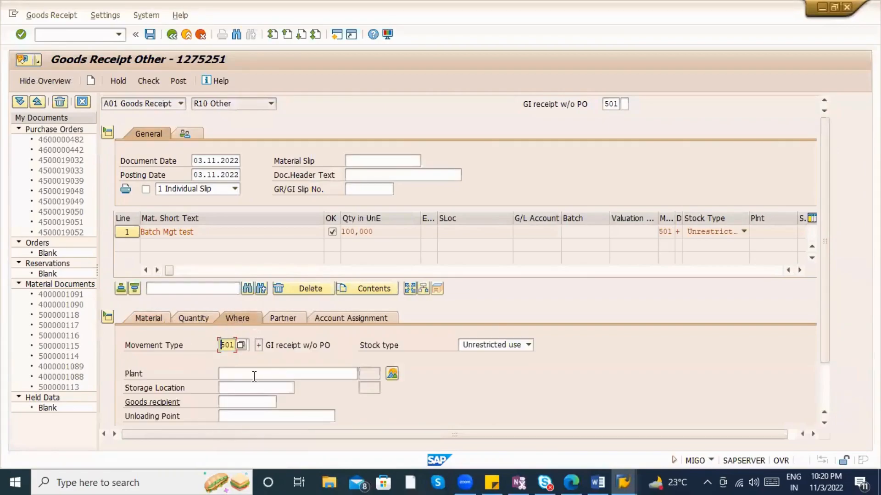
{"action": "left_click", "coordinate": [248, 374]}
{"action": "type", "text": "zab1"}
{"action": "left_click", "coordinate": [238, 388]}
{"action": "type", "text": "ABC1"}
{"action": "key", "text": "Return"}
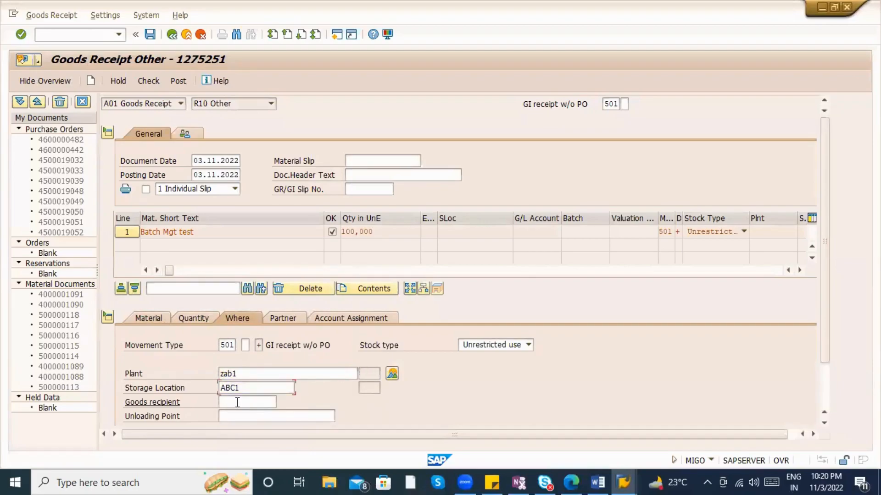
Step: Display the receipt item's material master, examine its plant and batch management setting in the purchasing data, and return to the goods receipt
{"action": "left_click", "coordinate": [163, 318]}
{"action": "left_click", "coordinate": [193, 318]}
{"action": "left_click", "coordinate": [237, 317]}
{"action": "left_click", "coordinate": [166, 320]}
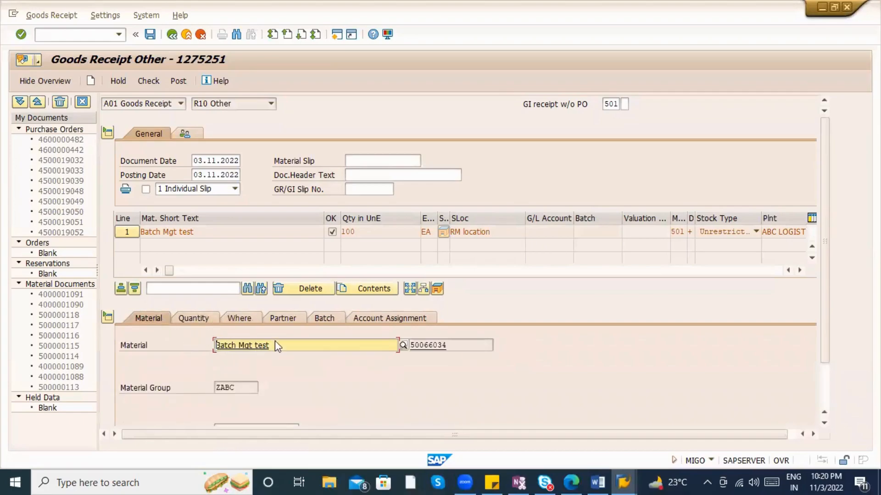
{"action": "left_click", "coordinate": [432, 345]}
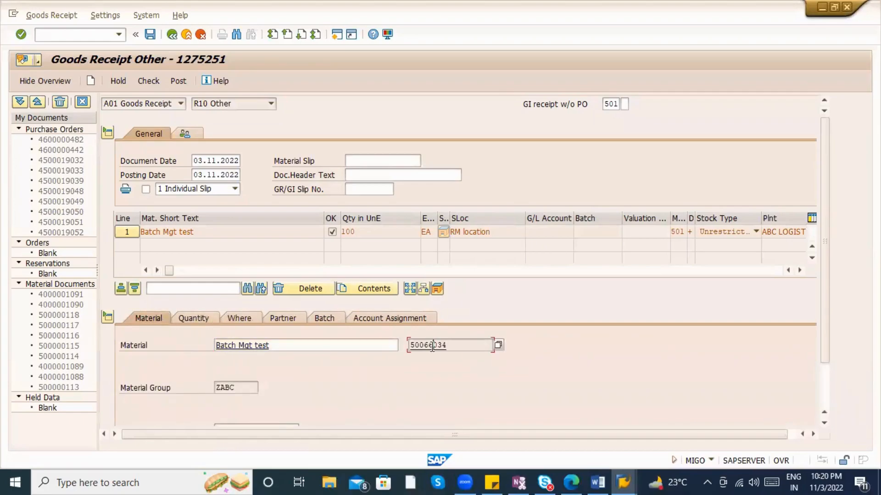
{"action": "double_click", "coordinate": [432, 345]}
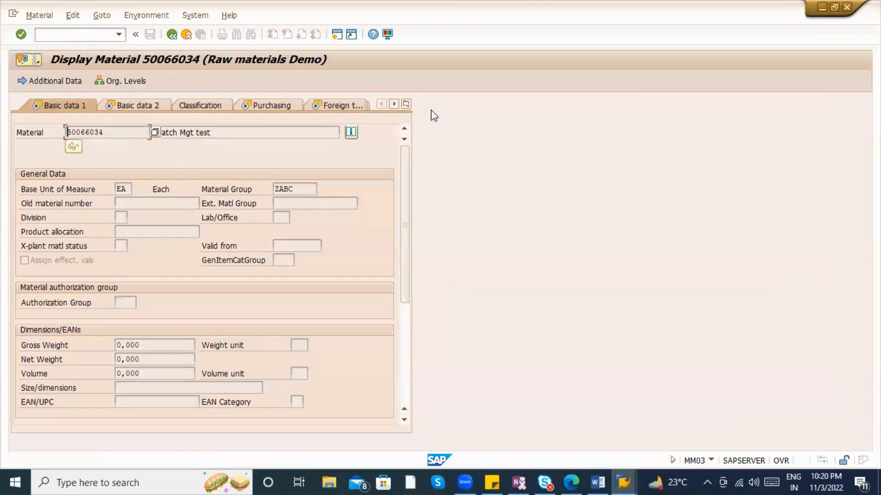
{"action": "left_click", "coordinate": [120, 80]}
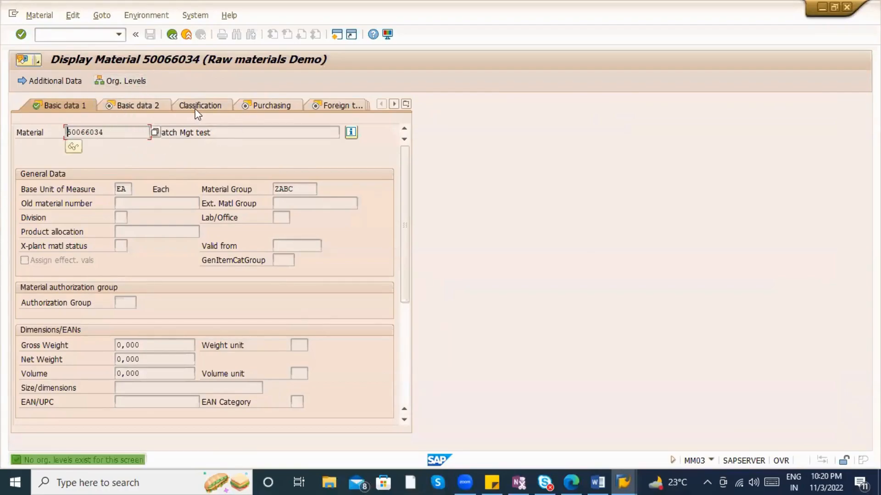
{"action": "left_click", "coordinate": [271, 109]}
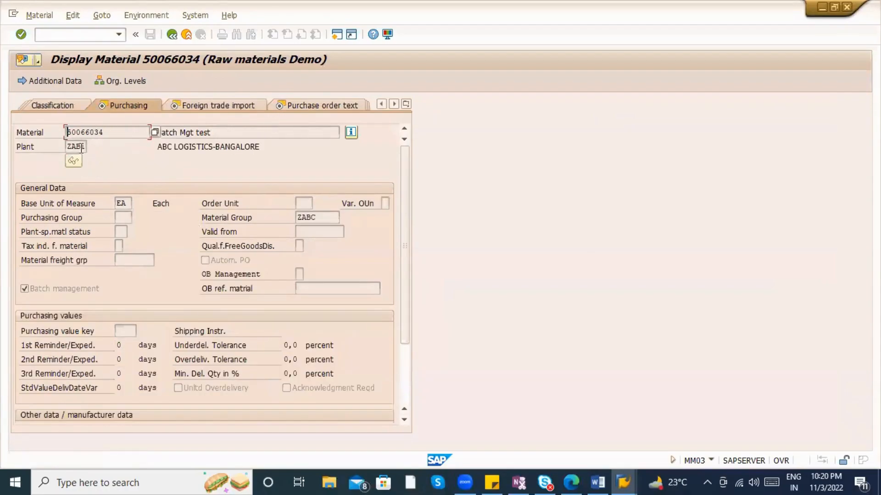
{"action": "left_click", "coordinate": [39, 291]}
{"action": "left_click", "coordinate": [173, 36]}
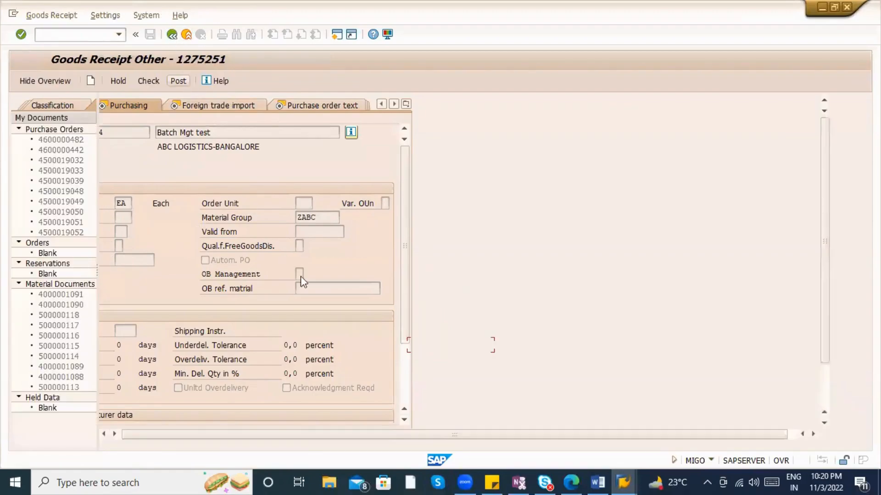
Step: Open the receipt item's batch data, check the goods receipt and close the message log
{"action": "left_click", "coordinate": [329, 321]}
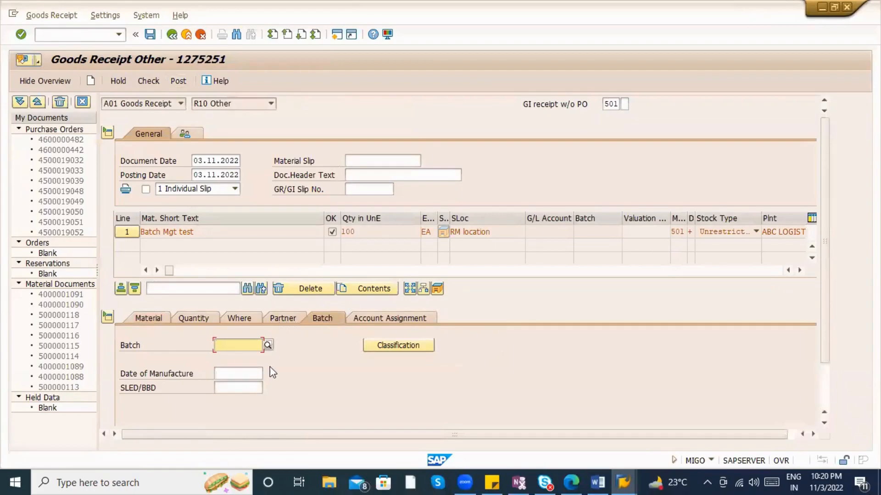
{"action": "scroll", "coordinate": [286, 366], "scroll_direction": "down", "scroll_amount": 2}
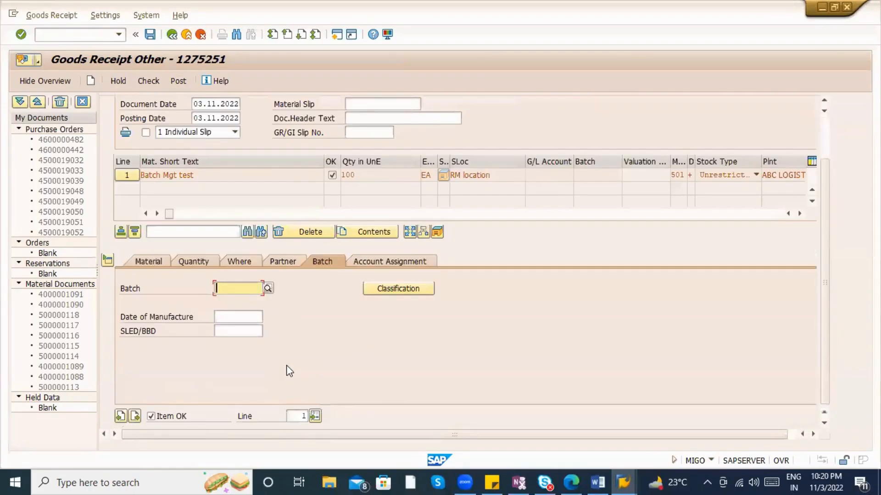
{"action": "left_click", "coordinate": [158, 82]}
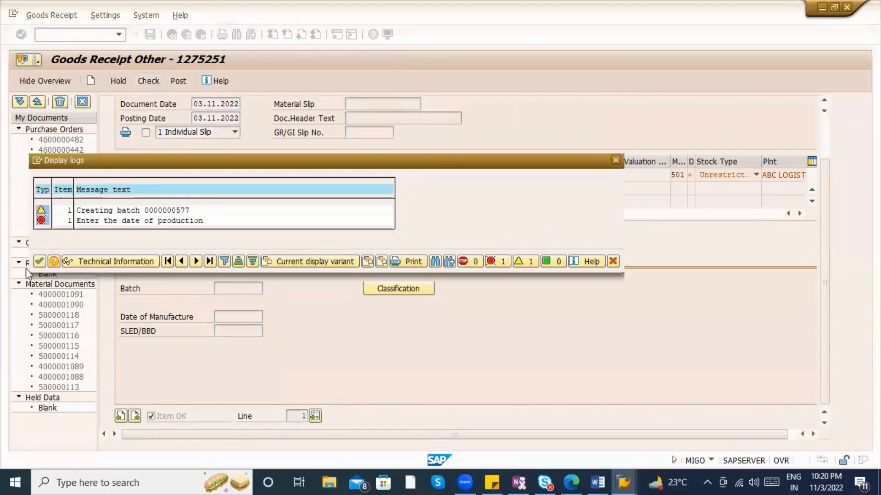
{"action": "left_click", "coordinate": [37, 261]}
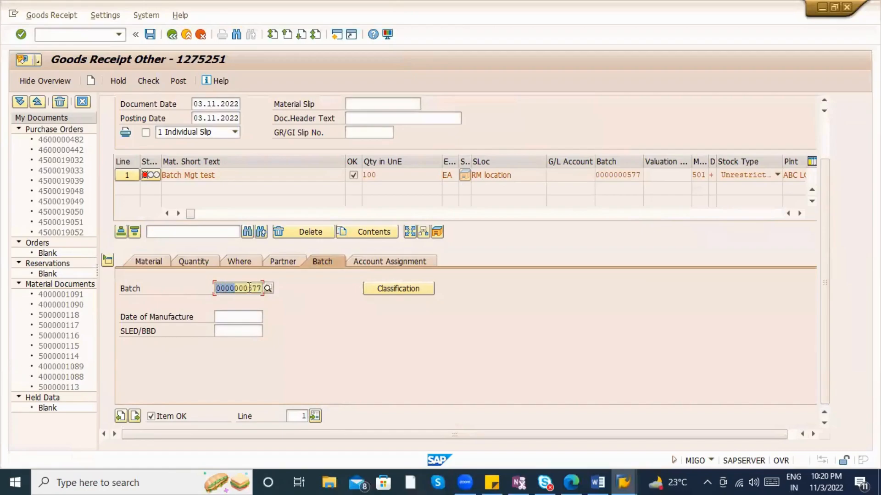
Step: Set the batch's date of manufacture to 02.11.2022 and check the goods receipt again
{"action": "left_click", "coordinate": [235, 320]}
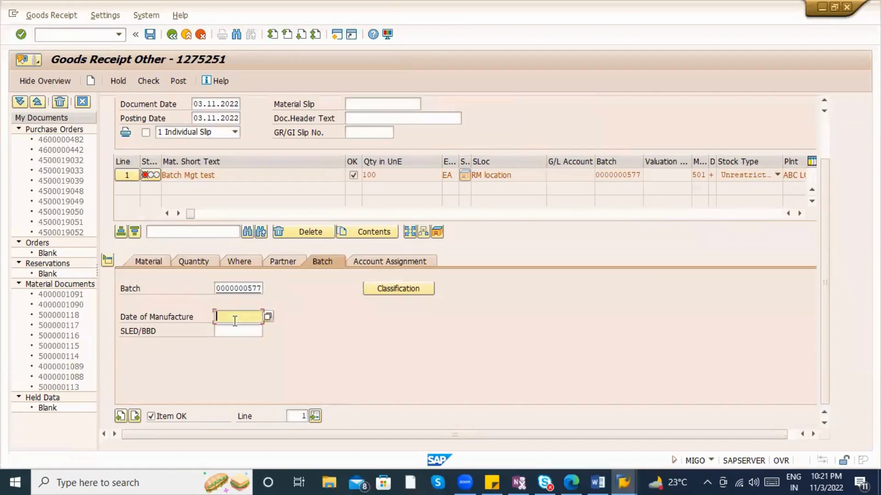
{"action": "left_click", "coordinate": [268, 317]}
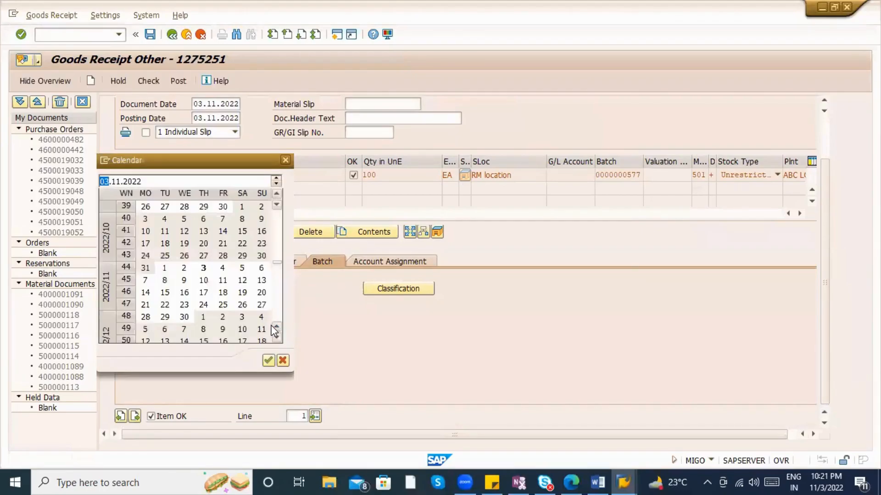
{"action": "double_click", "coordinate": [183, 270]}
{"action": "key", "text": "Return"}
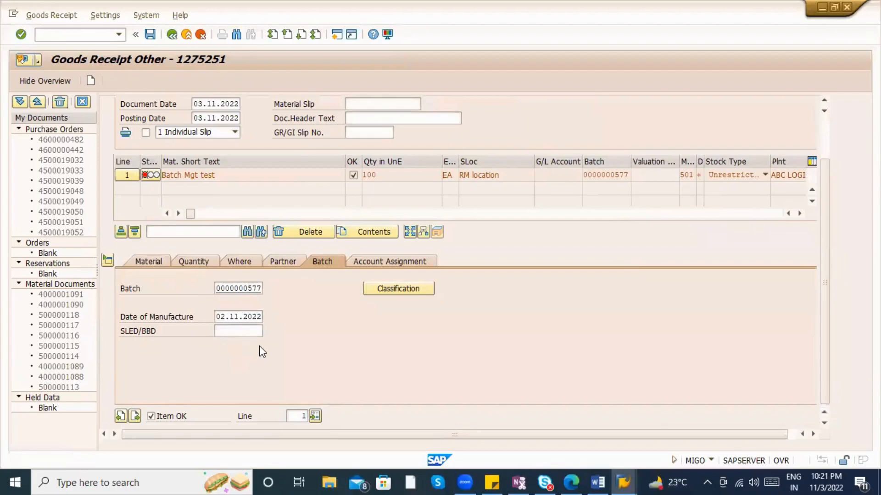
{"action": "left_click", "coordinate": [153, 80]}
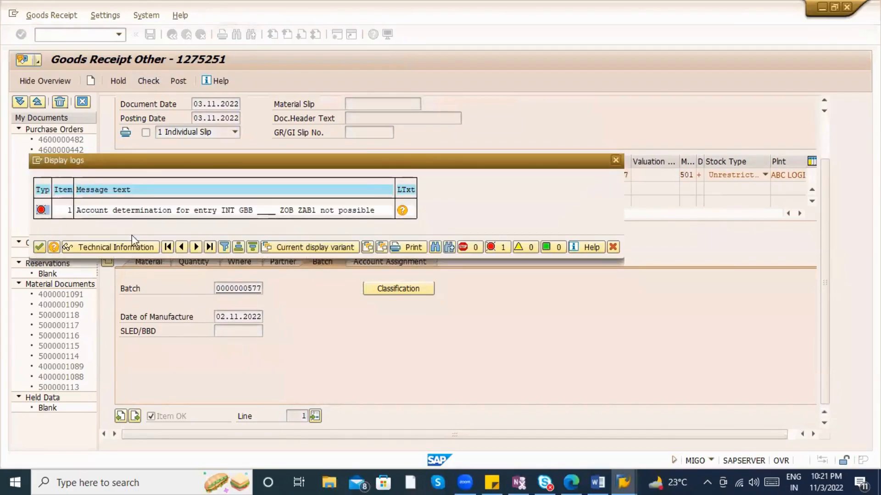
Step: Try to create a new session from the goods receipt's message log window
{"action": "left_click", "coordinate": [36, 160]}
{"action": "left_click", "coordinate": [67, 207]}
{"action": "left_click", "coordinate": [544, 290]}
{"action": "left_click", "coordinate": [39, 159]}
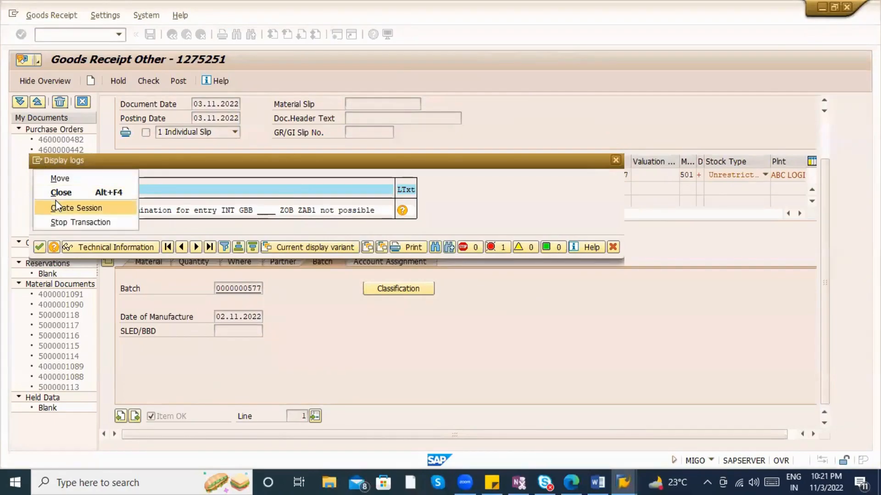
{"action": "left_click", "coordinate": [59, 205]}
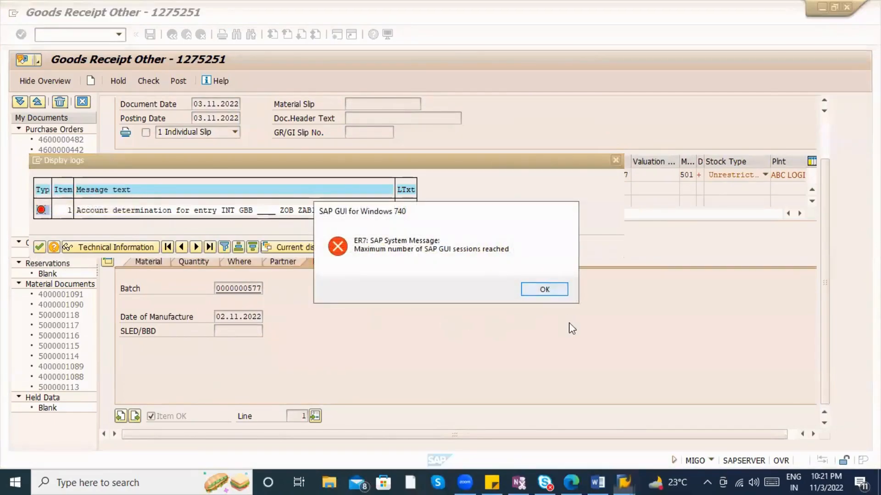
{"action": "left_click", "coordinate": [544, 289]}
Step: Switch to the Create Characteristic session and start transaction OBYC in it
{"action": "mouse_move", "coordinate": [623, 482]}
{"action": "left_click", "coordinate": [531, 420]}
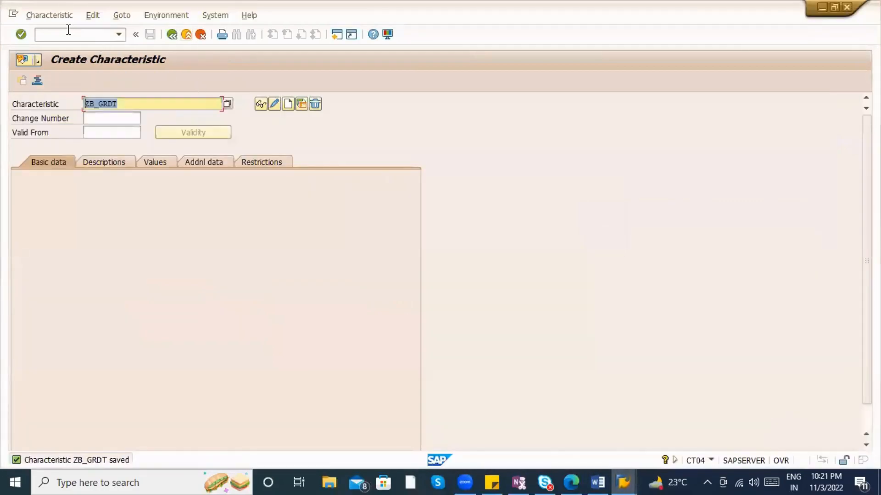
{"action": "type", "text": "/nobyc"}
{"action": "key", "text": "Return"}
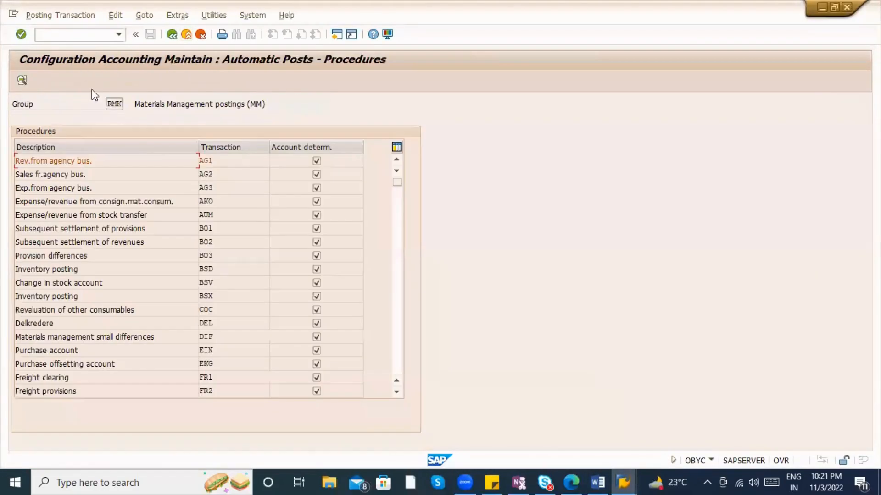
Step: Open the automatic posting accounts of transaction GBB for chart of accounts INT
{"action": "key", "text": "alt+Tab"}
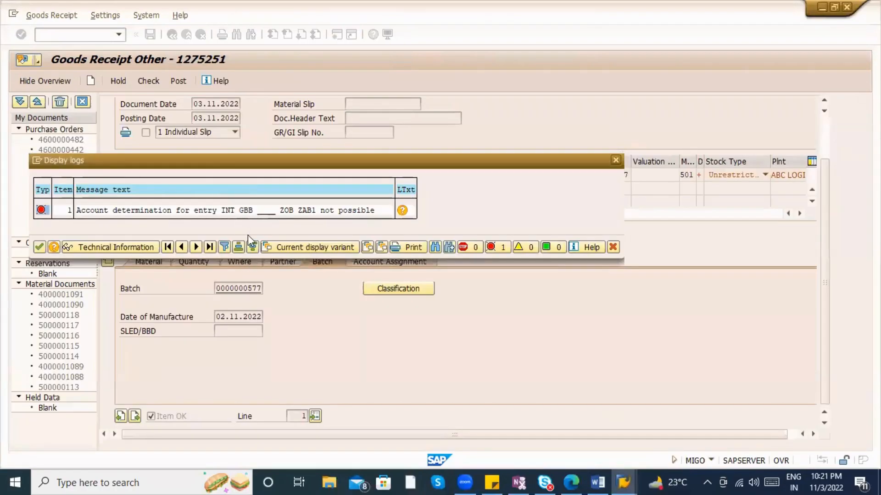
{"action": "key", "text": "alt+Tab"}
{"action": "scroll", "coordinate": [225, 312], "scroll_direction": "down", "scroll_amount": 1}
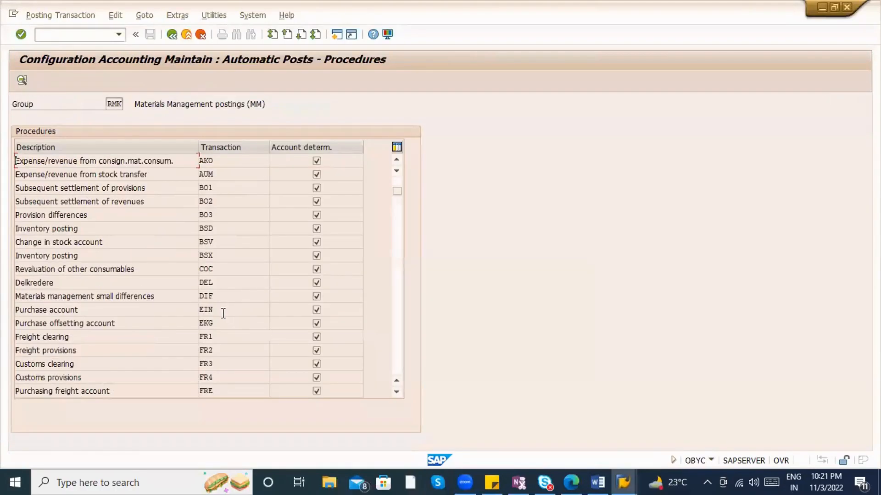
{"action": "scroll", "coordinate": [223, 312], "scroll_direction": "up", "scroll_amount": 1}
{"action": "scroll", "coordinate": [223, 313], "scroll_direction": "down", "scroll_amount": 3}
{"action": "double_click", "coordinate": [216, 391]}
{"action": "type", "text": "INT"}
{"action": "key", "text": "Return"}
Step: Copy the ZOB account assignment of valuation class 7920 to valuation class ZAB1 and save it
{"action": "key", "text": "alt+Tab"}
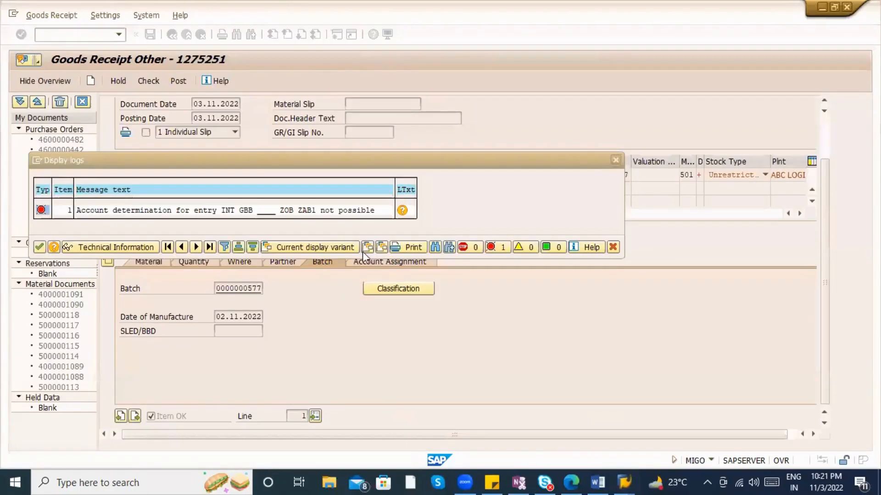
{"action": "key", "text": "alt+Tab"}
{"action": "key", "text": "alt+Tab"}
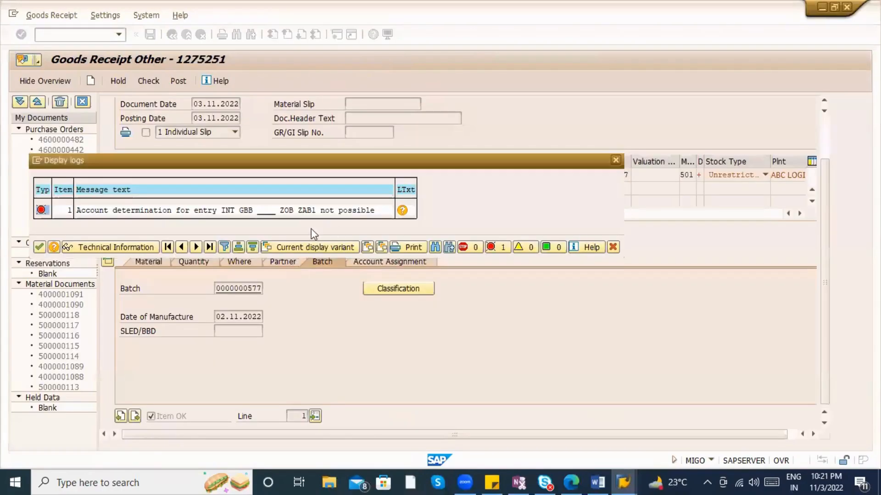
{"action": "key", "text": "alt+Tab"}
{"action": "scroll", "coordinate": [71, 297], "scroll_direction": "down", "scroll_amount": 1}
{"action": "scroll", "coordinate": [71, 297], "scroll_direction": "down", "scroll_amount": 10}
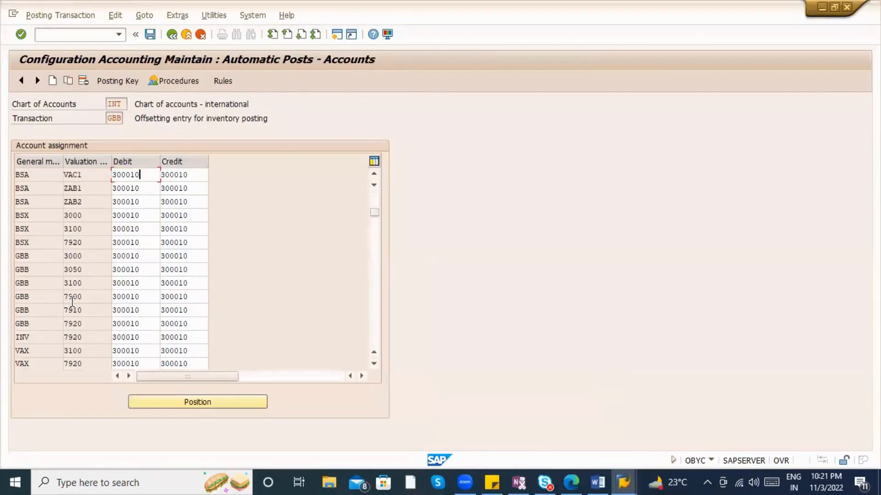
{"action": "scroll", "coordinate": [73, 313], "scroll_direction": "down", "scroll_amount": 3}
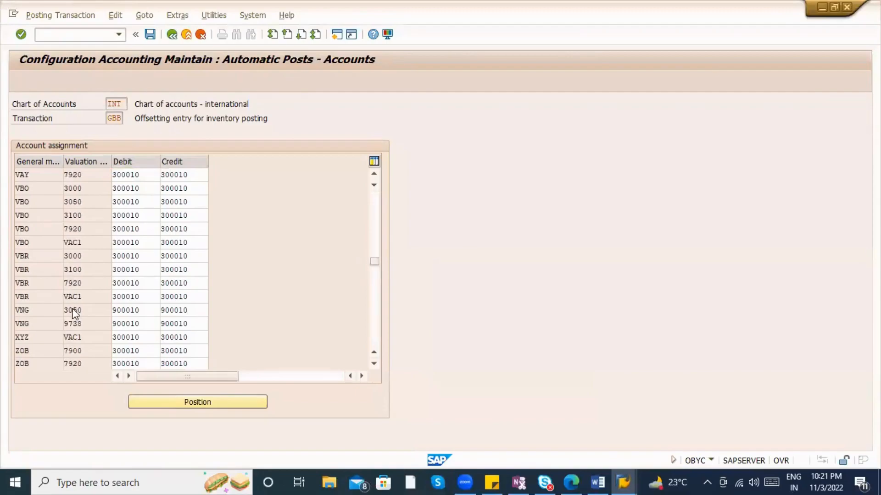
{"action": "left_click", "coordinate": [32, 283]}
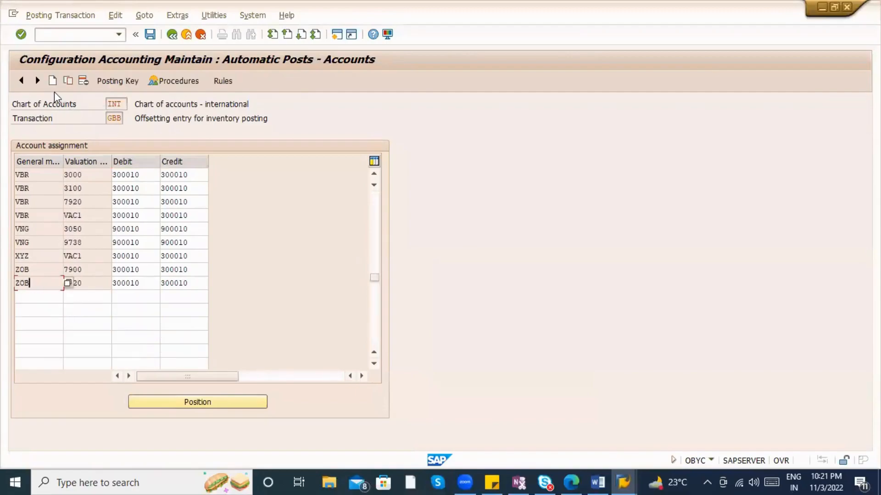
{"action": "left_click", "coordinate": [68, 81]}
{"action": "type", "text": "ZAB1"}
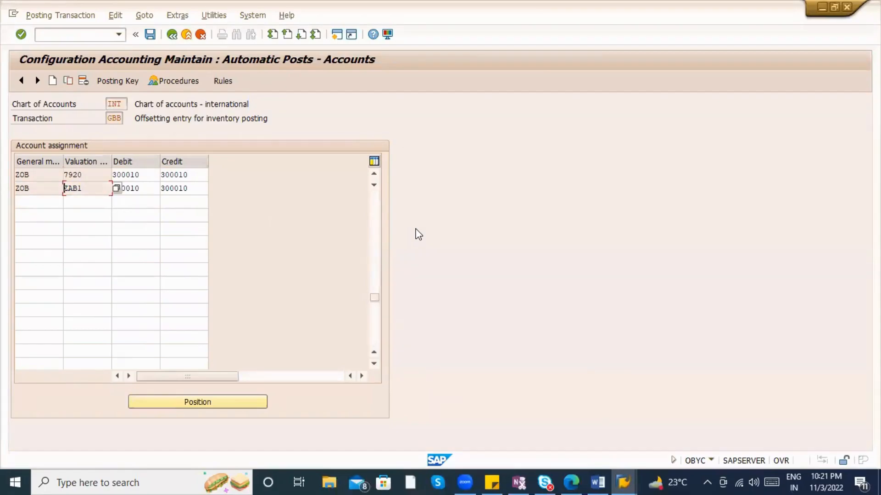
{"action": "key", "text": "ctrl+s"}
{"action": "key", "text": "Return"}
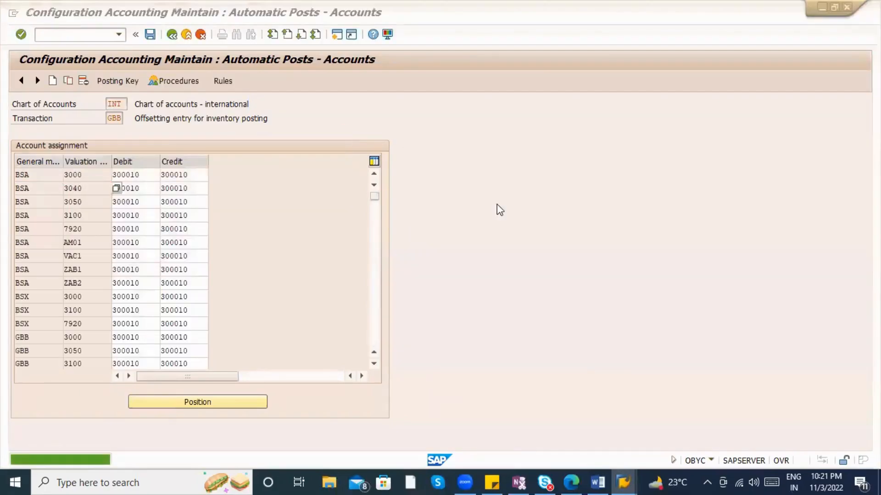
Step: Return to the goods receipt, close its message log, then check and post the receipt
{"action": "key", "text": "alt+Tab"}
{"action": "left_click", "coordinate": [38, 250]}
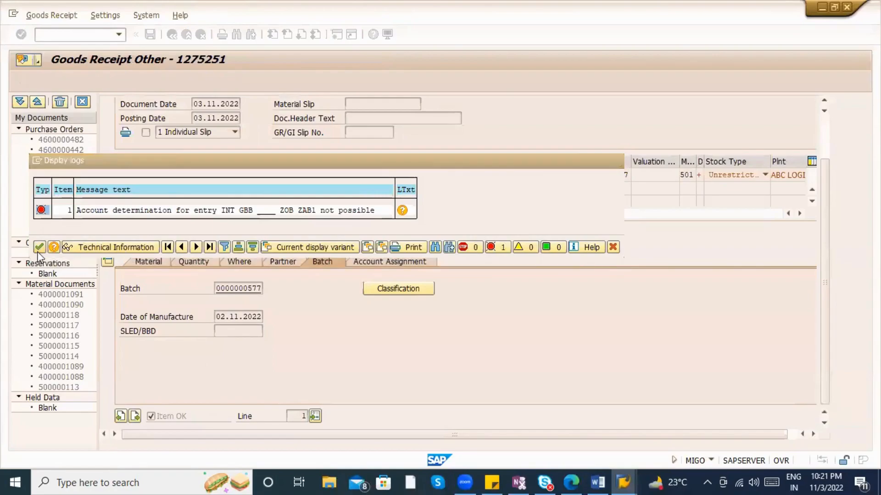
{"action": "left_click", "coordinate": [148, 81]}
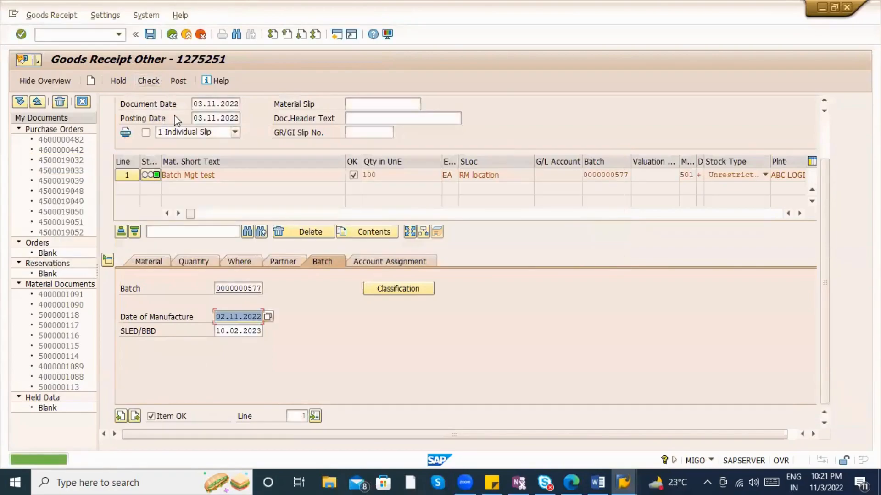
{"action": "left_click", "coordinate": [177, 82]}
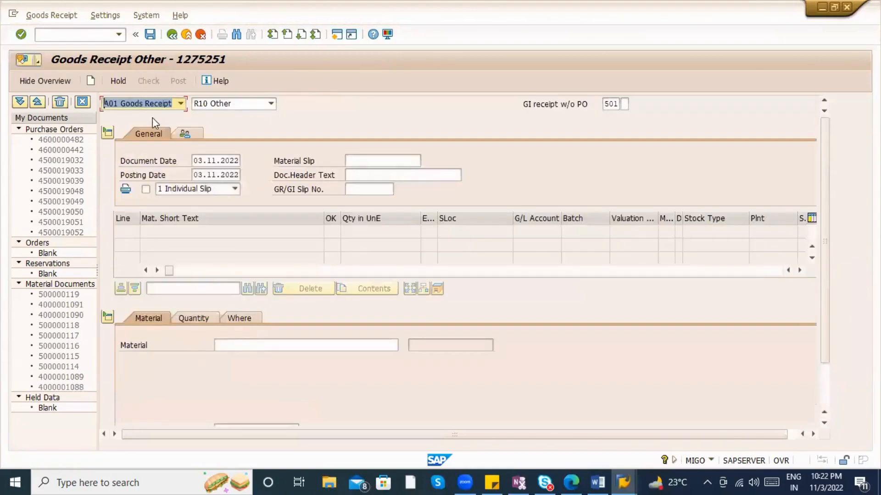
Step: Display the material document of the goods receipt just posted
{"action": "left_click", "coordinate": [152, 107]}
{"action": "left_click", "coordinate": [144, 146]}
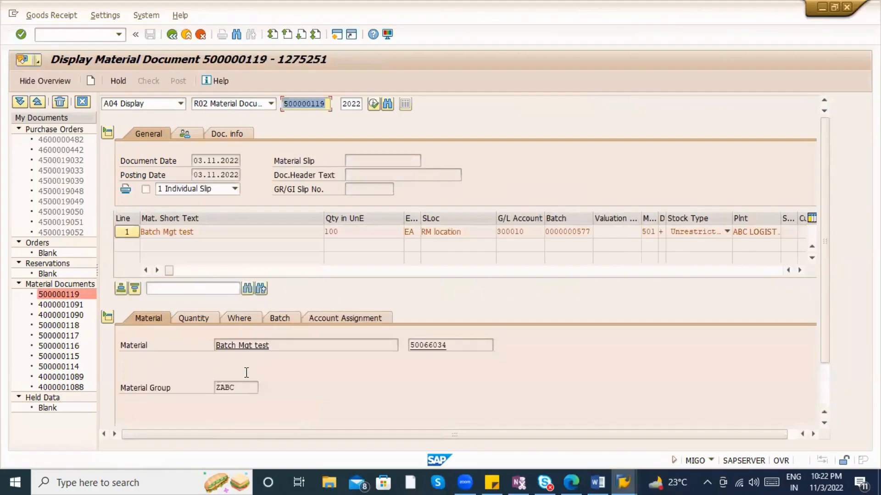
{"action": "left_click_drag", "start_coordinate": [215, 374], "coordinate": [262, 374]}
{"action": "key", "text": "Return"}
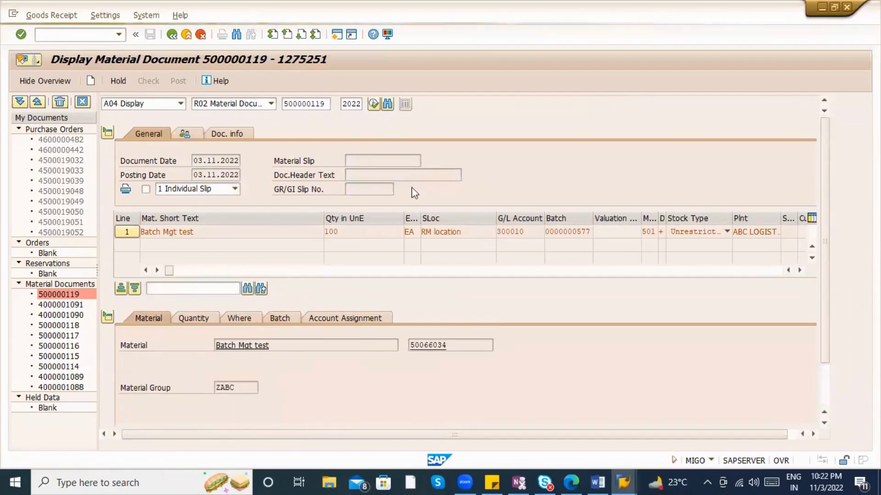
Step: Examine the total shelf life in the material's Plant data / stor. 1 view
{"action": "left_click", "coordinate": [406, 104]}
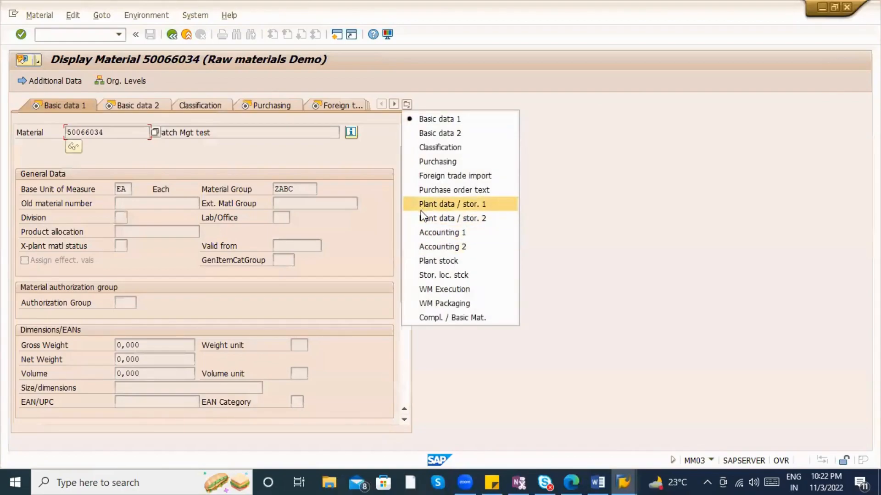
{"action": "left_click", "coordinate": [440, 205]}
{"action": "left_click", "coordinate": [303, 359]}
{"action": "key", "text": "shift+Home"}
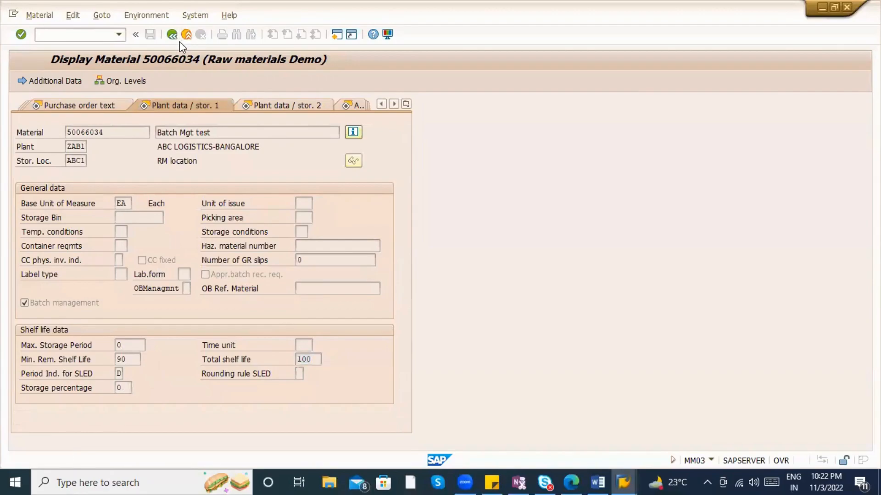
Step: Return to the material document and examine the batch's date of manufacture and SLED/BBD
{"action": "left_click", "coordinate": [180, 40]}
{"action": "left_click", "coordinate": [282, 322]}
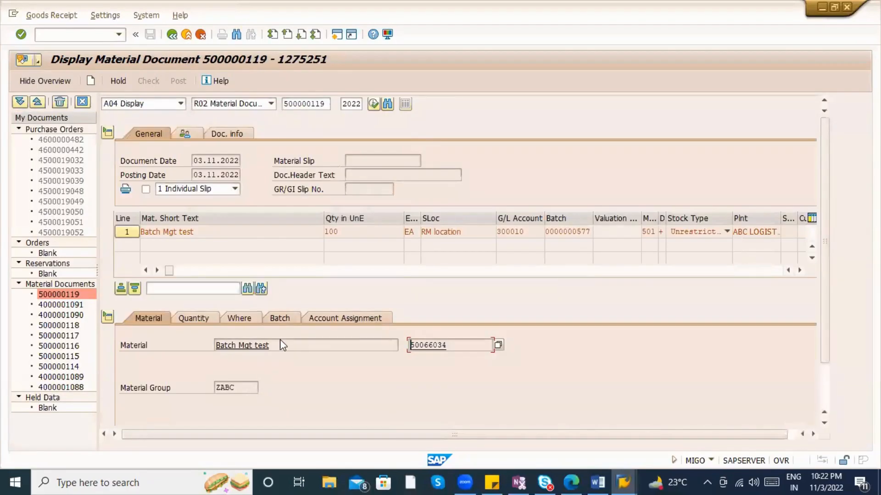
{"action": "left_click_drag", "start_coordinate": [221, 392], "coordinate": [274, 393]}
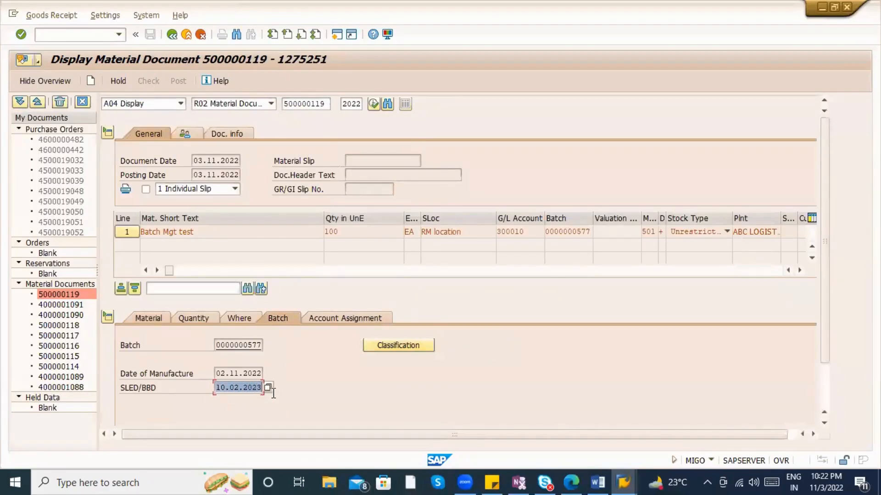
{"action": "left_click", "coordinate": [225, 388]}
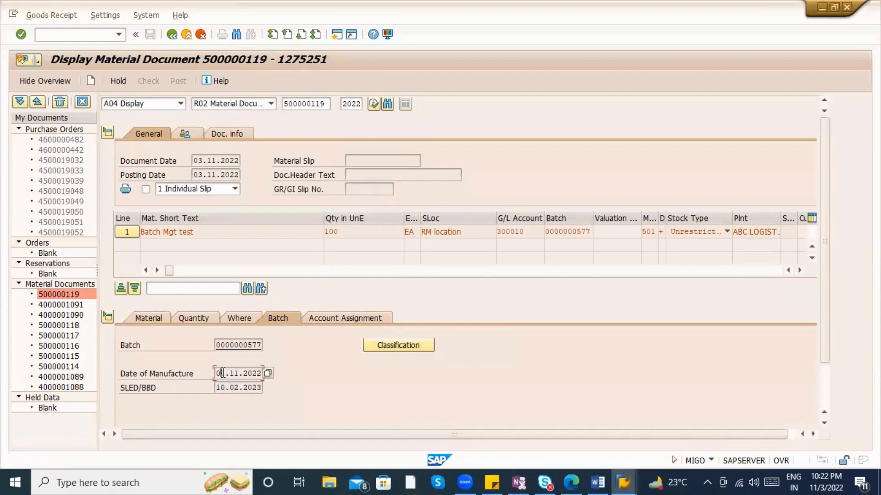
{"action": "left_click_drag", "start_coordinate": [221, 387], "coordinate": [274, 387]}
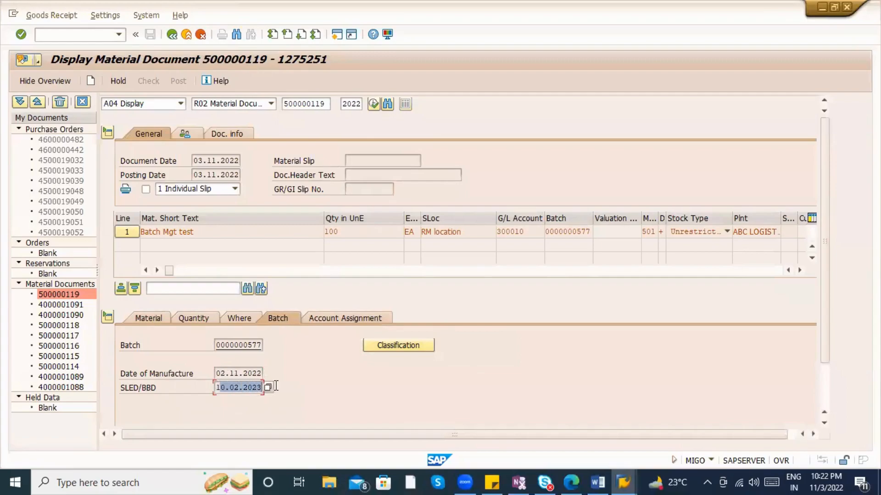
Step: Examine the shelf life expiration and last goods receipt dates in the batch's classification and return to the material document
{"action": "left_click", "coordinate": [405, 349]}
{"action": "left_click", "coordinate": [174, 303]}
{"action": "left_click_drag", "start_coordinate": [158, 299], "coordinate": [124, 298]}
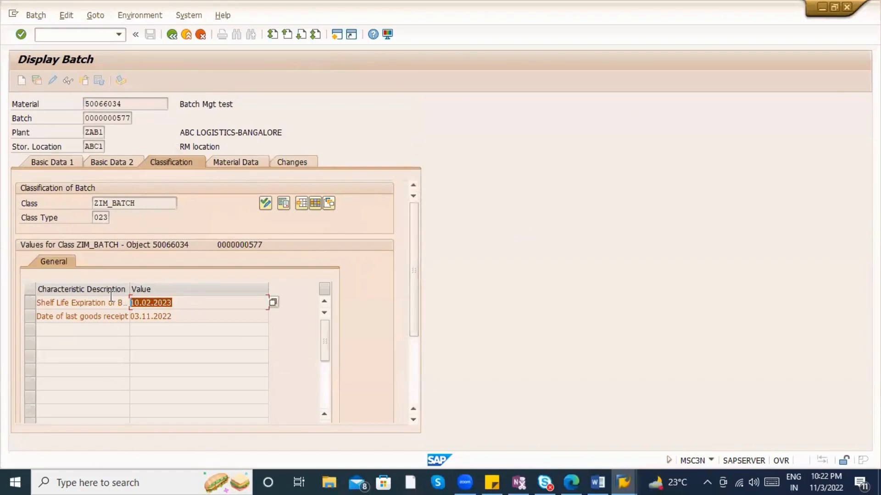
{"action": "left_click_drag", "start_coordinate": [176, 321], "coordinate": [120, 321]}
{"action": "left_click_drag", "start_coordinate": [174, 302], "coordinate": [129, 303]}
{"action": "left_click_drag", "start_coordinate": [184, 316], "coordinate": [123, 321]}
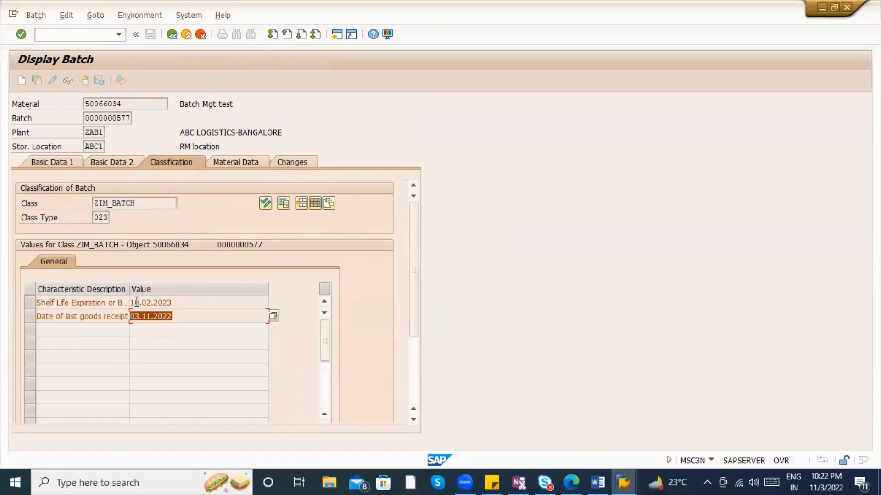
{"action": "left_click", "coordinate": [213, 318]}
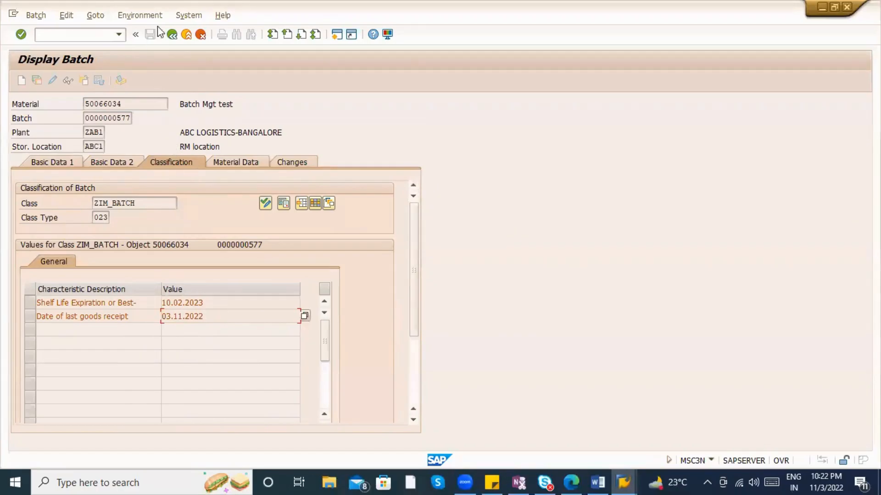
{"action": "left_click", "coordinate": [172, 35]}
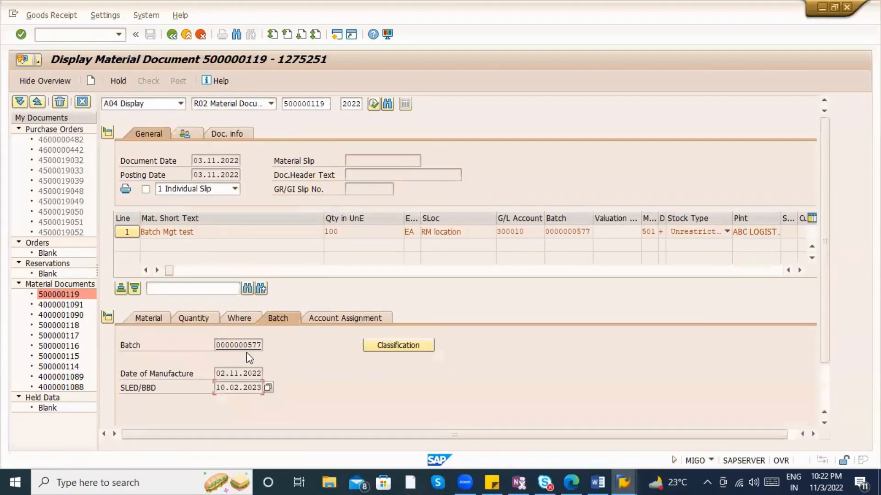
Step: Review the item's movement type, plant and storage location data, and its batch dates
{"action": "left_click", "coordinate": [239, 323]}
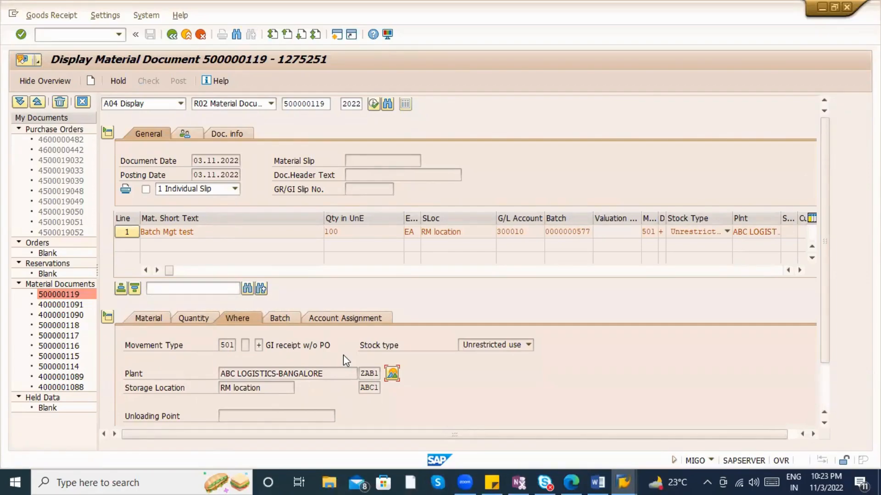
{"action": "scroll", "coordinate": [433, 394], "scroll_direction": "down", "scroll_amount": 3}
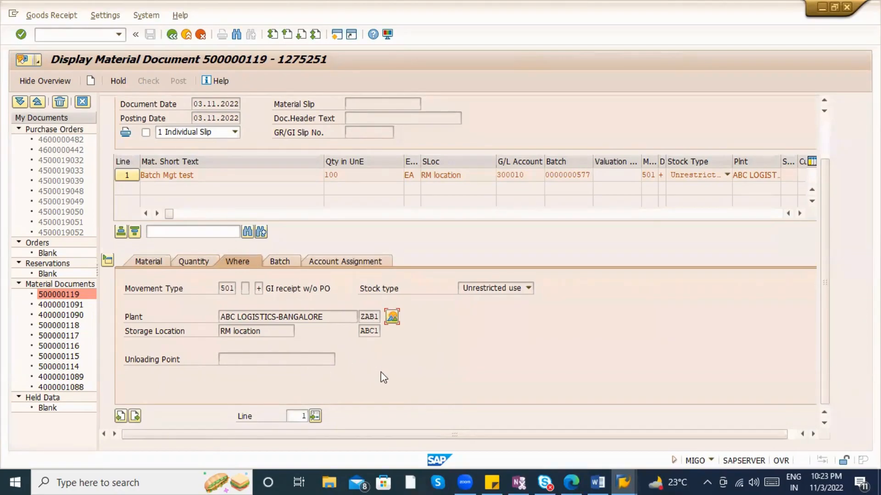
{"action": "scroll", "coordinate": [390, 389], "scroll_direction": "up", "scroll_amount": 2}
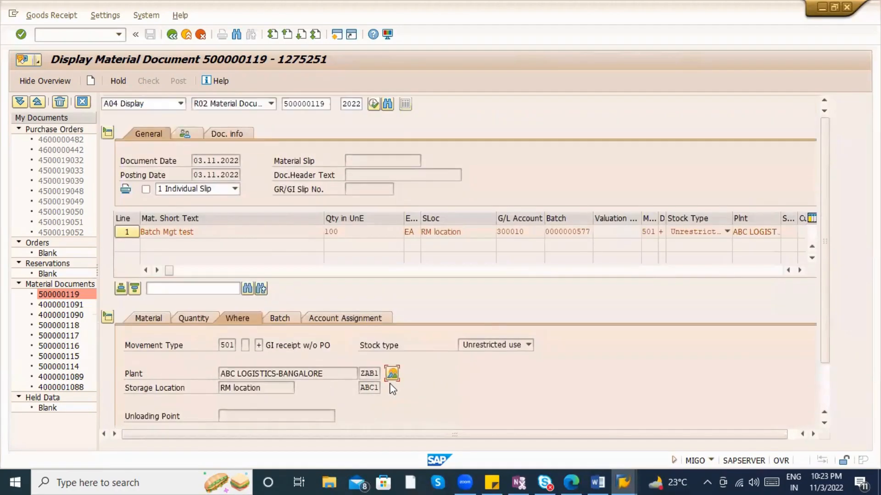
{"action": "left_click", "coordinate": [279, 320]}
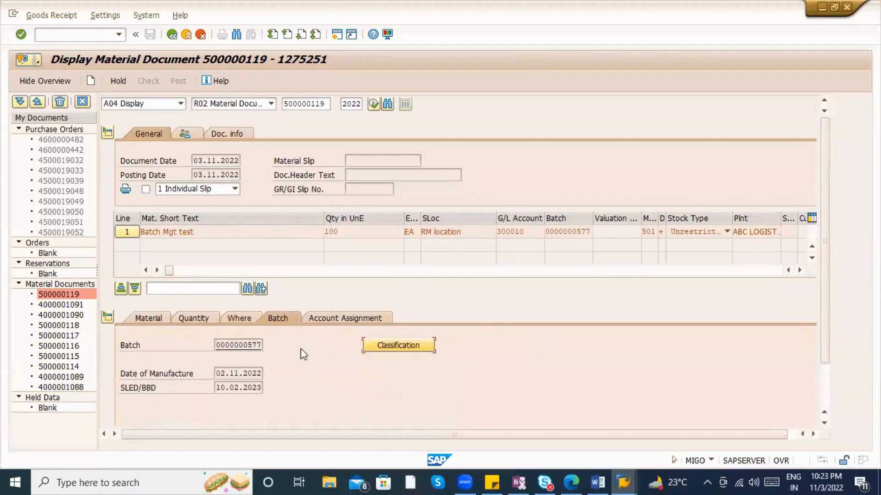
{"action": "left_click", "coordinate": [226, 374]}
{"action": "left_click", "coordinate": [226, 387]}
Step: Display the batch's classification from the material document and inspect its class and batch number
{"action": "left_click", "coordinate": [372, 349]}
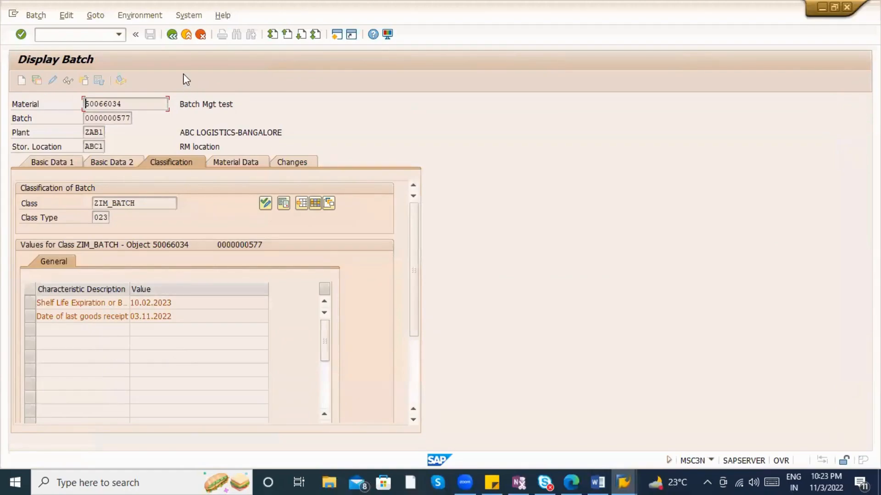
{"action": "left_click_drag", "start_coordinate": [137, 203], "coordinate": [89, 203]}
{"action": "left_click", "coordinate": [117, 117]}
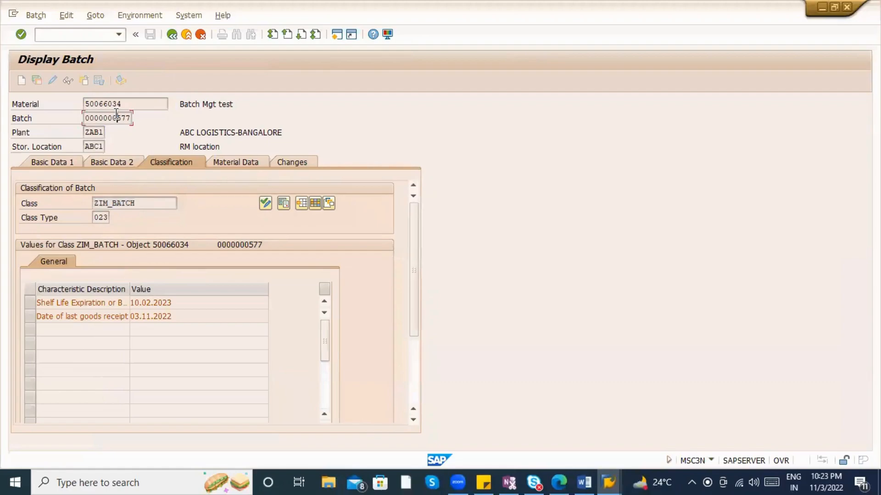
Step: Try to start transaction MSC1N in a new session from the batch display
{"action": "left_click", "coordinate": [86, 38]}
{"action": "type", "text": "/omsc1n"}
{"action": "key", "text": "Return"}
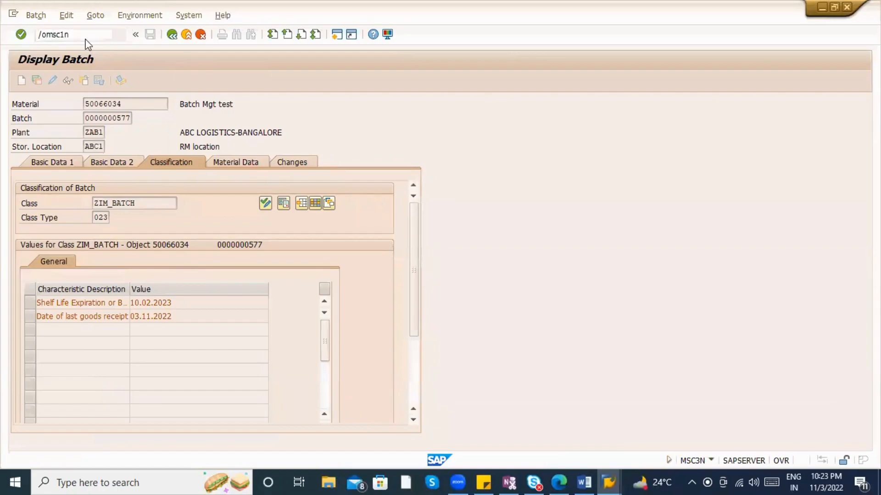
{"action": "key", "text": "Return"}
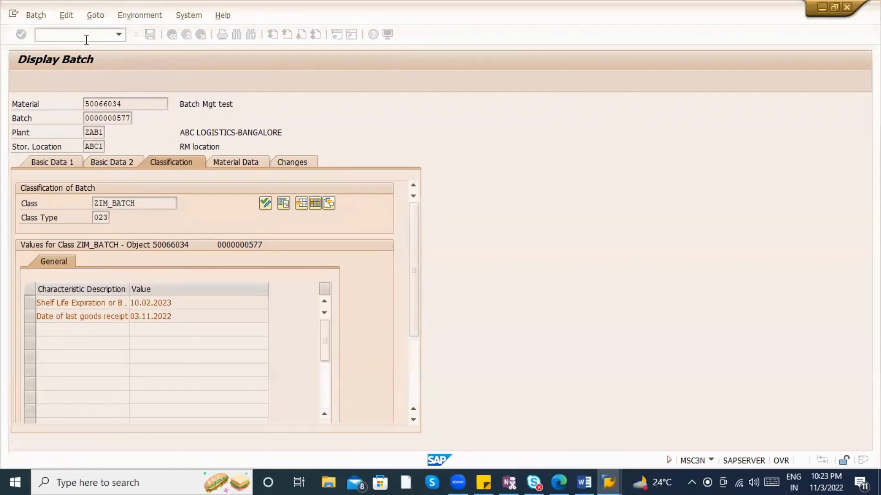
Step: Switch to the Display Material session and start transaction MSC1N in it
{"action": "key", "text": "alt+Tab"}
{"action": "key", "text": "alt+Tab"}
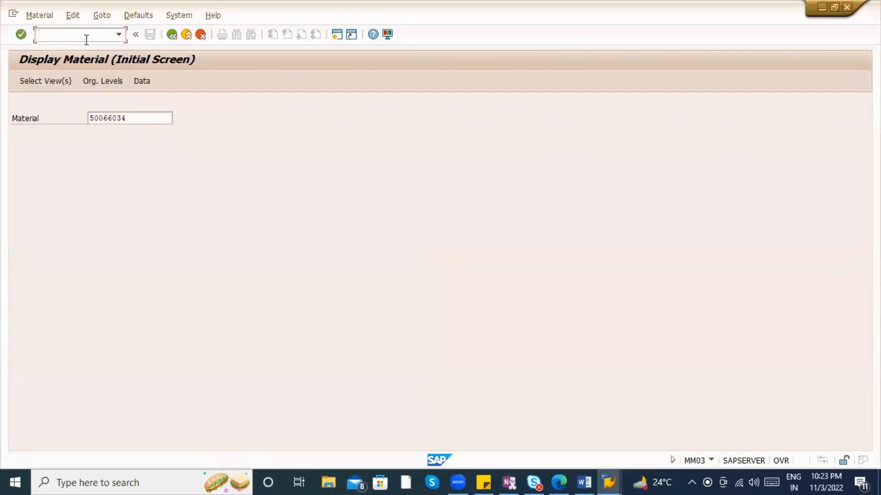
{"action": "type", "text": "/nmsc1n"}
{"action": "key", "text": "Return"}
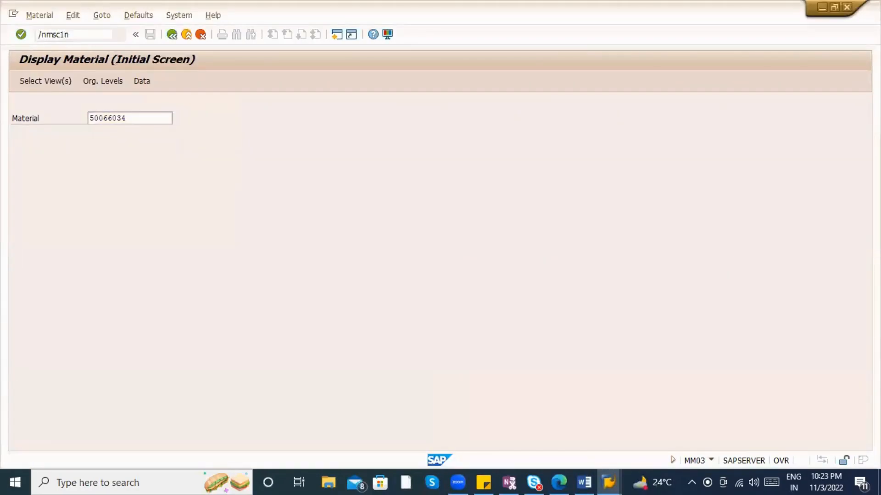
{"action": "key", "text": "Tab"}
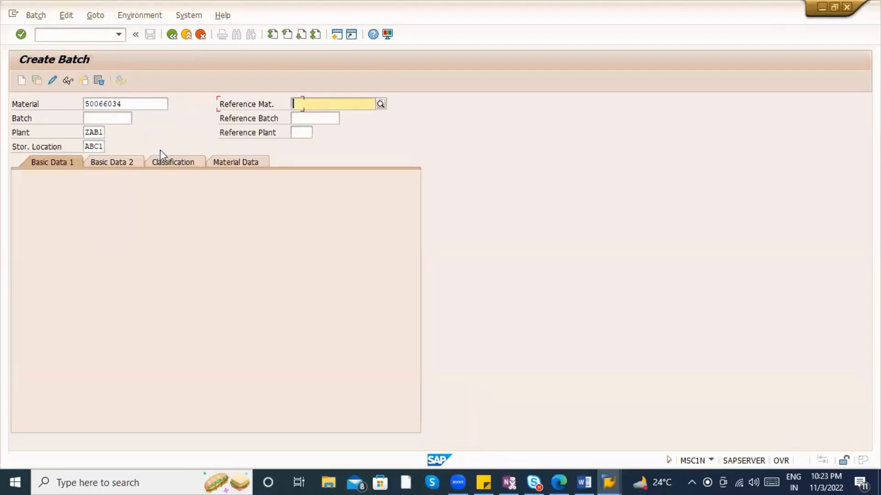
Step: Leave the batch display and the displayed material document, returning that session to SAP Easy Access
{"action": "key", "text": "alt+Tab"}
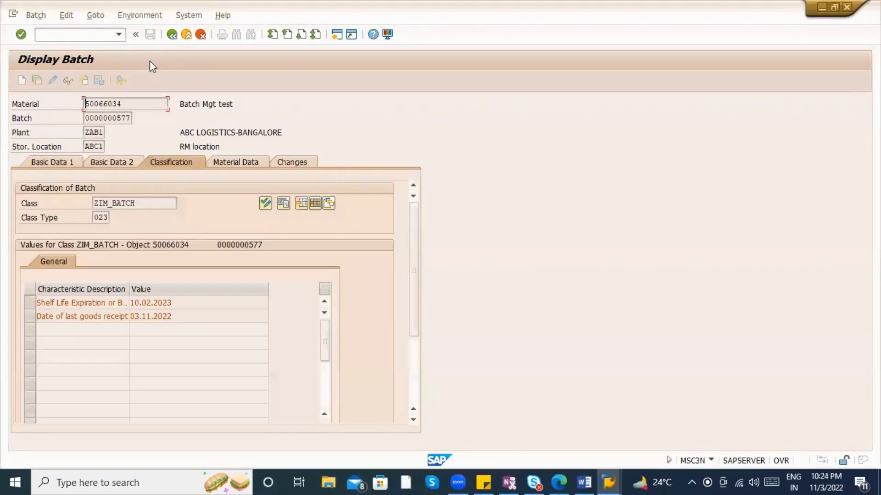
{"action": "left_click", "coordinate": [171, 35]}
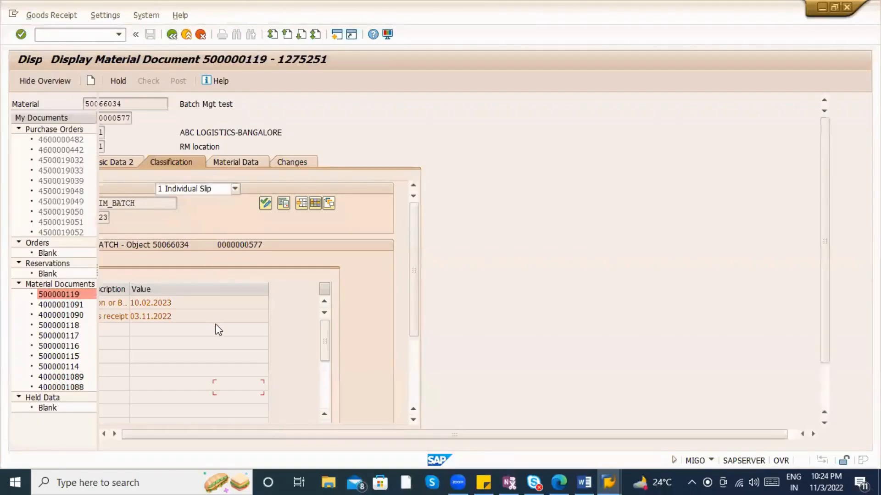
{"action": "key", "text": "alt+Tab"}
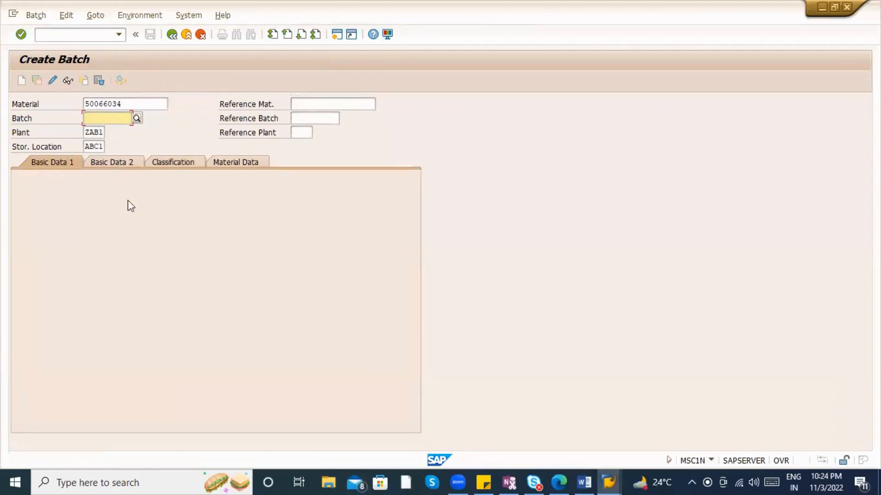
{"action": "key", "text": "alt+Tab"}
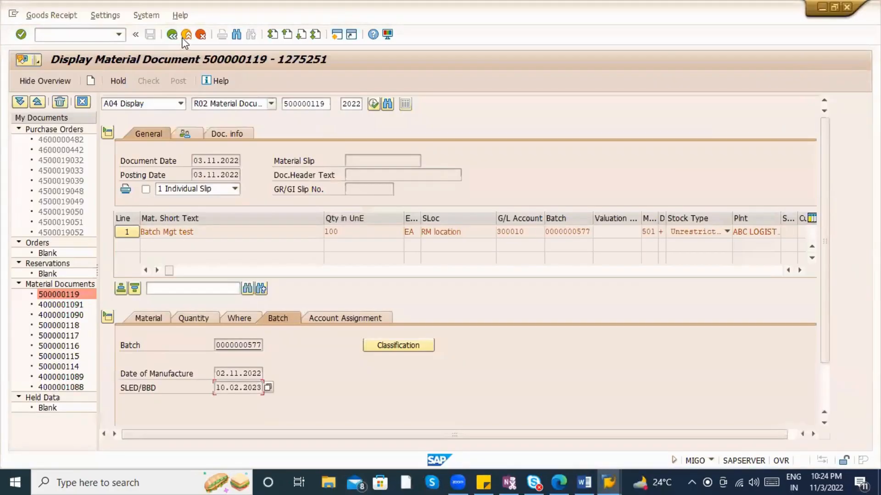
{"action": "left_click", "coordinate": [185, 37]}
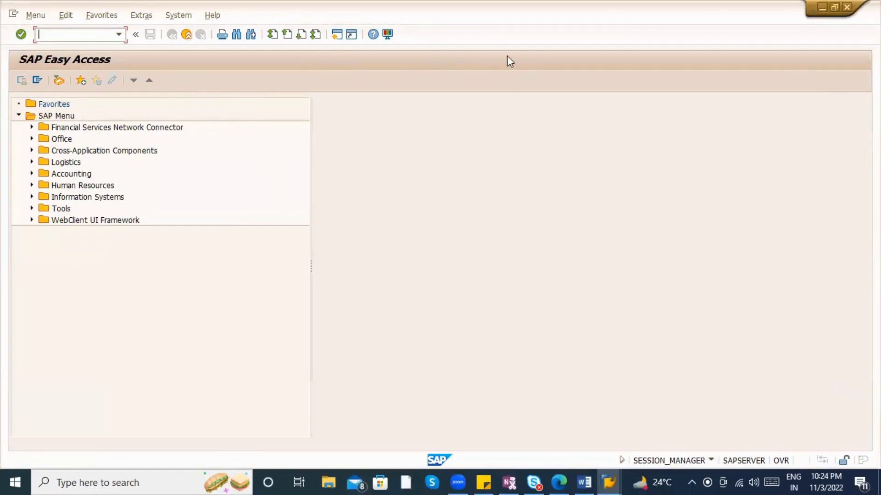
{"action": "left_click", "coordinate": [590, 166]}
{"action": "type", "text": "/nm"}
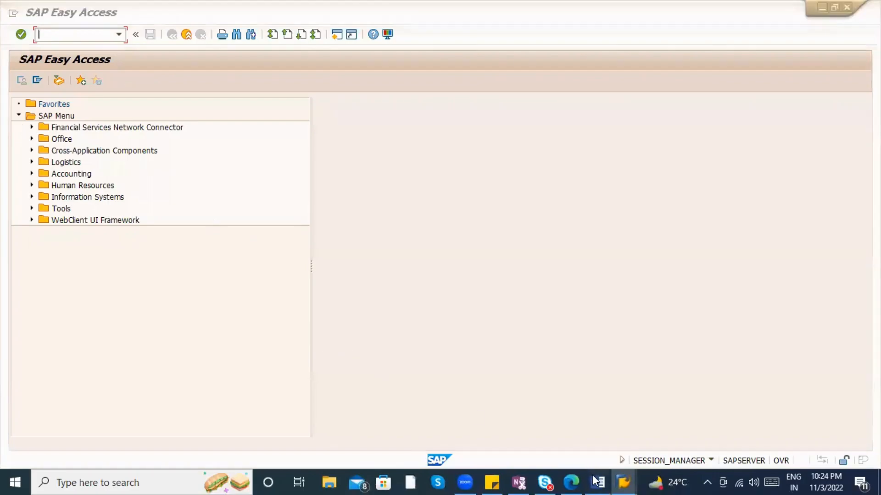
Step: Switch to the MM_9PM Word document and add the batch number format YEARMM00001 below the prerequisites list
{"action": "key", "text": "alt+Tab"}
{"action": "scroll", "coordinate": [395, 393], "scroll_direction": "down", "scroll_amount": 1}
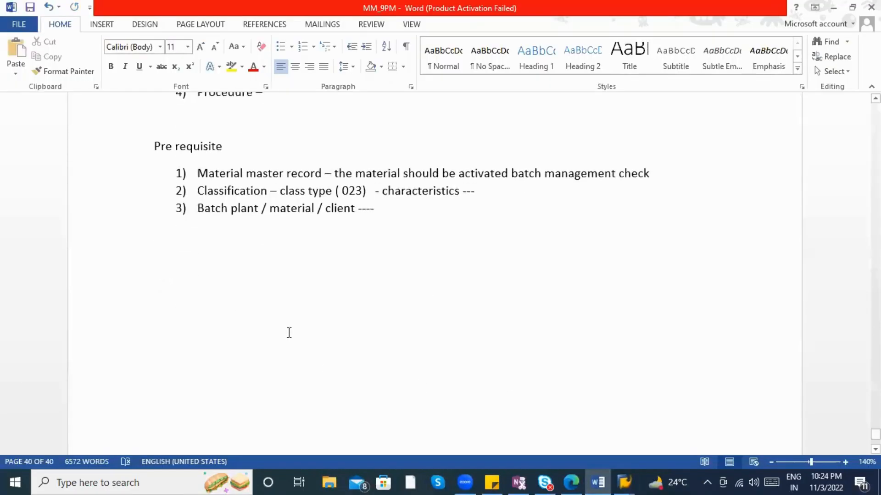
{"action": "key", "text": "Return"}
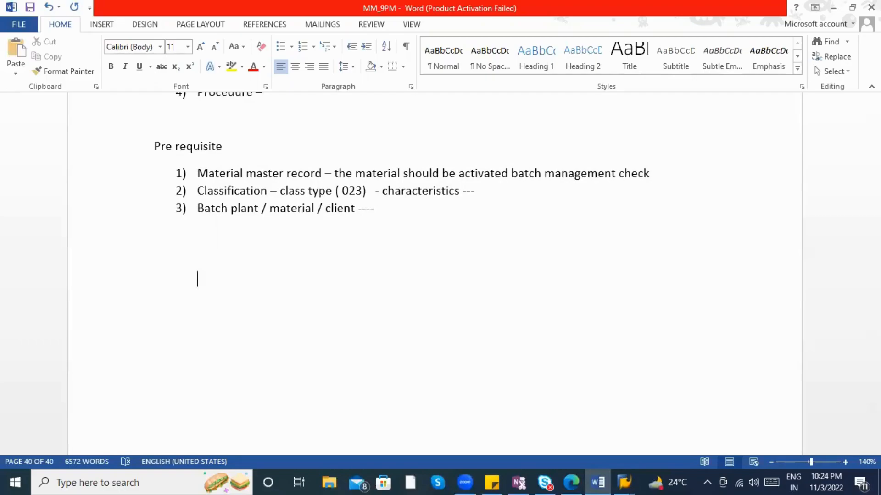
{"action": "type", "text": "YEAR"}
{"action": "key", "text": "BackSpace"}
{"action": "type", "text": "MM00001"}
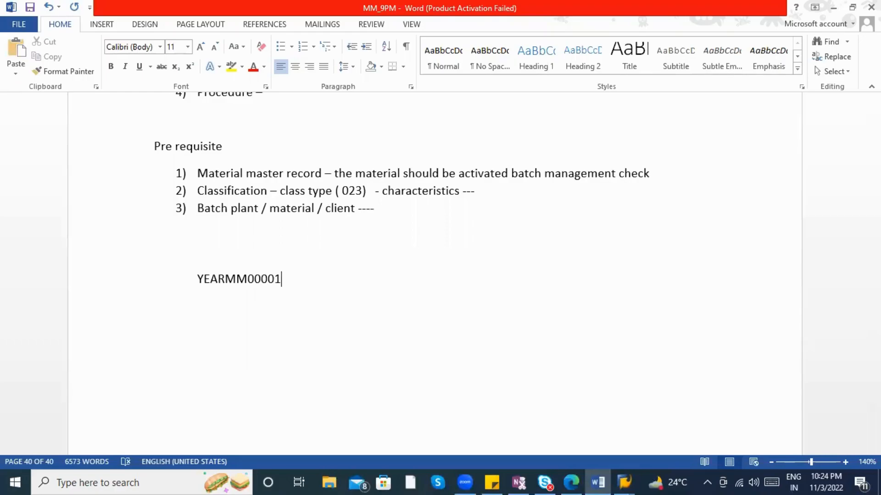
{"action": "type", "text": "2"}
{"action": "type", "text": "0-2"}
{"action": "key", "text": "BackSpace"}
{"action": "key", "text": "BackSpace"}
{"action": "type", "text": "22010001"}
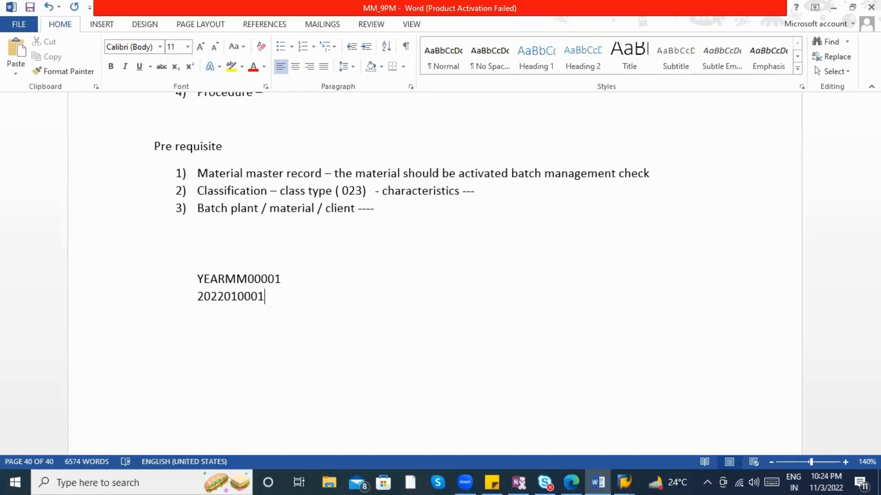
Step: Highlight parts of the numbering example, then cut both the format line and the example number from the document
{"action": "left_click_drag", "start_coordinate": [198, 295], "coordinate": [261, 301]}
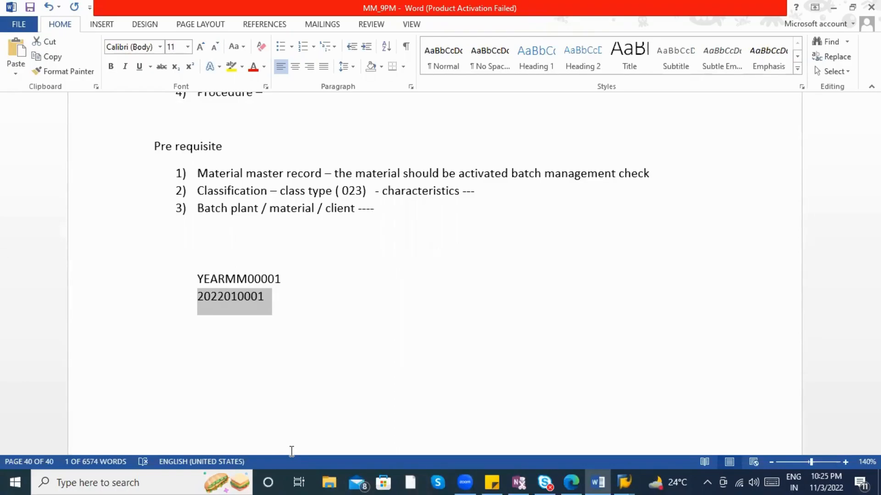
{"action": "left_click", "coordinate": [246, 280]}
{"action": "left_click_drag", "start_coordinate": [246, 280], "coordinate": [283, 278]}
{"action": "left_click", "coordinate": [246, 280]}
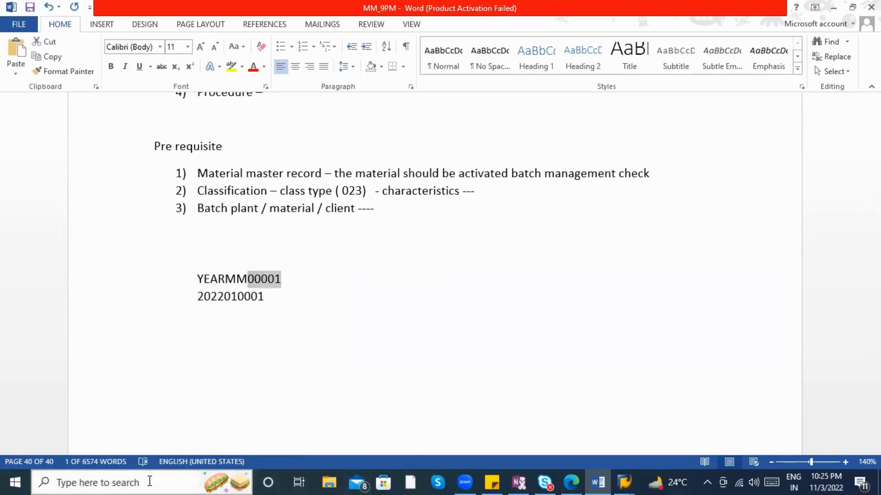
{"action": "left_click_drag", "start_coordinate": [266, 297], "coordinate": [202, 279]}
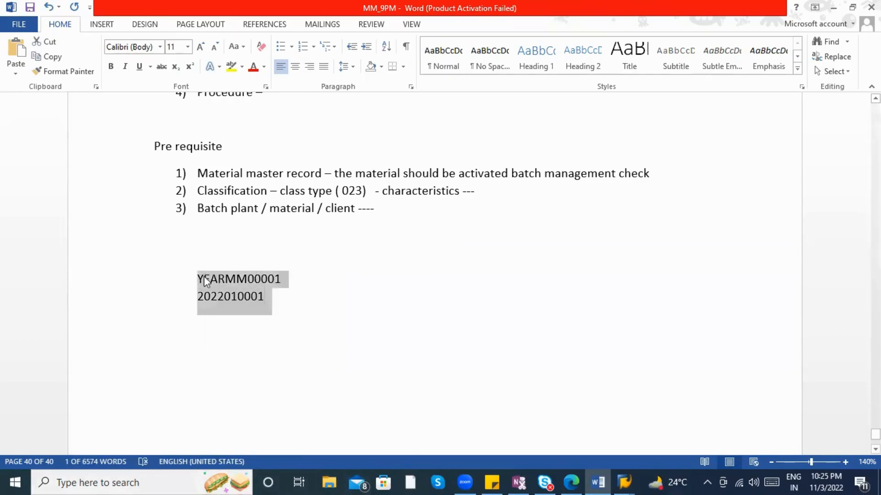
{"action": "key", "text": "ctrl+x"}
Step: Switch back to SAP, start transaction SPRO and display the SAP Reference IMG
{"action": "key", "text": "alt+Tab"}
{"action": "type", "text": "spro"}
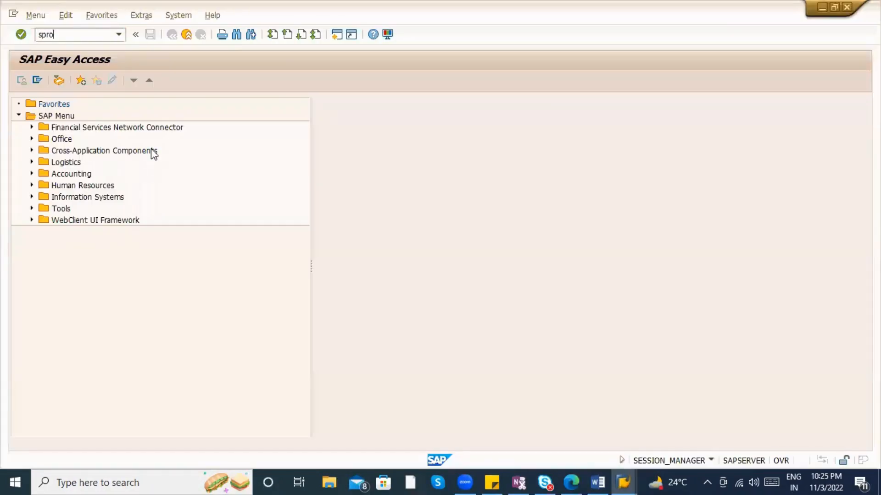
{"action": "key", "text": "Return"}
{"action": "left_click", "coordinate": [49, 86]}
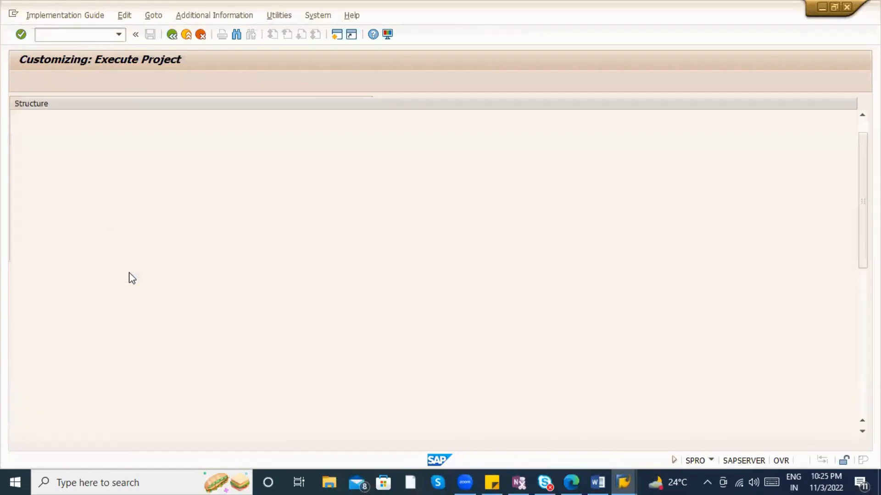
Step: Expand Logistics - General, Batch Management and Batch Number Assignment in the IMG structure
{"action": "scroll", "coordinate": [130, 338], "scroll_direction": "down", "scroll_amount": 3}
{"action": "scroll", "coordinate": [158, 343], "scroll_direction": "up", "scroll_amount": 1}
{"action": "scroll", "coordinate": [158, 343], "scroll_direction": "up", "scroll_amount": 1}
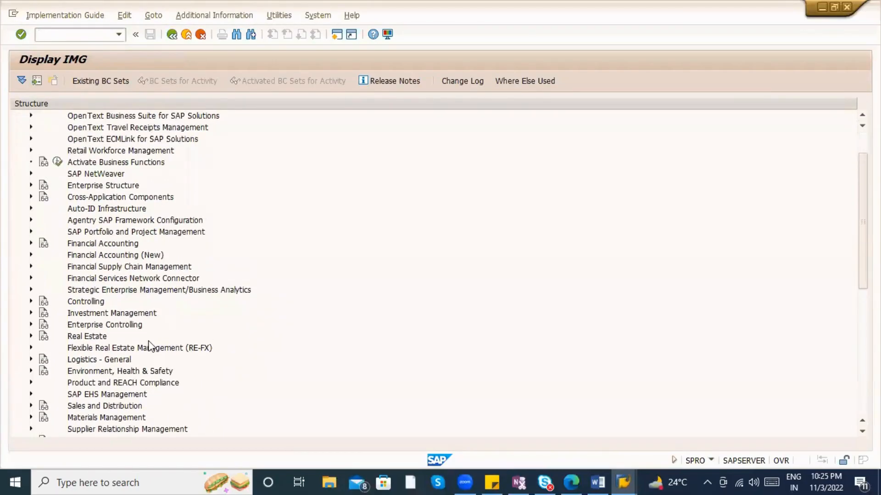
{"action": "scroll", "coordinate": [158, 343], "scroll_direction": "down", "scroll_amount": 2}
{"action": "left_click", "coordinate": [30, 337]}
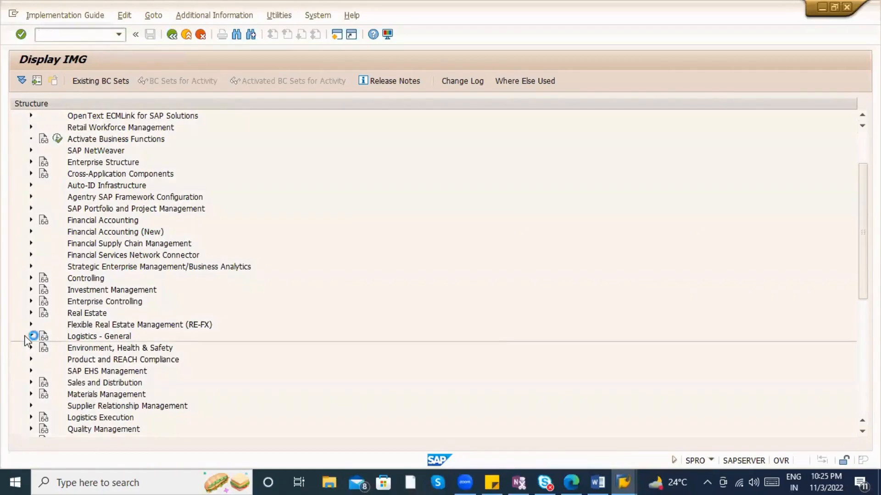
{"action": "scroll", "coordinate": [24, 339], "scroll_direction": "down", "scroll_amount": 8}
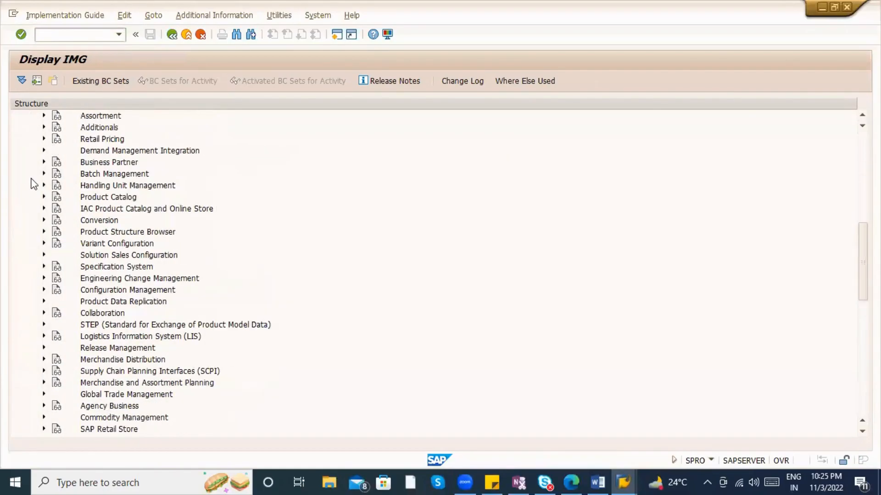
{"action": "left_click", "coordinate": [44, 173]}
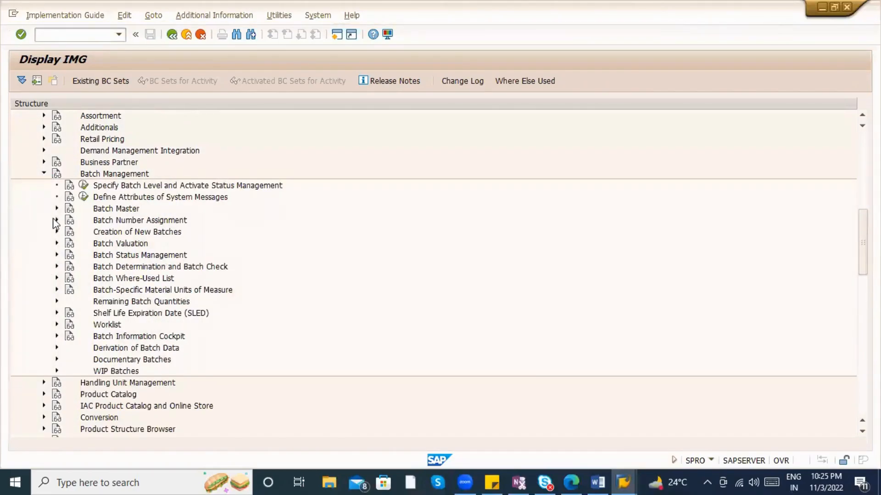
{"action": "double_click", "coordinate": [137, 222]}
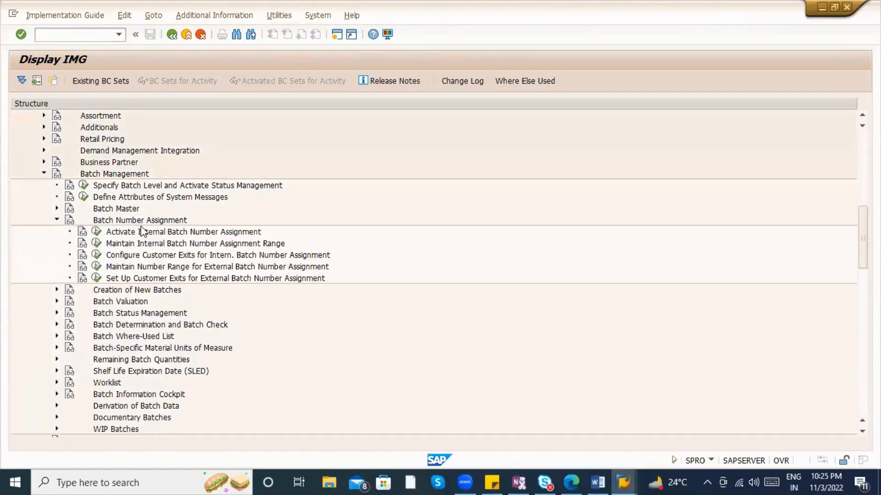
Step: Check whether automatic batch number assignment is active in the Activate Batch Number Assignment activity
{"action": "left_click", "coordinate": [95, 233]}
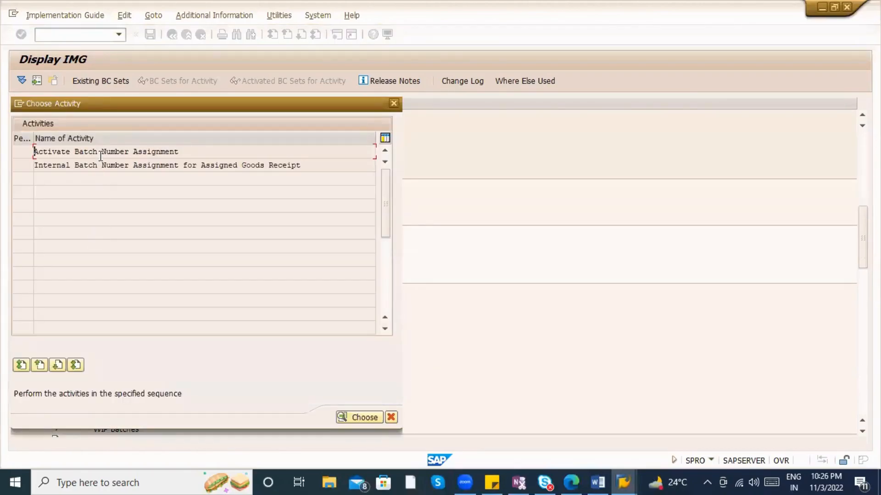
{"action": "double_click", "coordinate": [101, 153]}
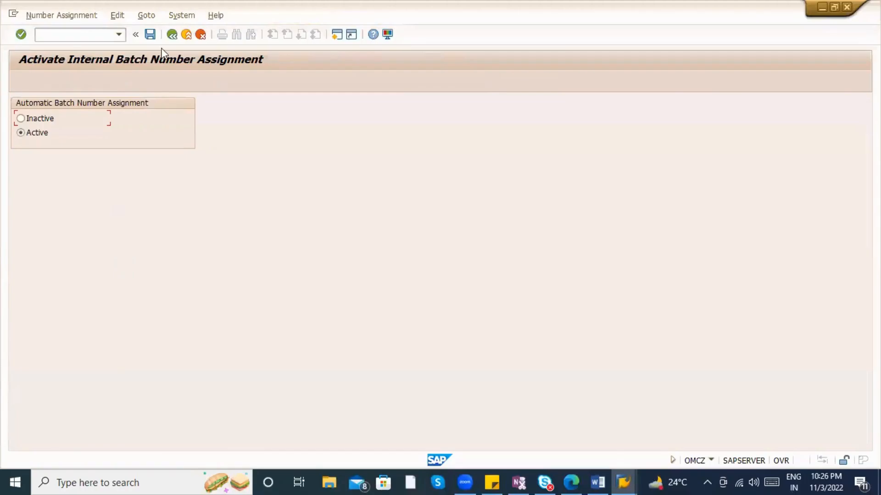
{"action": "left_click", "coordinate": [170, 36]}
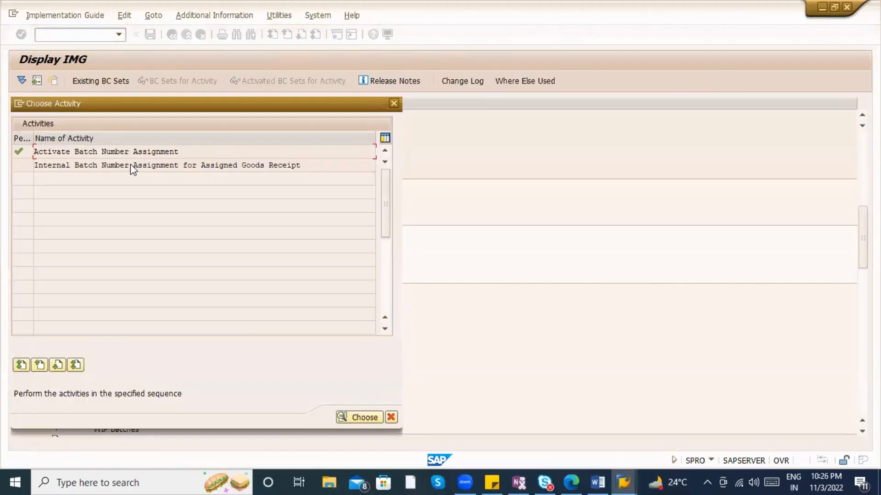
Step: Review the plant settings of Internal Batch Number Assignment for Assigned Goods Receipt and leave the activity selection
{"action": "double_click", "coordinate": [133, 166]}
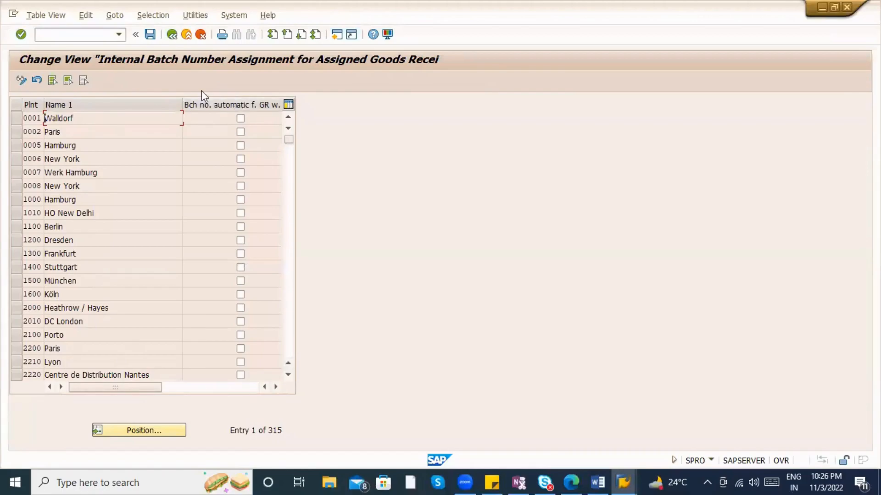
{"action": "scroll", "coordinate": [247, 243], "scroll_direction": "down", "scroll_amount": 5}
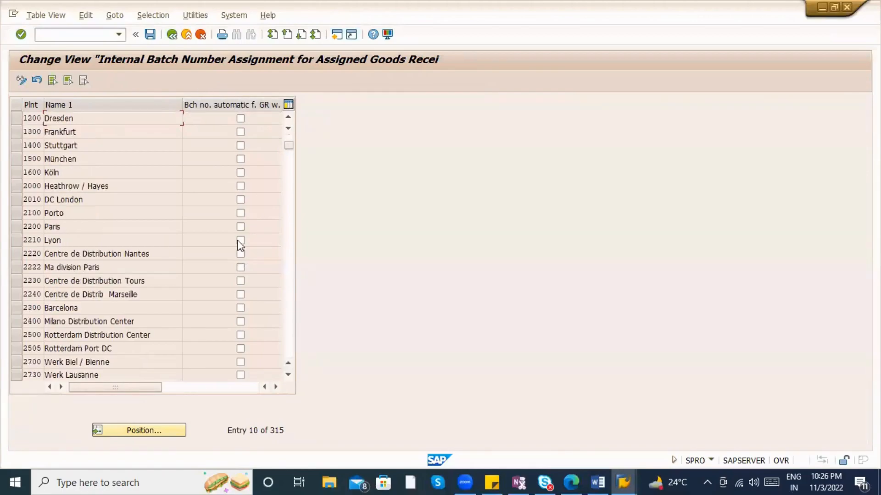
{"action": "left_click", "coordinate": [173, 35]}
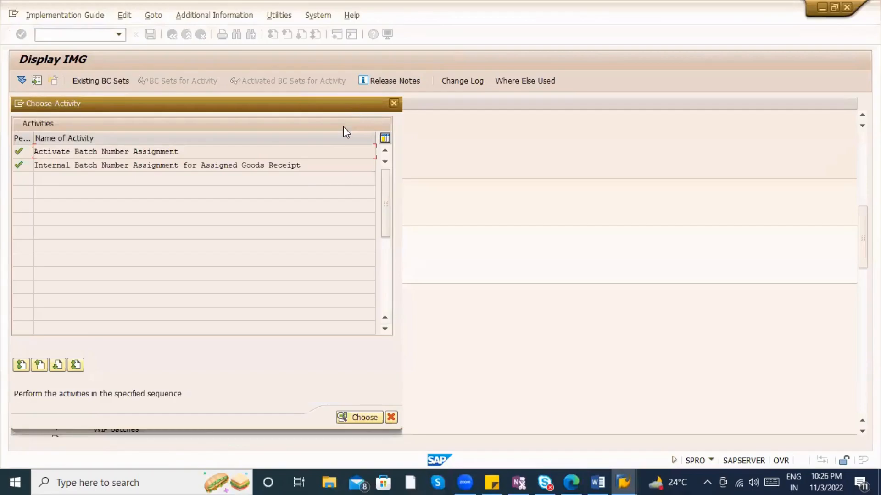
{"action": "key", "text": "Escape"}
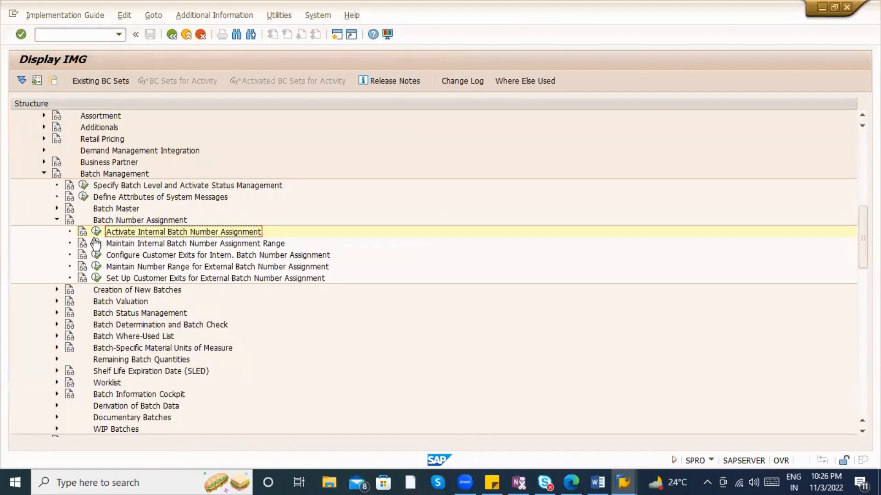
Step: Display the client batch number intervals of number range object BATCH_CLT from the internal batch number assignment range activity
{"action": "left_click", "coordinate": [97, 243]}
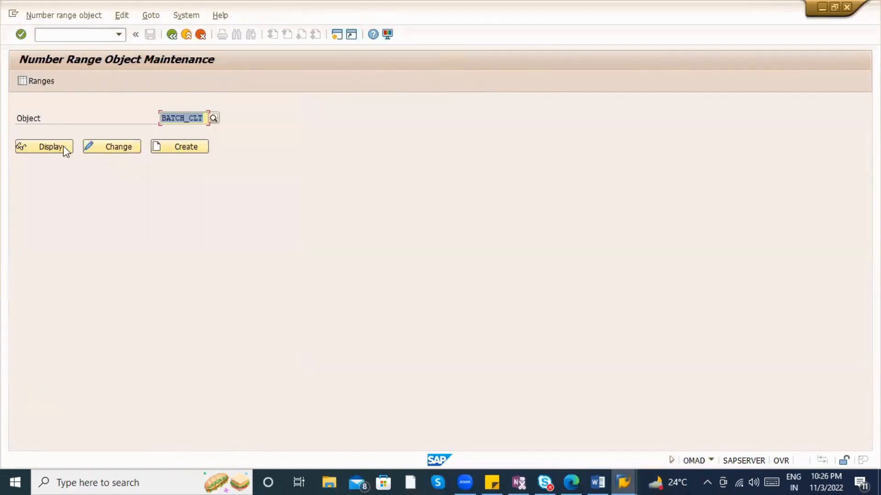
{"action": "left_click", "coordinate": [44, 82]}
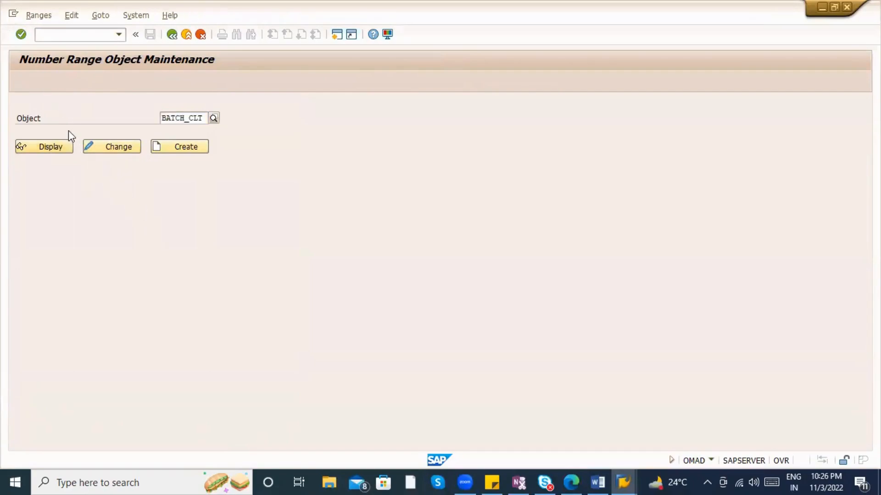
{"action": "left_click", "coordinate": [111, 131]}
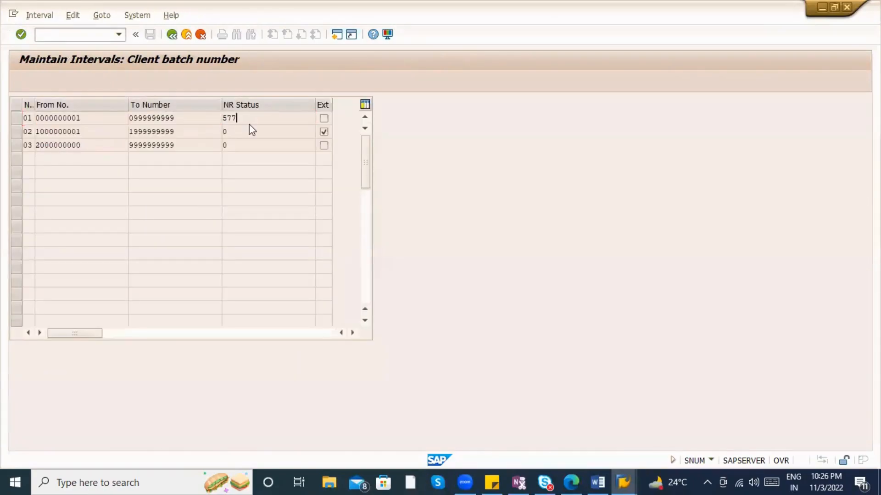
Step: Look at the Create Batch session and return to the client batch number intervals
{"action": "key", "text": "alt+Tab"}
{"action": "key", "text": "alt+Tab"}
{"action": "key", "text": "alt"}
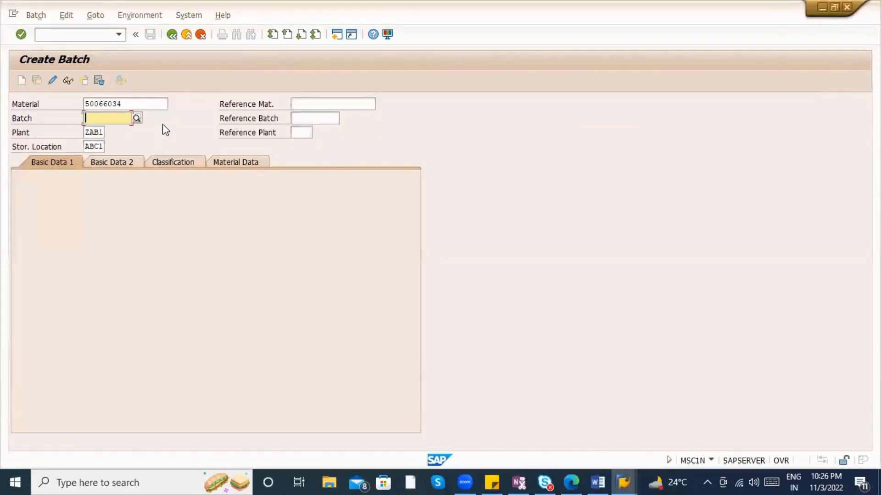
{"action": "key", "text": "alt+Tab"}
{"action": "key", "text": "alt+Tab"}
{"action": "key", "text": "alt+Tab"}
{"action": "key", "text": "alt+Tab"}
{"action": "key", "text": "alt+Tab"}
{"action": "key", "text": "alt+shift+Tab"}
{"action": "key", "text": "alt+shift+Tab"}
{"action": "key", "text": "alt+shift+Tab"}
{"action": "key", "text": "alt+shift+Tab"}
{"action": "key", "text": "alt+shift+Tab"}
{"action": "key", "text": "alt+Tab"}
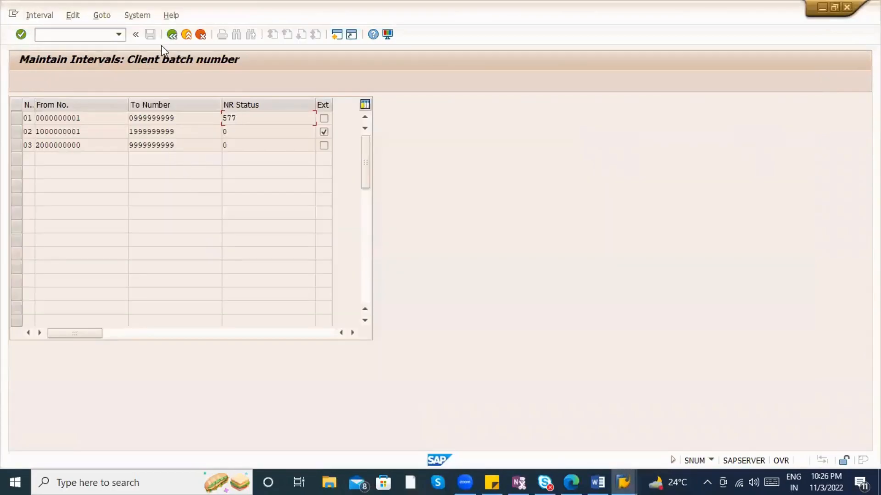
Step: Leave the number range maintenance and return to the Batch Number Assignment activities in the IMG
{"action": "left_click", "coordinate": [172, 34]}
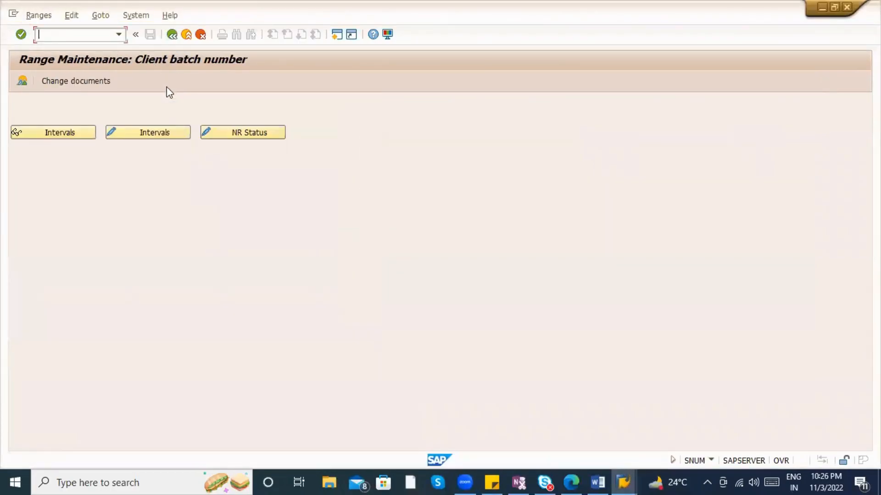
{"action": "left_click", "coordinate": [174, 36]}
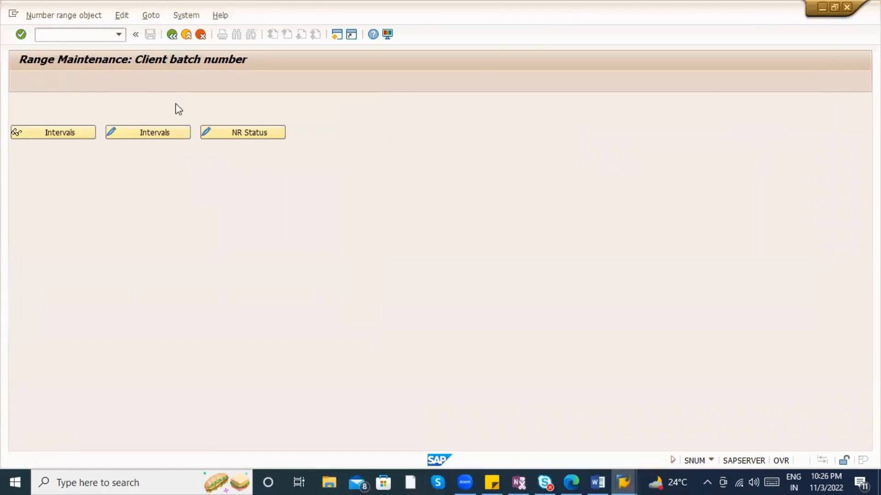
{"action": "left_click", "coordinate": [172, 36]}
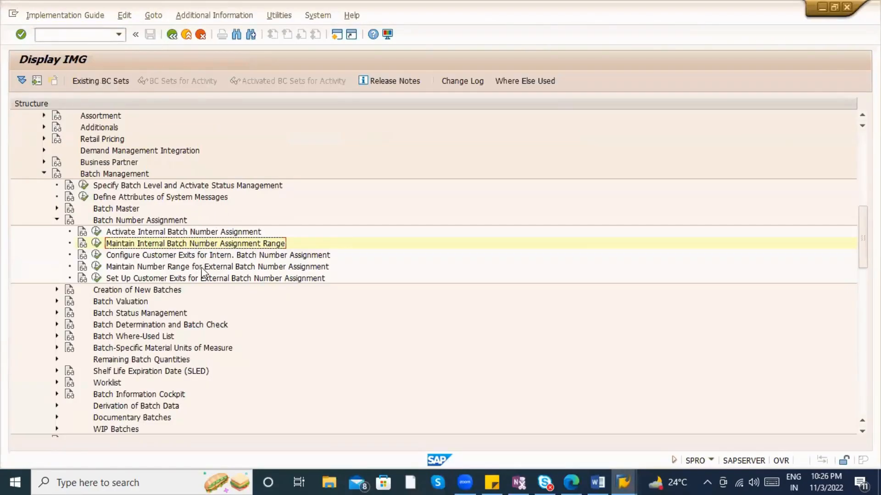
Step: Open the Set Up Customer Exits for External Batch Number Assignment activity and look at the customer project search
{"action": "left_click", "coordinate": [121, 279]}
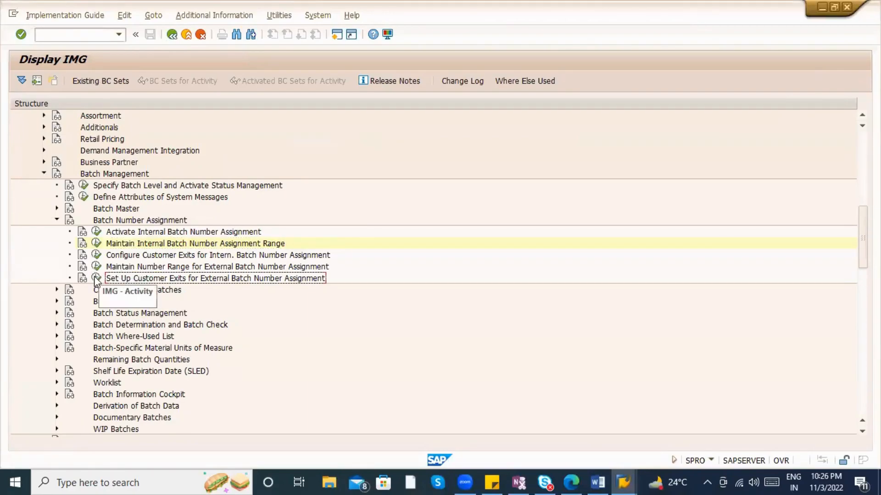
{"action": "left_click", "coordinate": [96, 278]}
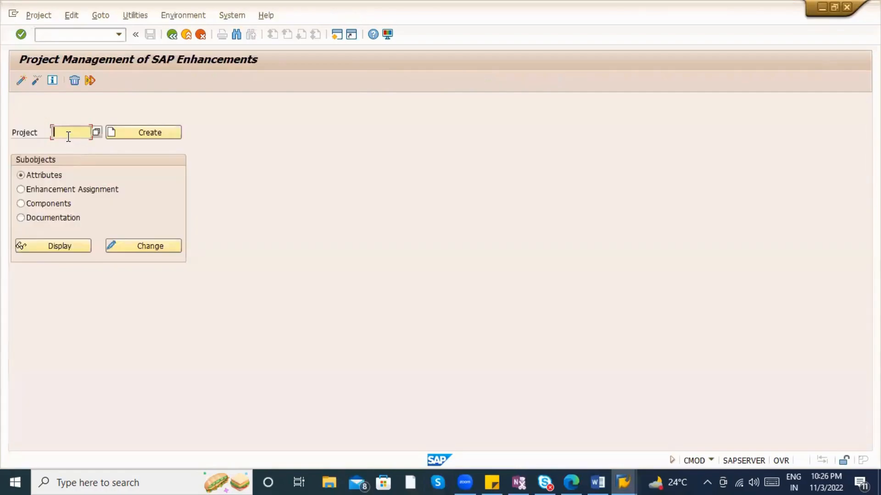
{"action": "left_click", "coordinate": [95, 134]}
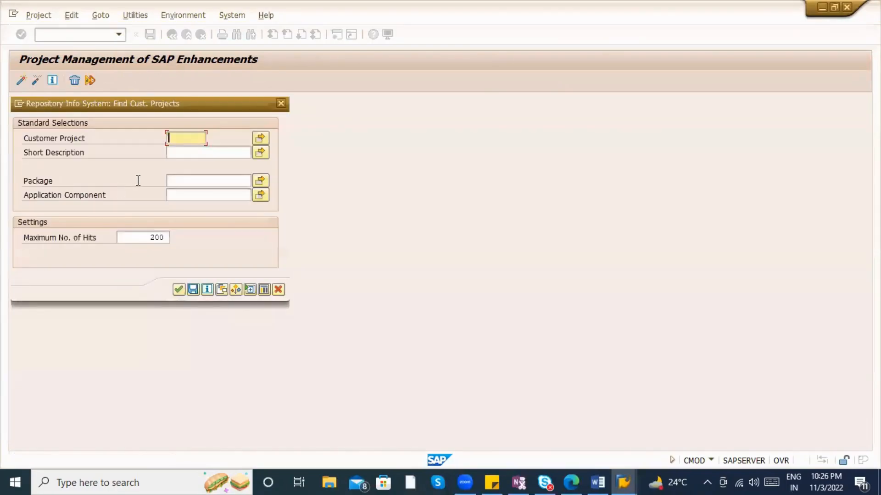
{"action": "key", "text": "Escape"}
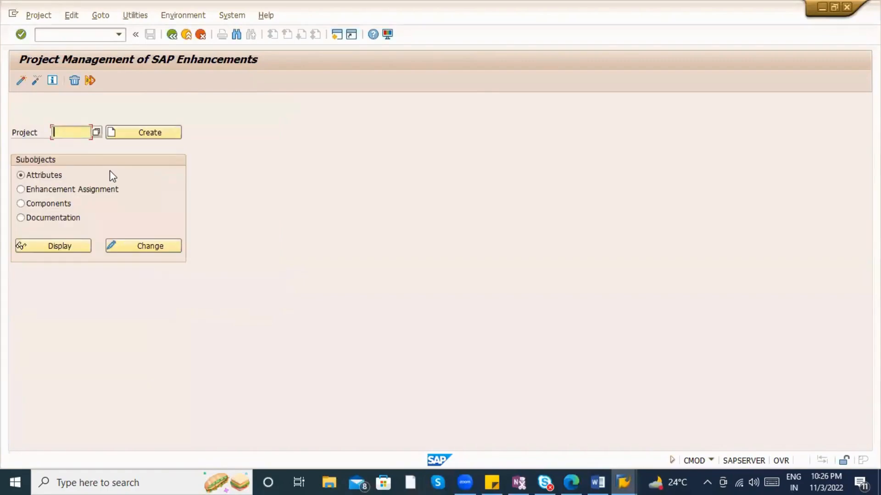
Step: Search the customer projects with the pattern *ME* and choose enhancement project ZPHQMEL1
{"action": "type", "text": "ME*"}
{"action": "left_click", "coordinate": [96, 131]}
{"action": "key", "text": "Return"}
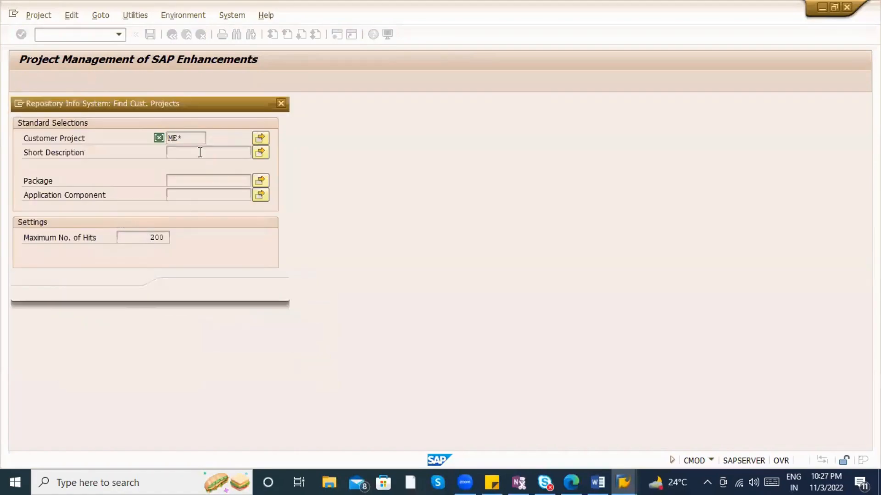
{"action": "type", "text": "*"}
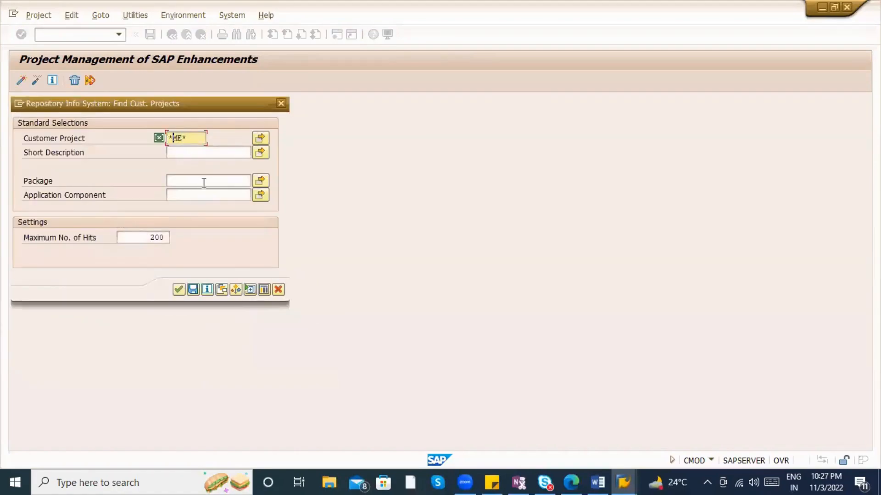
{"action": "key", "text": "Return"}
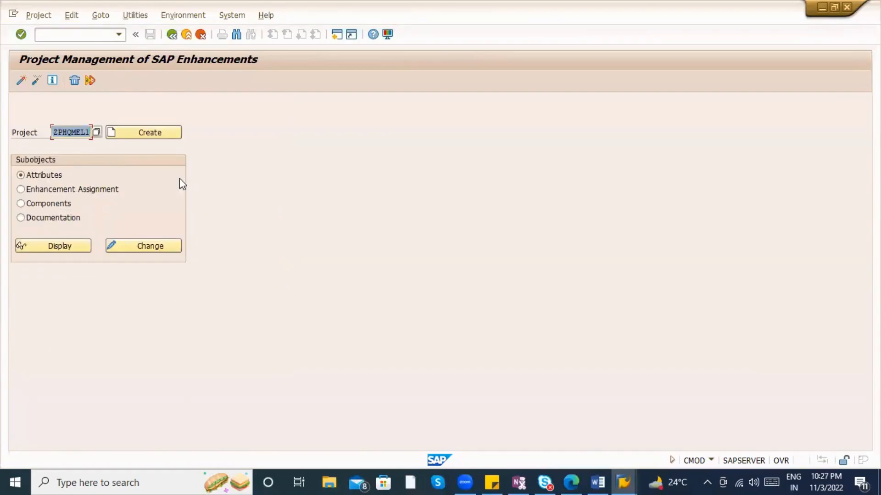
Step: Display the attributes of enhancement project ZPHQMEL1 and go on to its components
{"action": "left_click", "coordinate": [68, 131]}
{"action": "left_click", "coordinate": [73, 242]}
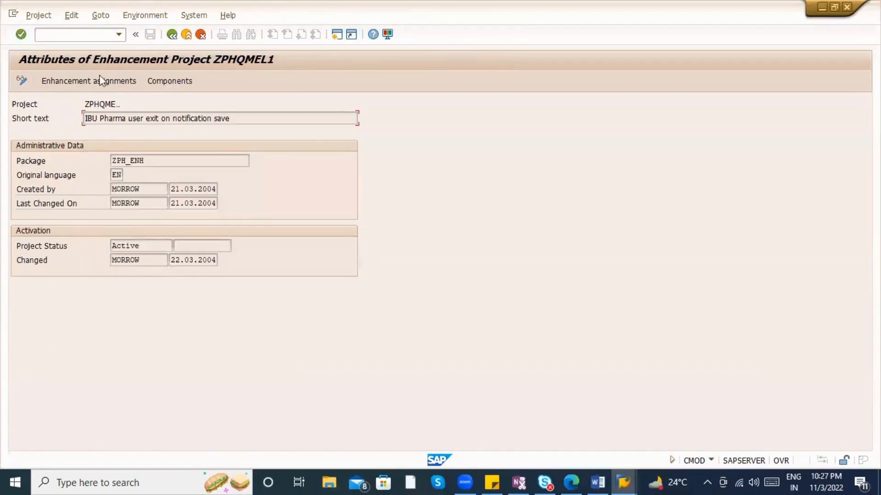
{"action": "left_click", "coordinate": [172, 34]}
{"action": "left_click", "coordinate": [59, 133]}
{"action": "left_click", "coordinate": [67, 241]}
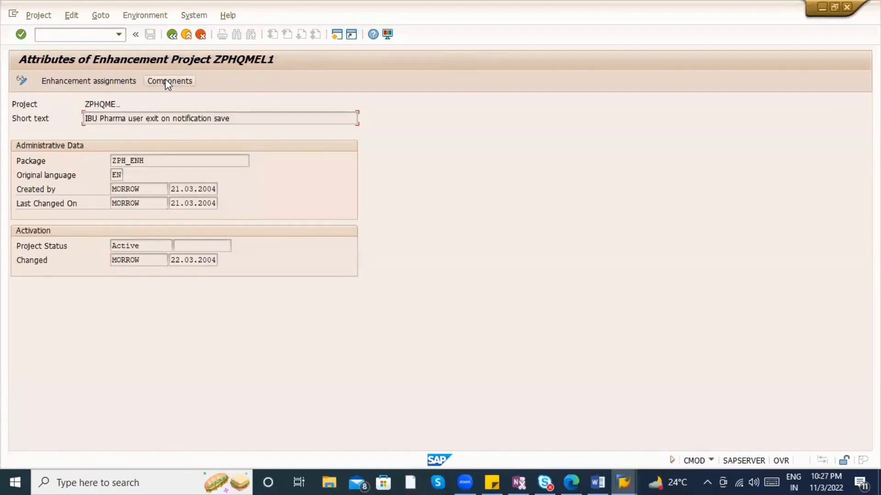
{"action": "left_click", "coordinate": [166, 81]}
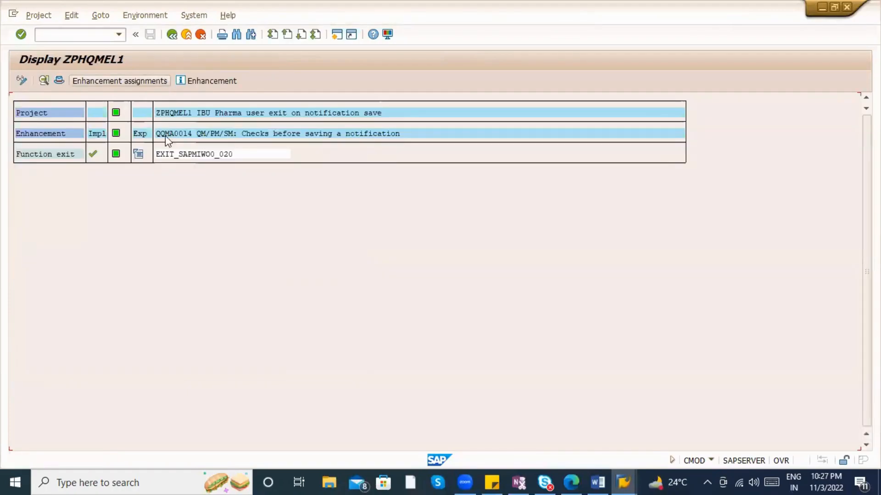
Step: Open the source code of function exit EXIT_SAPMIWO0_020 and display its include ZXQQMU20
{"action": "left_click", "coordinate": [171, 154]}
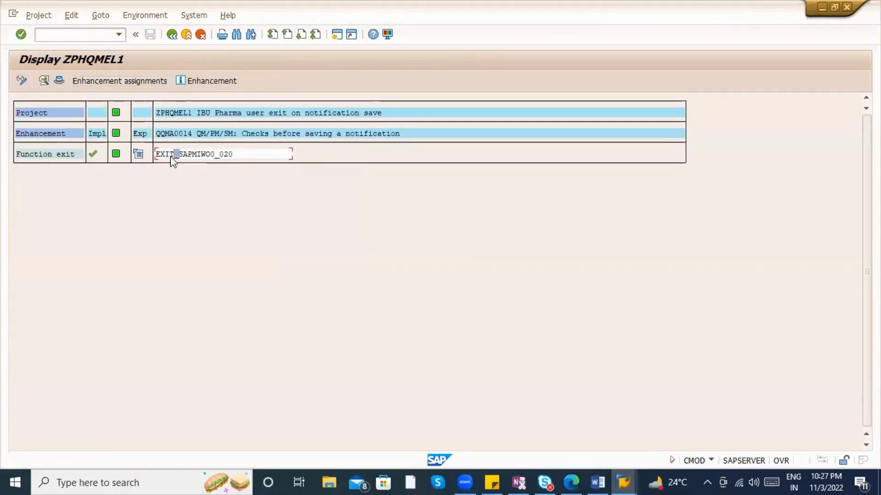
{"action": "double_click", "coordinate": [170, 154]}
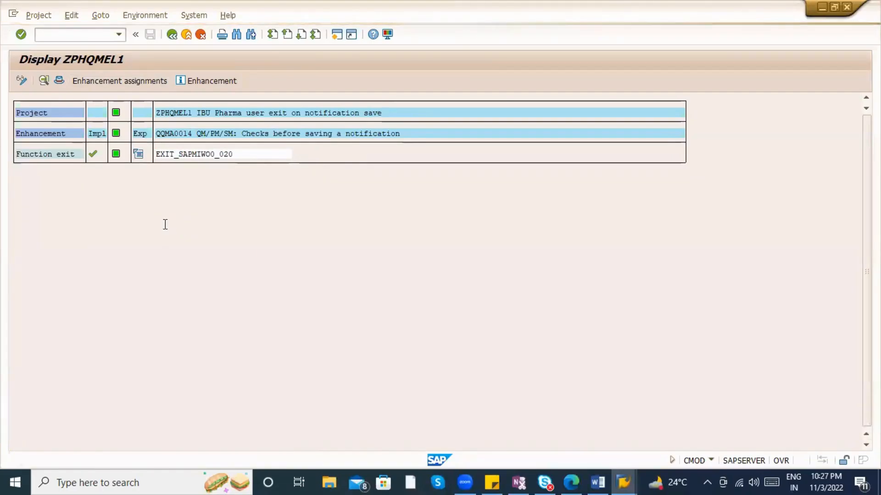
{"action": "scroll", "coordinate": [203, 311], "scroll_direction": "down", "scroll_amount": 2}
{"action": "scroll", "coordinate": [204, 311], "scroll_direction": "down", "scroll_amount": 1}
{"action": "double_click", "coordinate": [144, 289]}
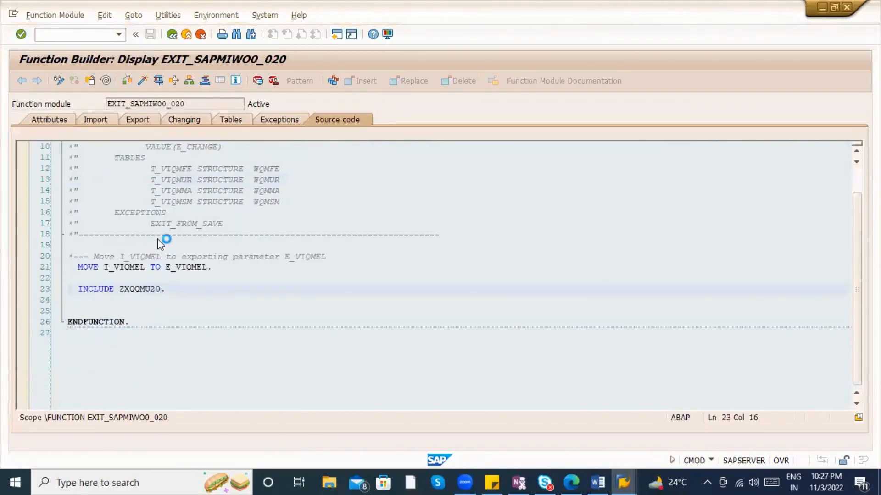
Step: Examine the ABAP code of include ZXQQMU20, including the notification cases and the ZPH_NOTIF_DIGITAL_SIGNATURE function call
{"action": "scroll", "coordinate": [195, 287], "scroll_direction": "down", "scroll_amount": 4}
{"action": "scroll", "coordinate": [195, 287], "scroll_direction": "down", "scroll_amount": 4}
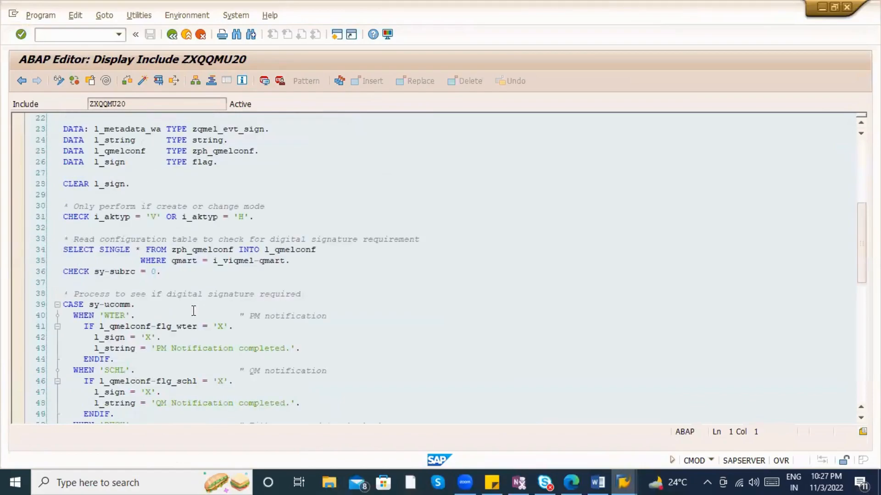
{"action": "left_click_drag", "start_coordinate": [161, 315], "coordinate": [310, 316]}
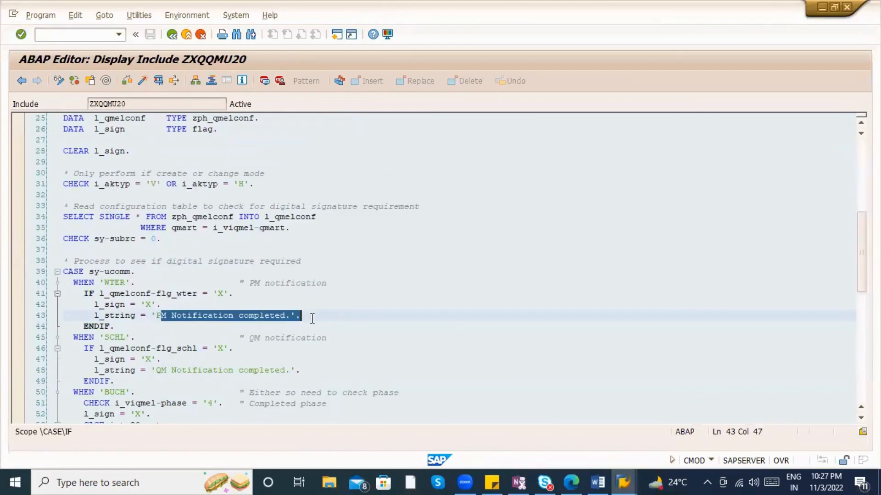
{"action": "scroll", "coordinate": [310, 316], "scroll_direction": "down", "scroll_amount": 2}
{"action": "left_click", "coordinate": [311, 316]}
{"action": "scroll", "coordinate": [311, 315], "scroll_direction": "down", "scroll_amount": 4}
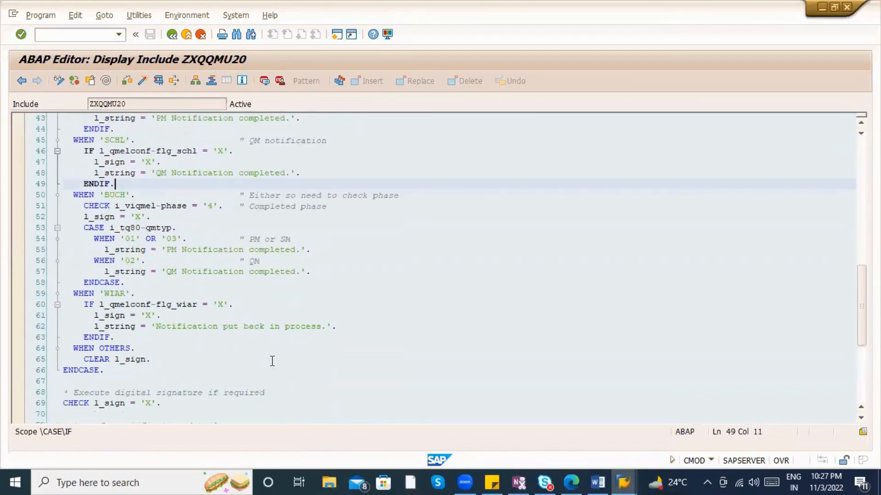
{"action": "left_click_drag", "start_coordinate": [305, 337], "coordinate": [126, 117]}
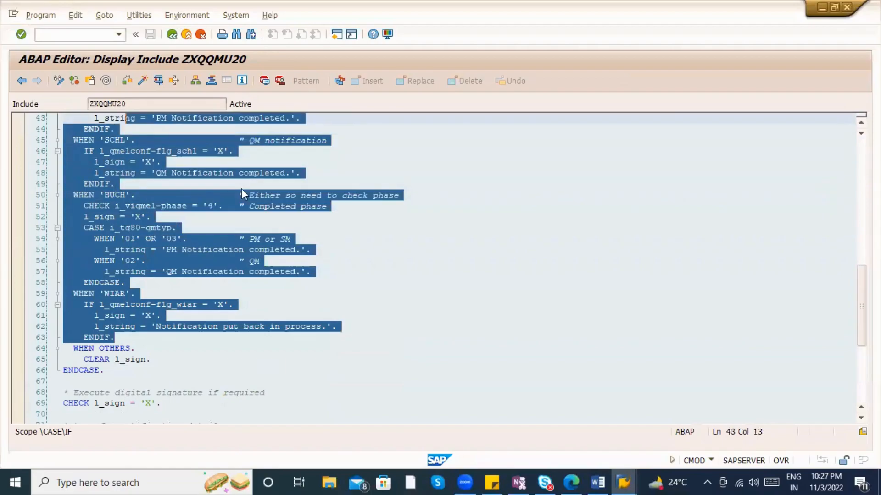
{"action": "left_click", "coordinate": [265, 316]}
{"action": "scroll", "coordinate": [266, 318], "scroll_direction": "down", "scroll_amount": 9}
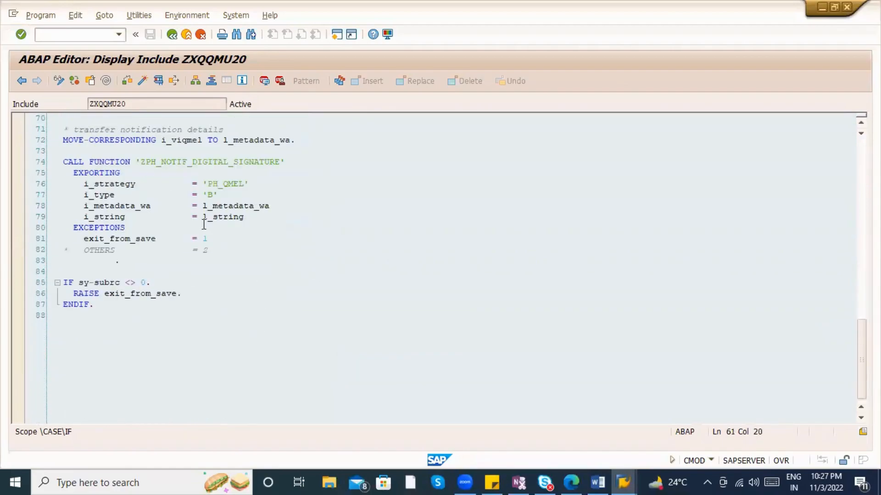
{"action": "left_click_drag", "start_coordinate": [141, 163], "coordinate": [263, 155]}
{"action": "scroll", "coordinate": [274, 235], "scroll_direction": "up", "scroll_amount": 6}
{"action": "scroll", "coordinate": [272, 235], "scroll_direction": "up", "scroll_amount": 17}
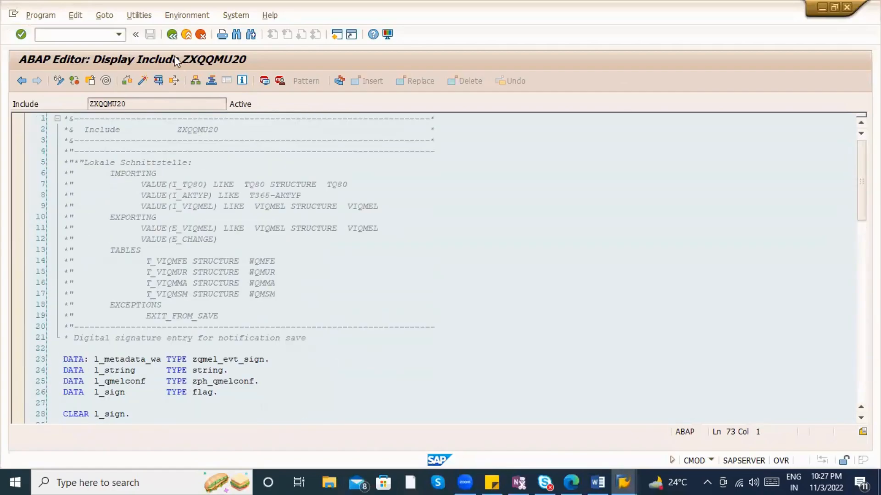
Step: Leave the include, the function exit and the component display, returning to the initial screen of enhancement project management
{"action": "key", "text": "F3"}
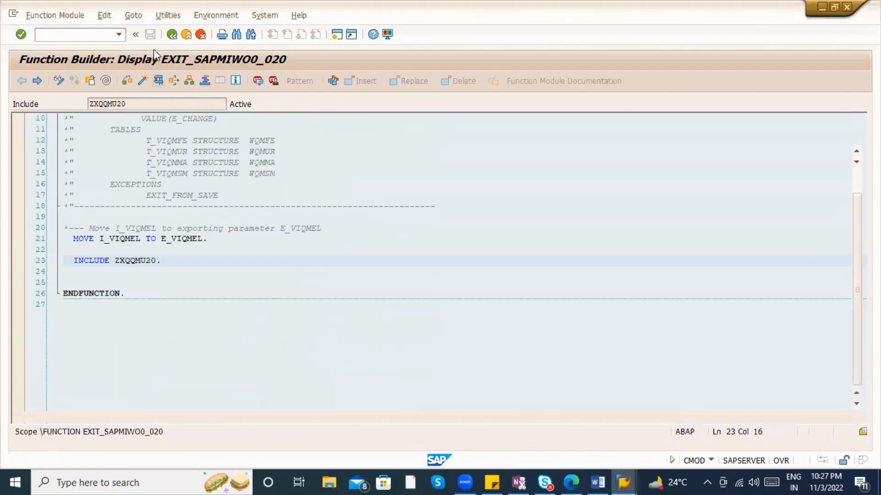
{"action": "left_click", "coordinate": [171, 36]}
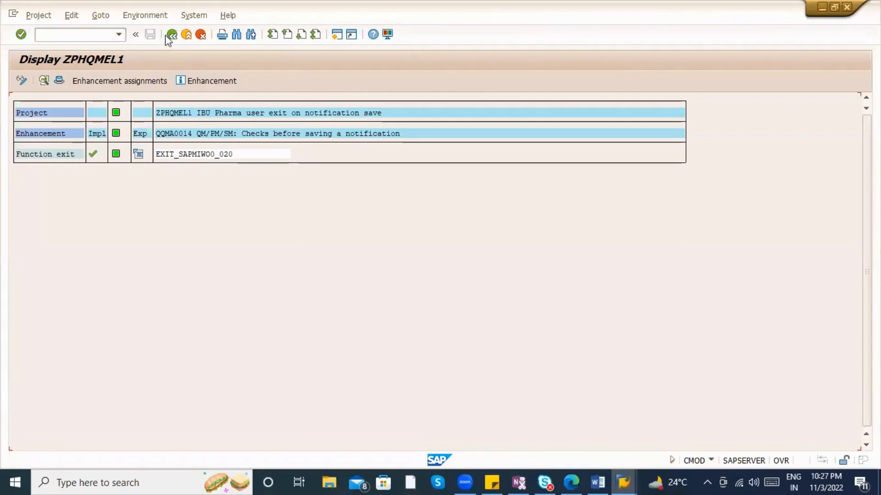
{"action": "key", "text": "F3"}
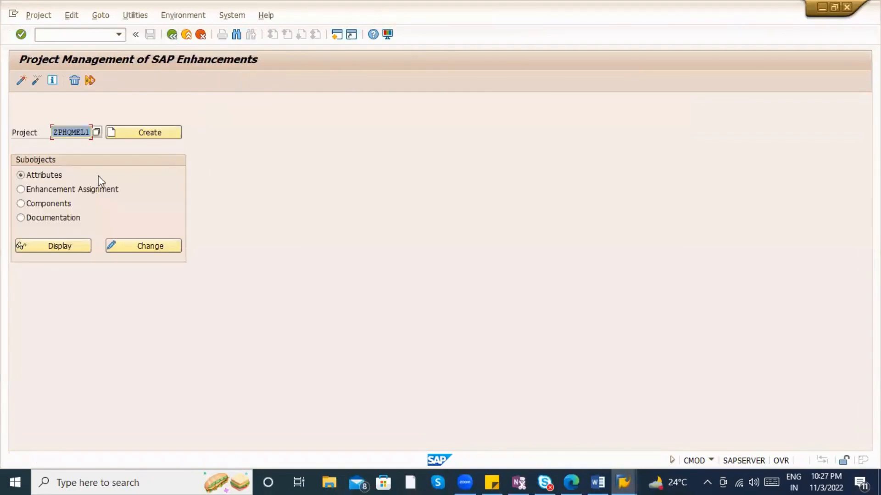
Step: Display the enhancement assignment of project ZPHQMEL1, and return to the Batch Number Assignment activities in the IMG
{"action": "left_click", "coordinate": [74, 190]}
{"action": "left_click", "coordinate": [53, 245]}
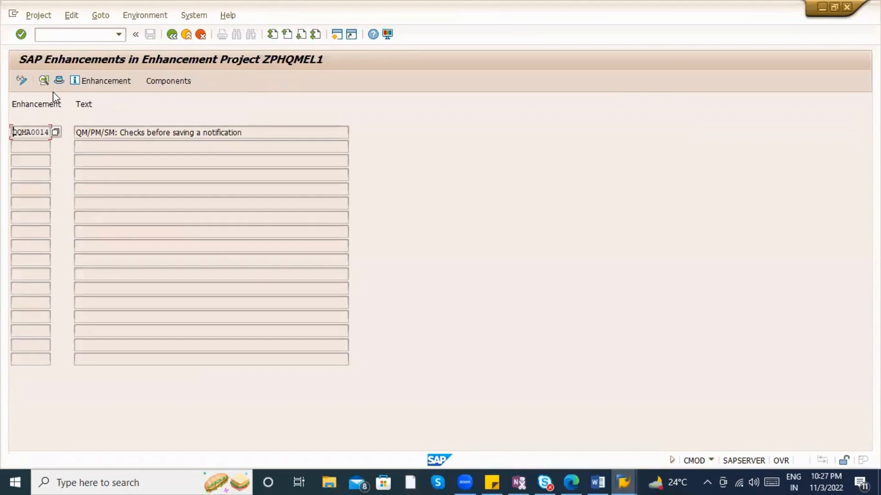
{"action": "left_click", "coordinate": [59, 81]}
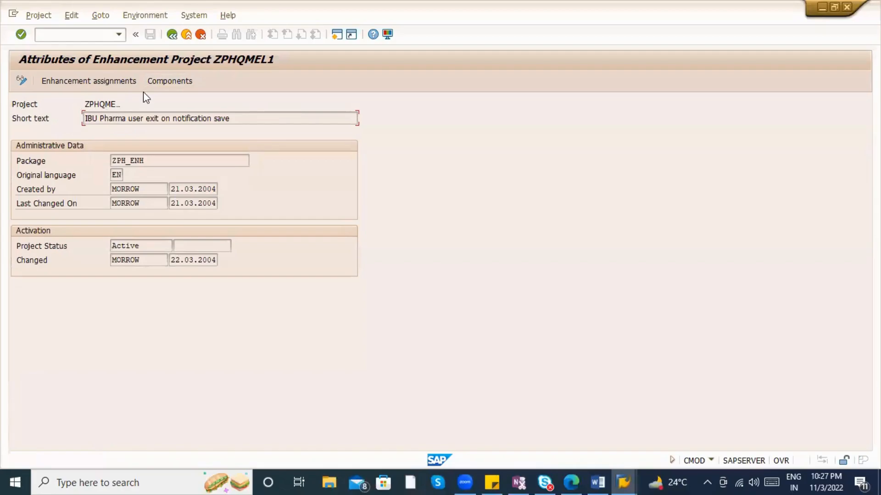
{"action": "left_click", "coordinate": [172, 35]}
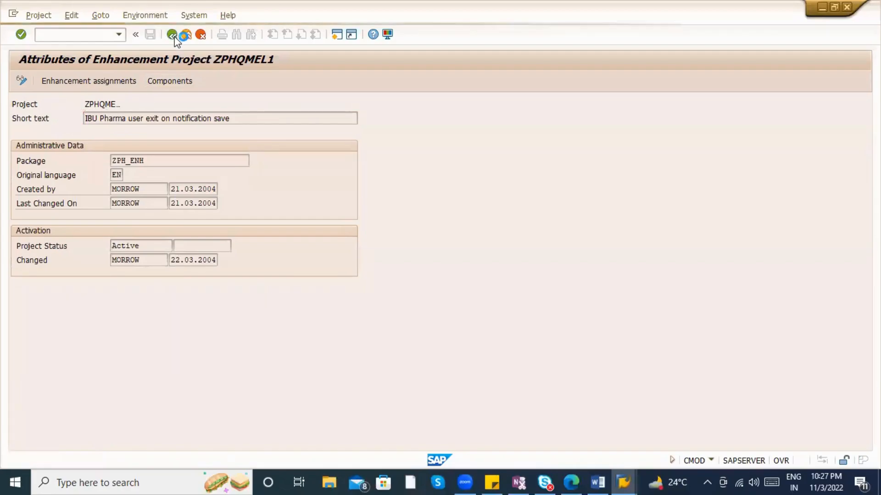
{"action": "left_click", "coordinate": [172, 35]}
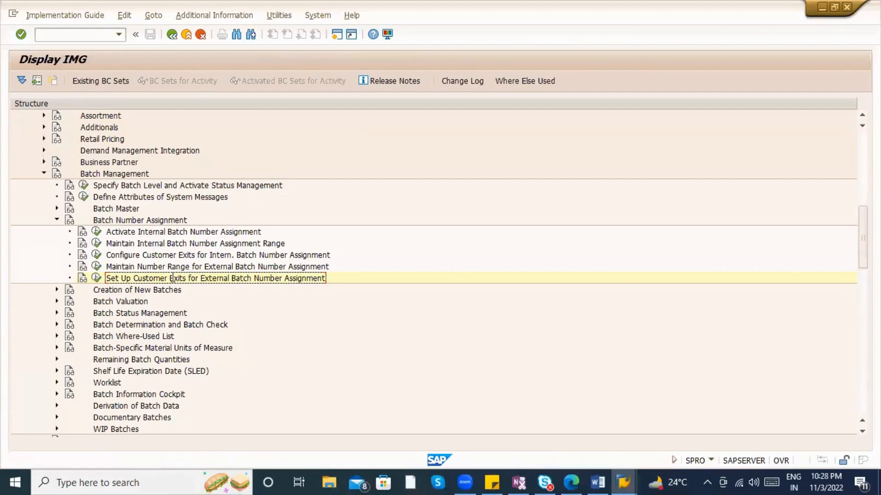
Step: Point out the two external batch number assignment activities in the IMG and decline the detailed description of the connection error
{"action": "left_click", "coordinate": [195, 268]}
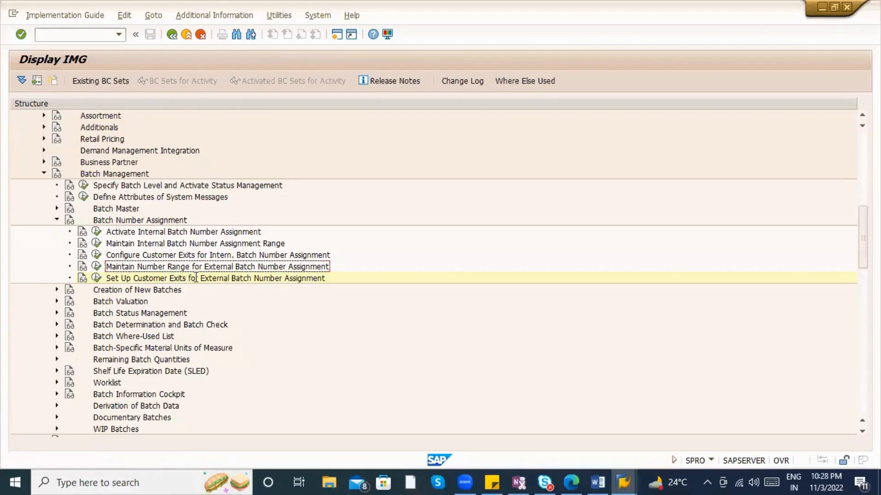
{"action": "left_click", "coordinate": [164, 278]}
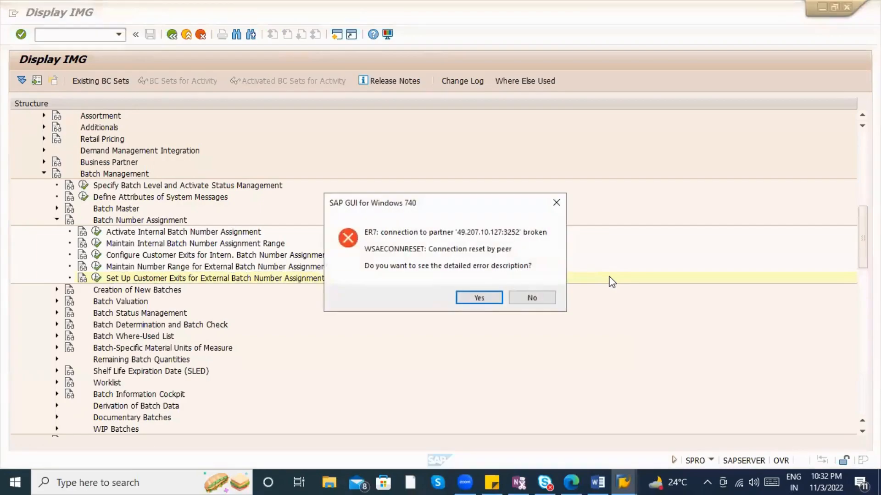
{"action": "left_click", "coordinate": [511, 296]}
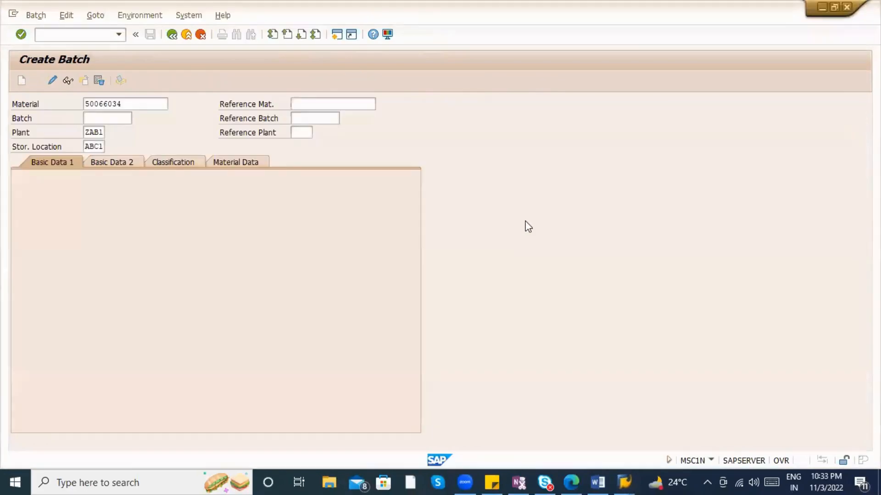